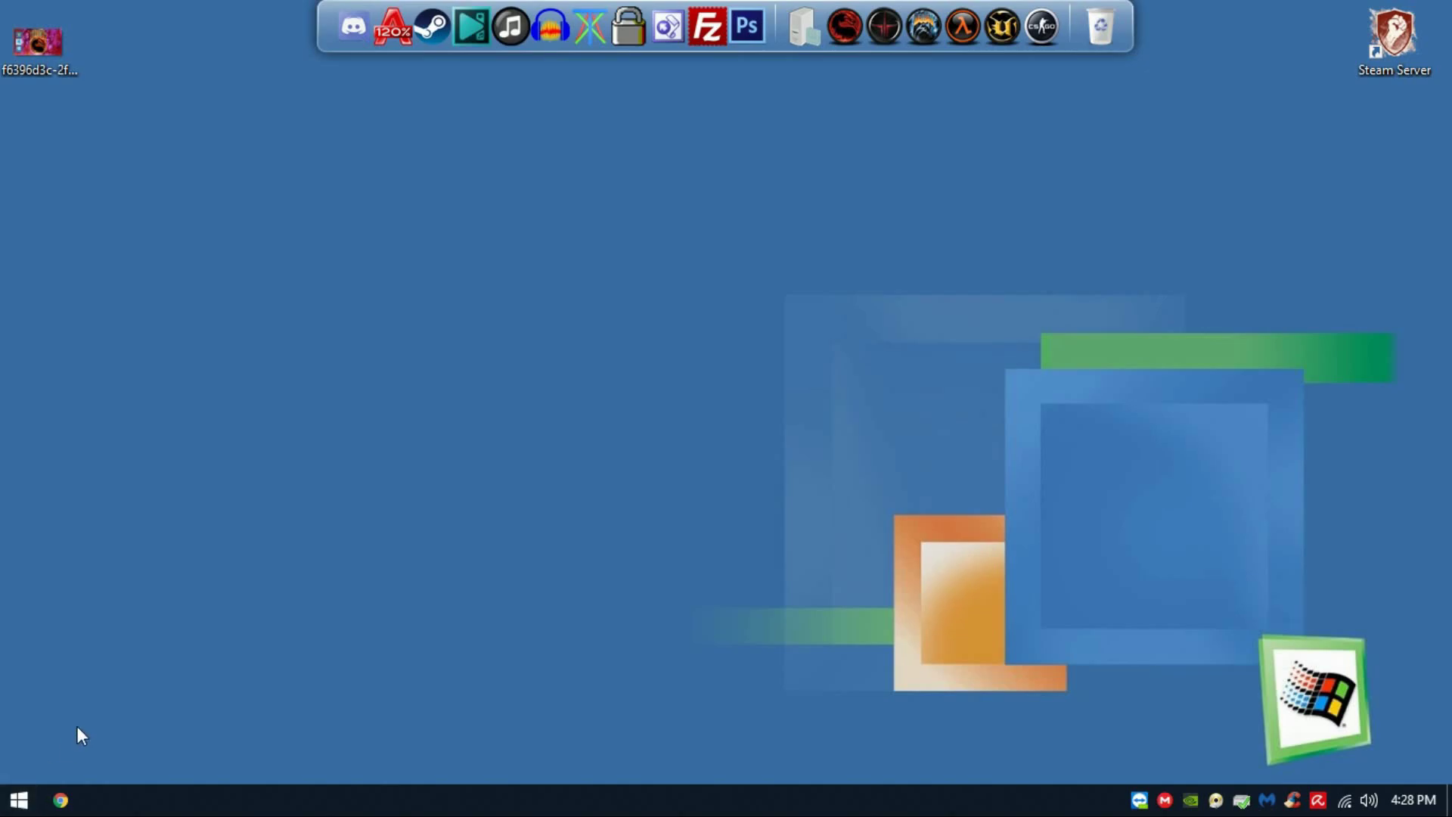
Open the Fighters folder on Local Disk (D:)
{"action": "left_click", "coordinate": [19, 802]}
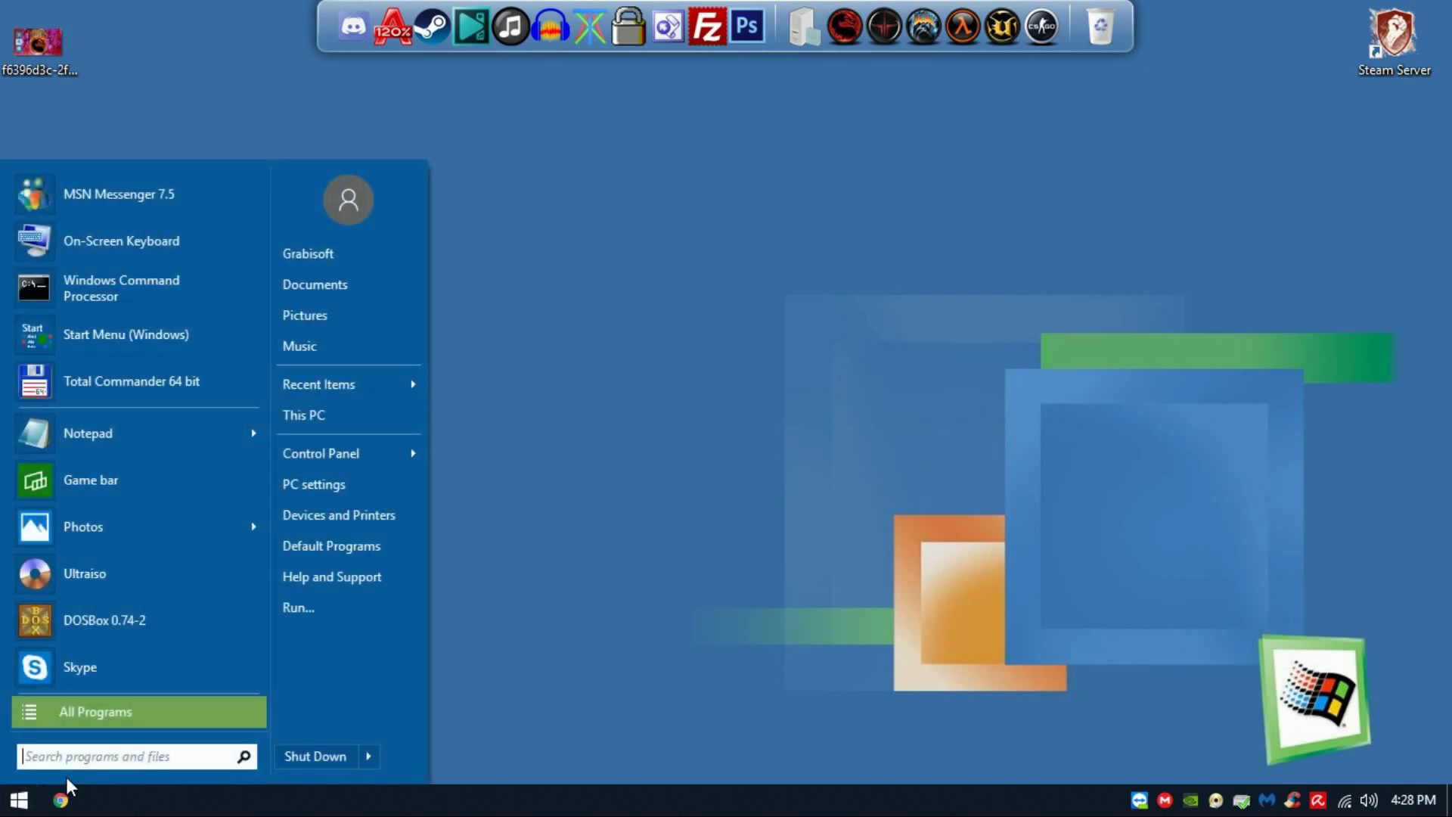
{"action": "left_click", "coordinate": [364, 429]}
{"action": "double_click", "coordinate": [735, 359]}
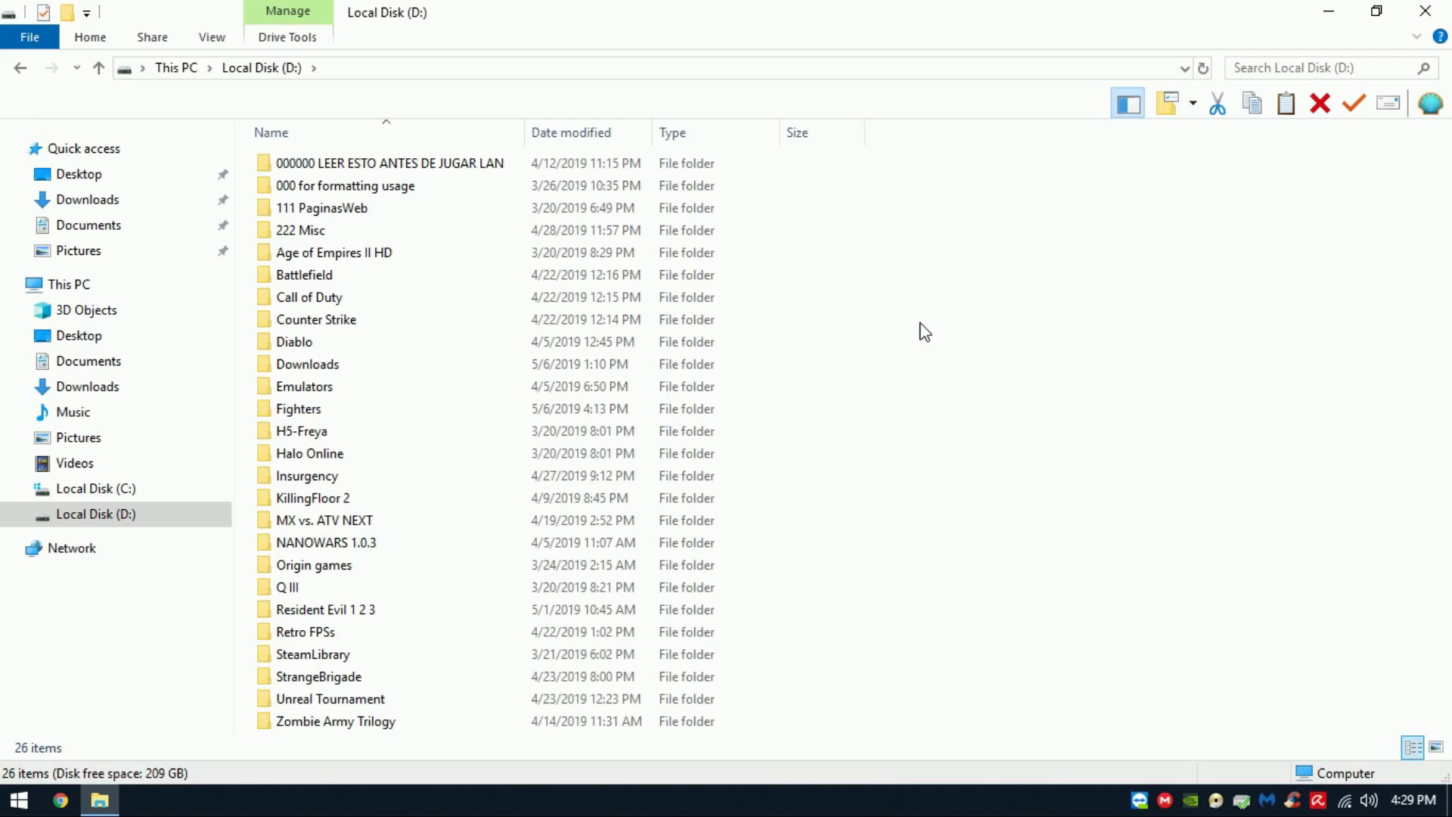
{"action": "left_click_drag", "start_coordinate": [966, 298], "coordinate": [980, 454]}
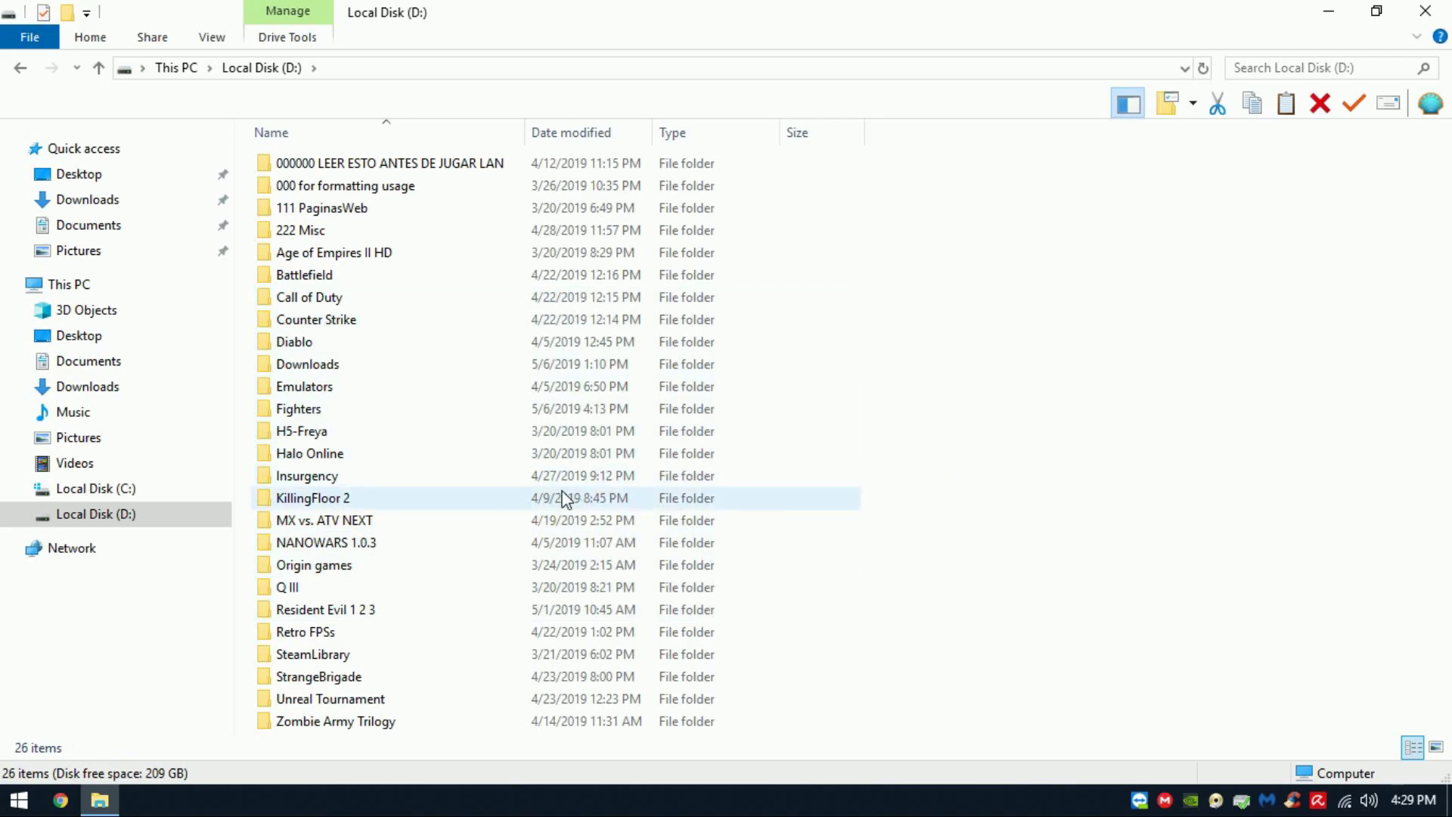
{"action": "double_click", "coordinate": [594, 412]}
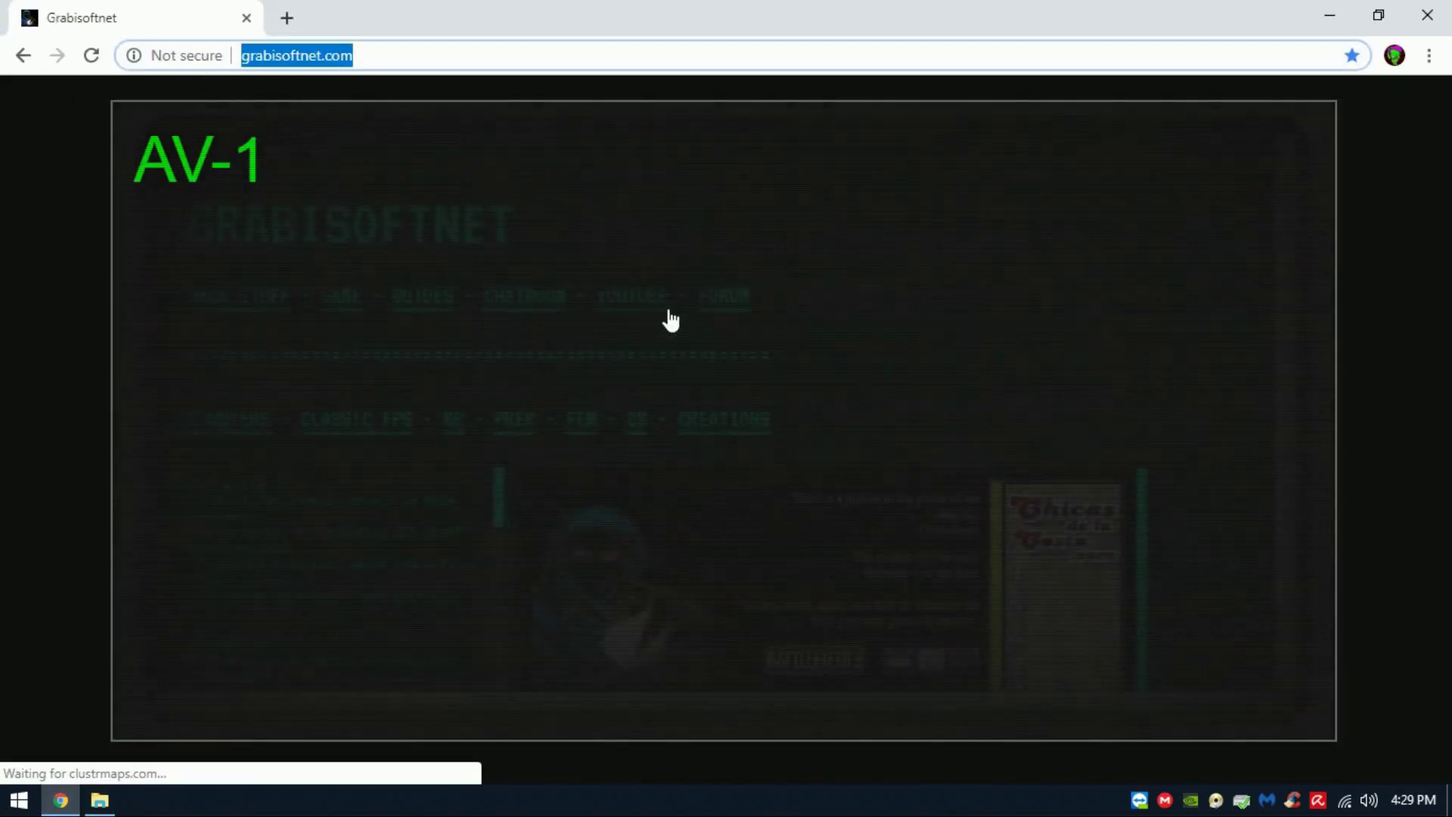
In Chrome, open the "Mortal Kombat Trilogy for Windows 10" thread in the Grabisoftnet forum's Hack n' Games board
{"action": "left_click", "coordinate": [703, 305]}
{"action": "left_click", "coordinate": [703, 306]}
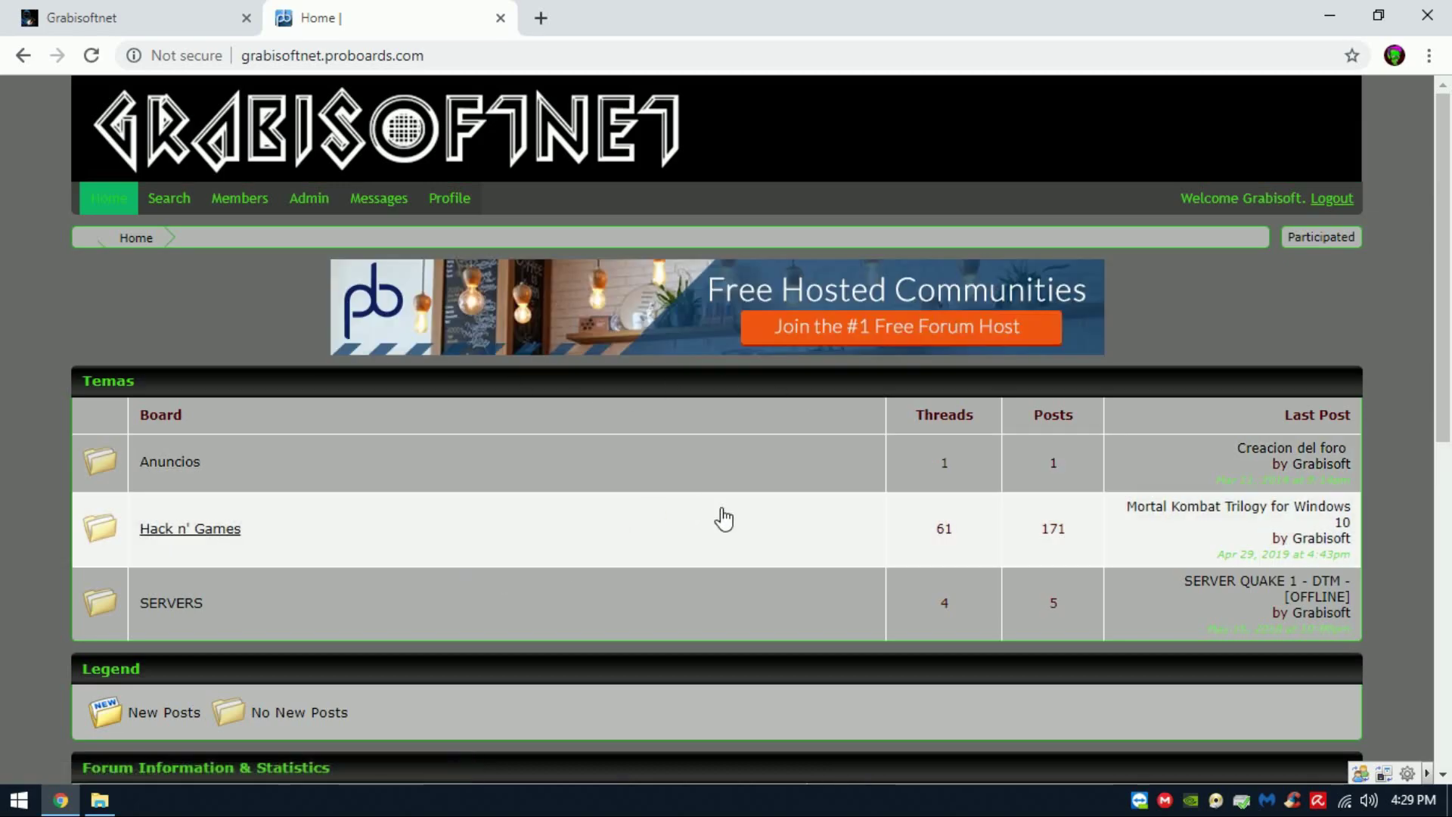
{"action": "left_click", "coordinate": [172, 532]}
{"action": "scroll", "coordinate": [460, 444], "scroll_direction": "down", "scroll_amount": 4}
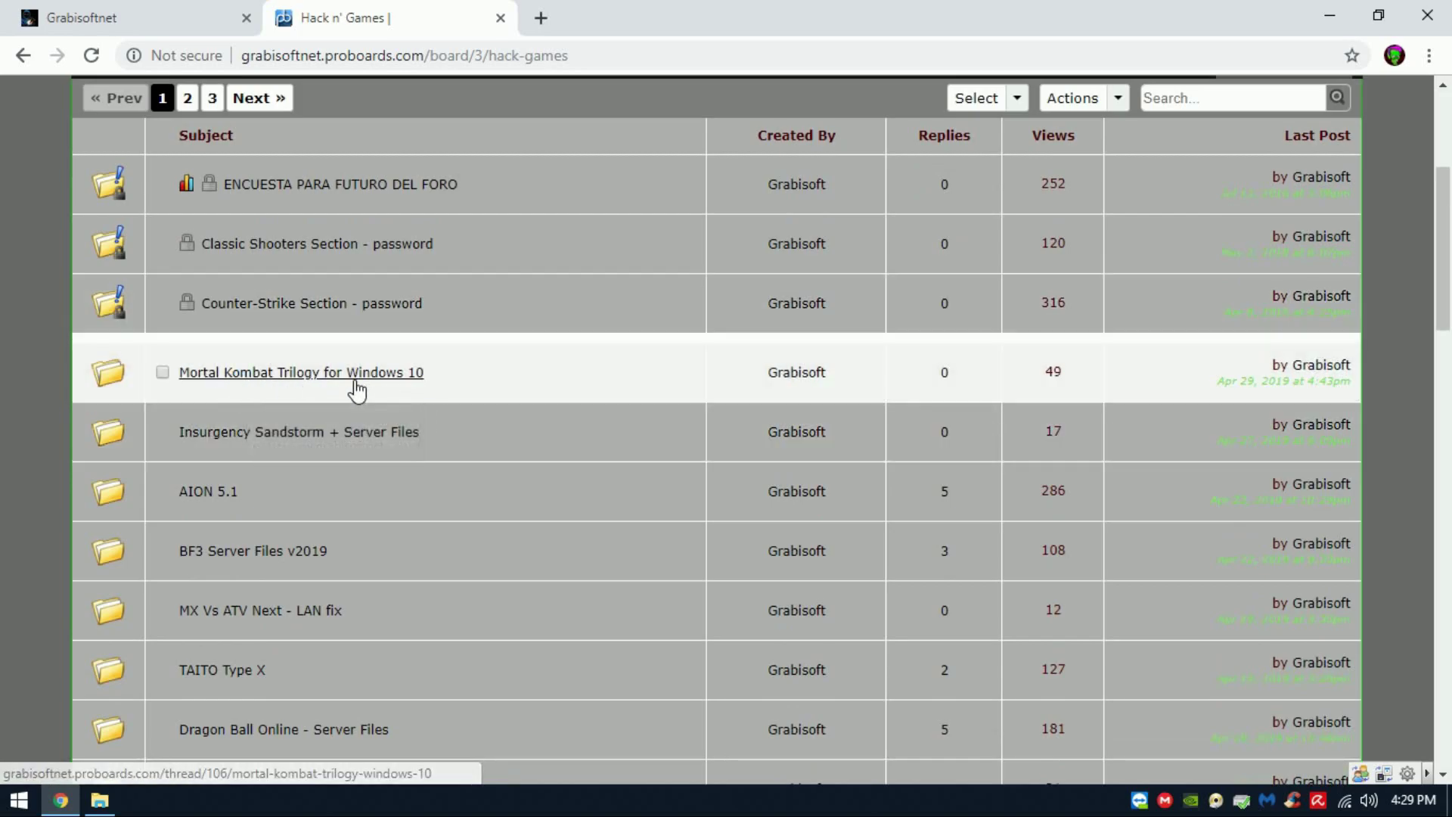
{"action": "left_click", "coordinate": [357, 390]}
Read the thread's download section and its hints on the DOS and Win versions, and close the browser
{"action": "scroll", "coordinate": [1074, 459], "scroll_direction": "down", "scroll_amount": 5}
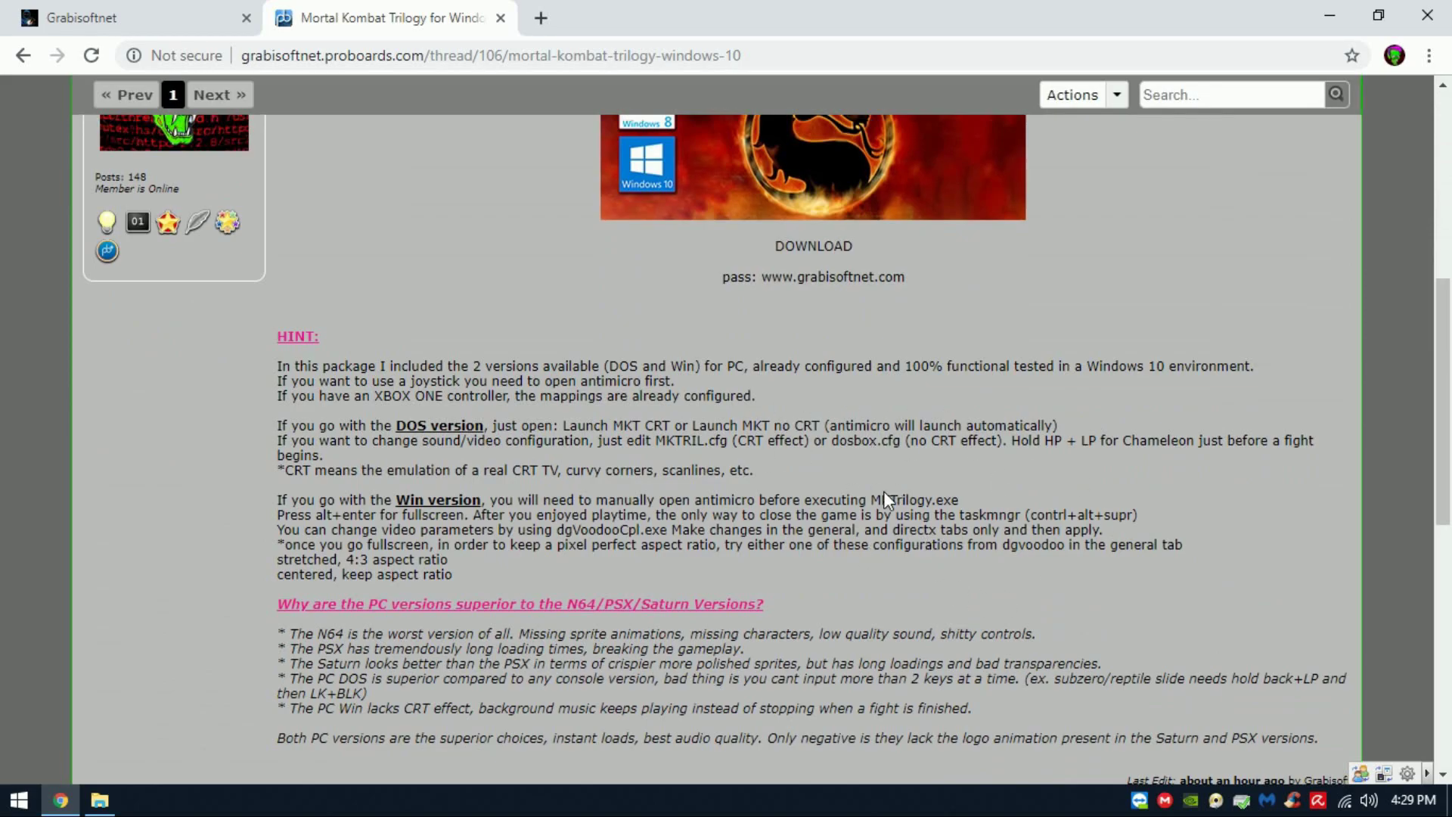
{"action": "scroll", "coordinate": [883, 491], "scroll_direction": "up", "scroll_amount": 4}
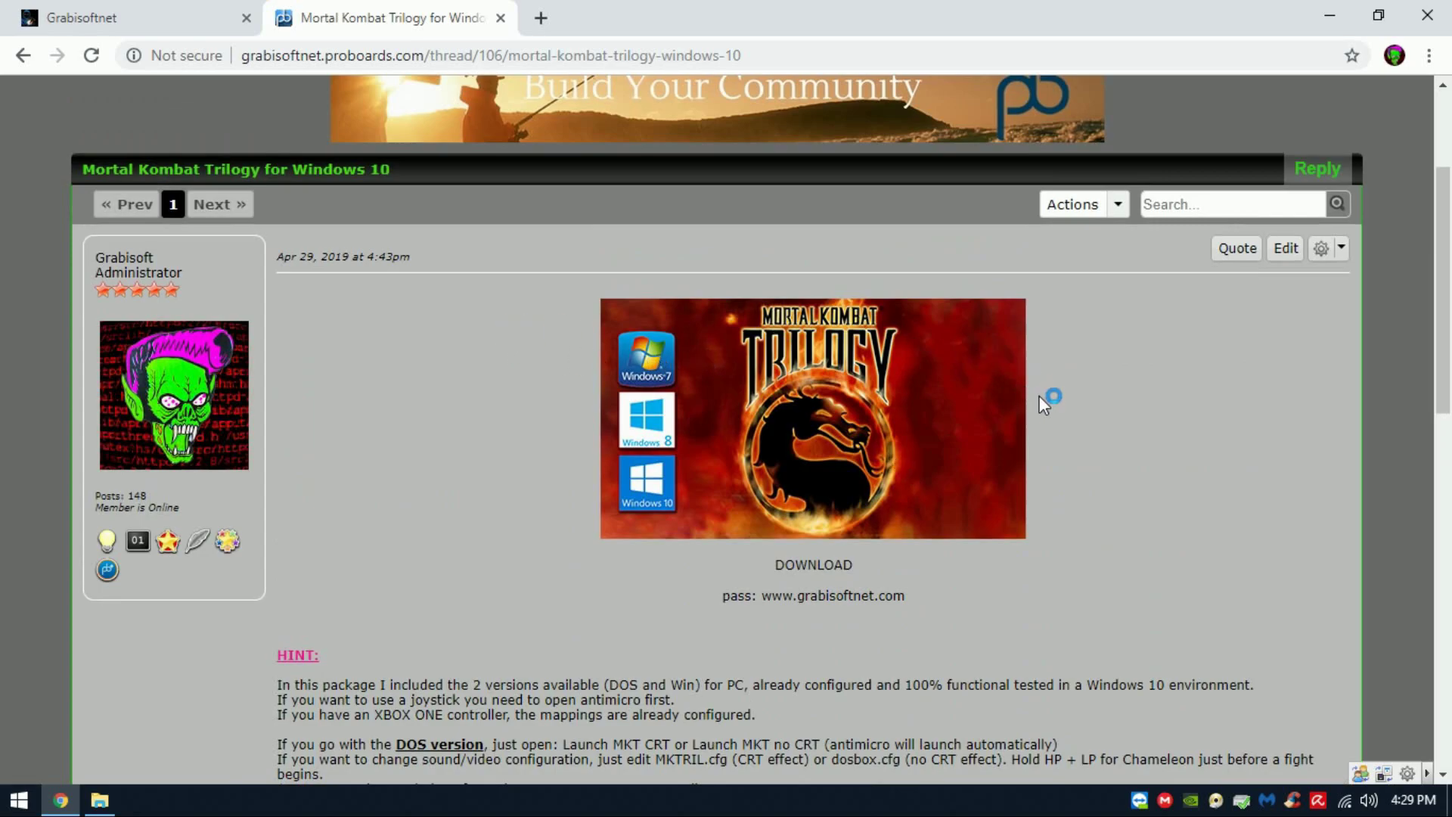
{"action": "scroll", "coordinate": [983, 395], "scroll_direction": "down", "scroll_amount": 3}
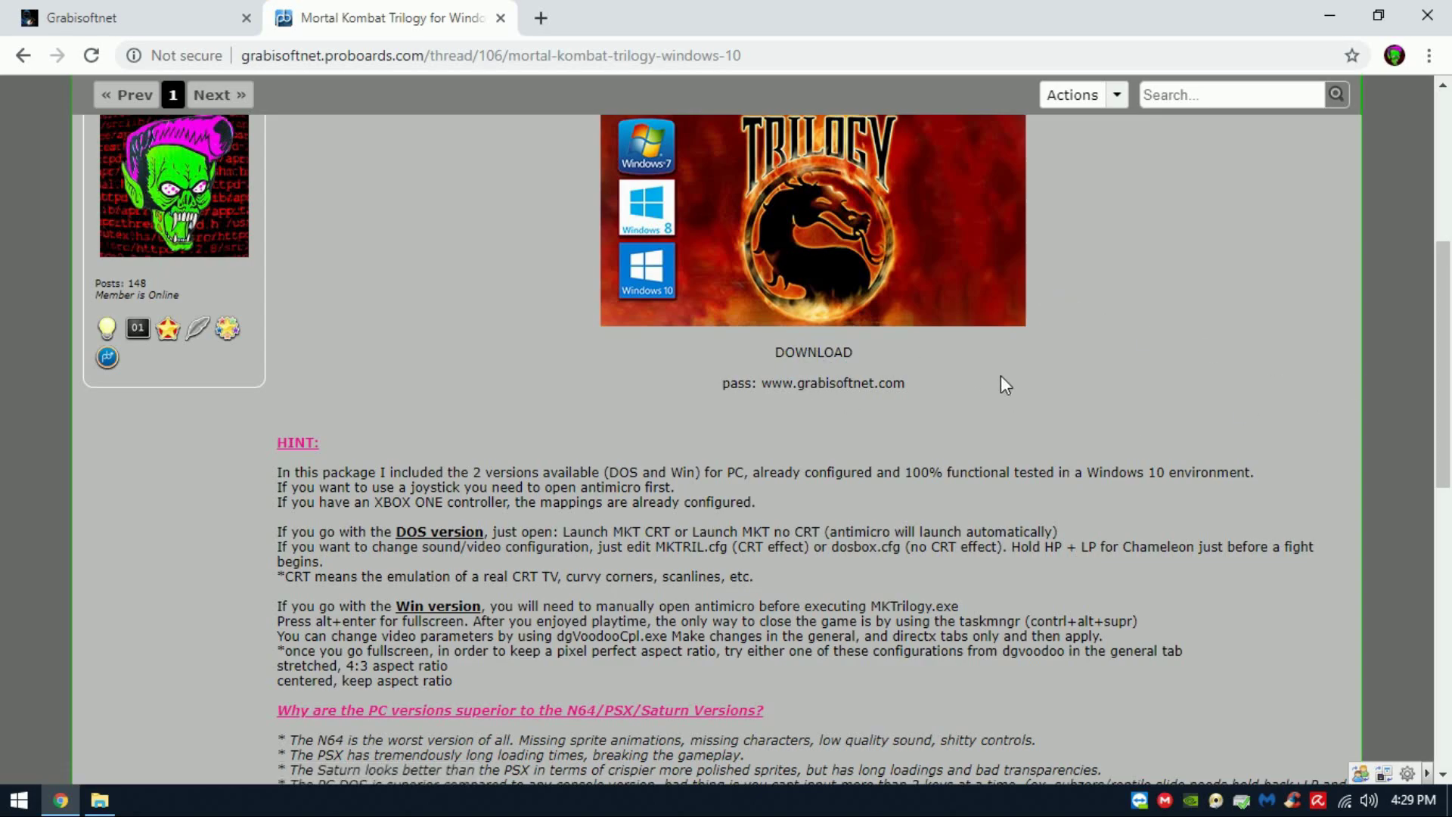
{"action": "left_click", "coordinate": [500, 19]}
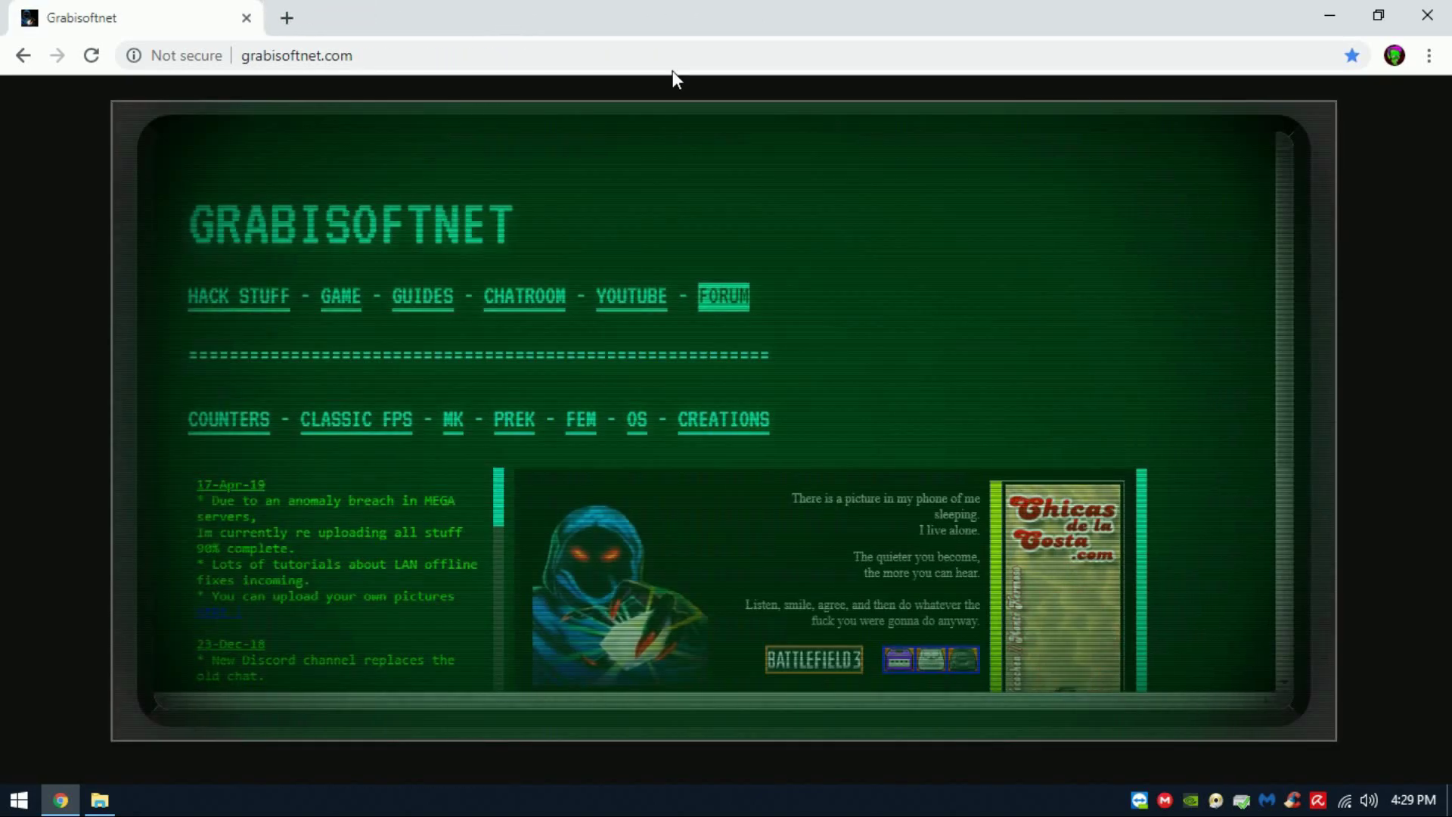
{"action": "left_click", "coordinate": [1427, 12]}
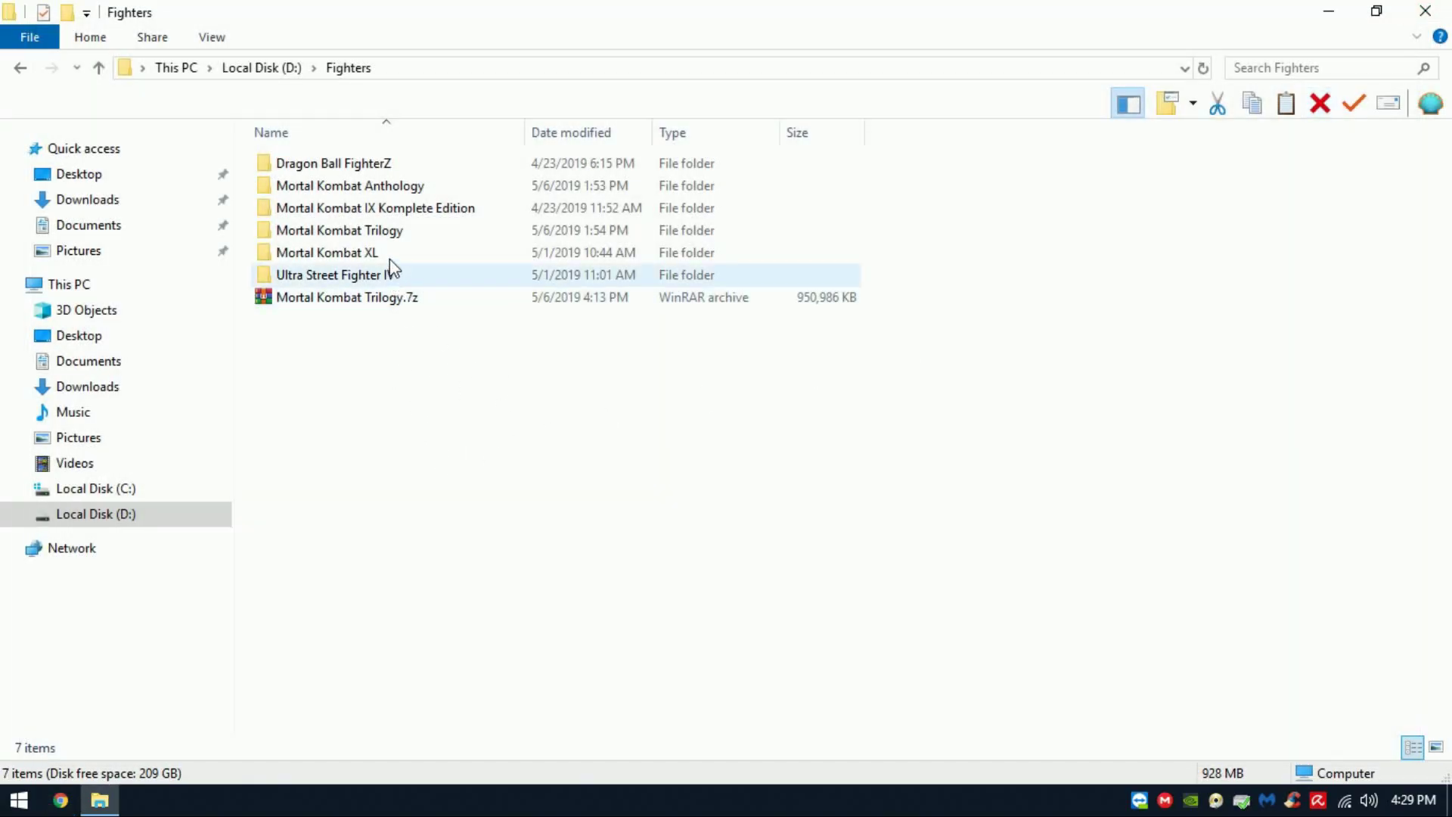
Open the Mortal Kombat Trilogy folder inside Fighters
{"action": "double_click", "coordinate": [412, 231]}
{"action": "left_click_drag", "start_coordinate": [981, 313], "coordinate": [261, 64]}
{"action": "left_click", "coordinate": [594, 312]}
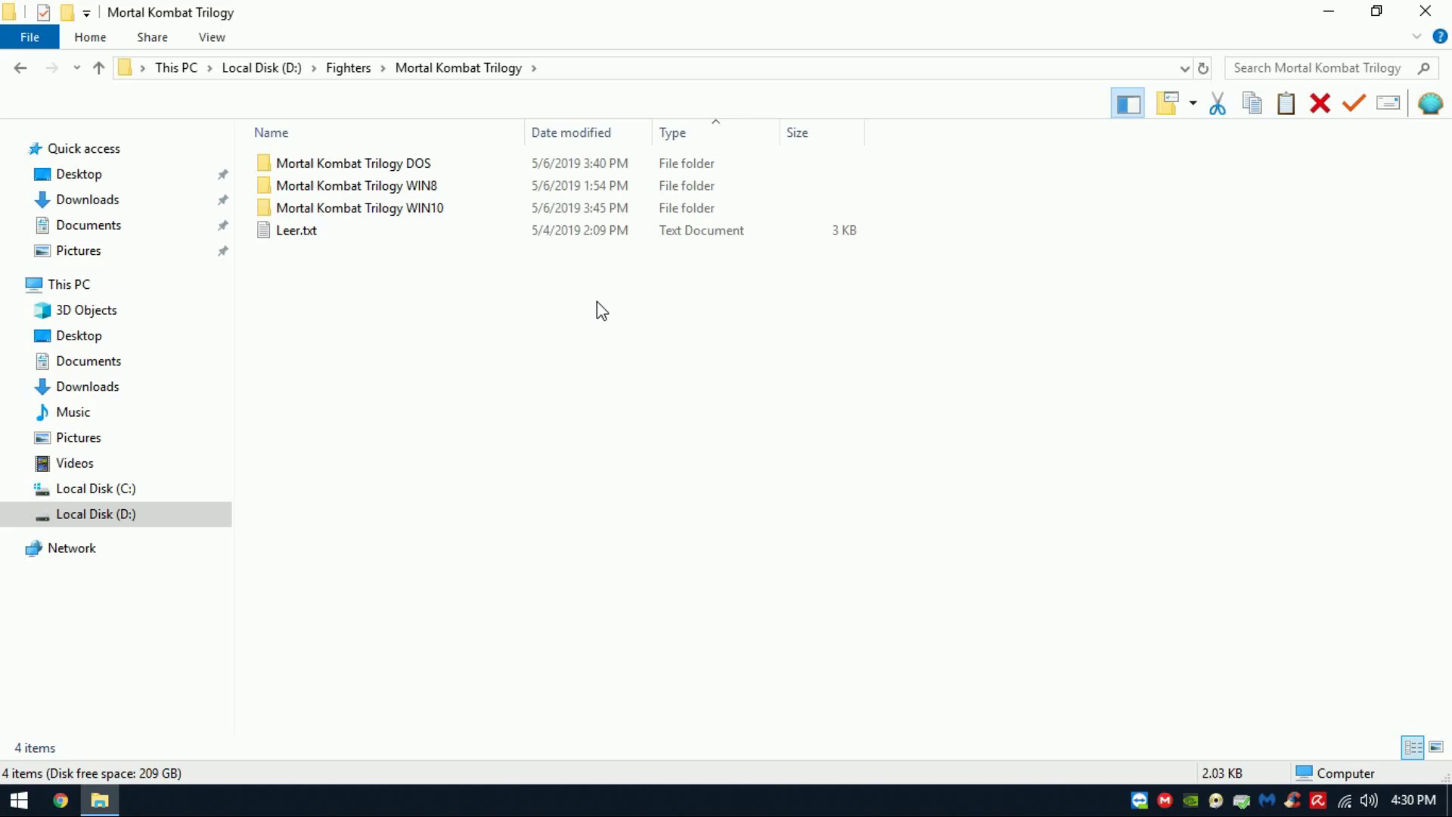
{"action": "left_click", "coordinate": [534, 195]}
{"action": "left_click", "coordinate": [529, 207]}
{"action": "left_click", "coordinate": [383, 171]}
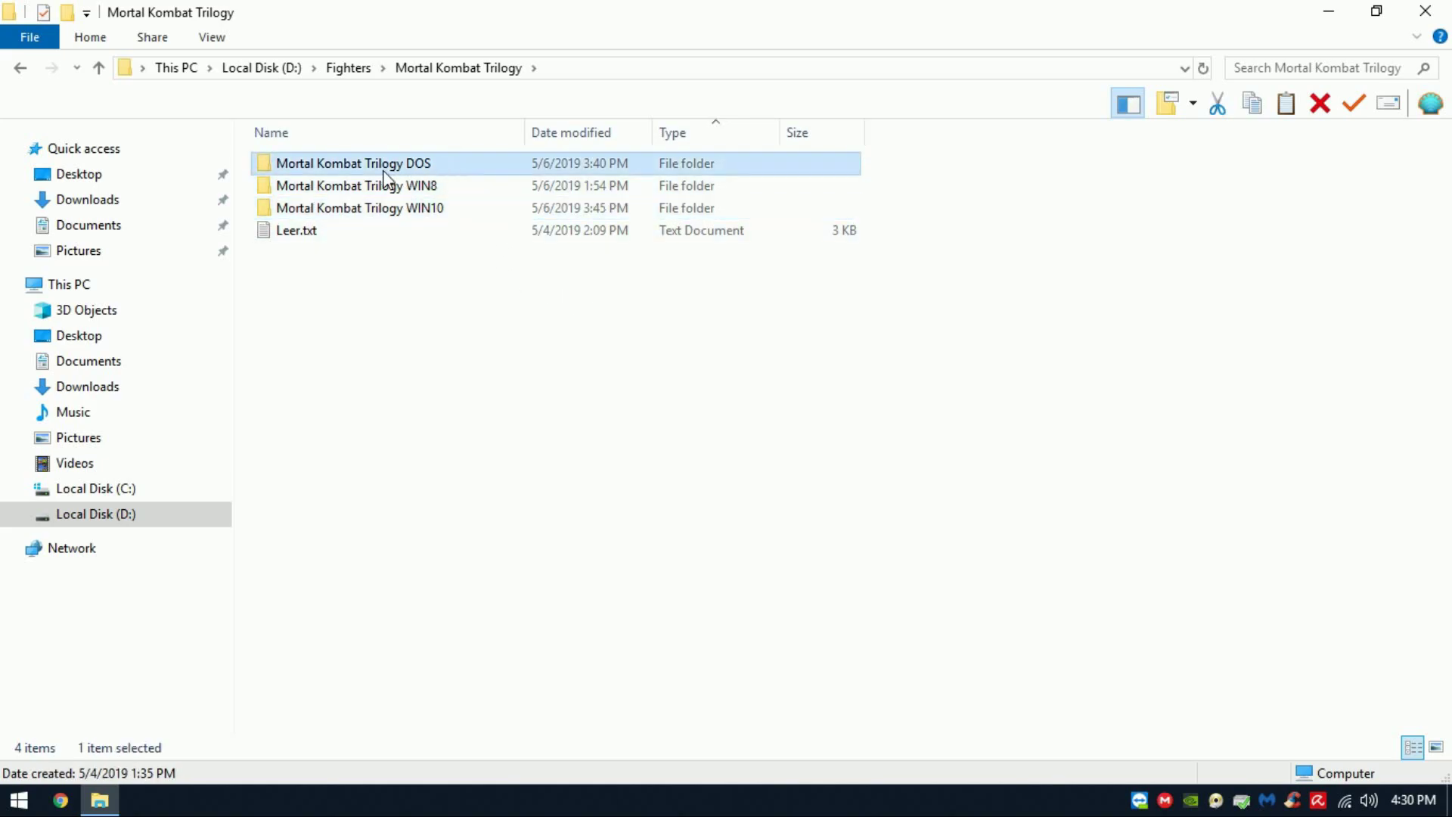
{"action": "mouse_move", "coordinate": [478, 166]}
{"action": "left_click", "coordinate": [395, 166]}
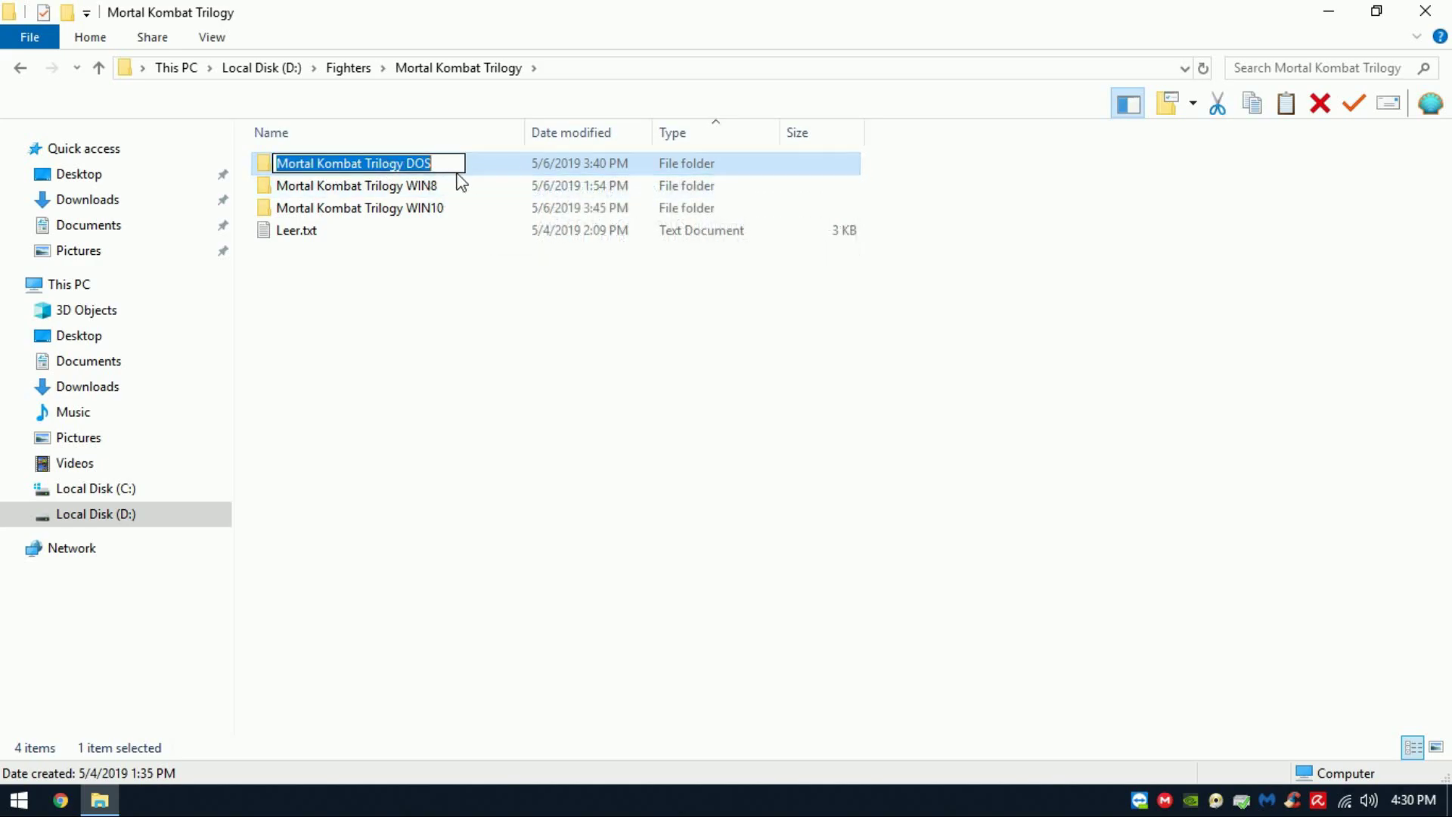
{"action": "left_click", "coordinate": [499, 168]}
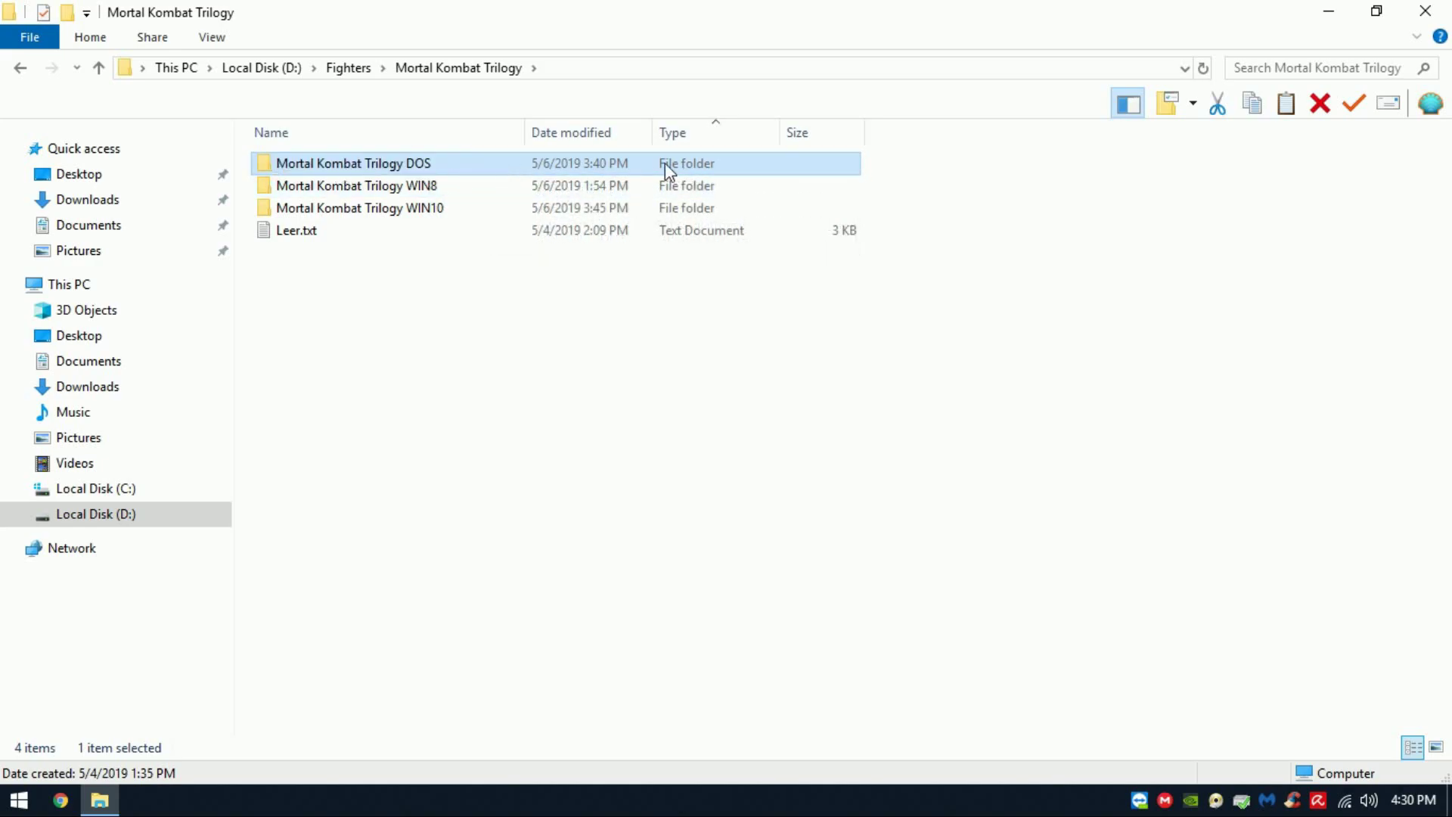
{"action": "left_click", "coordinate": [584, 208]}
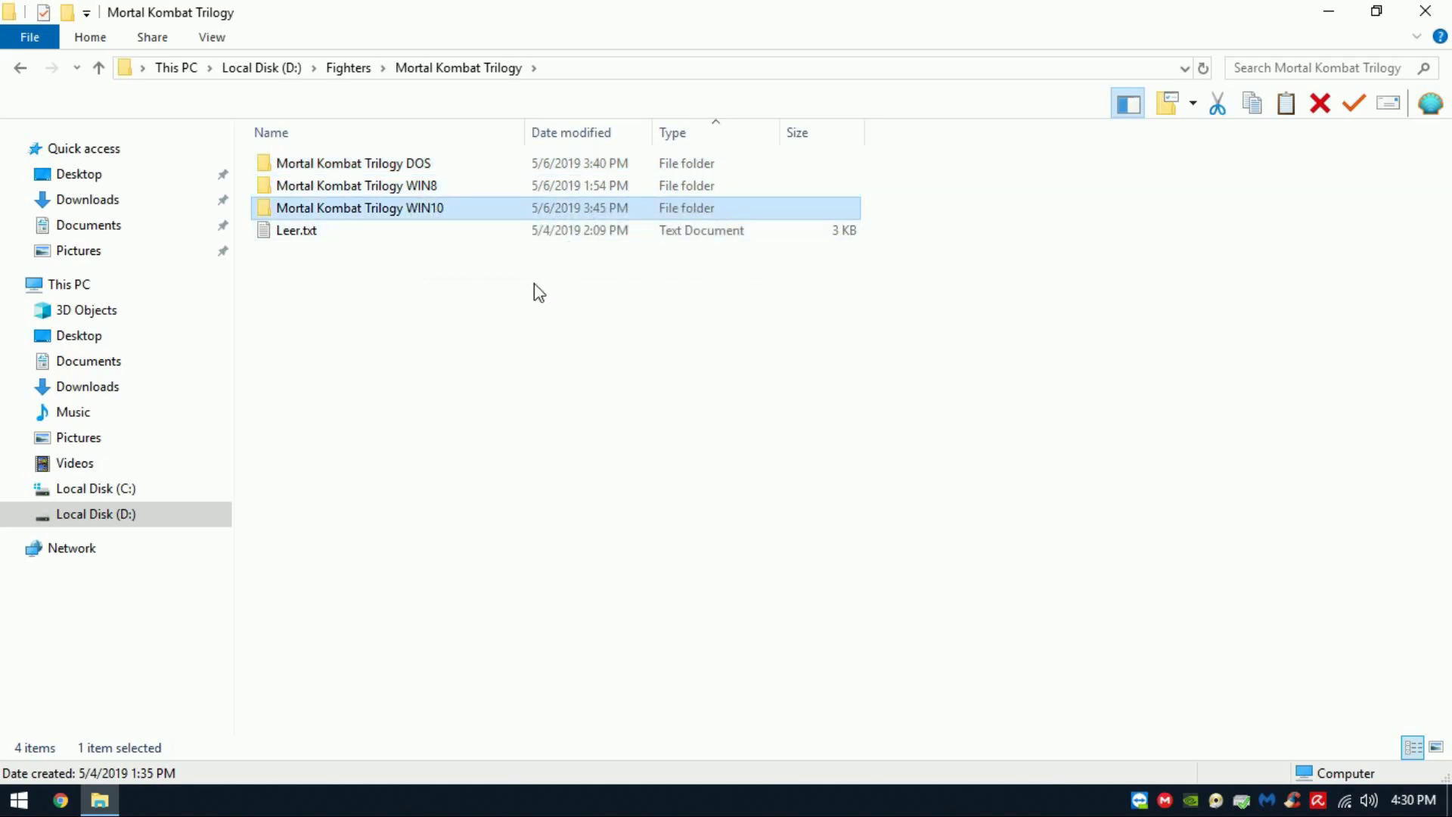
{"action": "left_click", "coordinate": [430, 218]}
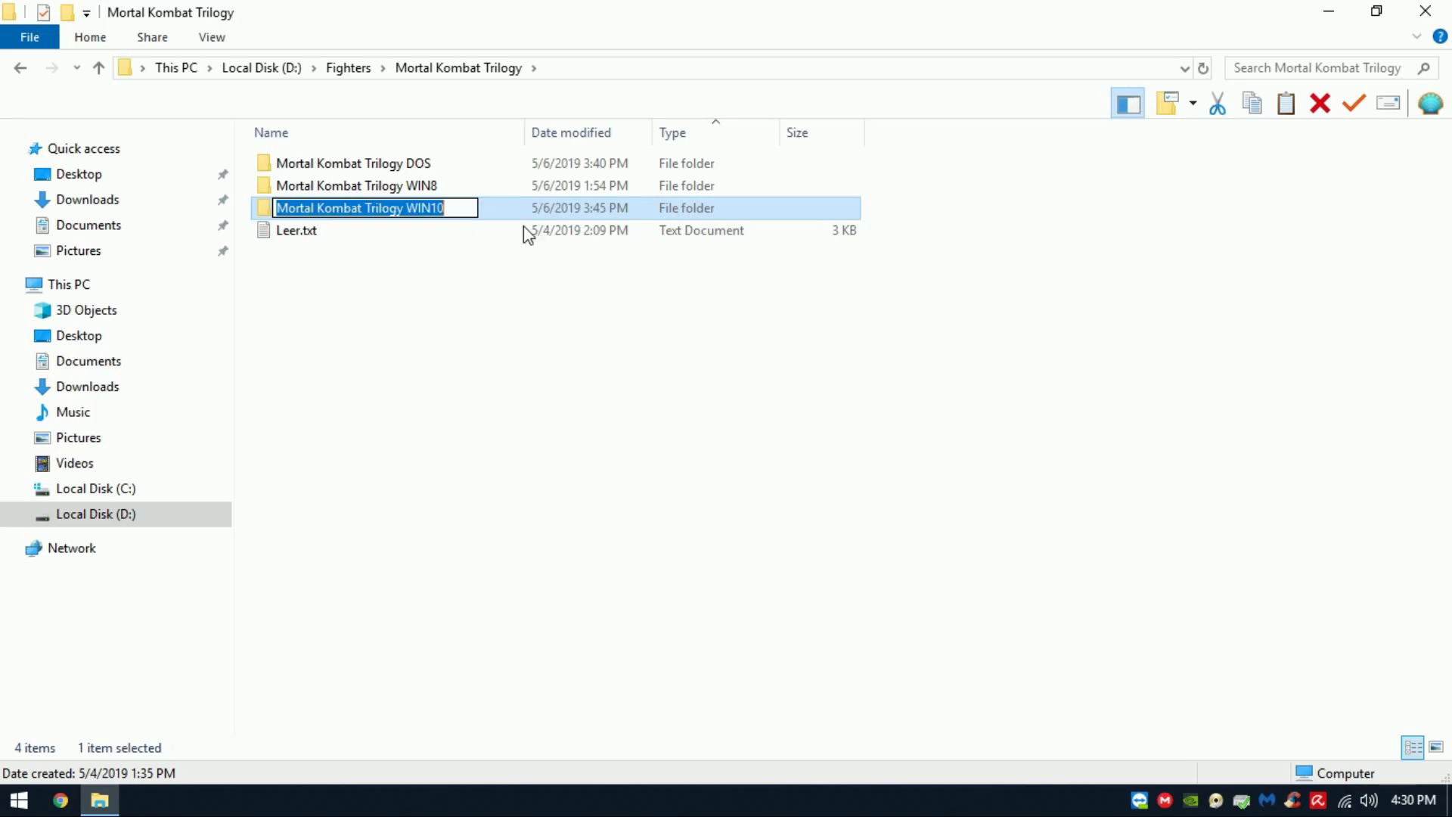
{"action": "left_click", "coordinate": [471, 272]}
{"action": "left_click", "coordinate": [475, 211]}
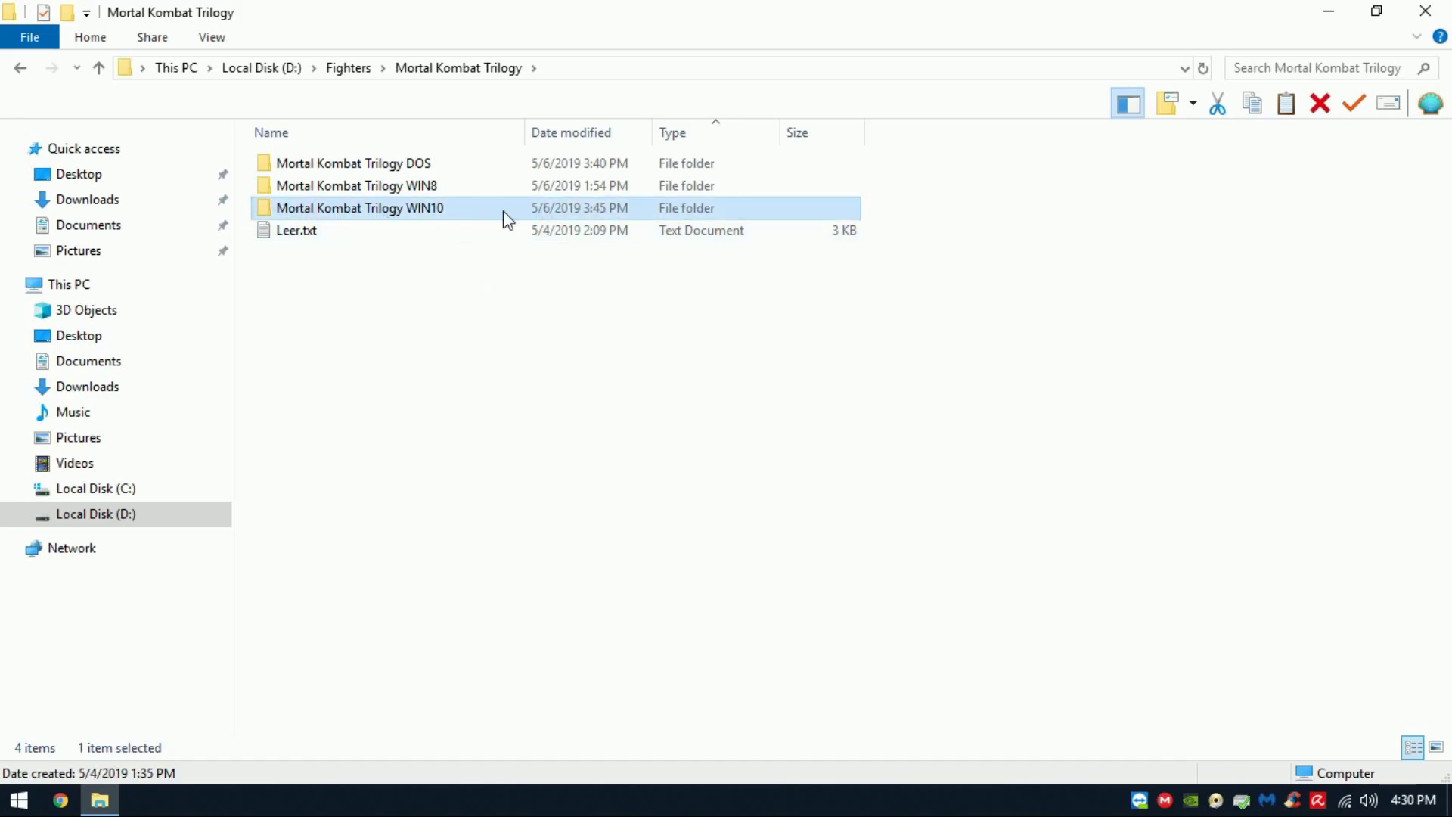
Open the Mortal Kombat Trilogy WIN10 folder, look through its files and select antimicro.exe
{"action": "double_click", "coordinate": [463, 216]}
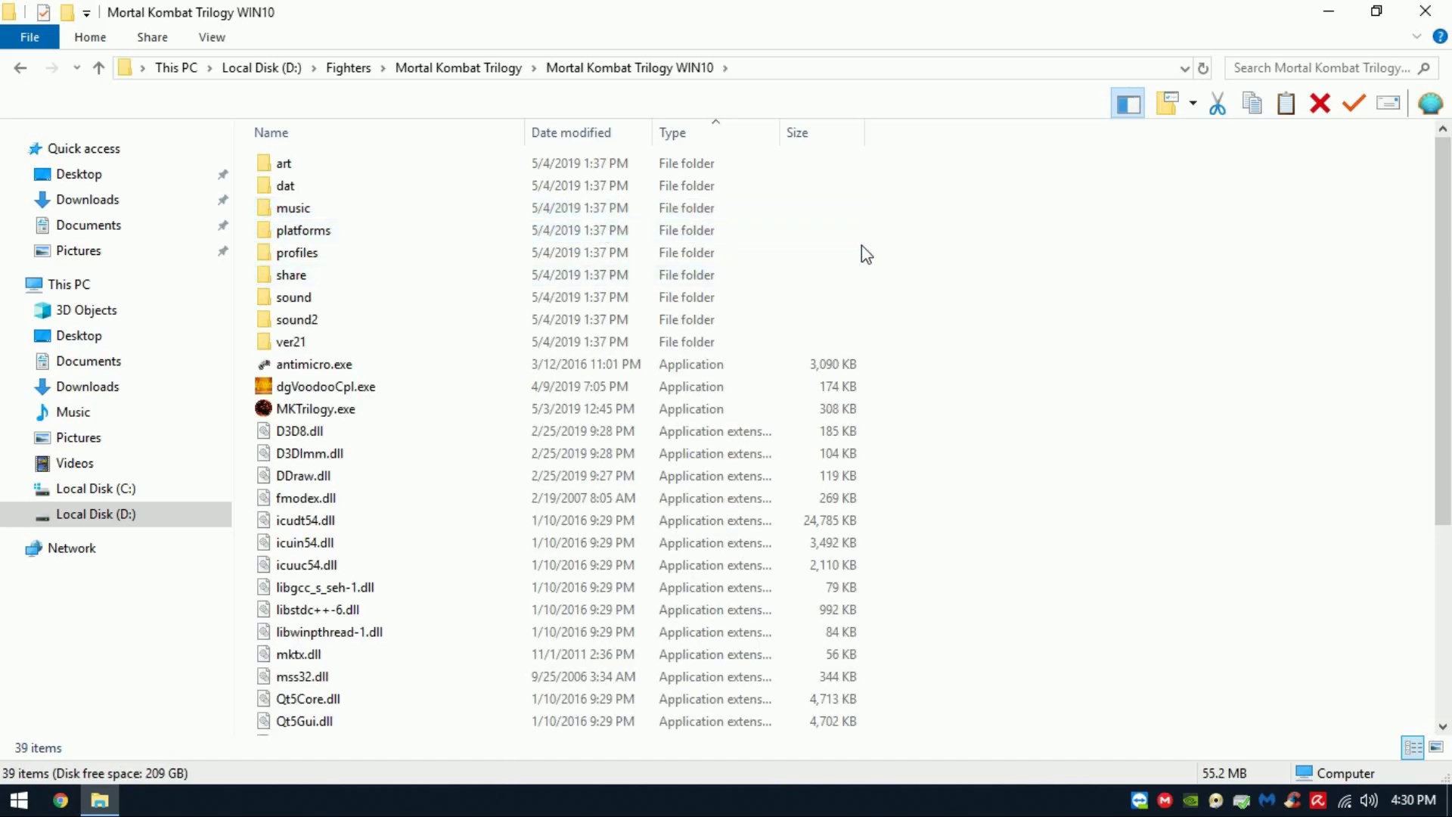
{"action": "scroll", "coordinate": [960, 295], "scroll_direction": "down", "scroll_amount": 5}
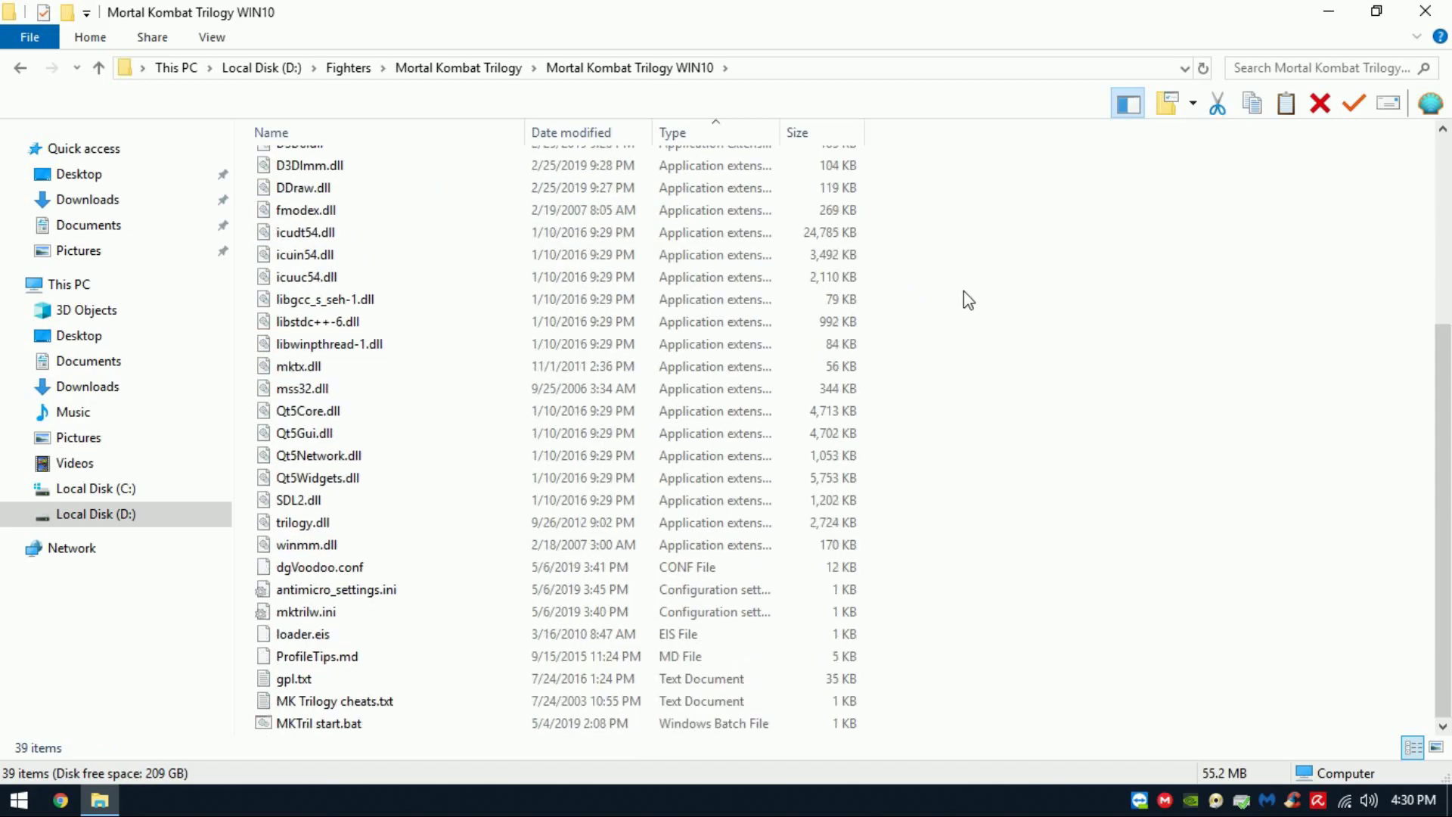
{"action": "scroll", "coordinate": [963, 291], "scroll_direction": "up", "scroll_amount": 5}
{"action": "left_click", "coordinate": [310, 367]}
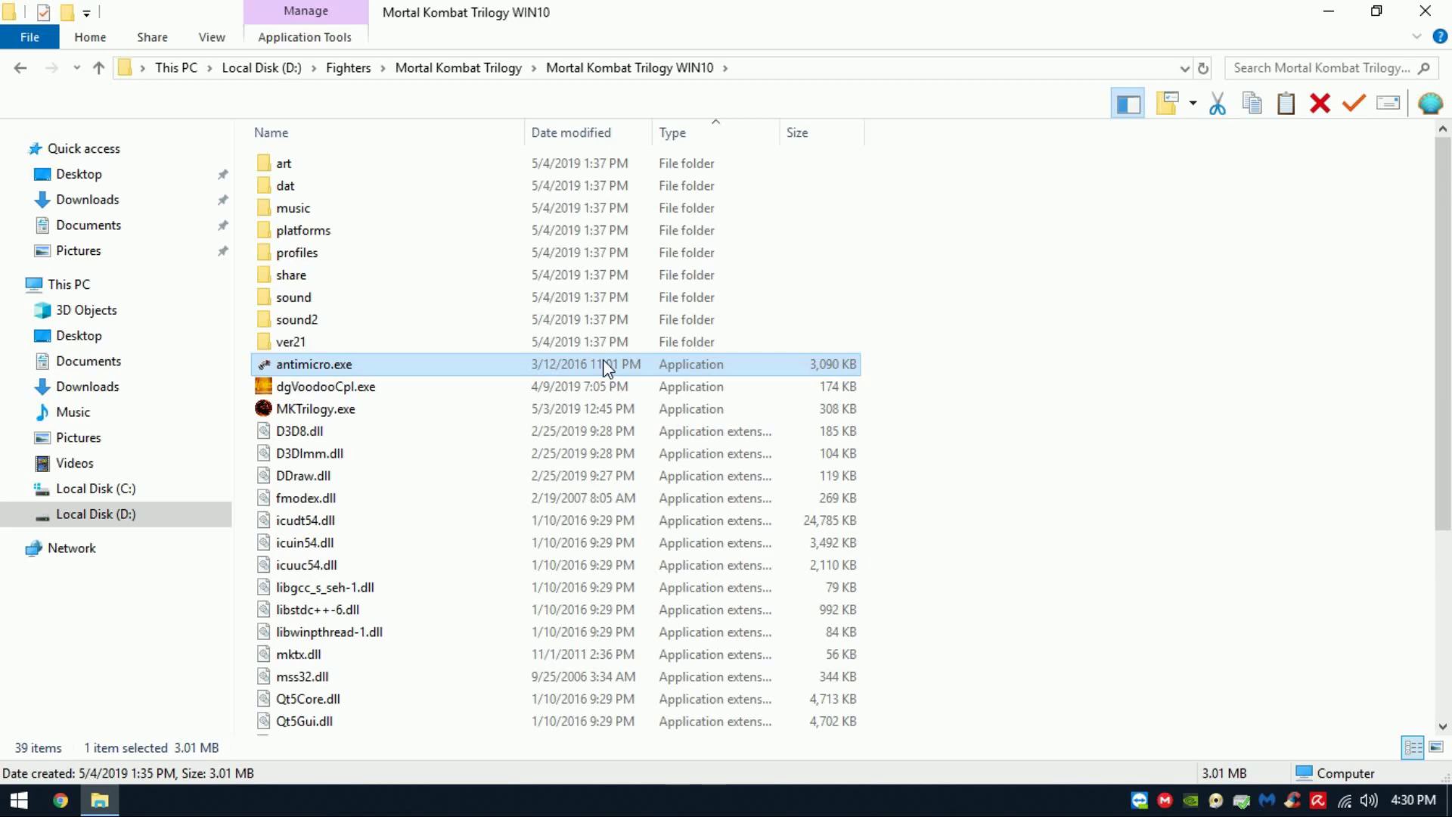
{"action": "scroll", "coordinate": [571, 227], "scroll_direction": "down", "scroll_amount": 2}
{"action": "scroll", "coordinate": [383, 269], "scroll_direction": "up", "scroll_amount": 2}
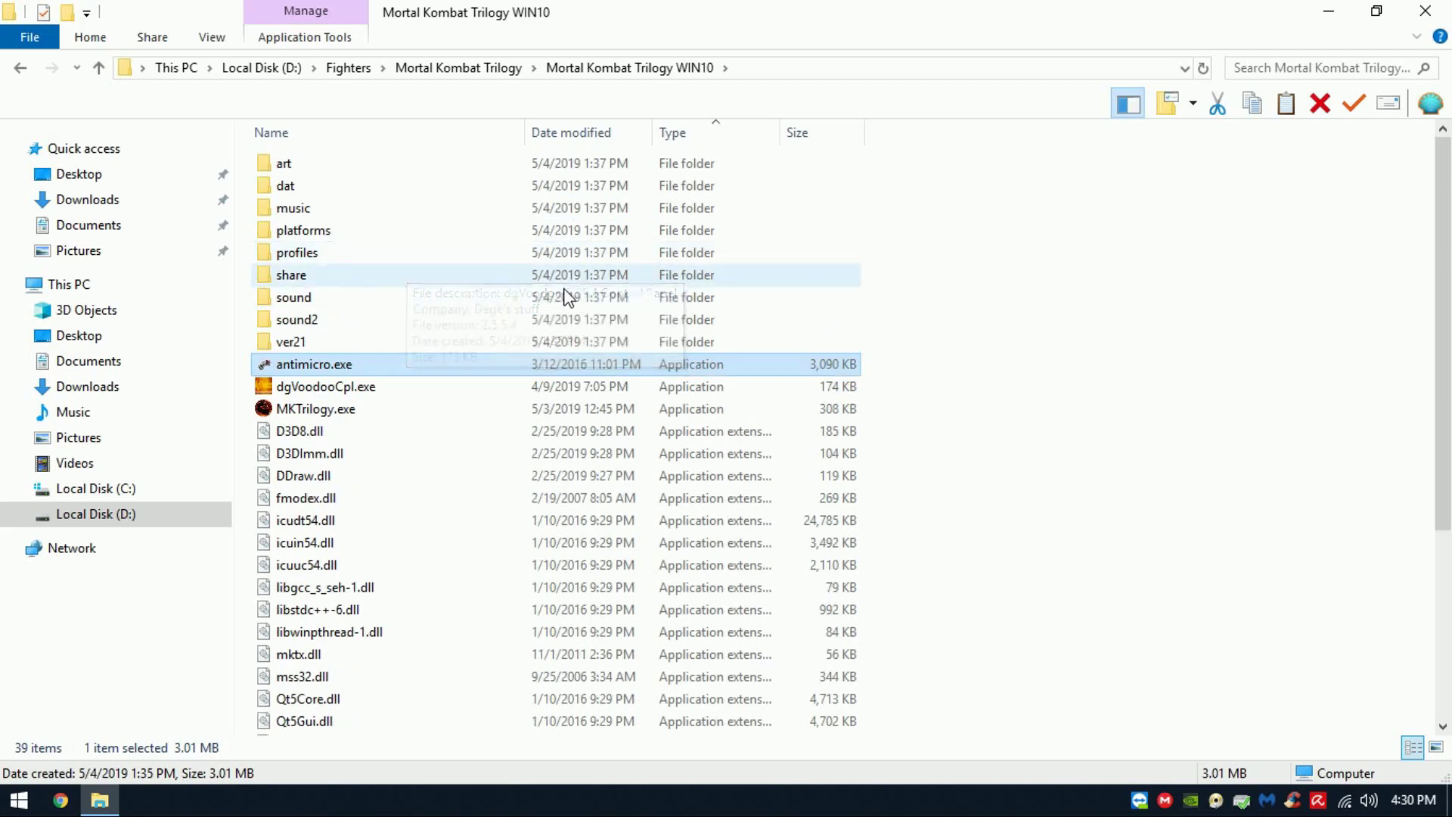
Launch dgVoodooCpl.exe from the WIN10 folder and show its DirectX settings
{"action": "left_click", "coordinate": [450, 389]}
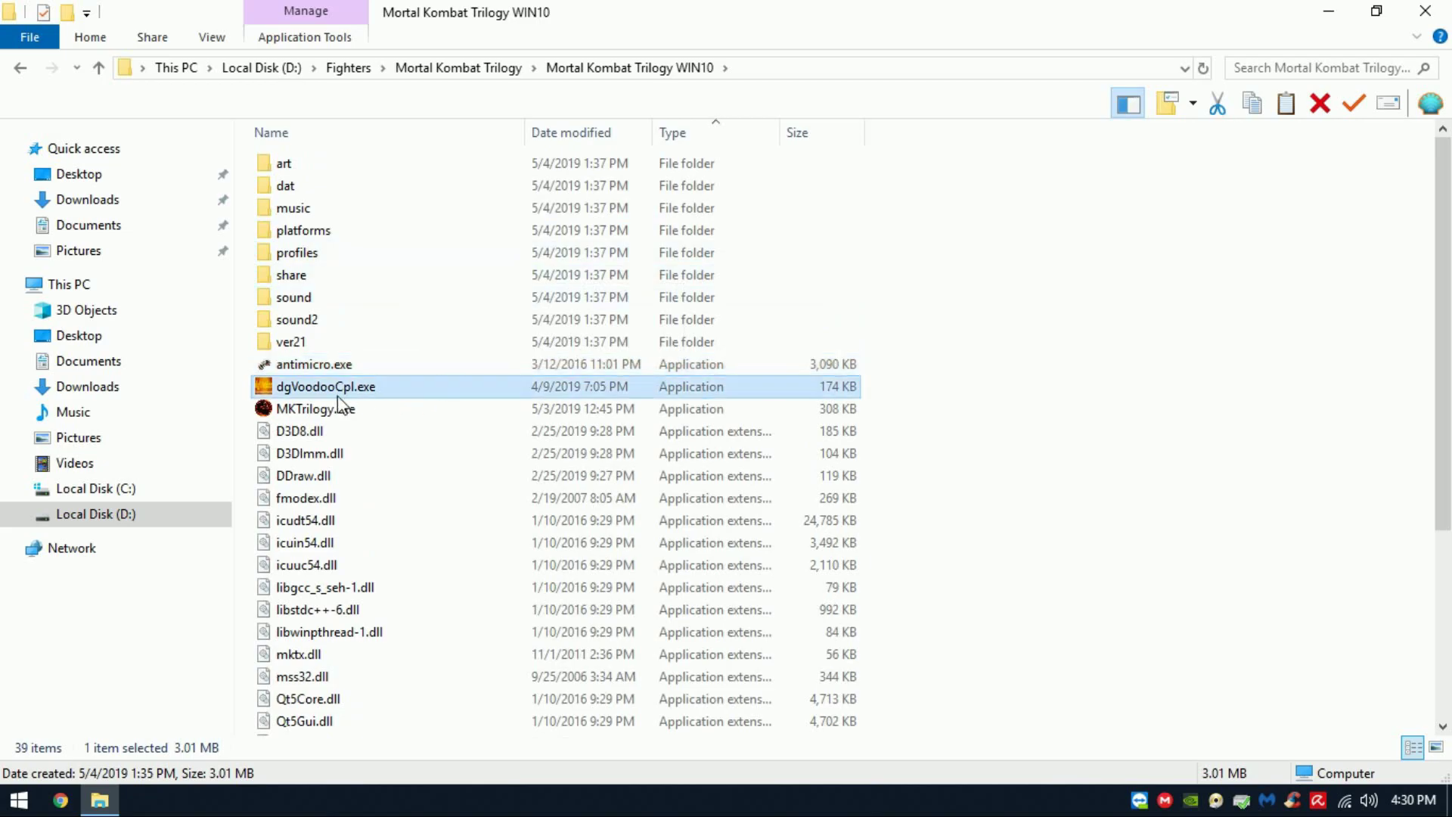
{"action": "double_click", "coordinate": [421, 390]}
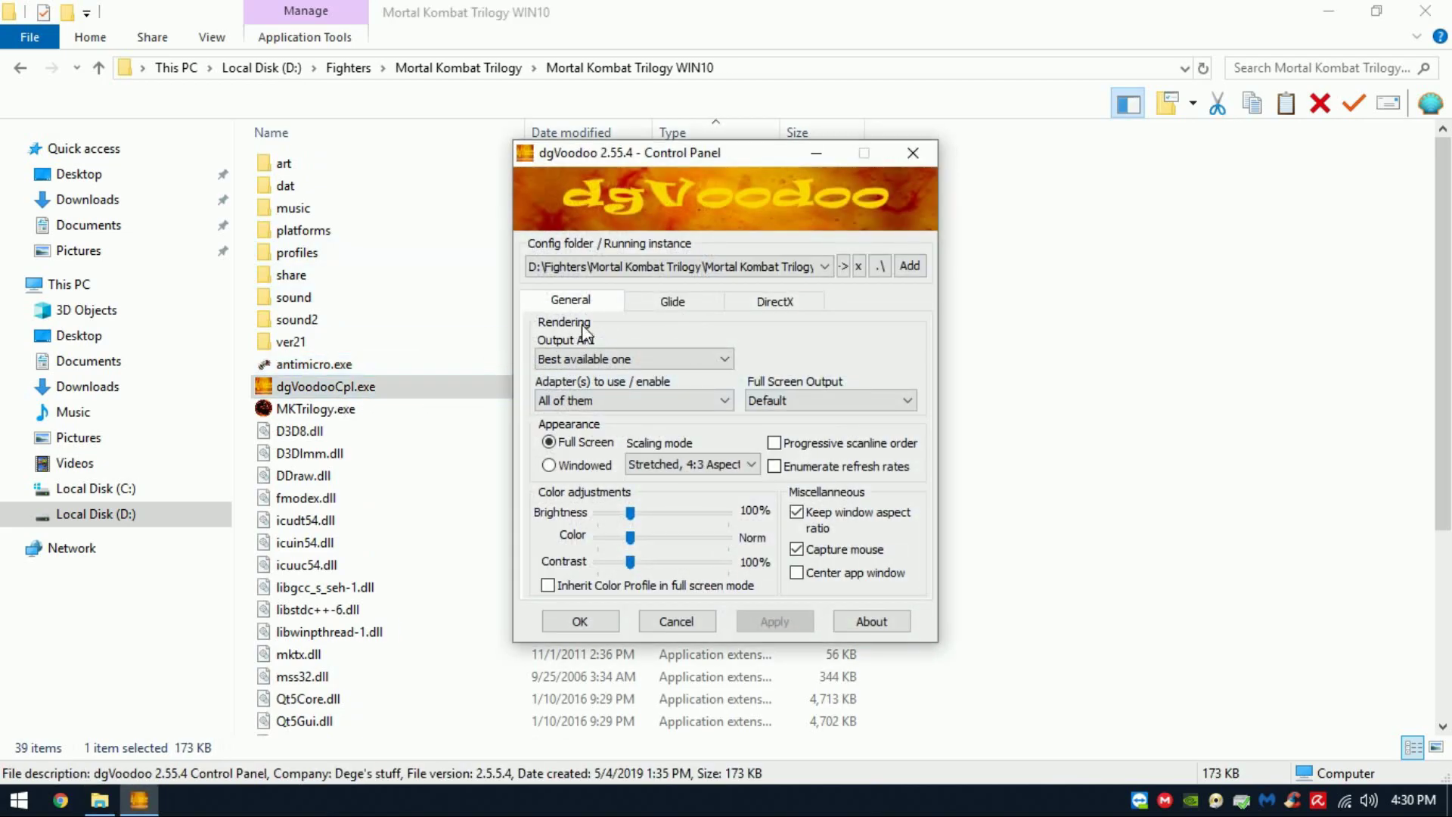
{"action": "left_click", "coordinate": [769, 302]}
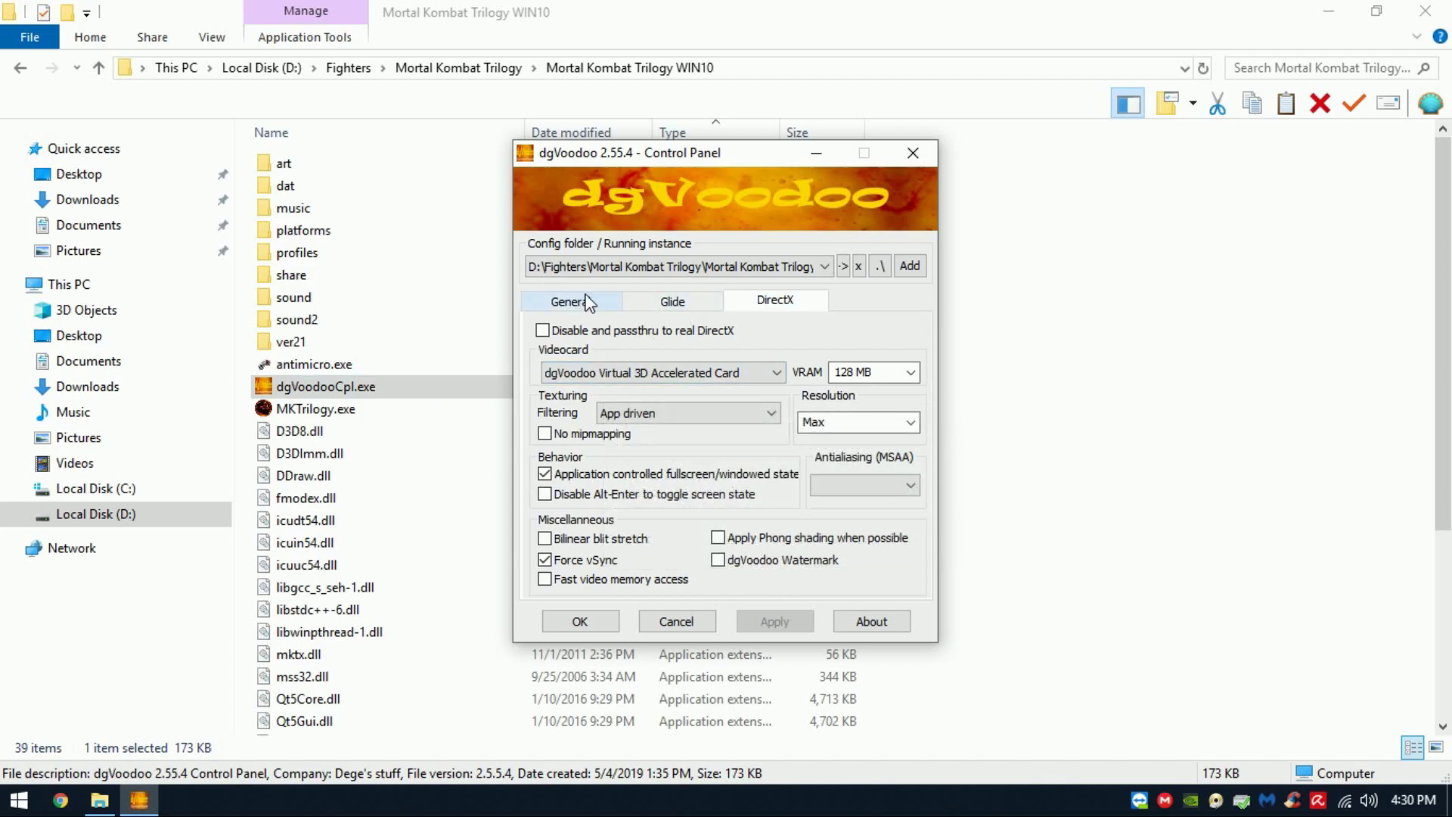
{"action": "left_click_drag", "start_coordinate": [670, 152], "coordinate": [647, 157]}
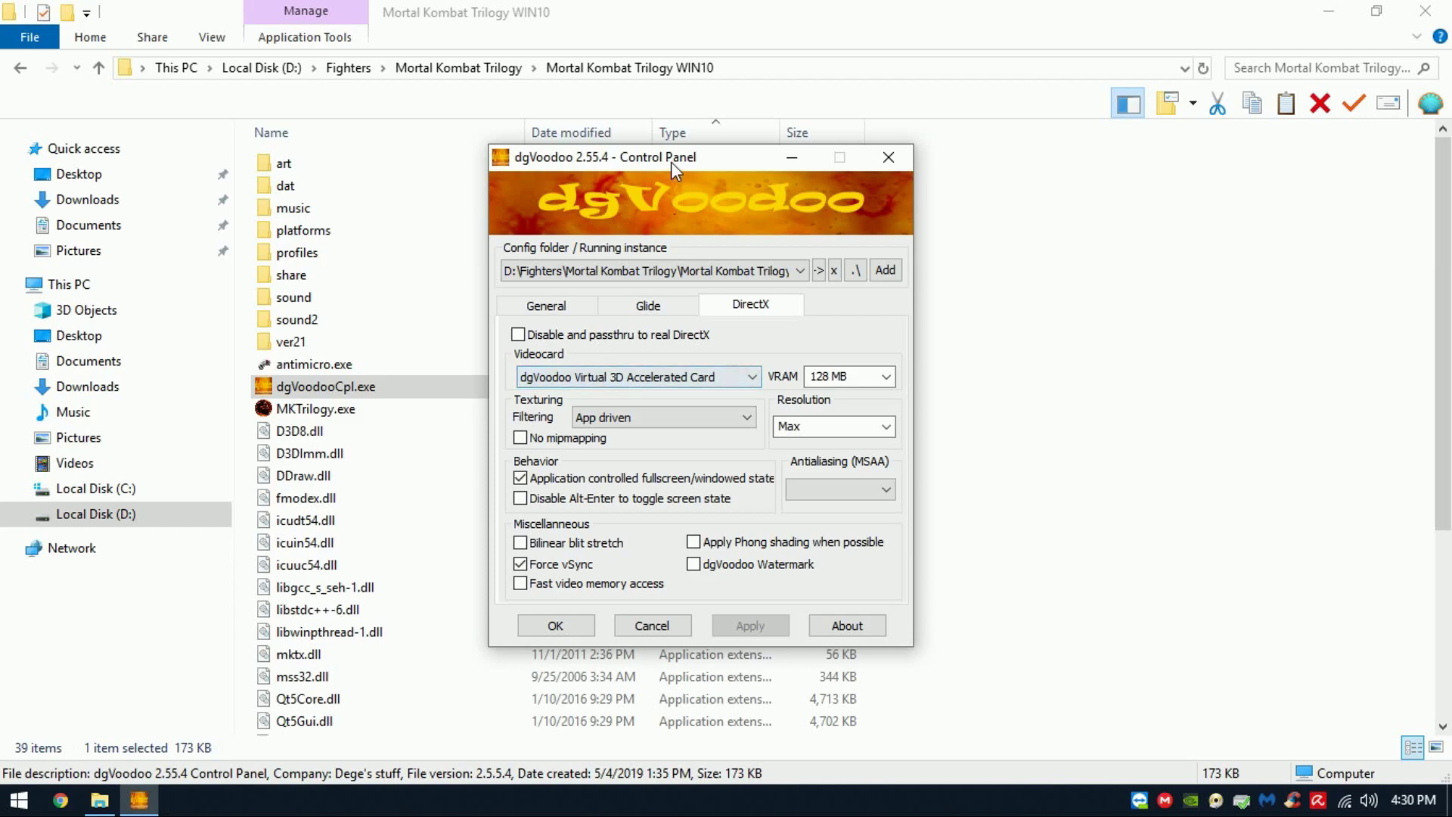
{"action": "left_click_drag", "start_coordinate": [670, 161], "coordinate": [661, 178]}
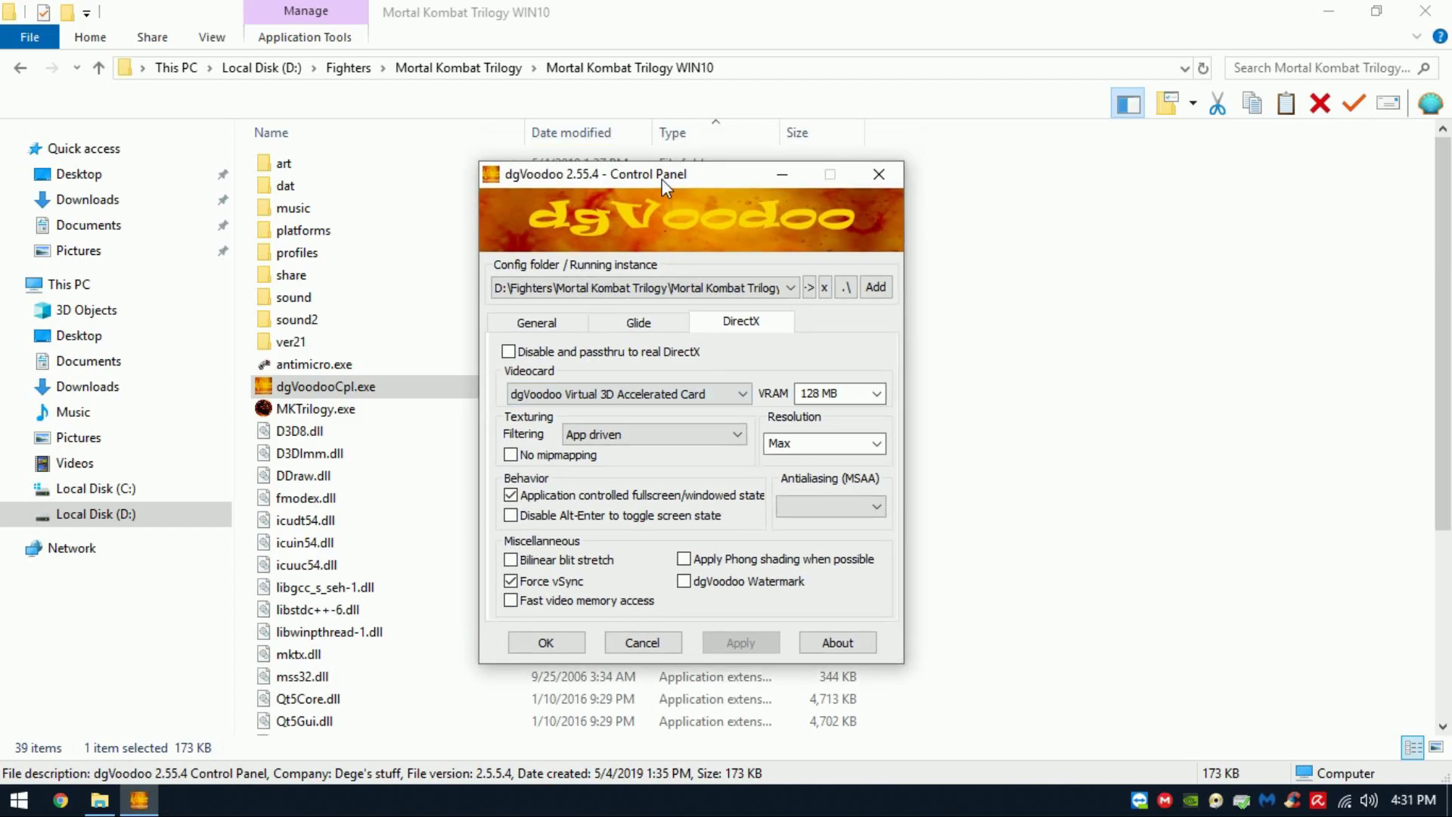
{"action": "left_click_drag", "start_coordinate": [661, 178], "coordinate": [674, 180]}
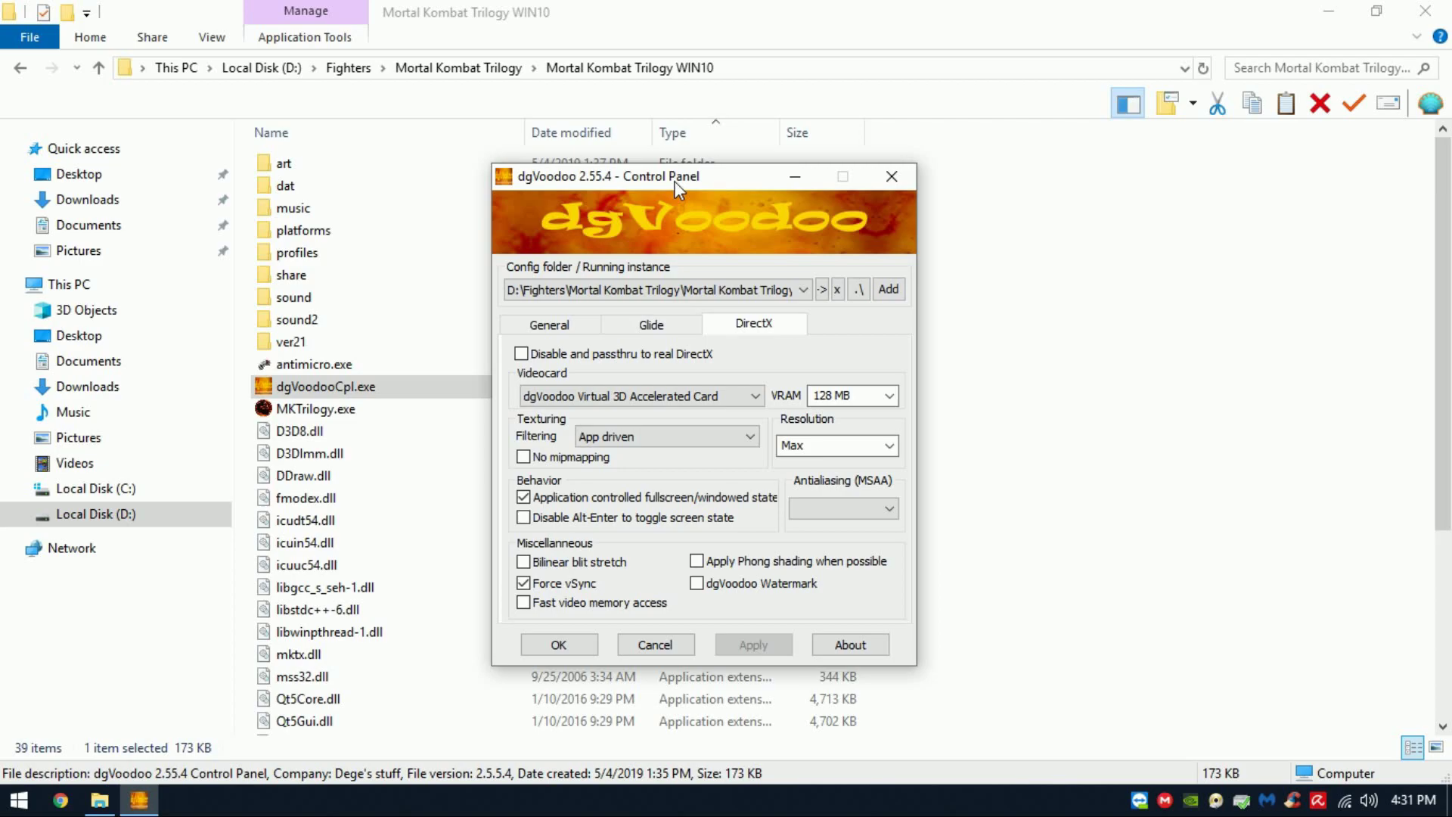
{"action": "left_click_drag", "start_coordinate": [674, 180], "coordinate": [676, 176]}
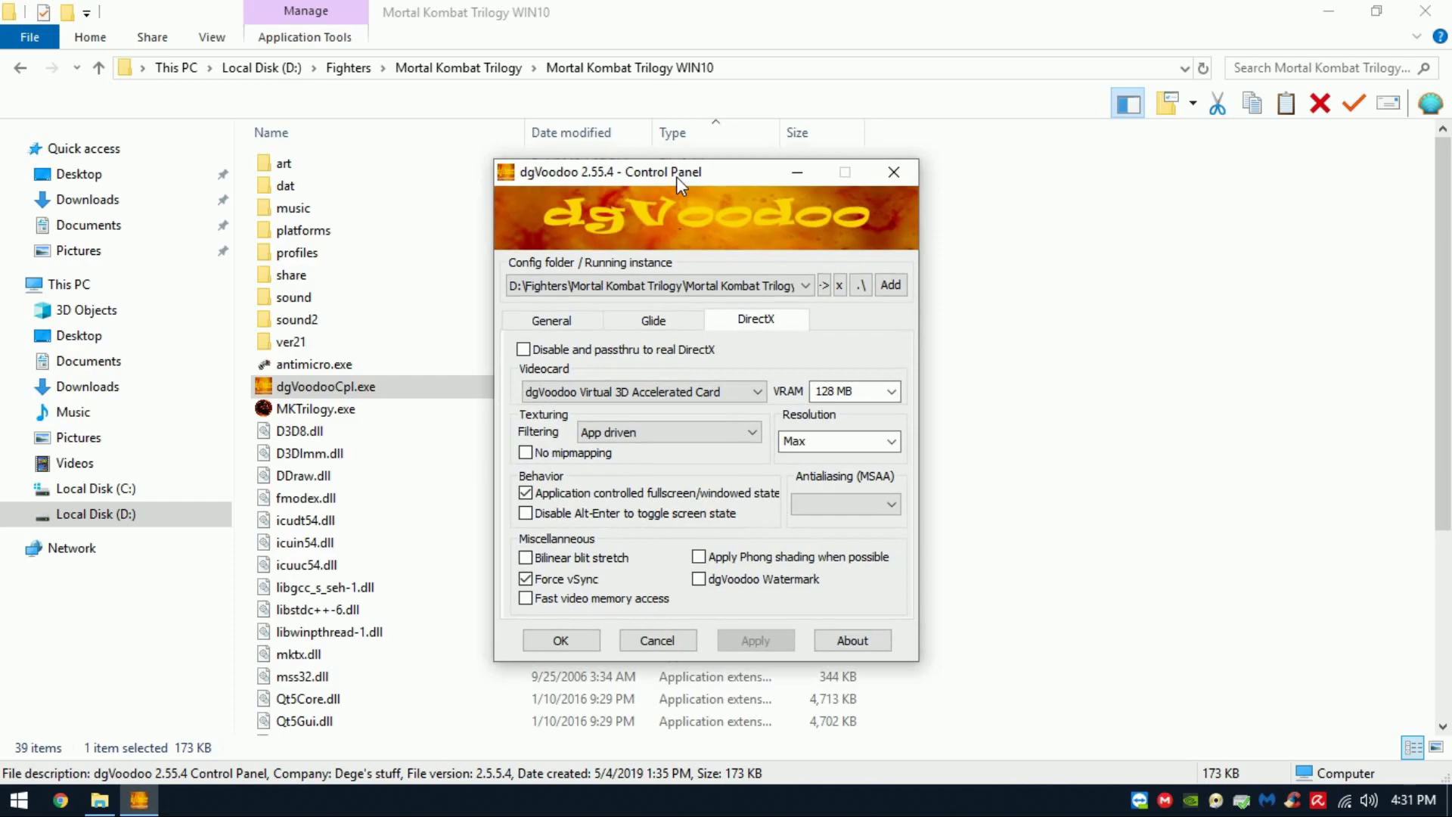
In the general dgVoodoo settings, set the scaling mode to Stretched, 4:3 Aspect Ratio (CRT-like)
{"action": "left_click", "coordinate": [582, 321]}
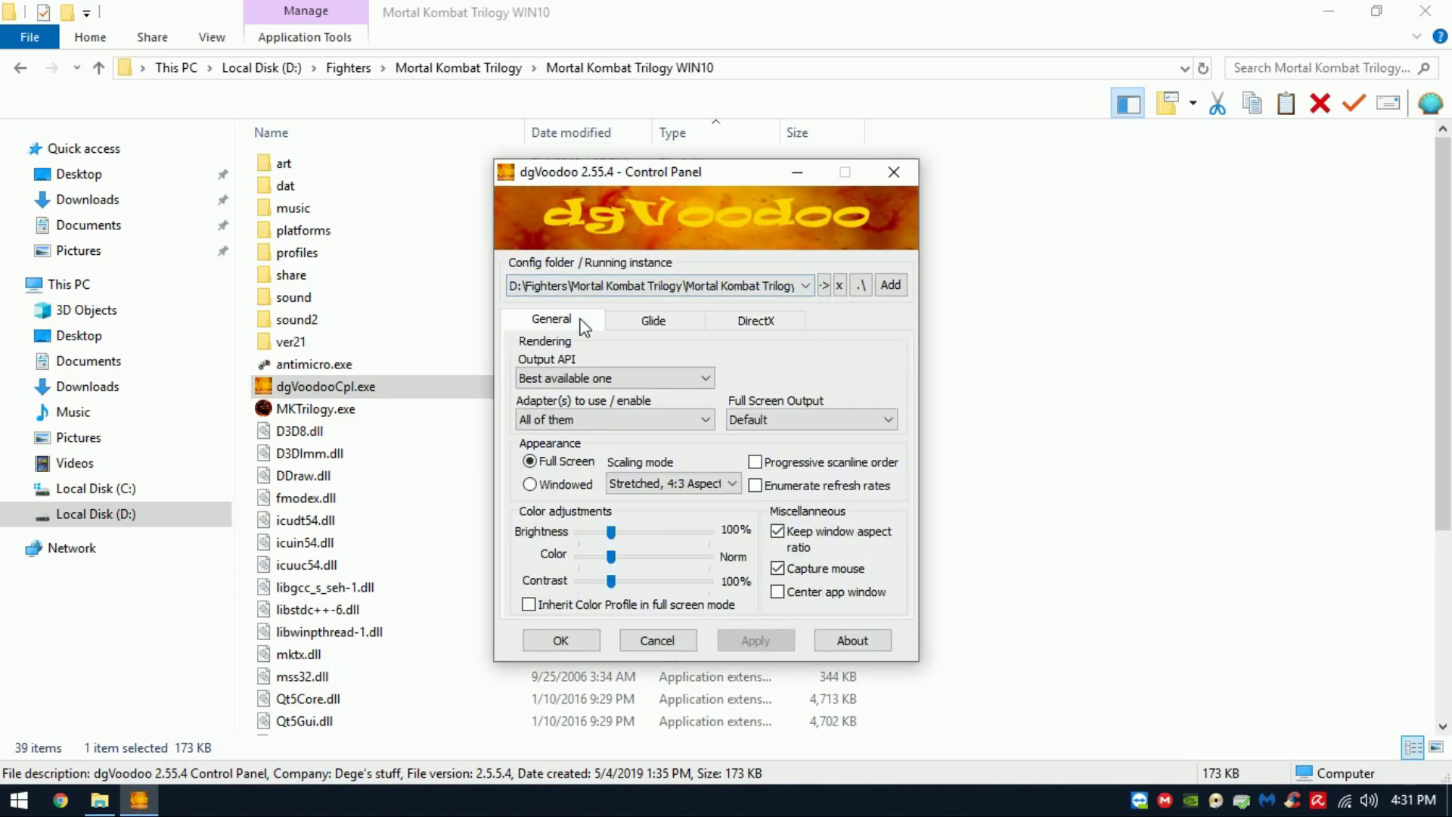
{"action": "left_click_drag", "start_coordinate": [757, 176], "coordinate": [731, 180]}
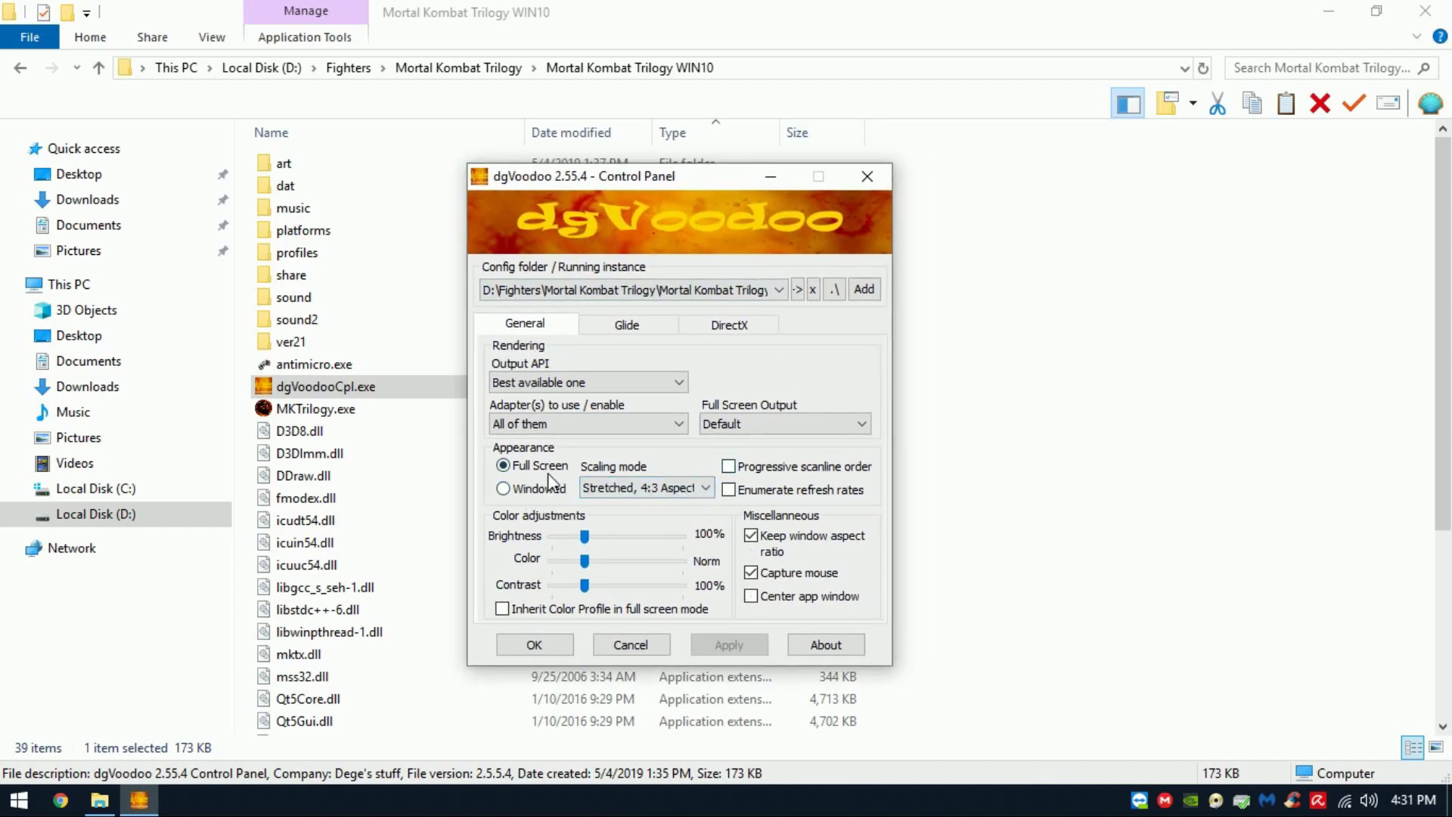
{"action": "left_click", "coordinate": [660, 493]}
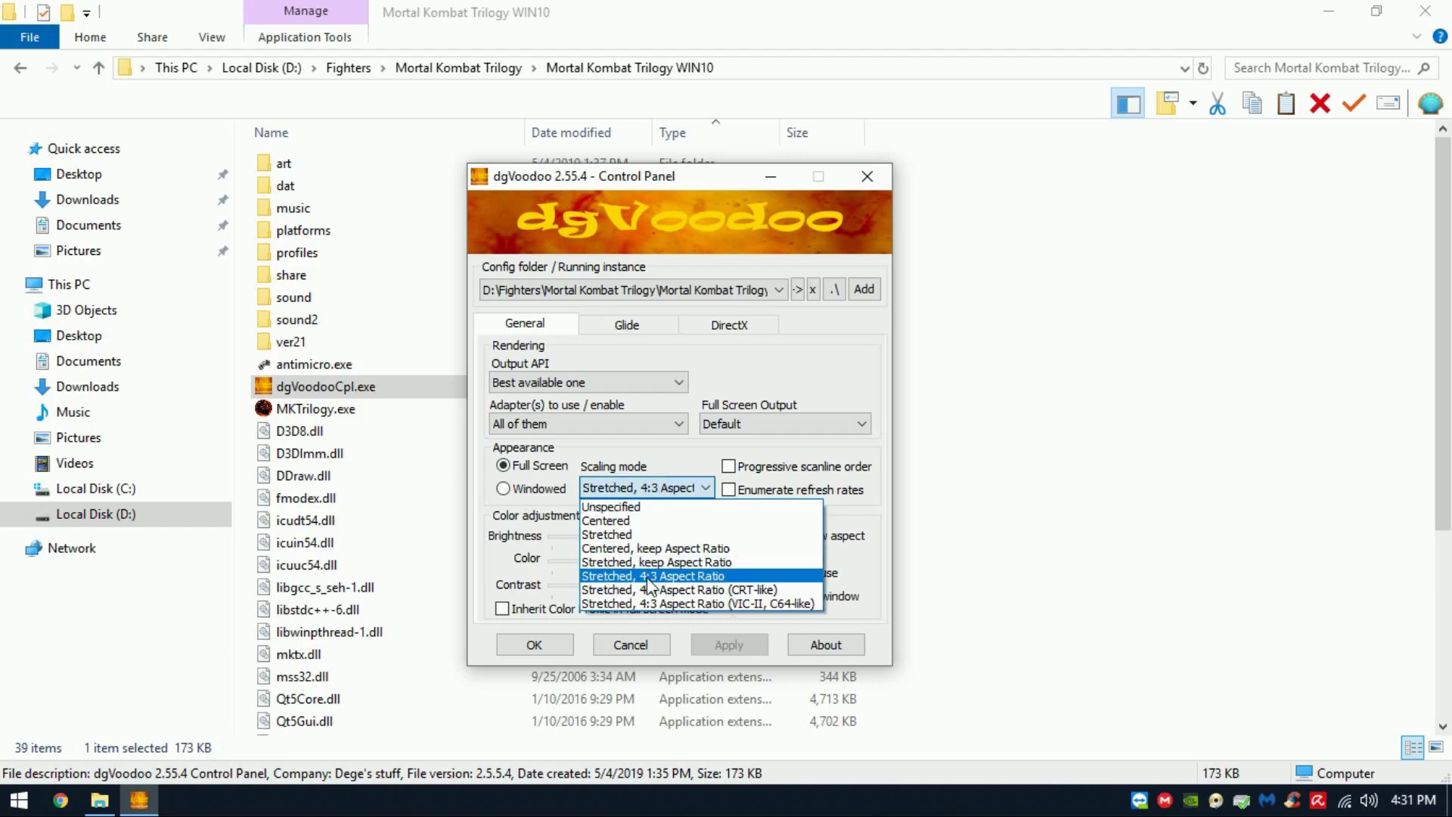
{"action": "left_click", "coordinate": [757, 593]}
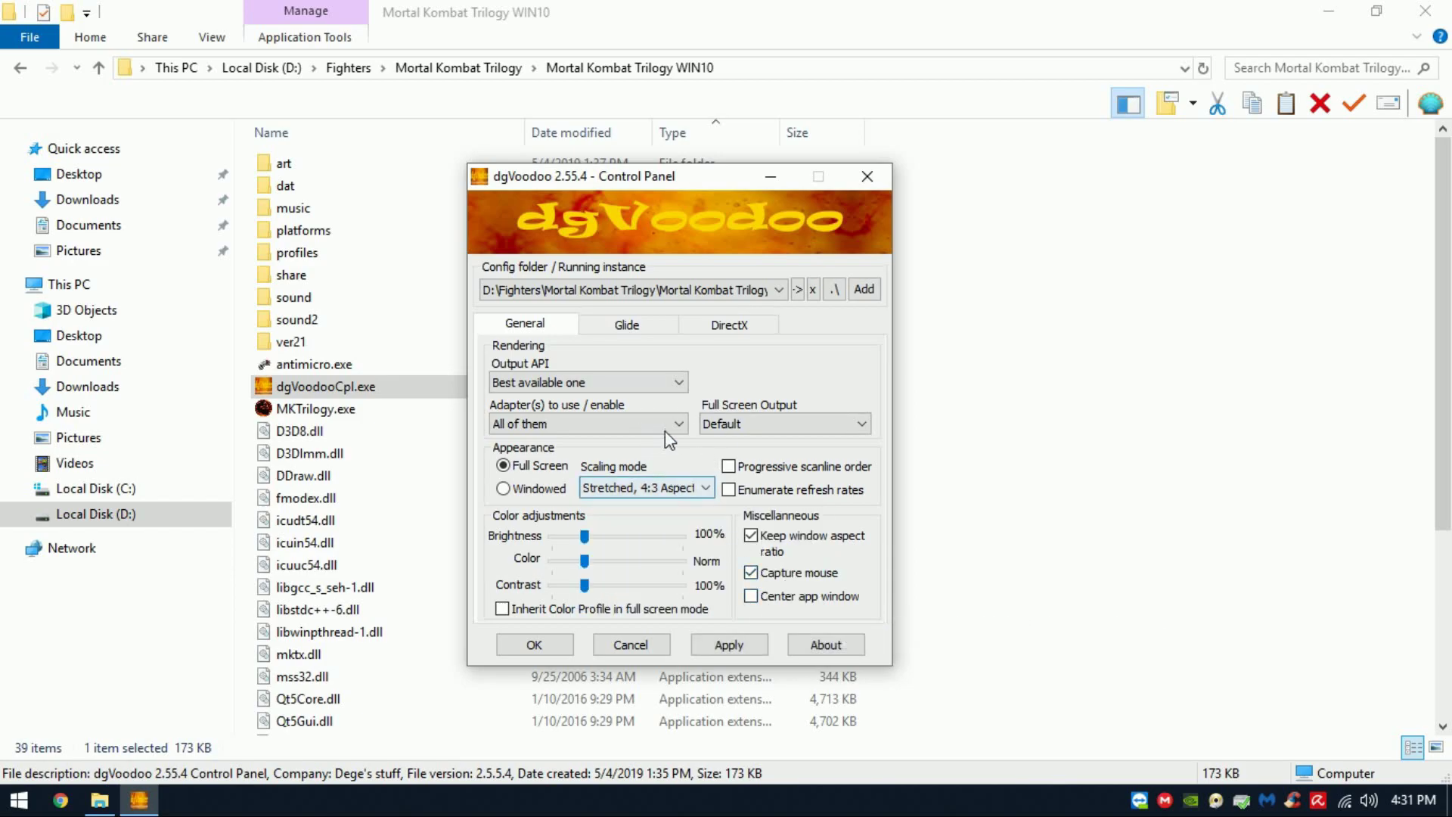
Review dgVoodoo's Glide and DirectX settings, choose 128 MB of VRAM for the DirectX video card, and close the control panel
{"action": "left_click", "coordinate": [636, 333]}
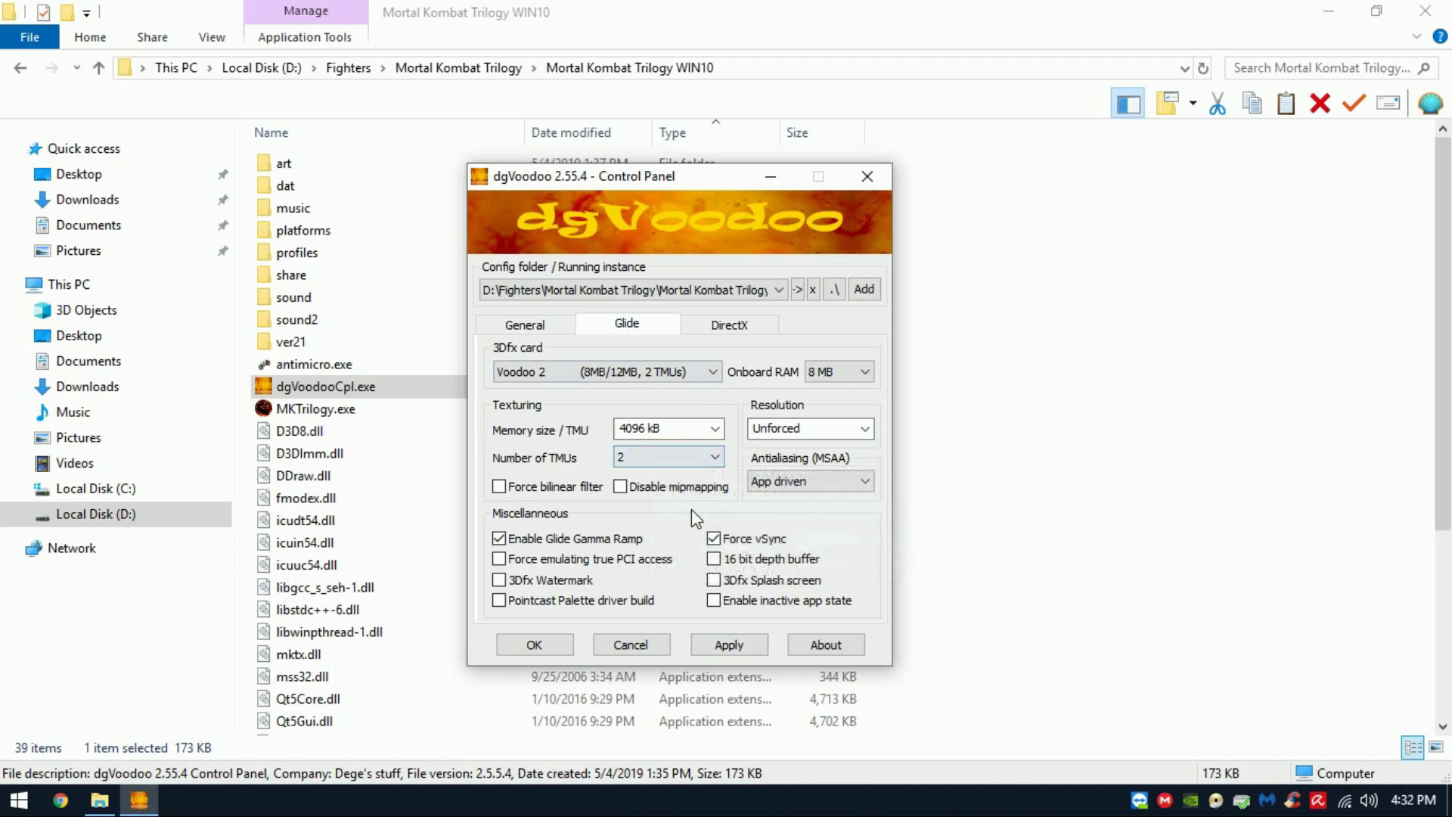
{"action": "left_click", "coordinate": [689, 329]}
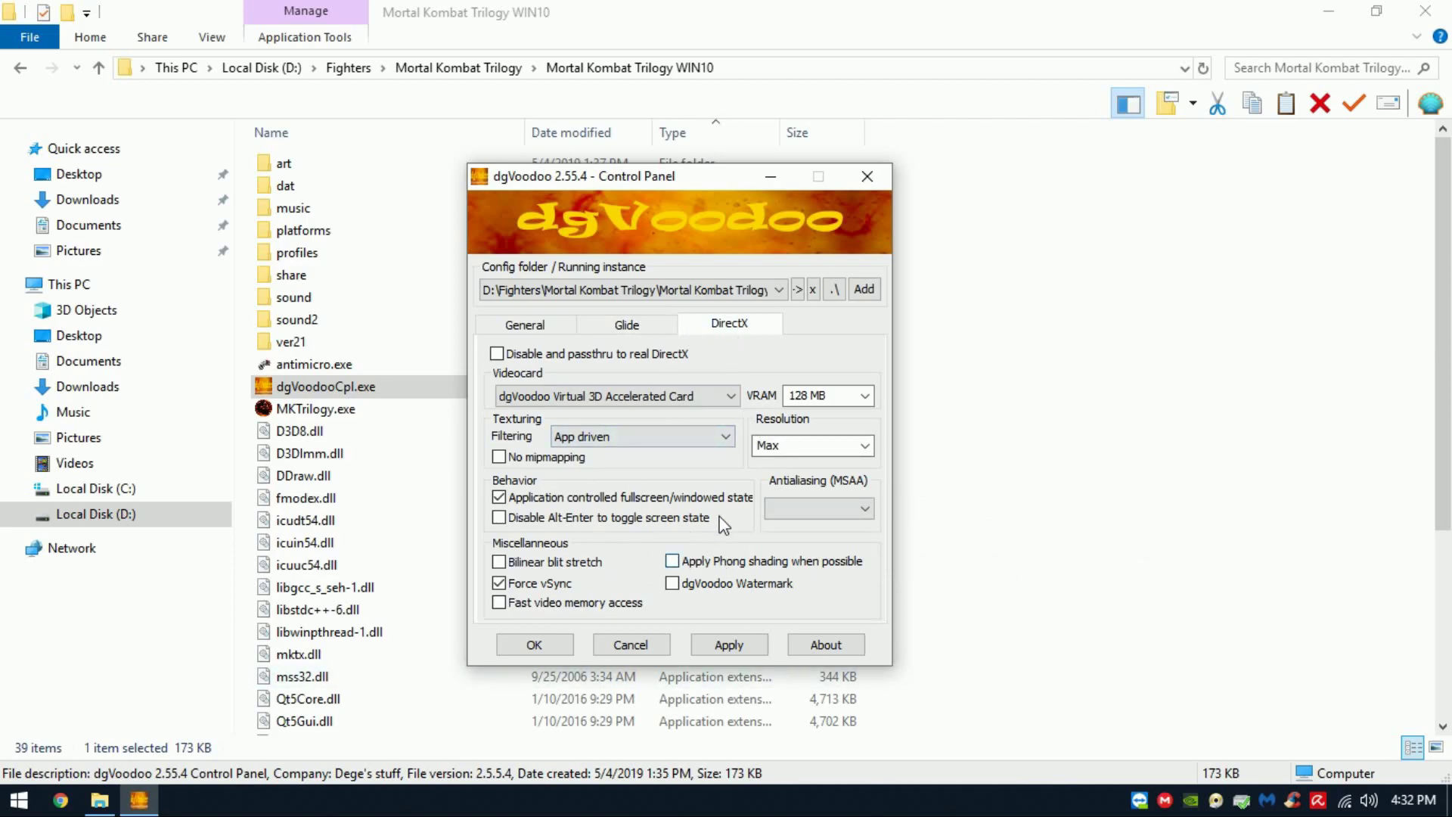
{"action": "left_click", "coordinate": [865, 395]}
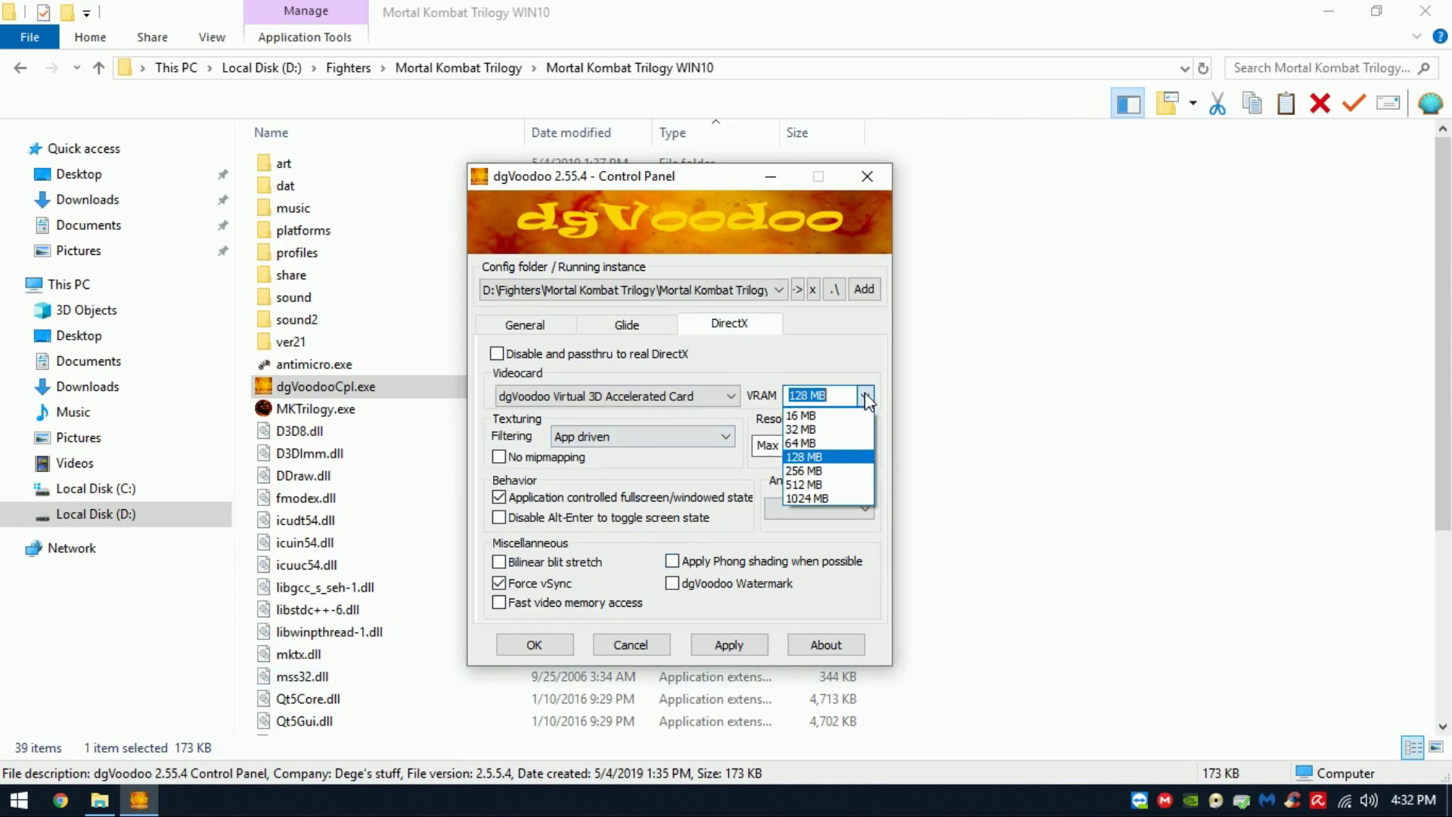
{"action": "left_click", "coordinate": [833, 459]}
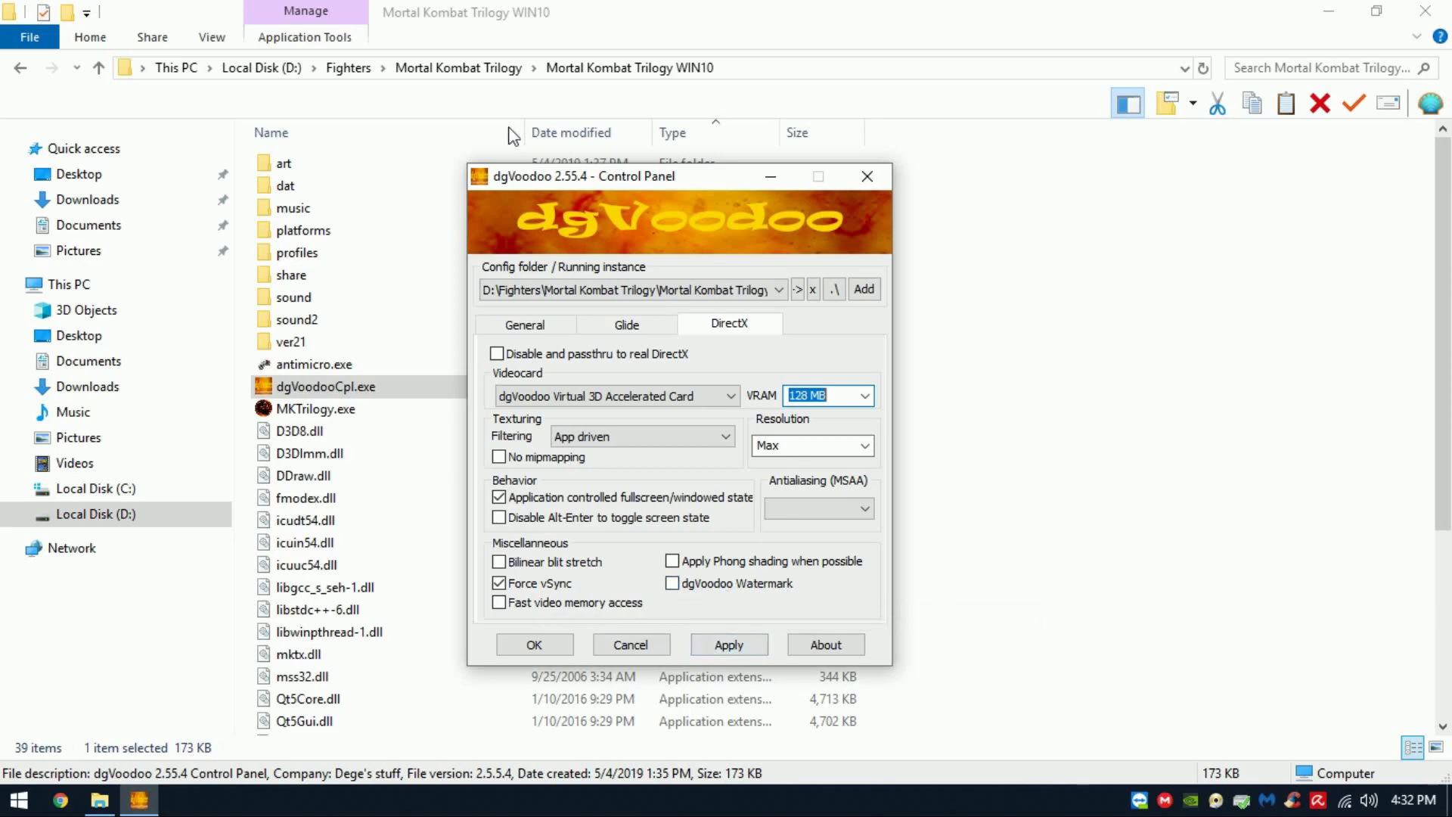
{"action": "left_click", "coordinate": [615, 647]}
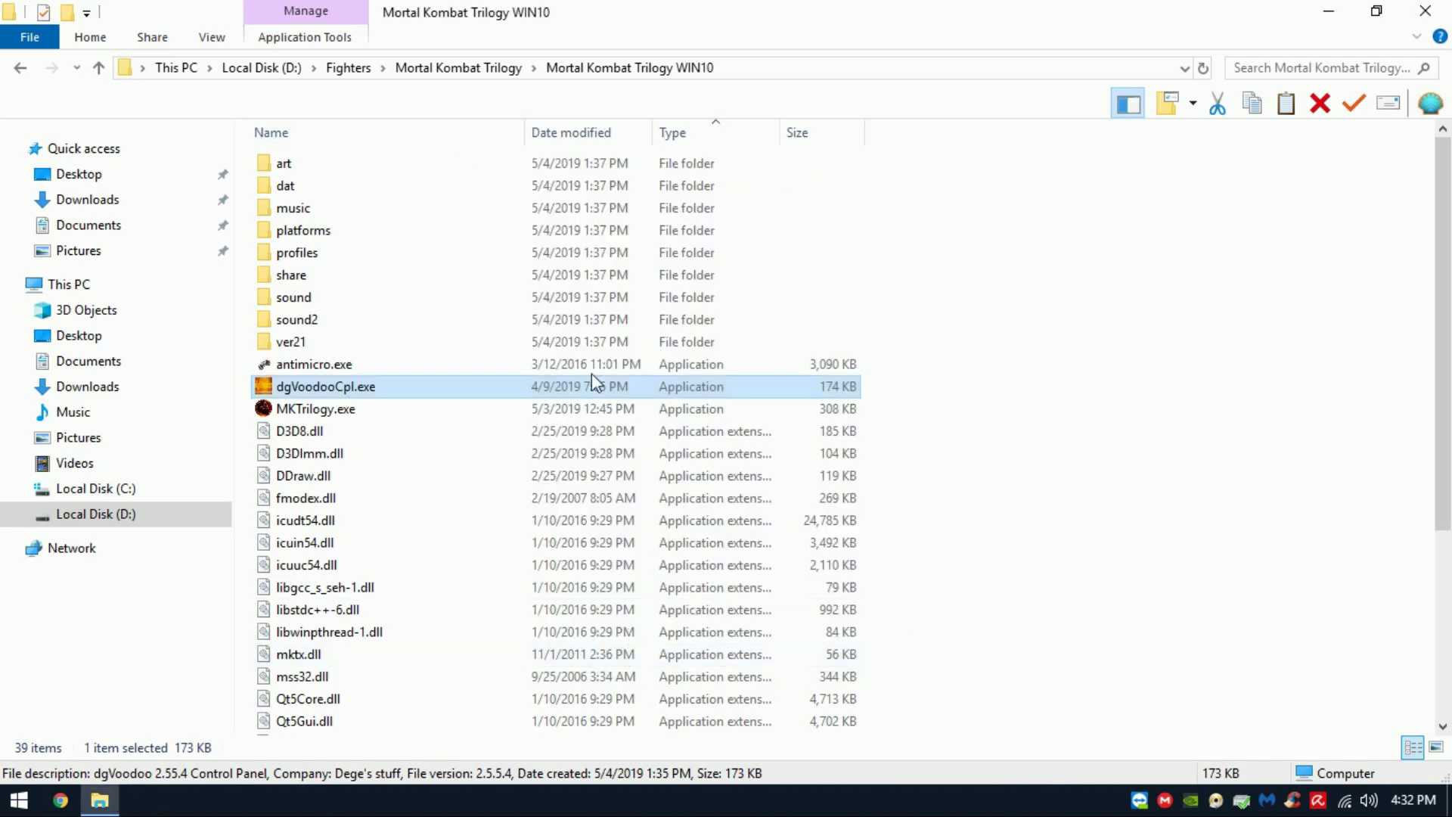
{"action": "left_click", "coordinate": [944, 568]}
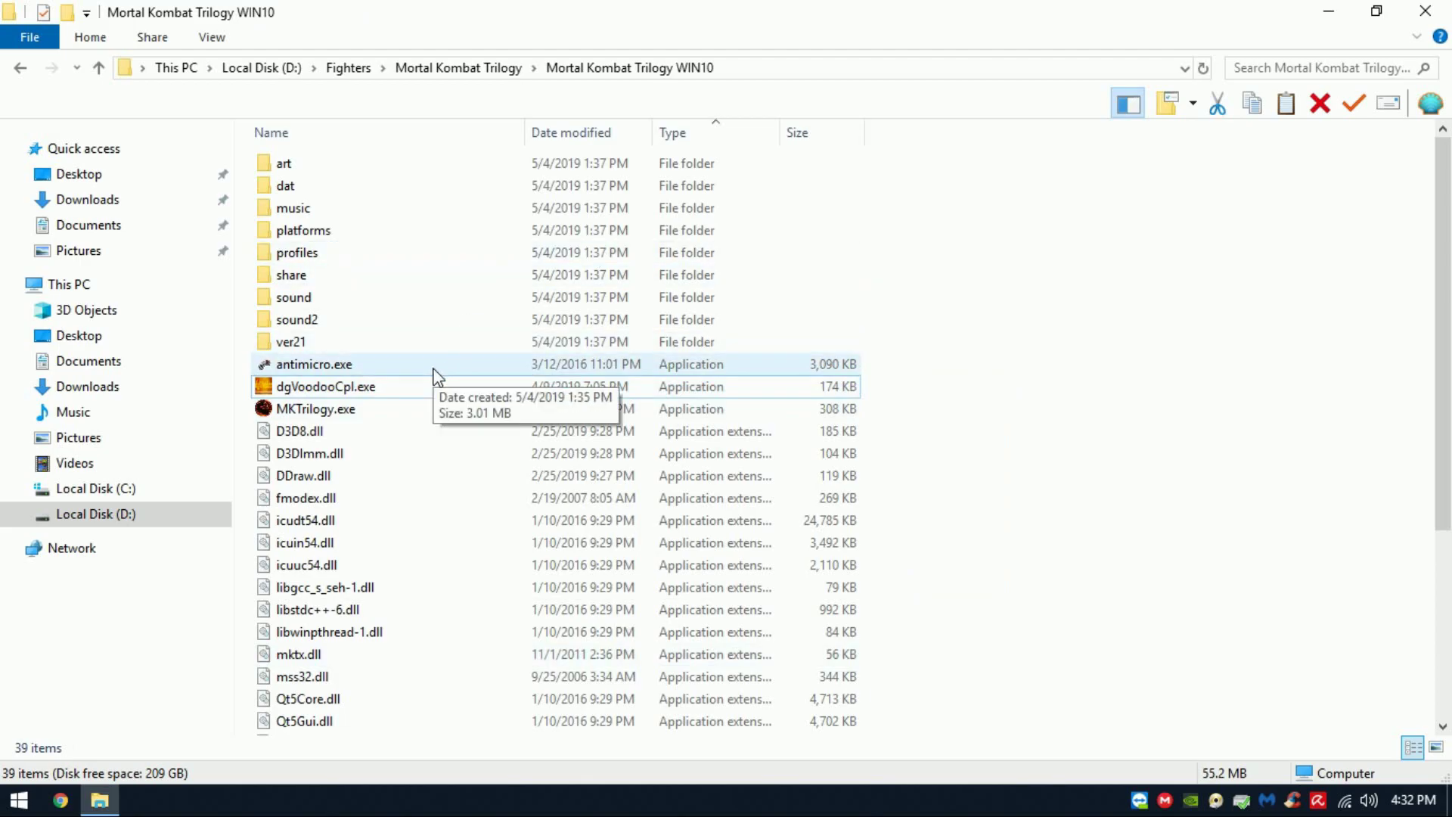
Open MKTril start.bat for editing, examine its Start antimicro.exe and MKTrilogy.exe lines, and close it without changes
{"action": "scroll", "coordinate": [435, 376], "scroll_direction": "down", "scroll_amount": 5}
{"action": "left_click", "coordinate": [357, 730]}
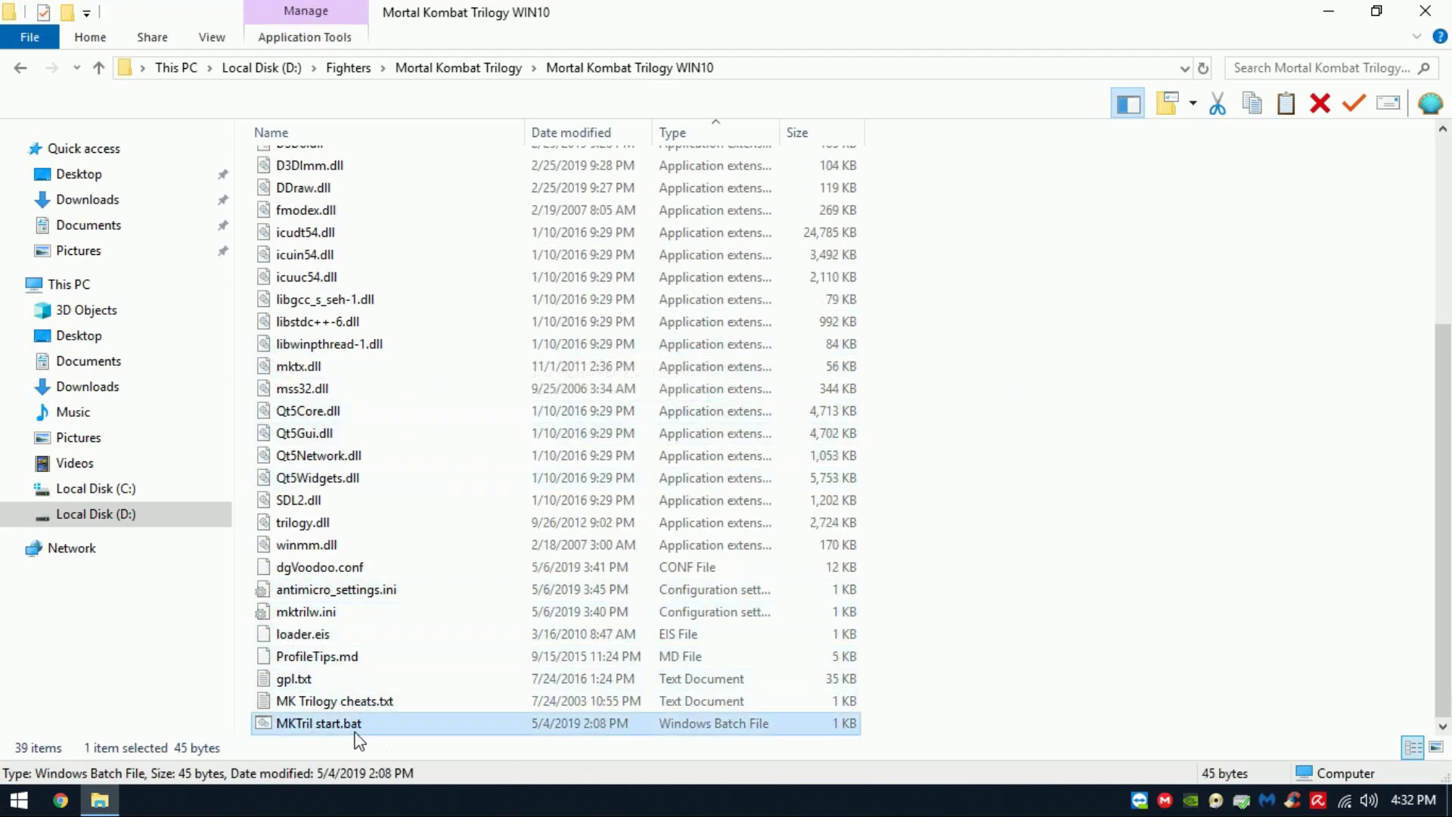
{"action": "right_click", "coordinate": [364, 730]}
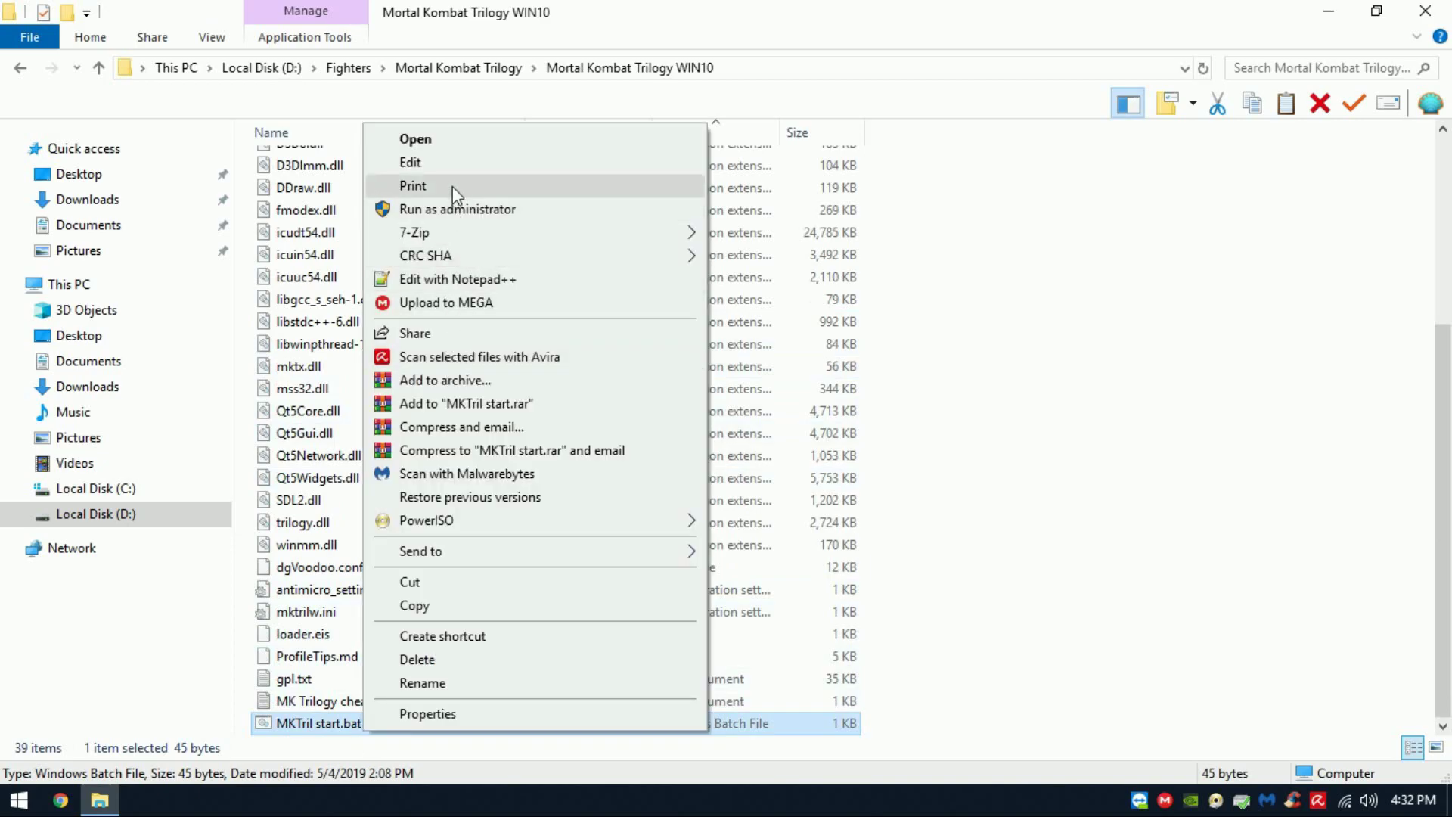
{"action": "left_click", "coordinate": [467, 163]}
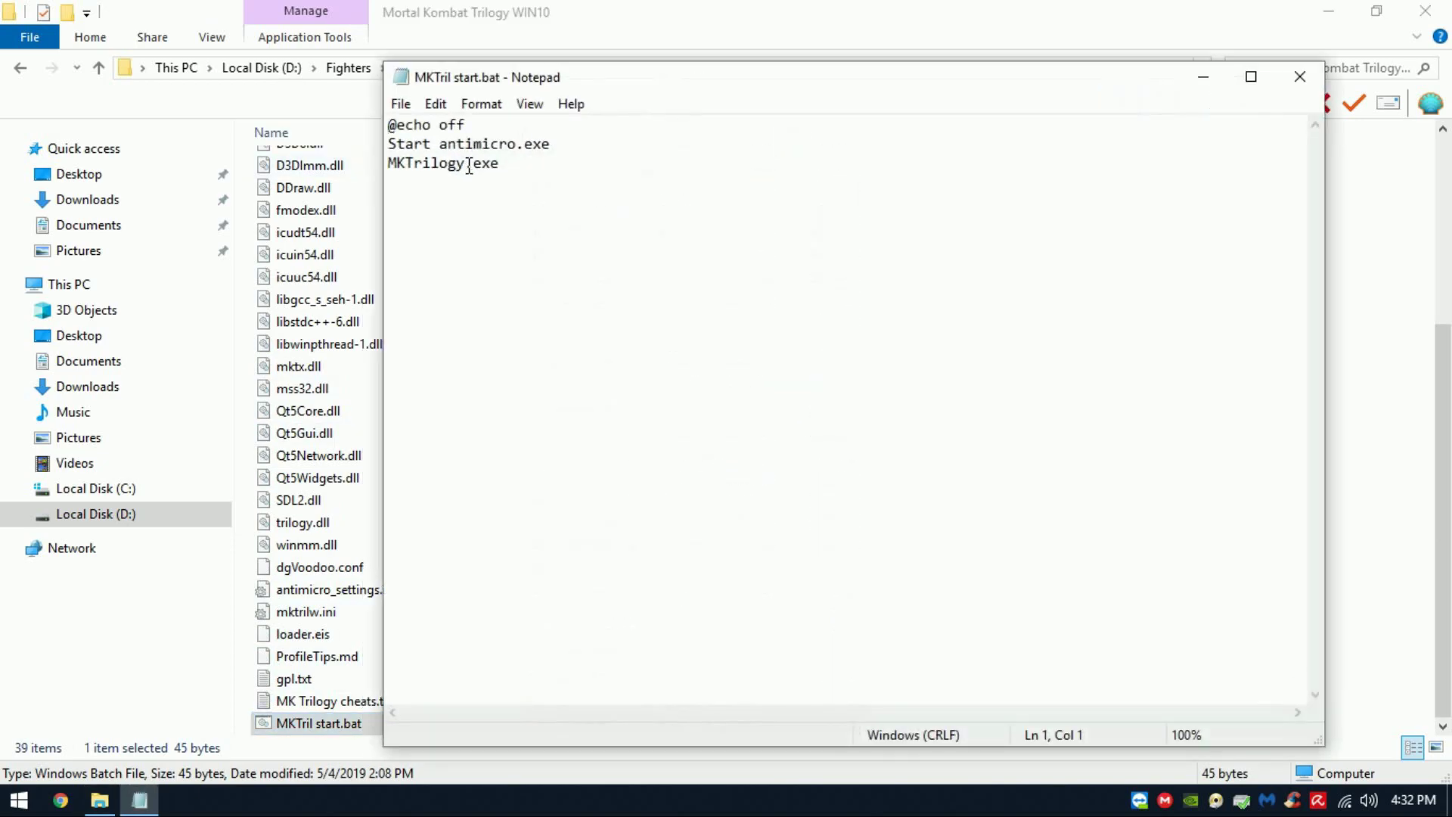
{"action": "left_click_drag", "start_coordinate": [549, 151], "coordinate": [390, 144]}
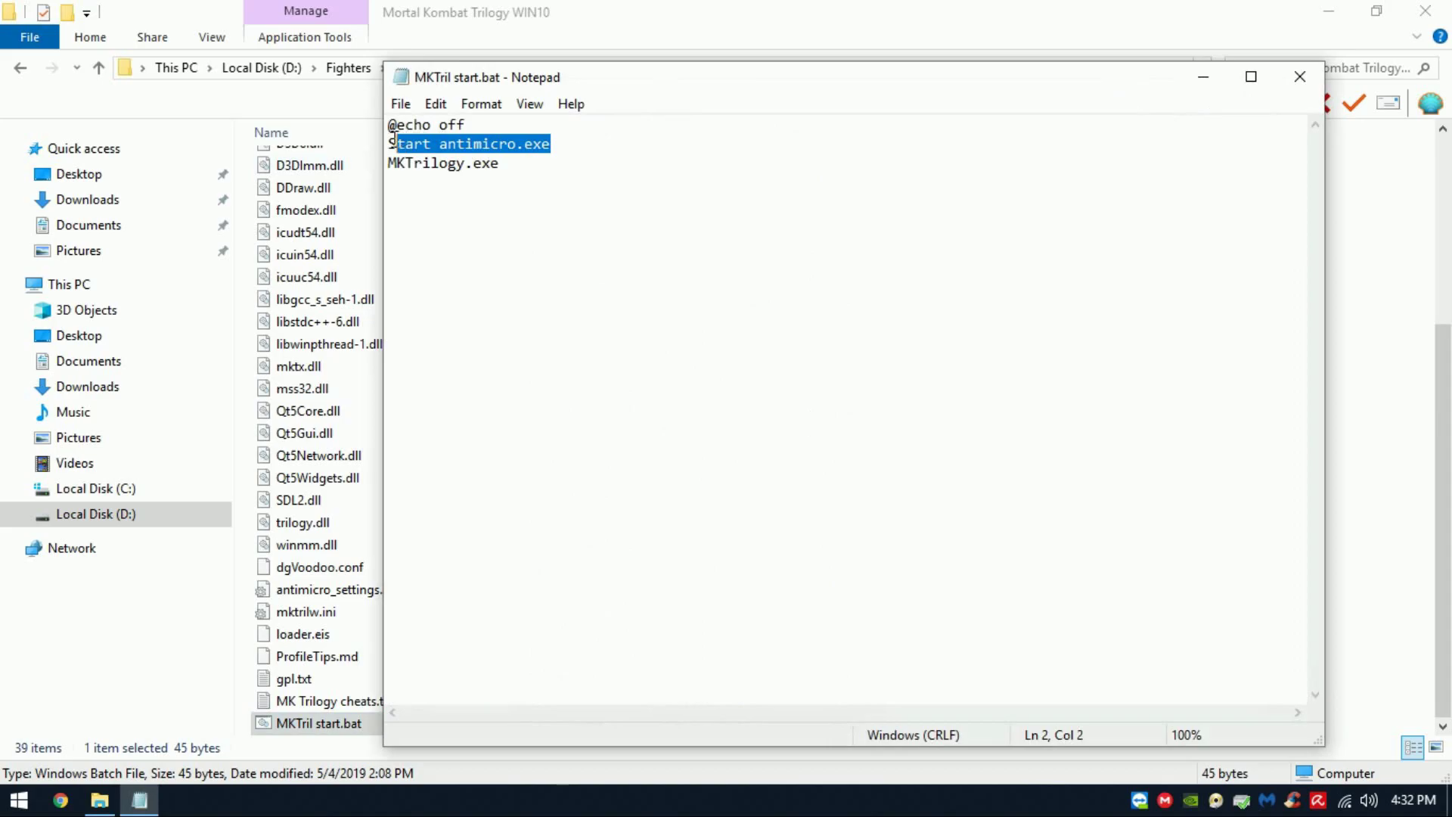
{"action": "left_click", "coordinate": [448, 143]}
{"action": "left_click_drag", "start_coordinate": [550, 143], "coordinate": [388, 163]}
{"action": "left_click_drag", "start_coordinate": [876, 93], "coordinate": [829, 78]}
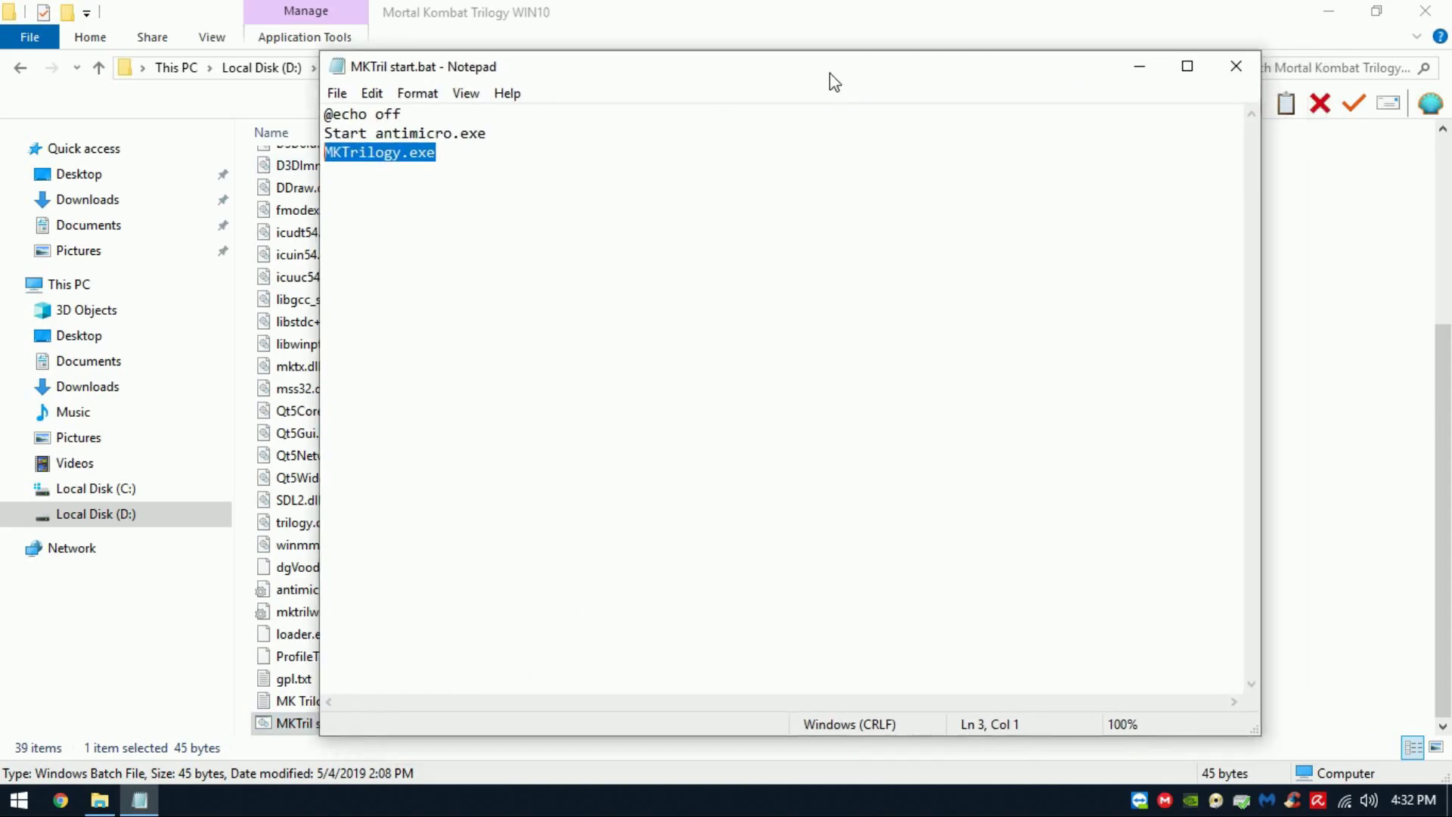
{"action": "left_click", "coordinate": [1232, 65]}
Locate antimicro.exe and MKTrilogy.exe, the two programs called by the batch file, in the WIN10 folder
{"action": "scroll", "coordinate": [546, 455], "scroll_direction": "up", "scroll_amount": 5}
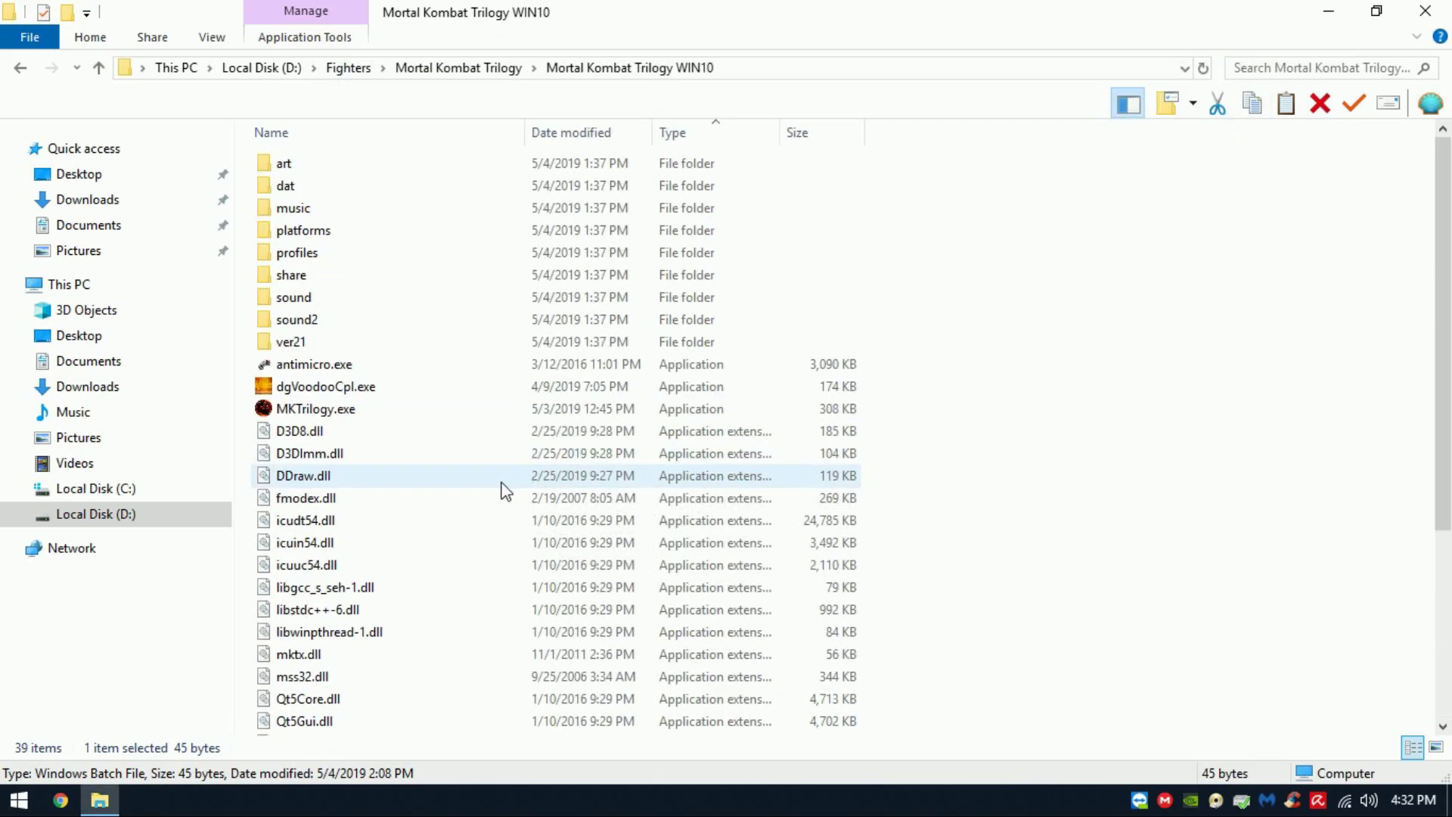
{"action": "left_click", "coordinate": [363, 365]}
{"action": "left_click", "coordinate": [355, 409]}
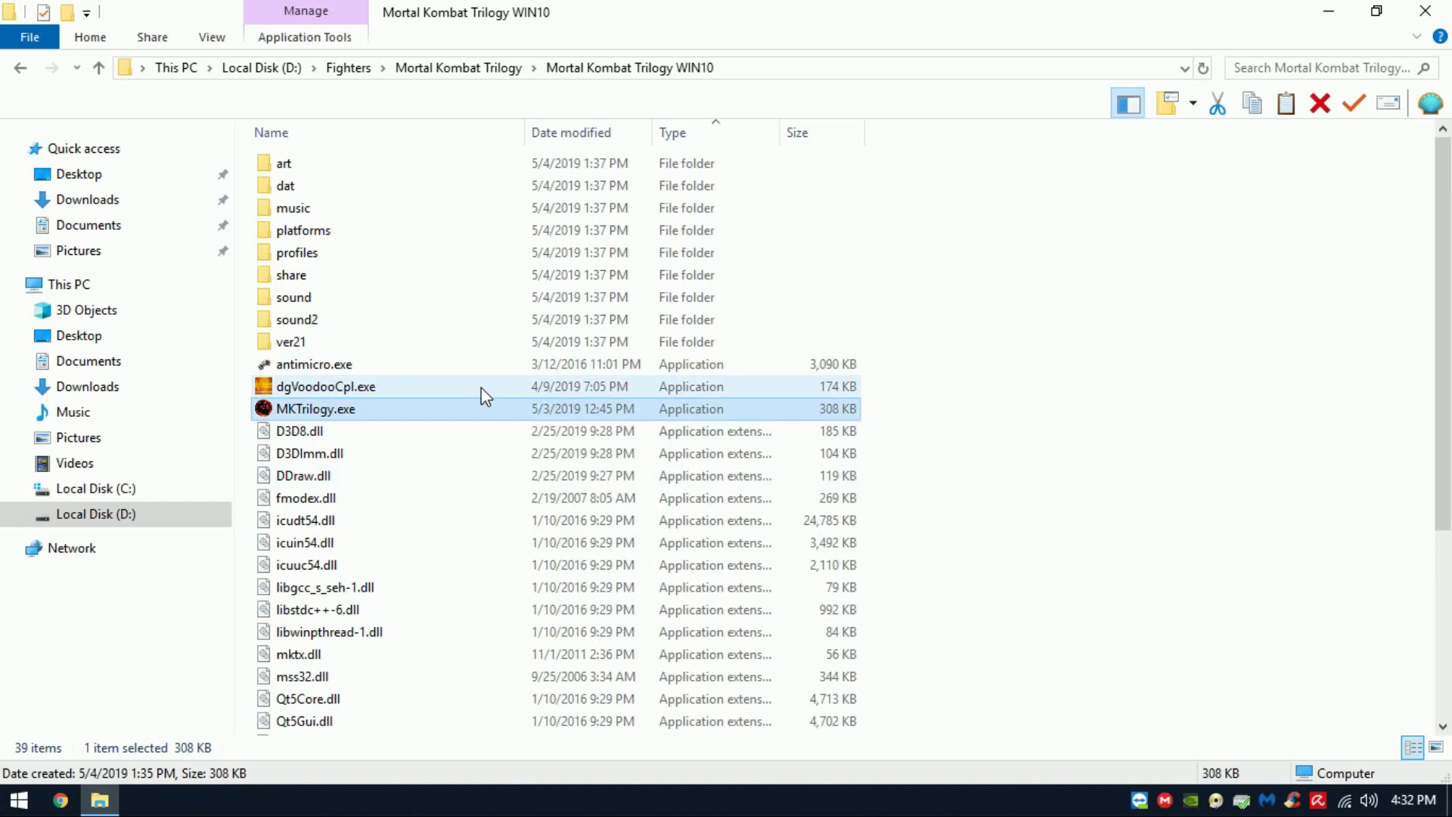
Launch the game with MKTril start.bat and switch its window to full screen
{"action": "scroll", "coordinate": [907, 514], "scroll_direction": "down", "scroll_amount": 5}
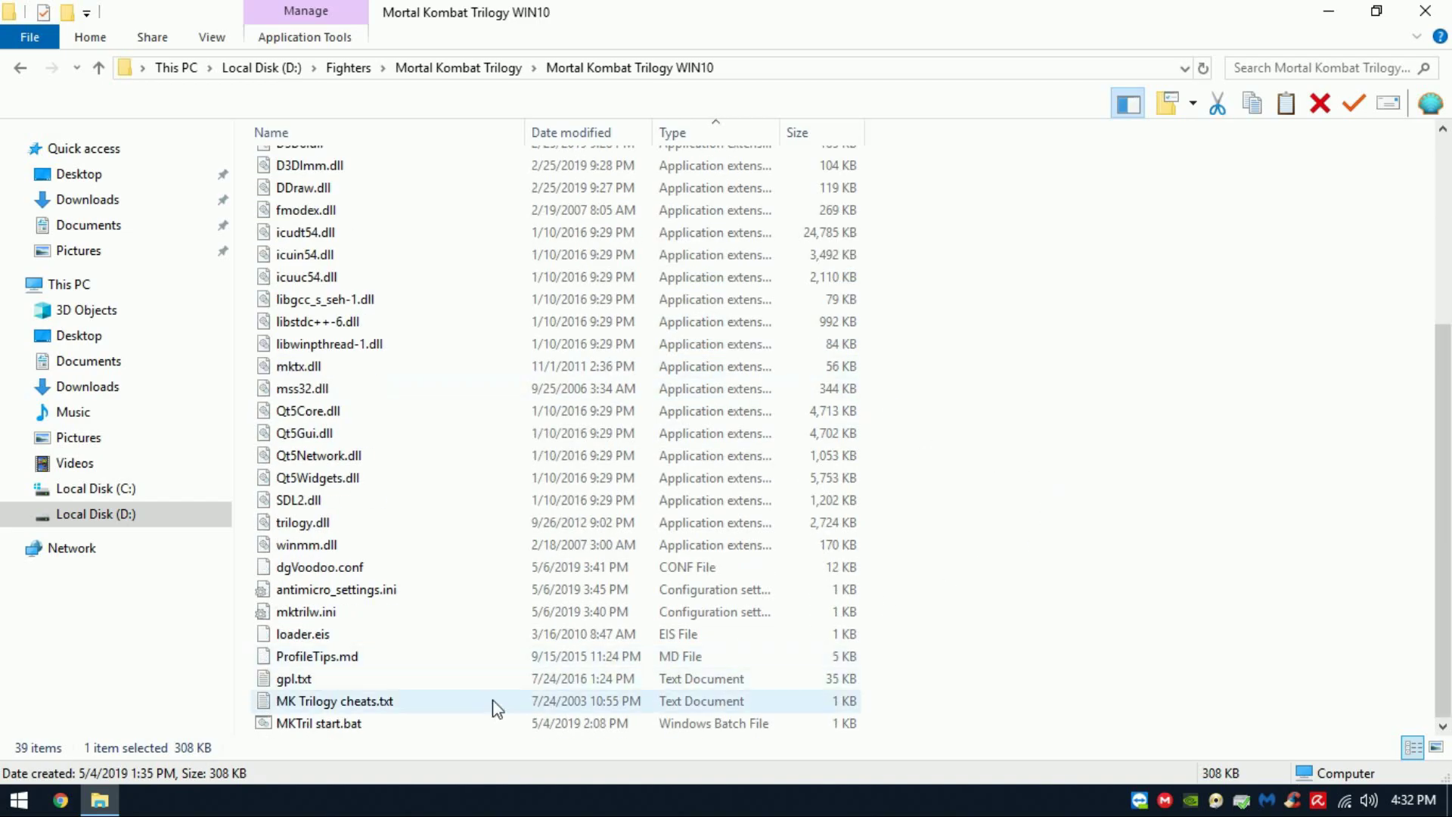
{"action": "double_click", "coordinate": [429, 730]}
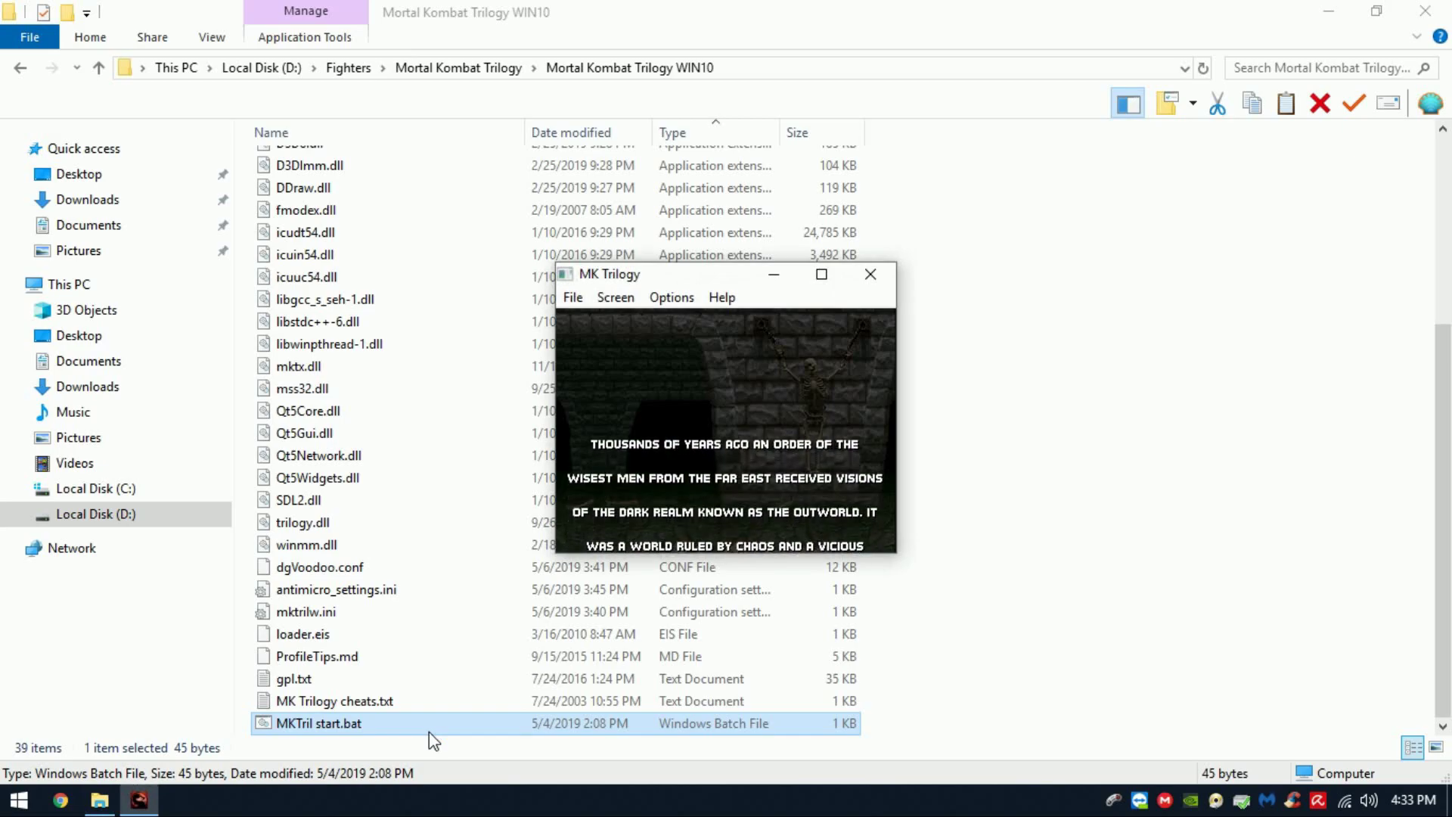
{"action": "left_click", "coordinate": [615, 297]}
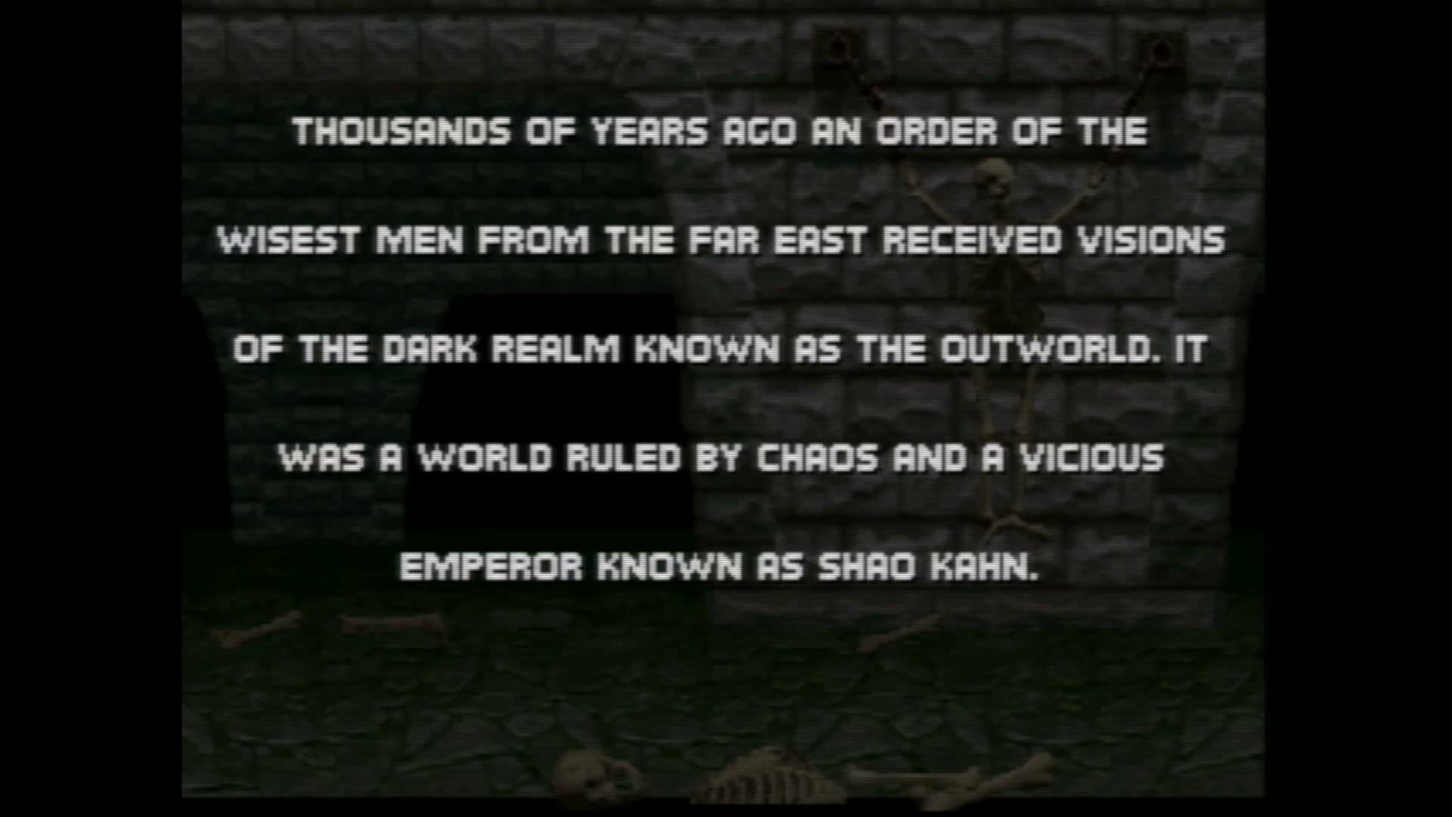
Skip the story intro and start the Mortal Kombat mode from the game's main menu
{"action": "key", "text": "Return"}
{"action": "key", "text": "Right"}
{"action": "key", "text": "Left"}
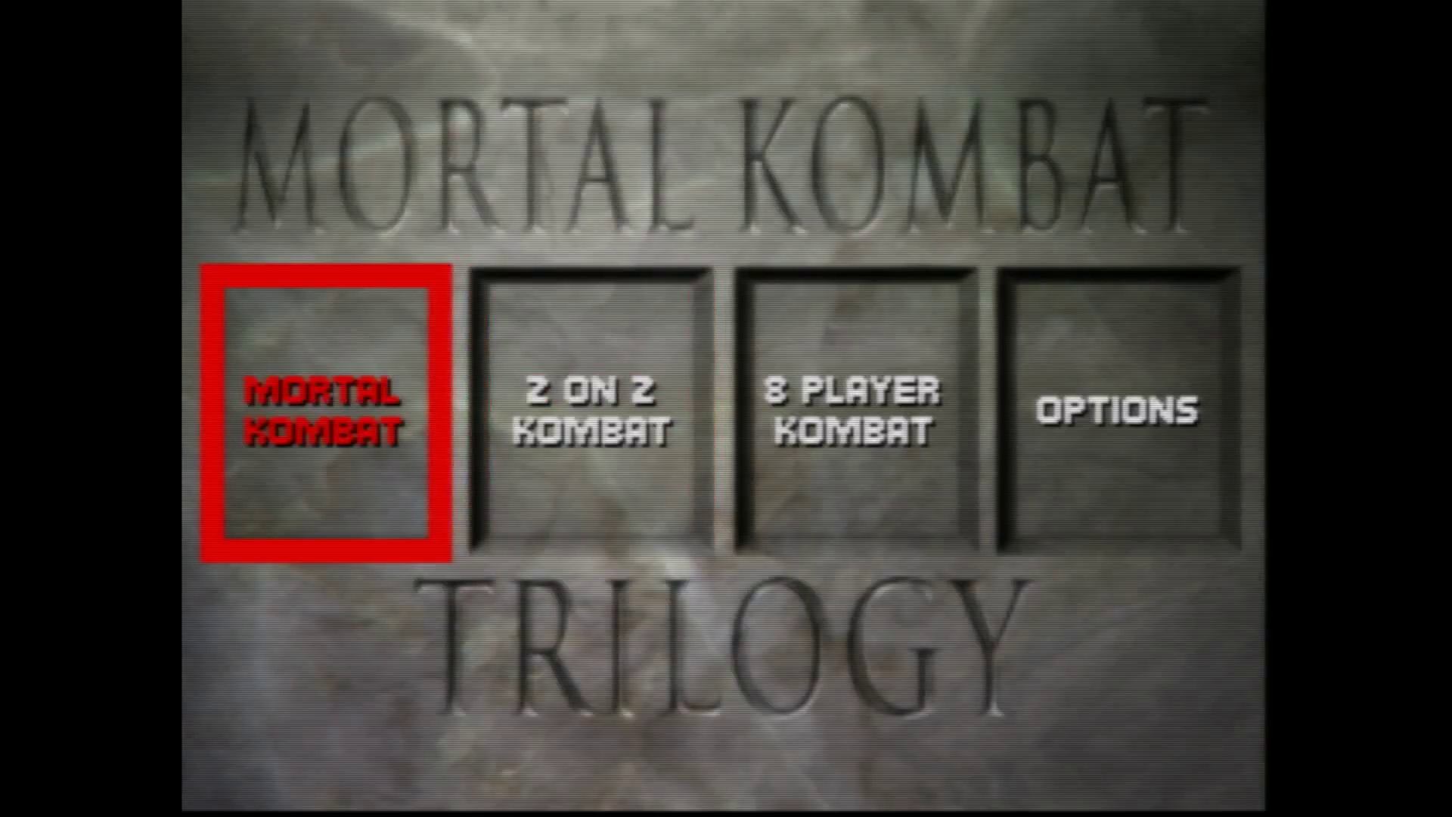
{"action": "key", "text": "Return"}
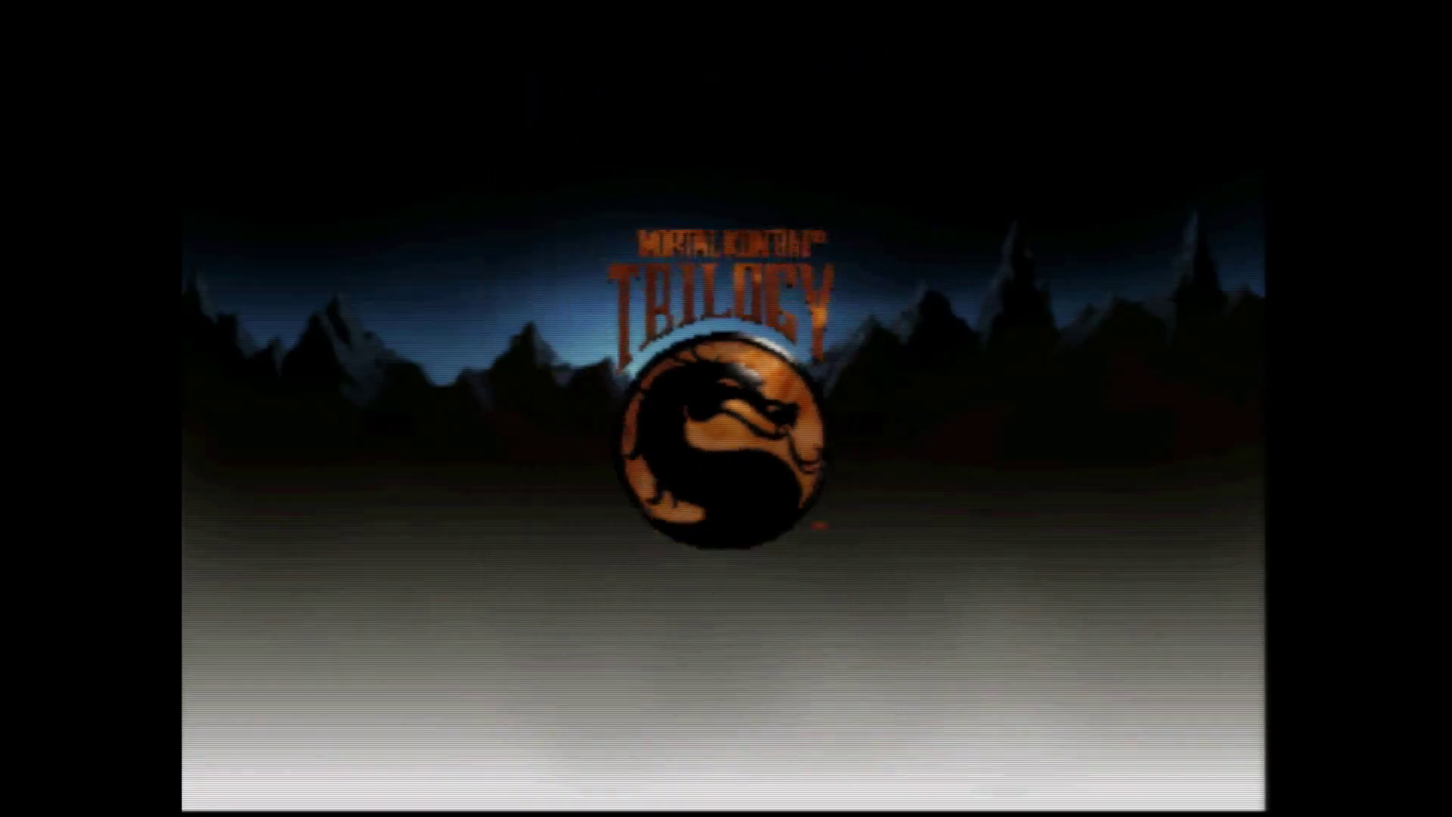
Choose Smoke on the fighter selection screen and start the Warrior tower
{"action": "key", "text": "Right"}
{"action": "key", "text": "Right"}
{"action": "key", "text": "Right"}
{"action": "key", "text": "Right"}
{"action": "key", "text": "Right"}
{"action": "key", "text": "Down"}
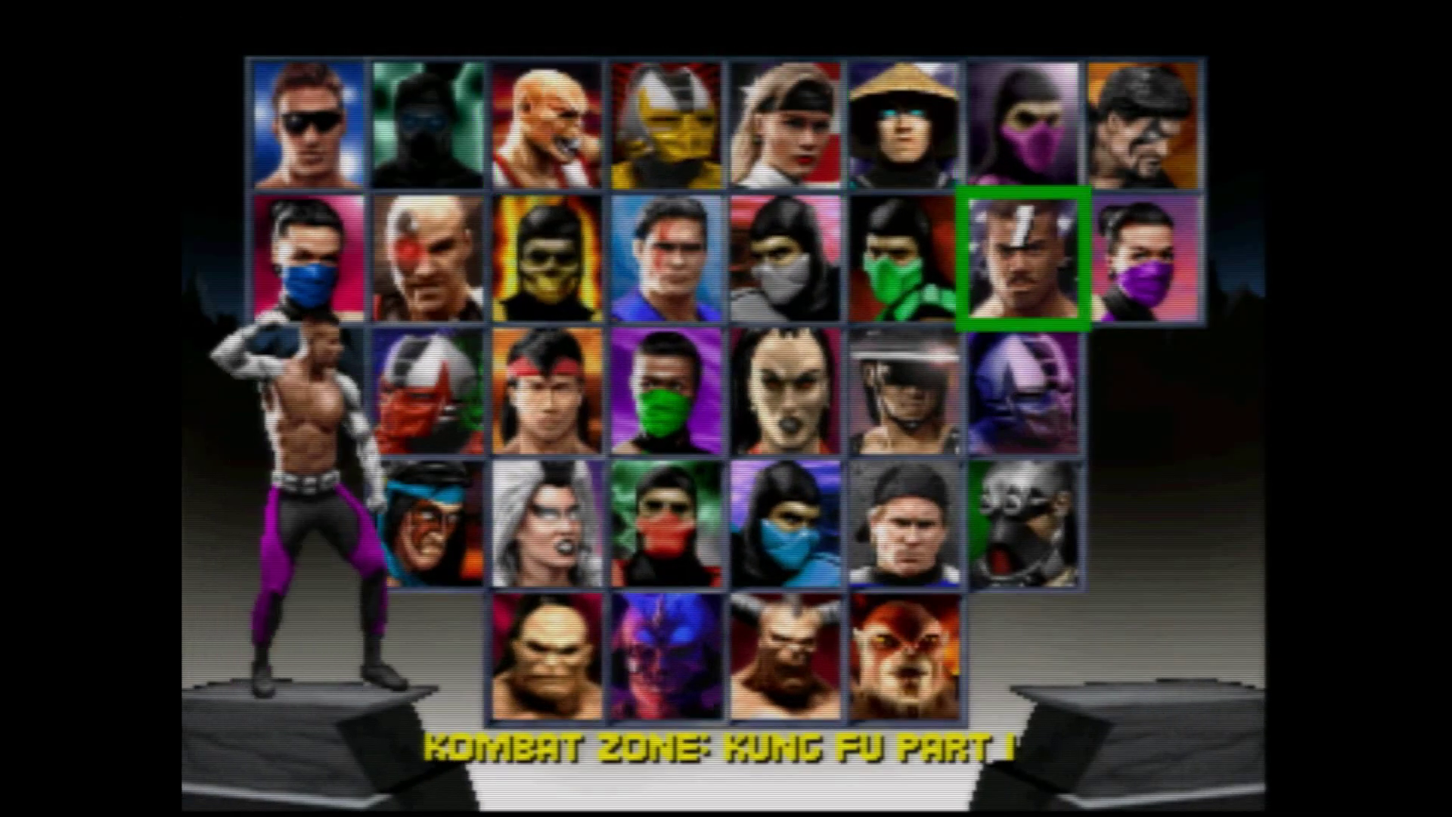
{"action": "key", "text": "Down"}
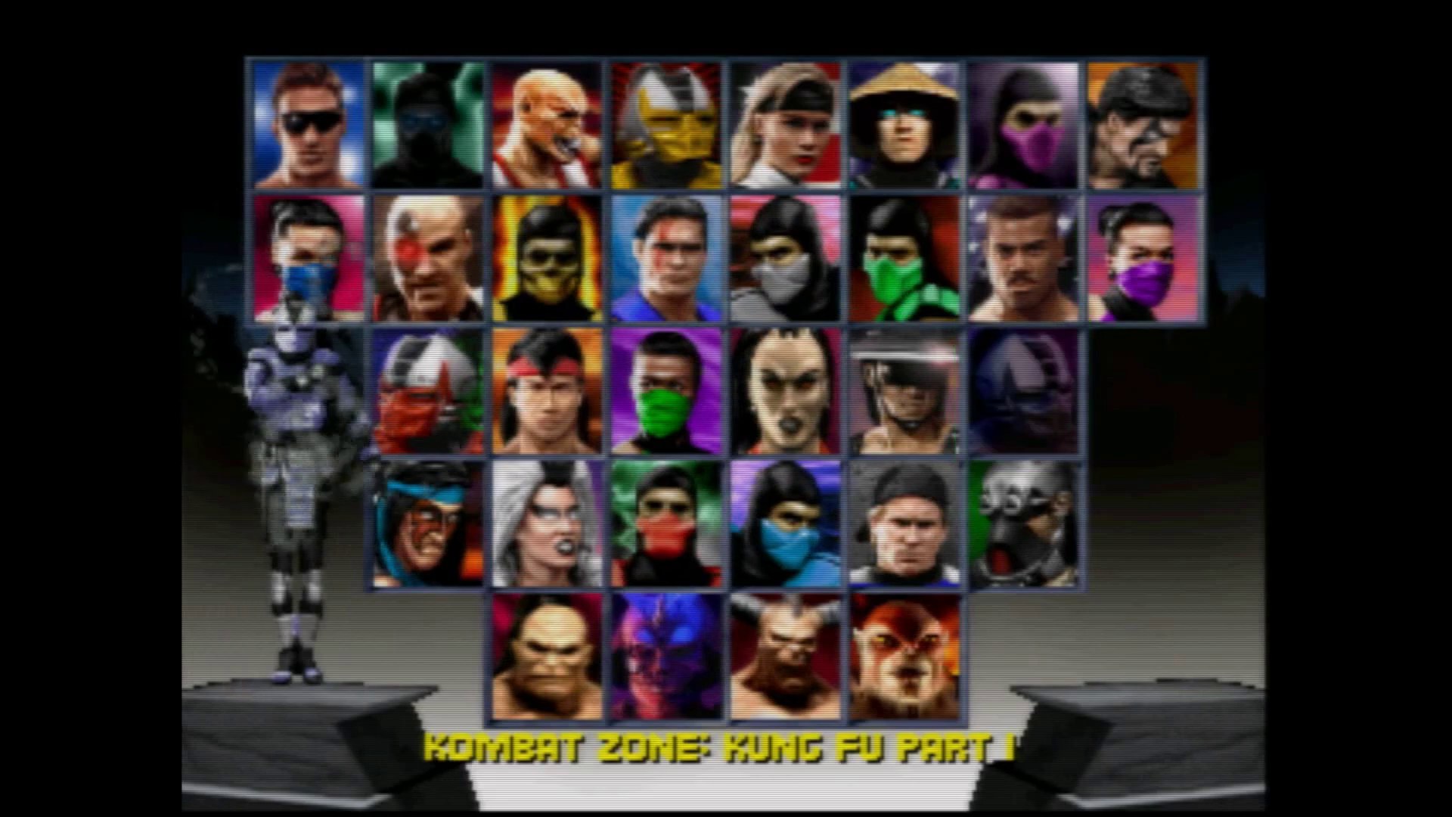
{"action": "key", "text": "Right"}
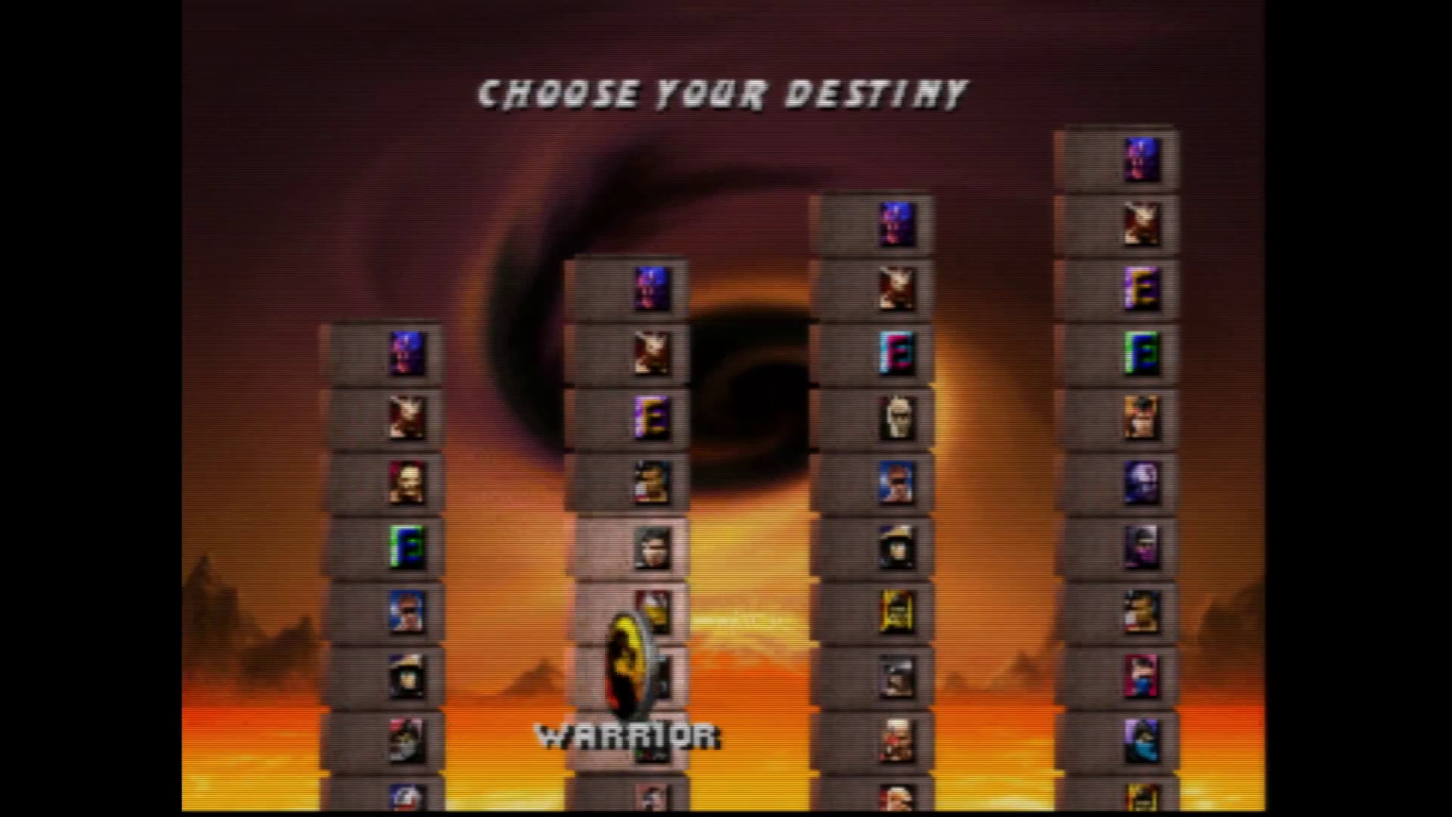
{"action": "key", "text": "Return"}
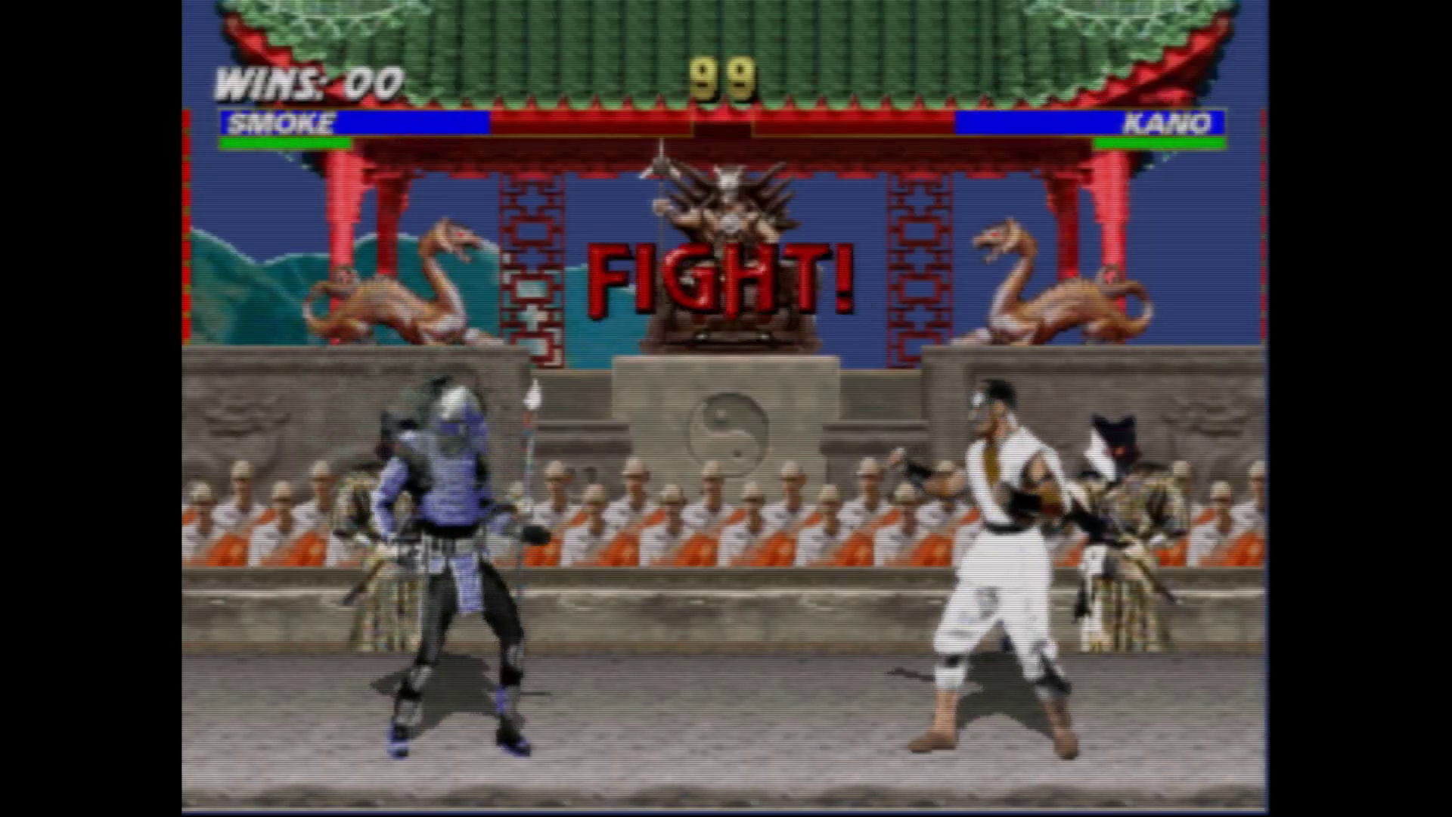
Test the controls by fighting Kano as Smoke with jumps, movement and attacks
{"action": "key", "text": "Up"}
{"action": "key", "text": "Right"}
{"action": "key", "text": "Right"}
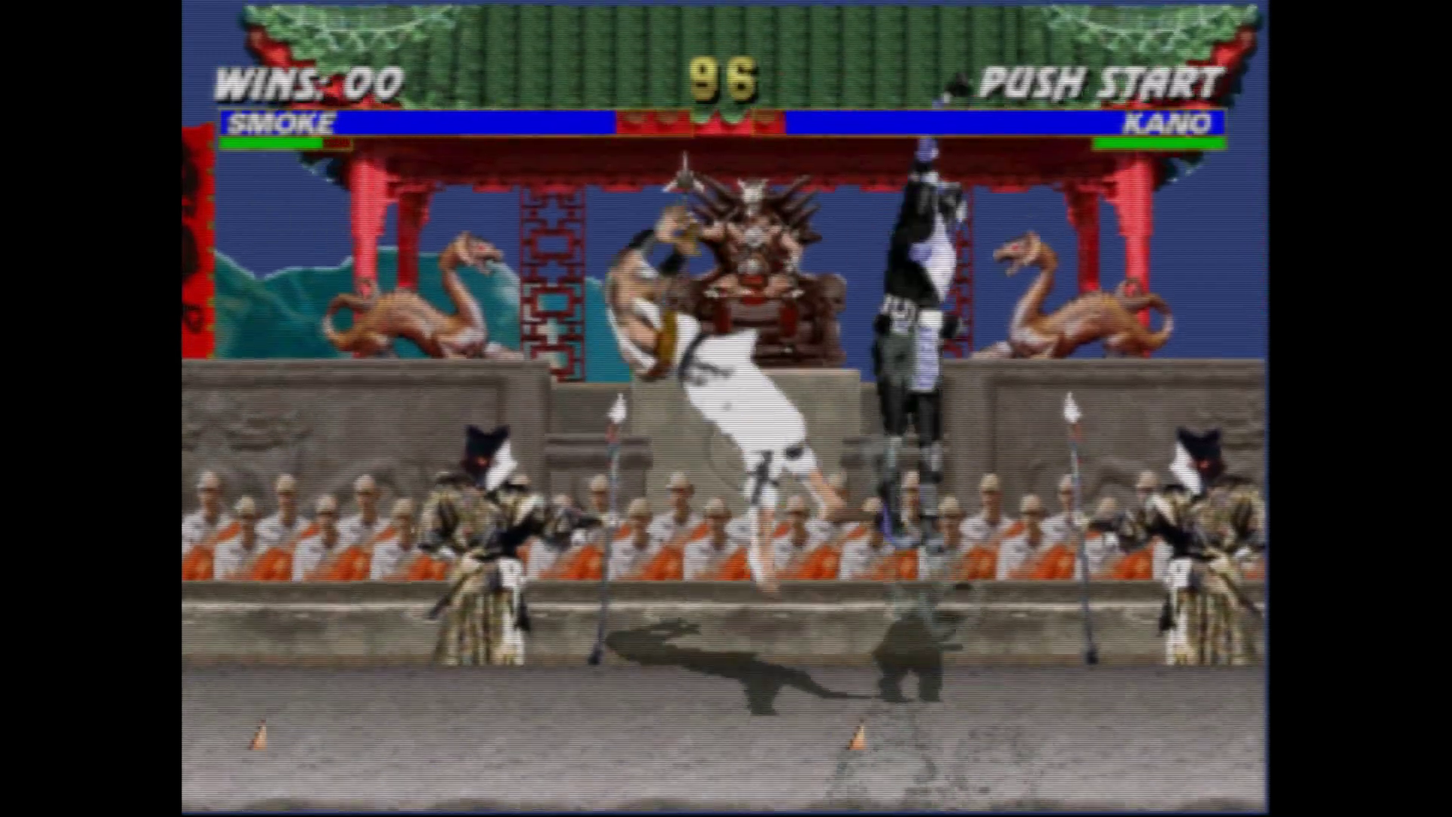
{"action": "key", "text": "Left"}
{"action": "key", "text": "Right"}
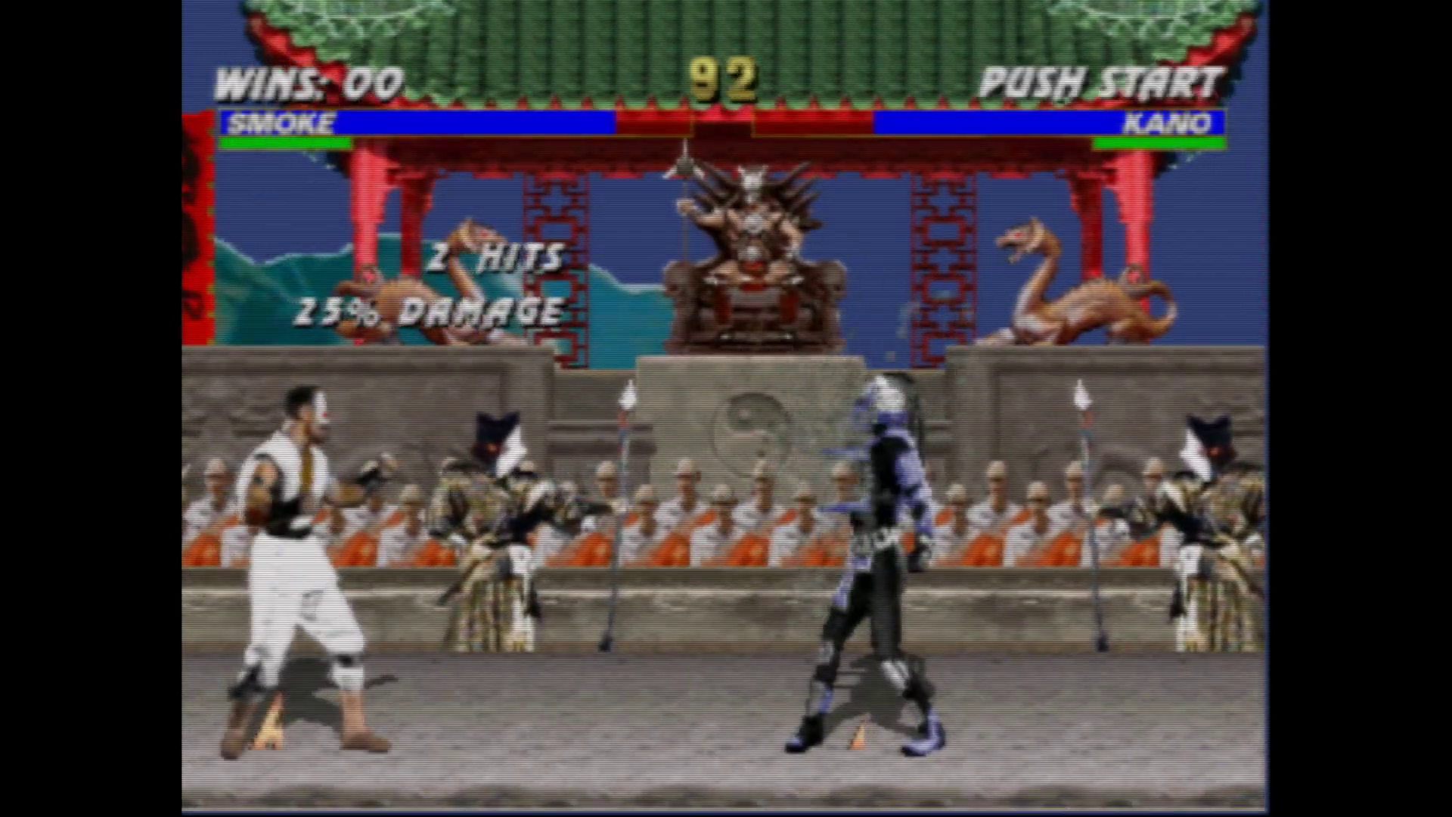
{"action": "key", "text": "Up"}
{"action": "key", "text": "Left"}
{"action": "key", "text": "Left"}
{"action": "key", "text": "Right"}
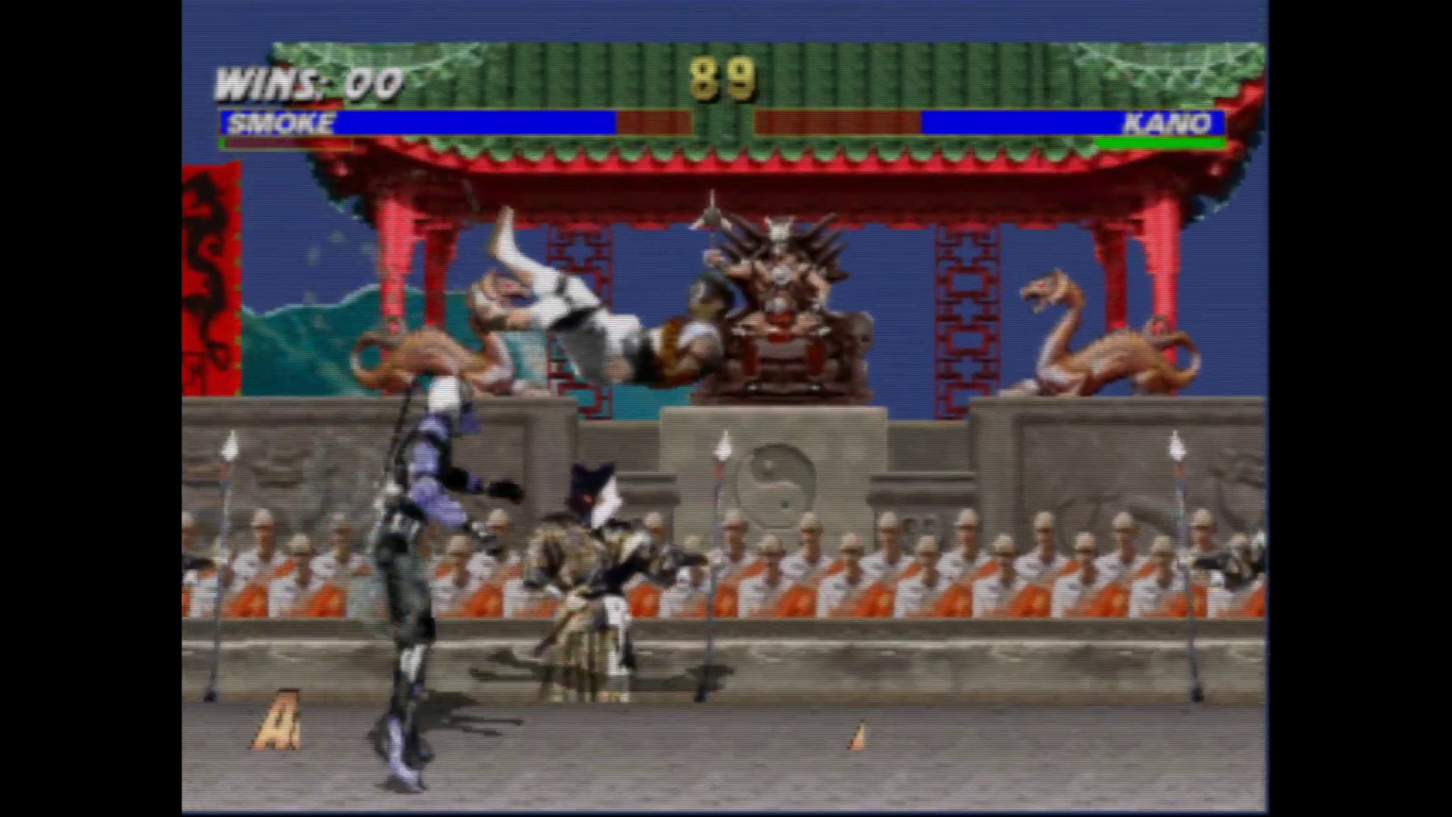
{"action": "key", "text": "Up"}
{"action": "key", "text": "Left"}
{"action": "key", "text": "Left"}
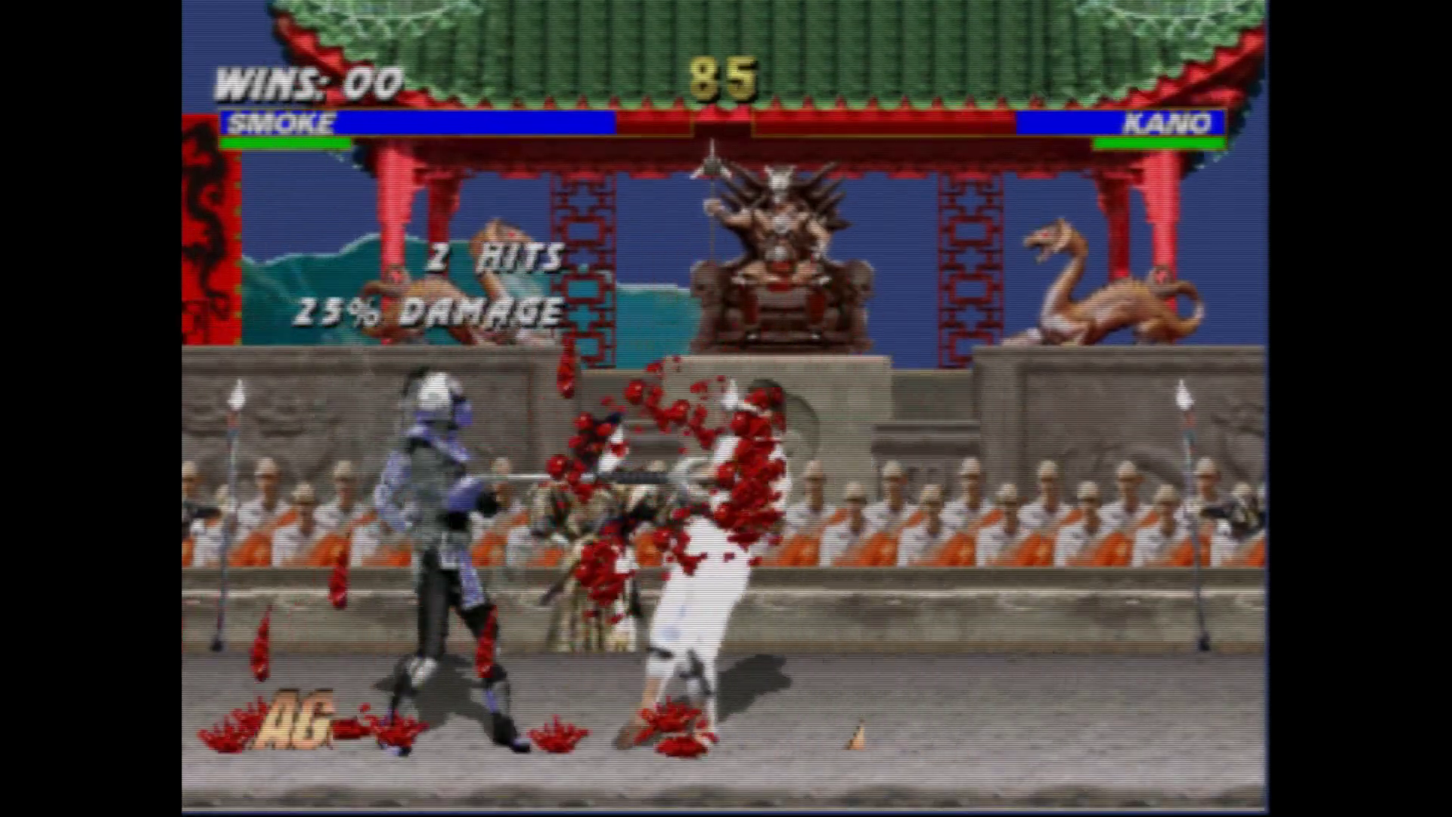
{"action": "key", "text": "Up"}
{"action": "key", "text": "Right"}
{"action": "key", "text": "Right"}
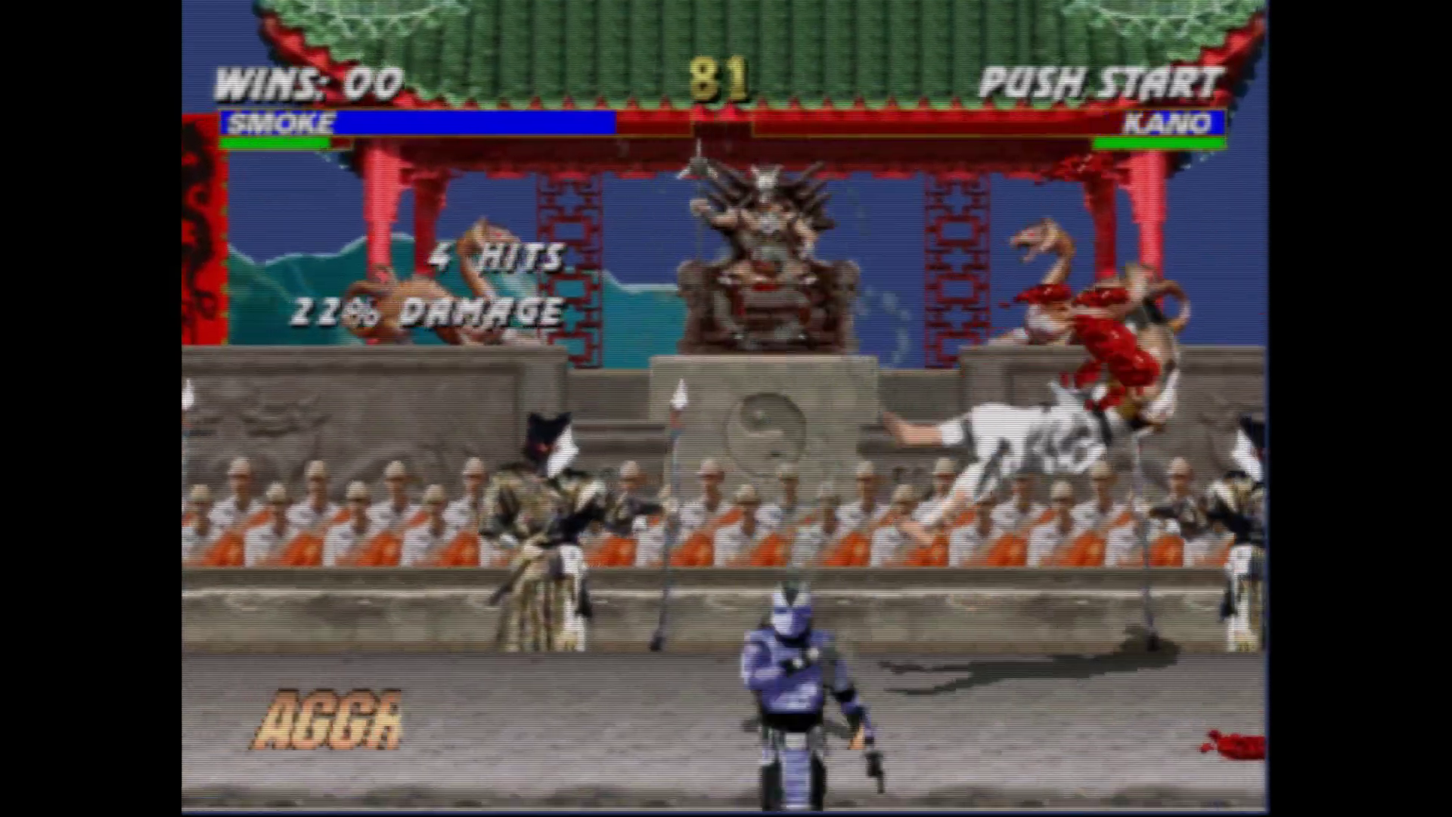
{"action": "key", "text": "Up"}
{"action": "key", "text": "a"}
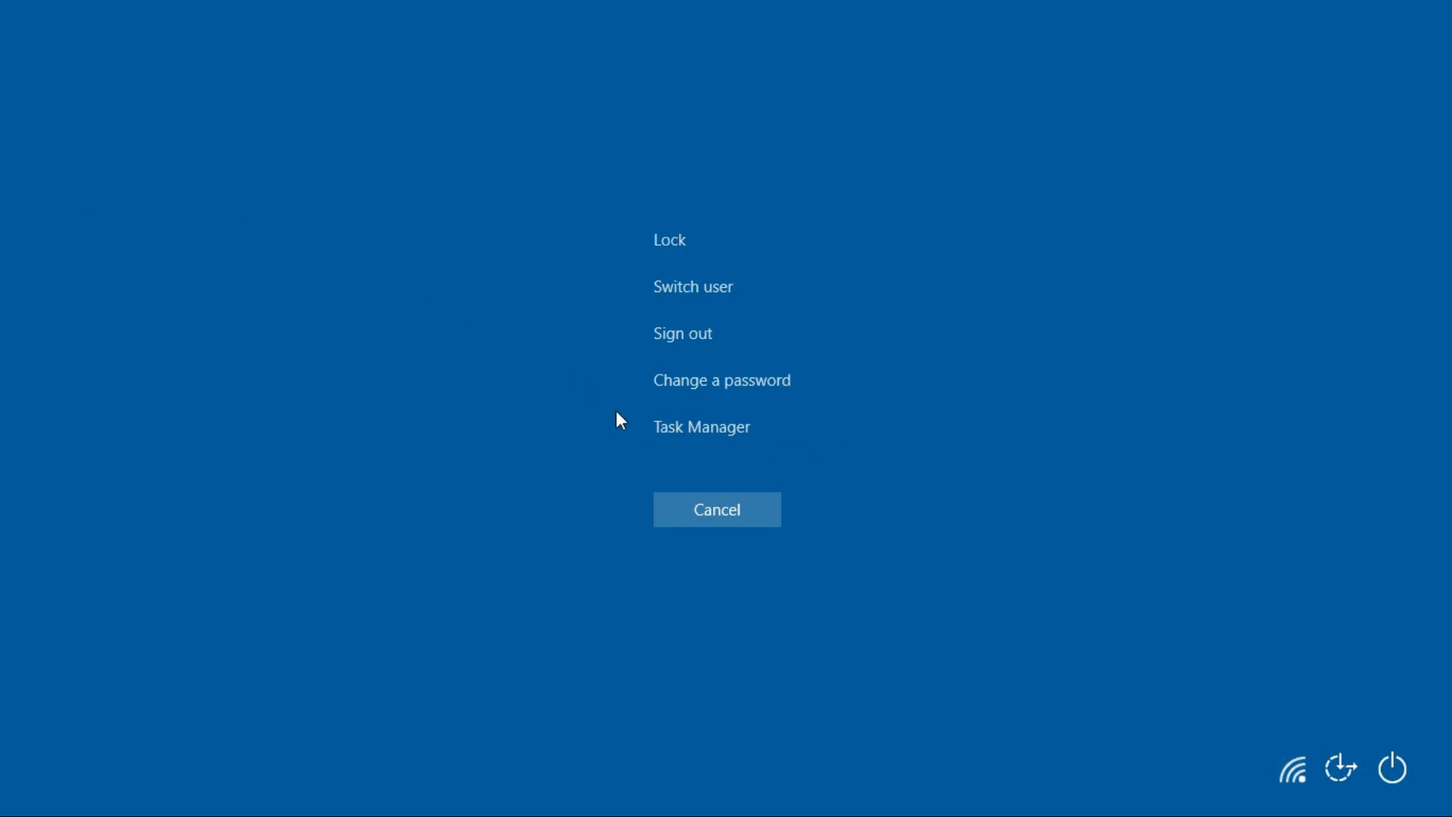
End the running MK Trilogy process through Task Manager, and close Task Manager
{"action": "left_click", "coordinate": [686, 437]}
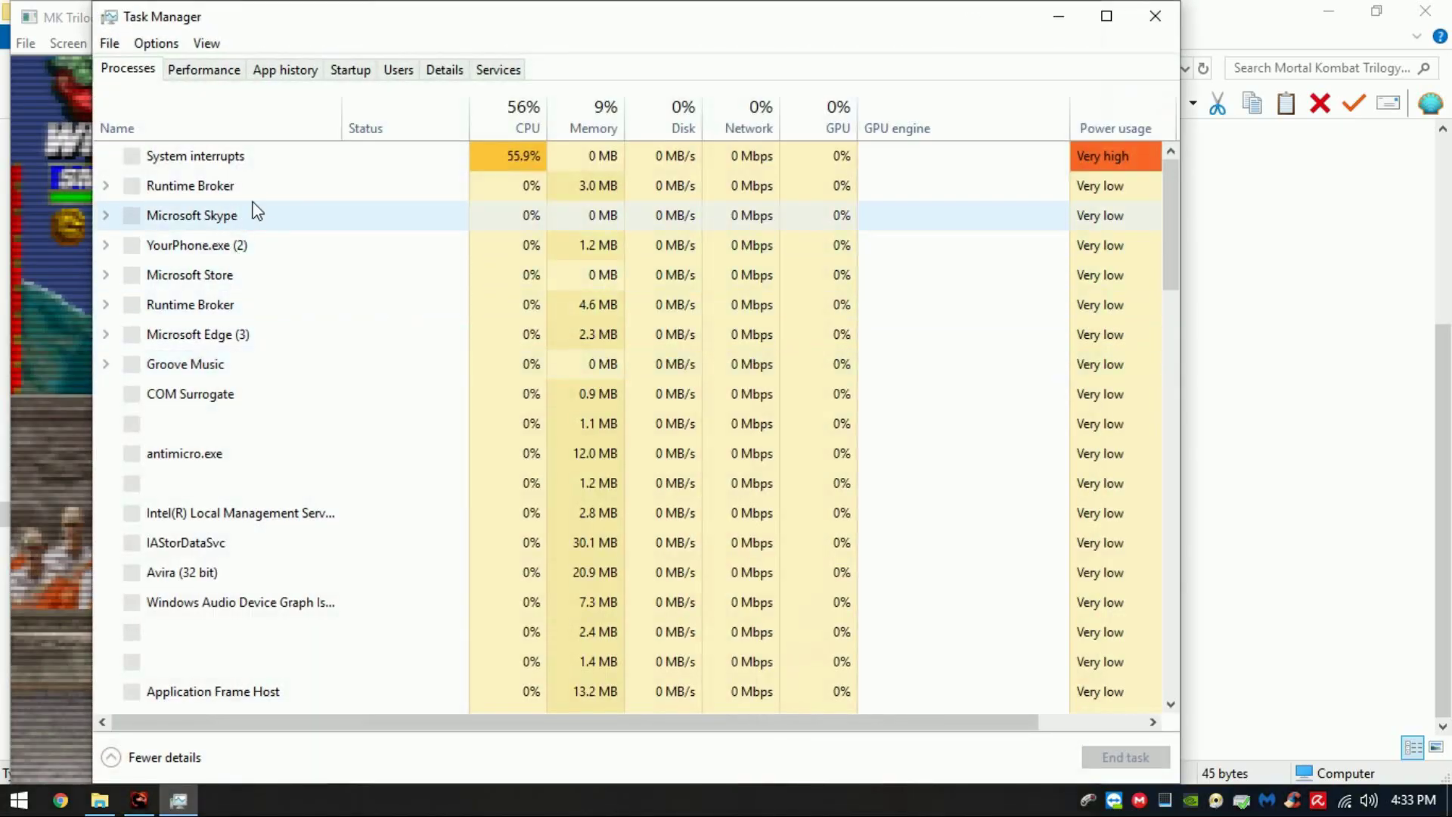
{"action": "right_click", "coordinate": [287, 221]}
{"action": "left_click", "coordinate": [326, 247]}
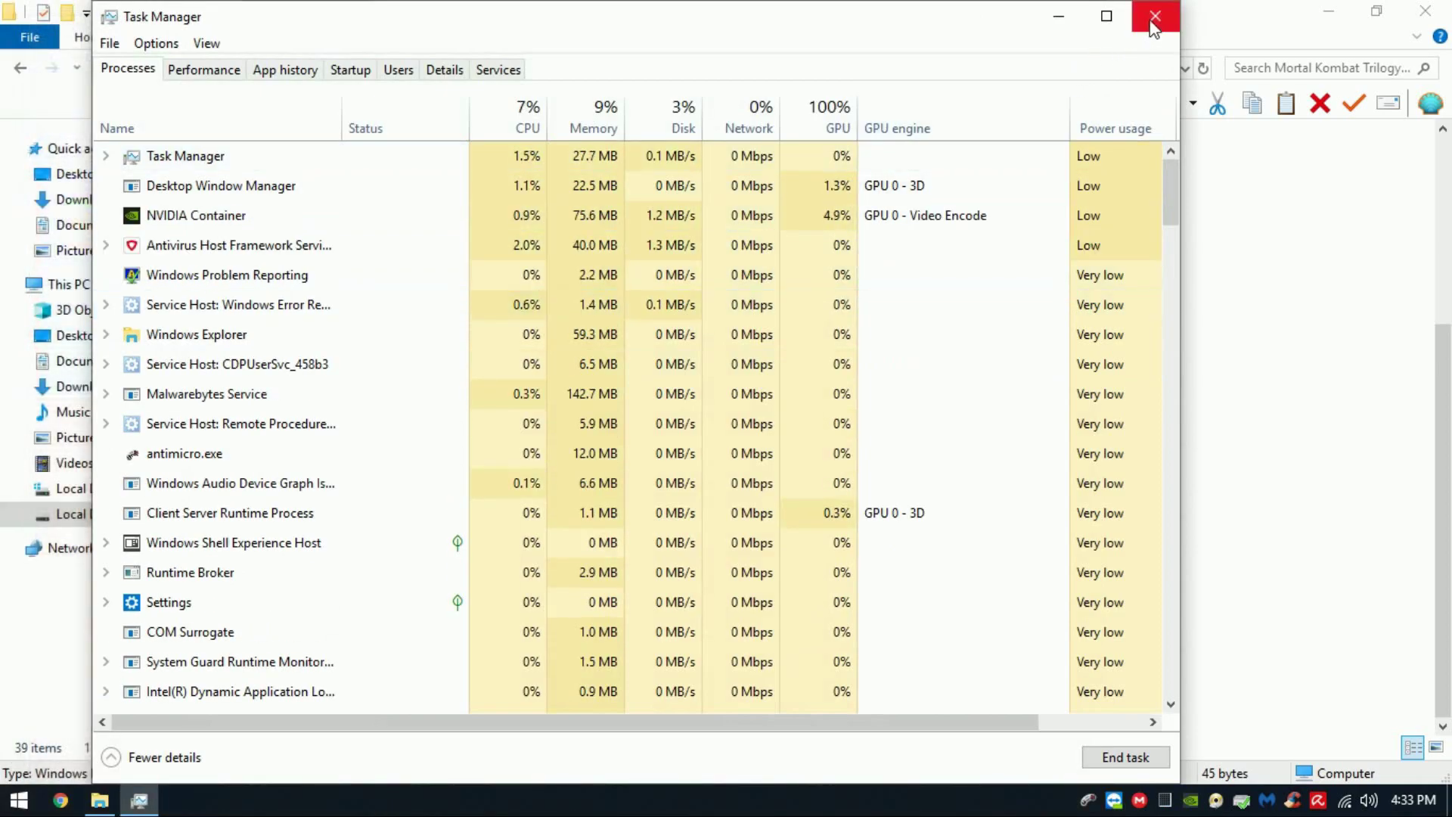
{"action": "left_click", "coordinate": [1153, 23]}
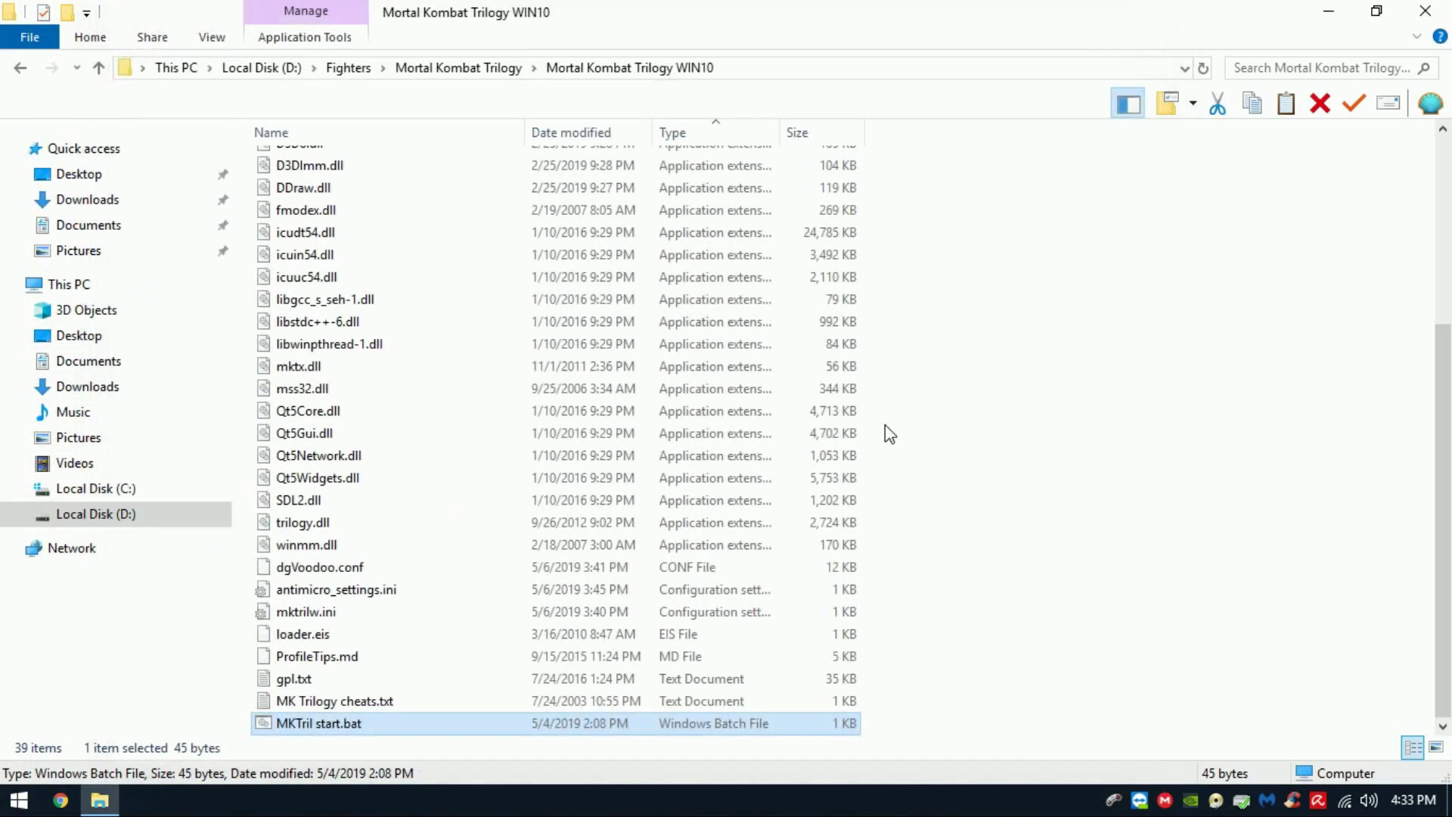
{"action": "scroll", "coordinate": [1027, 421], "scroll_direction": "up", "scroll_amount": 5}
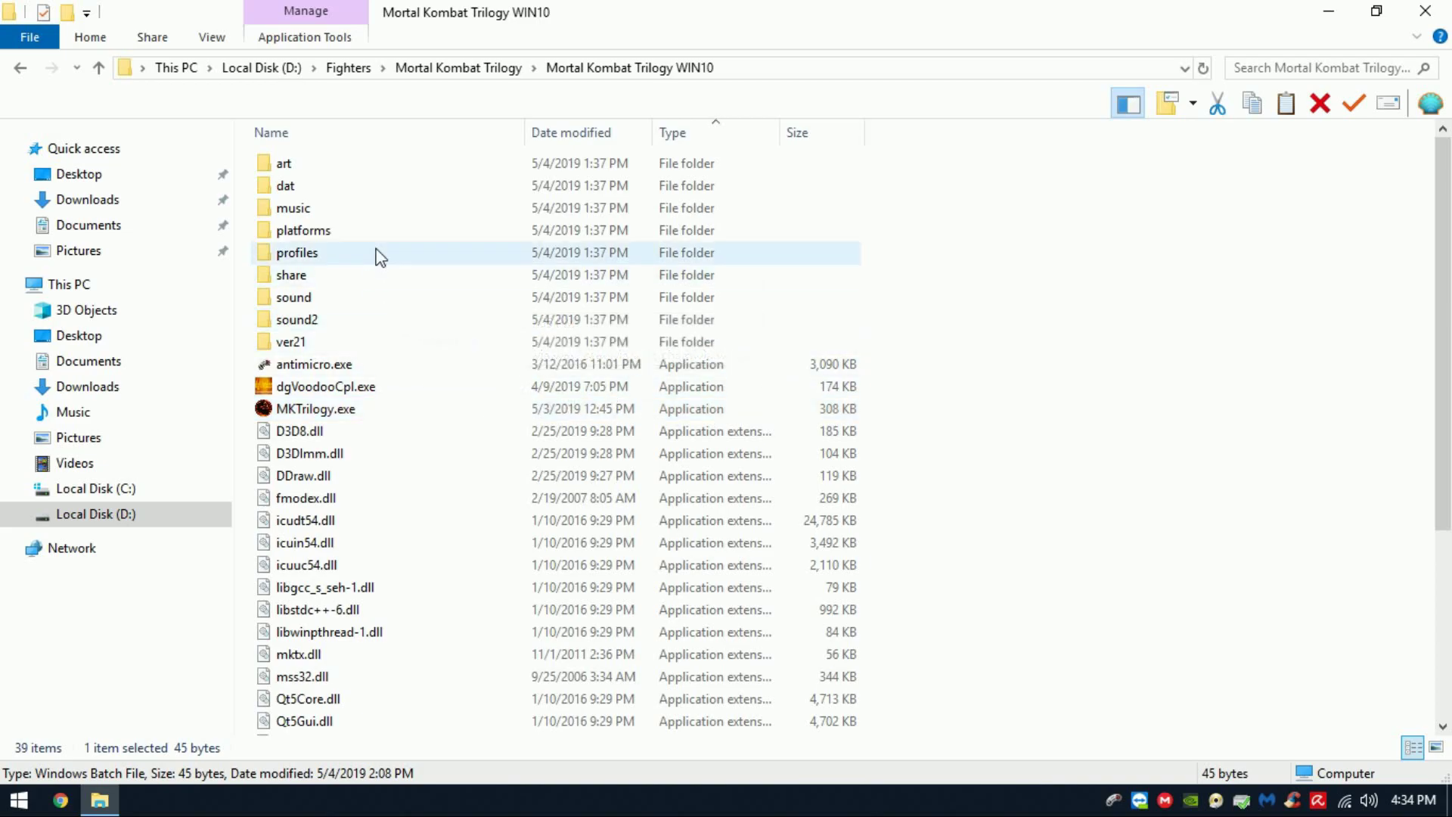
{"action": "left_click_drag", "start_coordinate": [966, 207], "coordinate": [912, 353]}
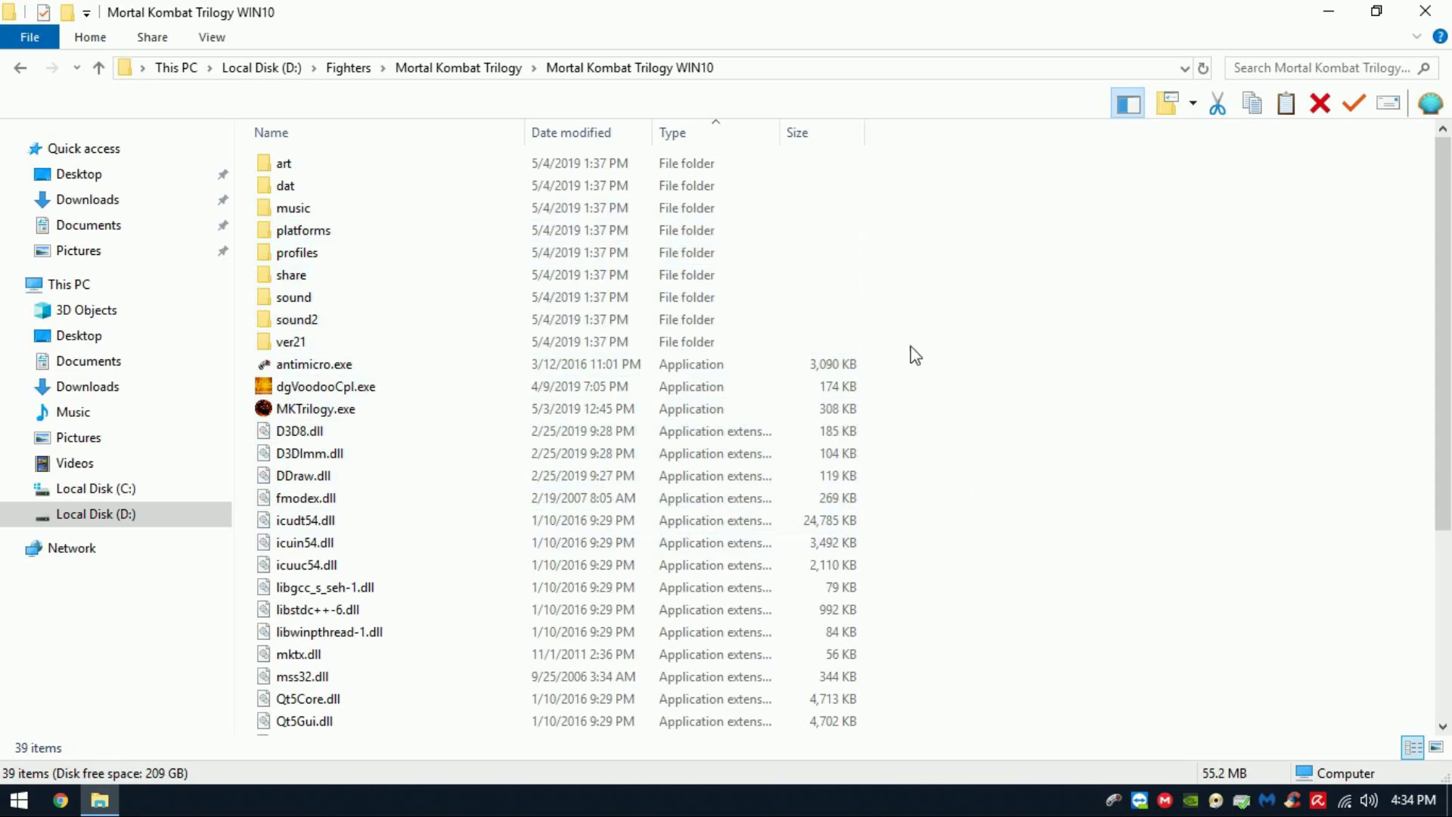
{"action": "left_click_drag", "start_coordinate": [970, 209], "coordinate": [499, 22]}
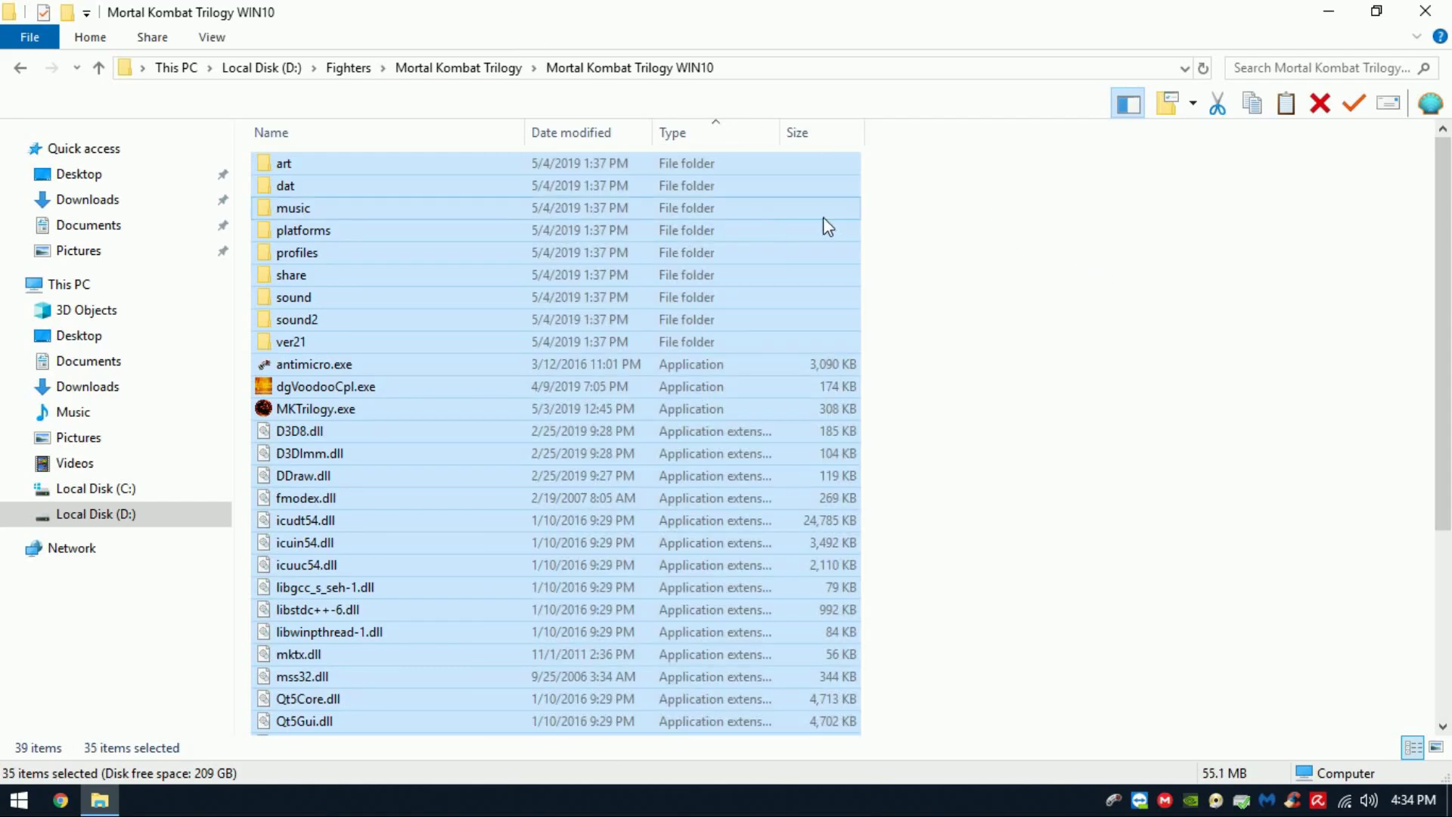
{"action": "left_click_drag", "start_coordinate": [1035, 196], "coordinate": [1069, 574]}
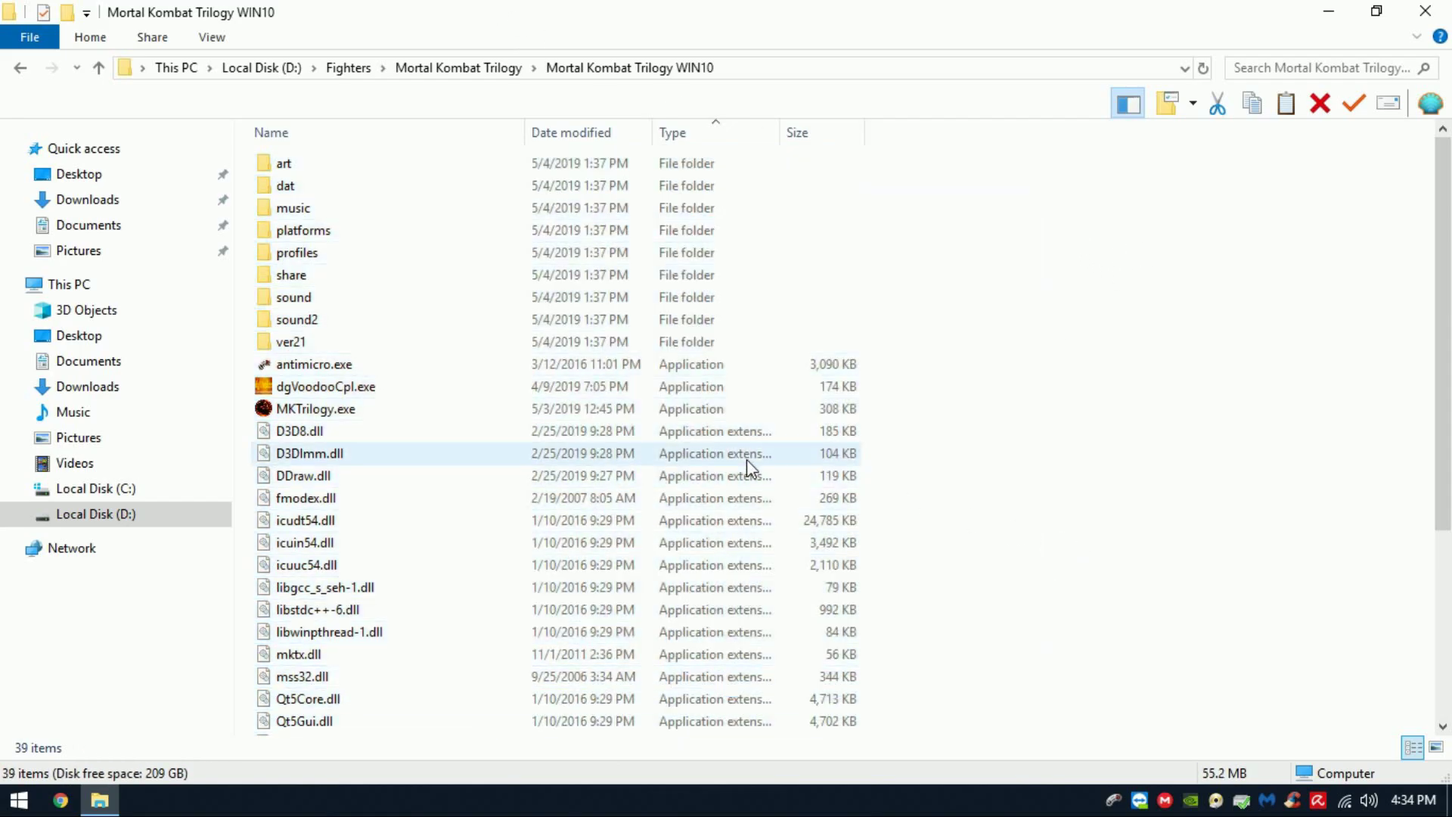
Go back to the Mortal Kombat Trilogy folder and open the Mortal Kombat Trilogy DOS subfolder
{"action": "left_click", "coordinate": [559, 388]}
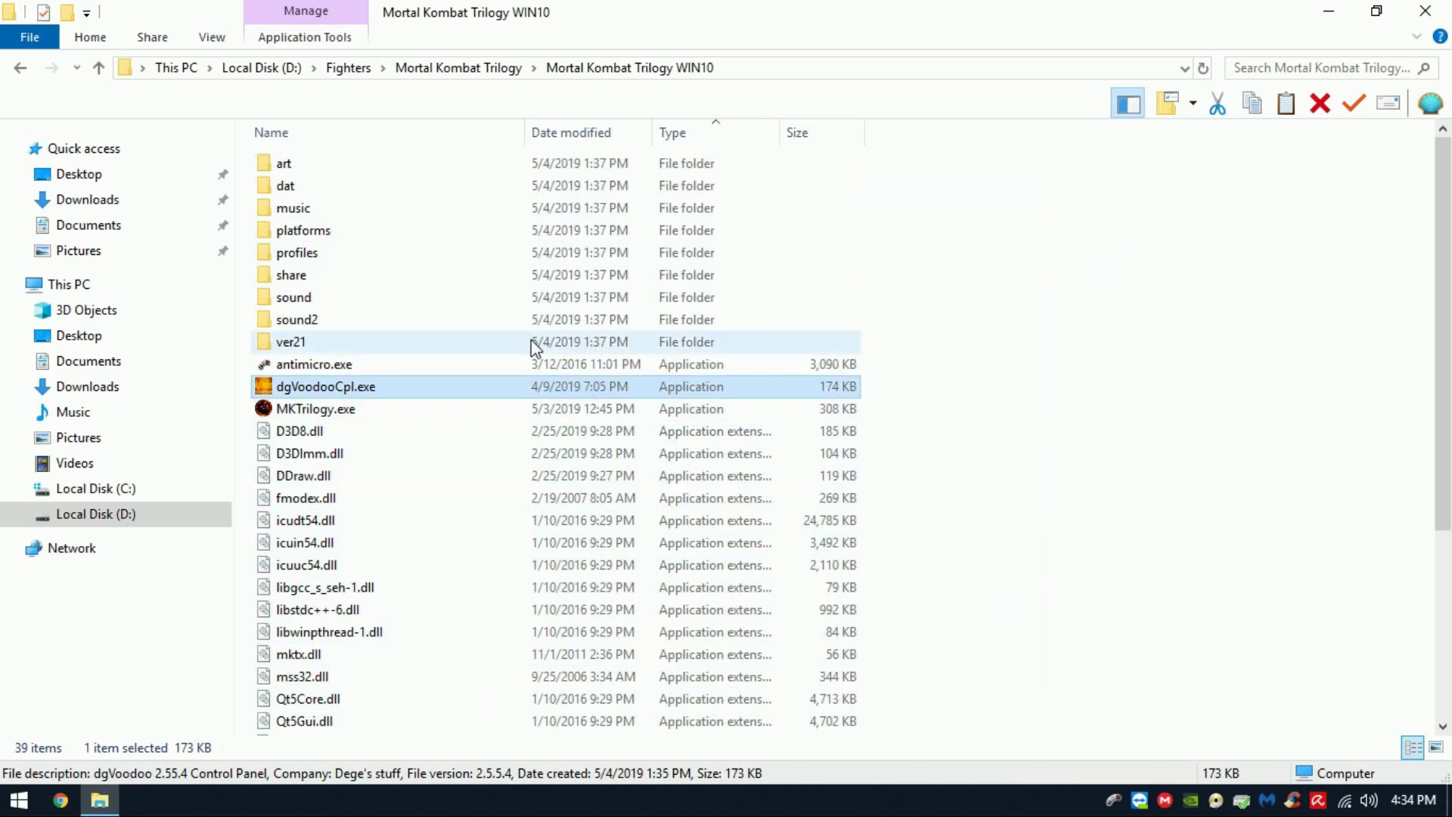
{"action": "left_click", "coordinate": [21, 68]}
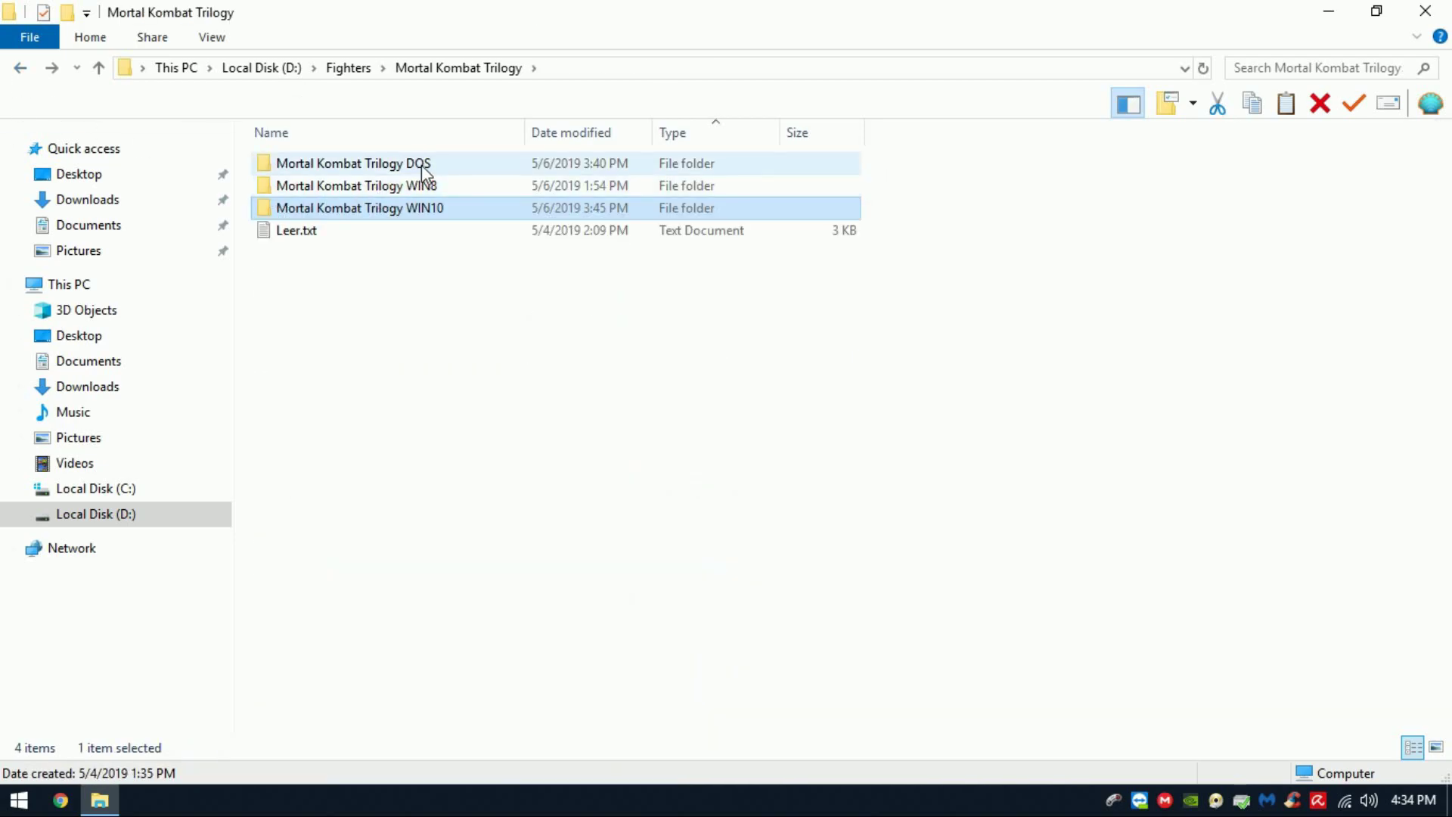
{"action": "left_click", "coordinate": [373, 163]}
{"action": "mouse_move", "coordinate": [378, 165]}
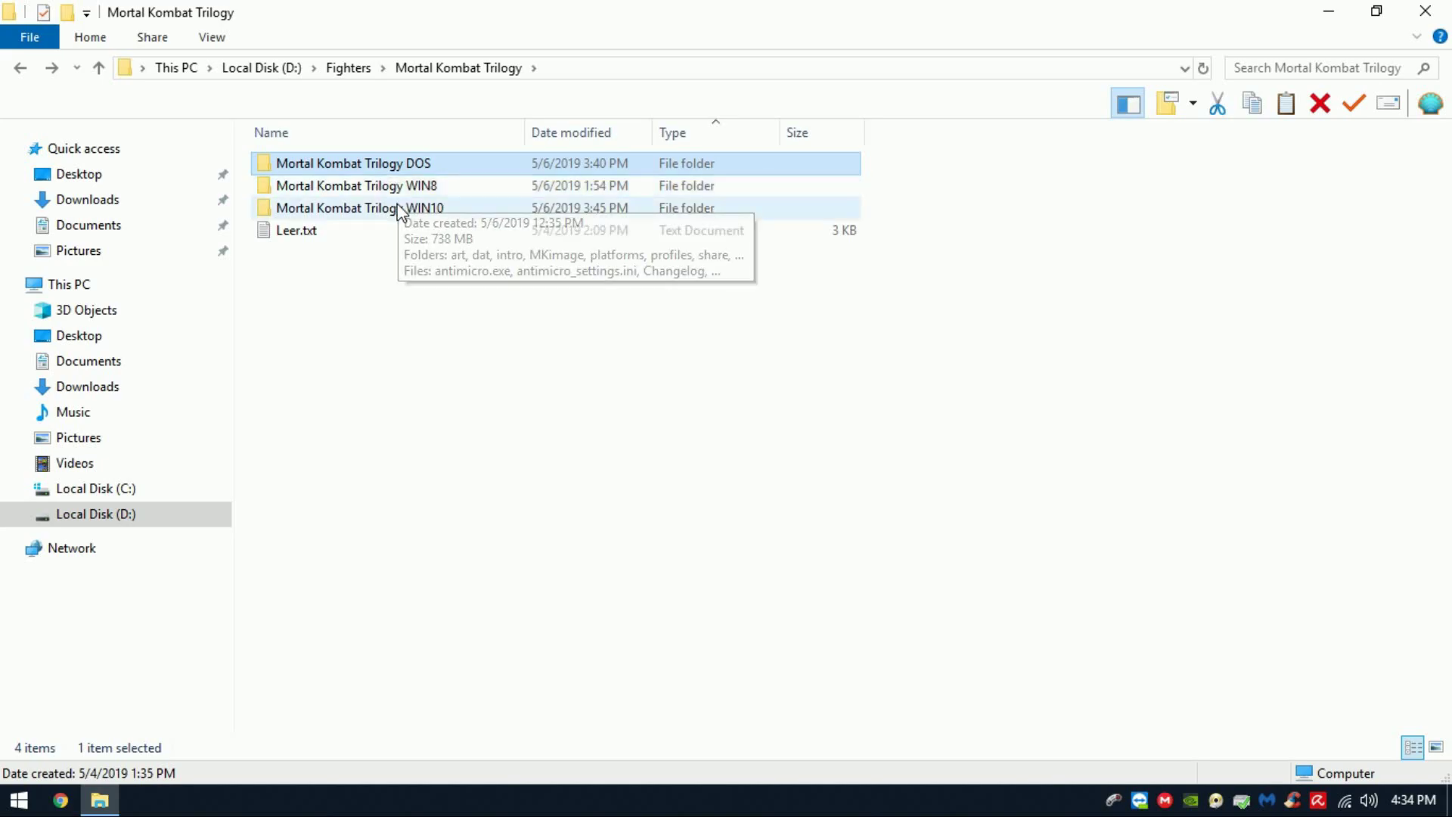
{"action": "left_click", "coordinate": [401, 210]}
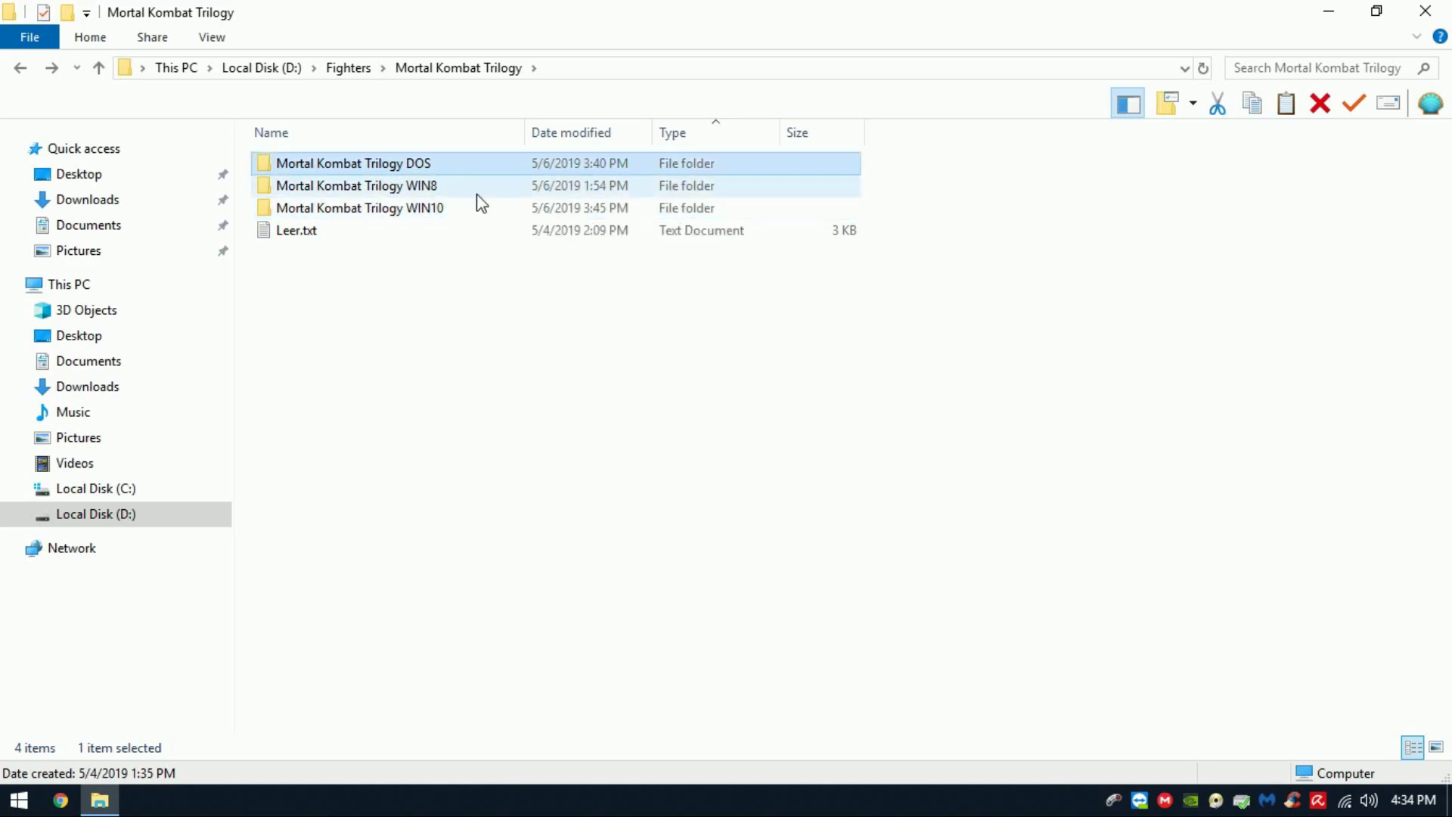
{"action": "double_click", "coordinate": [457, 161]}
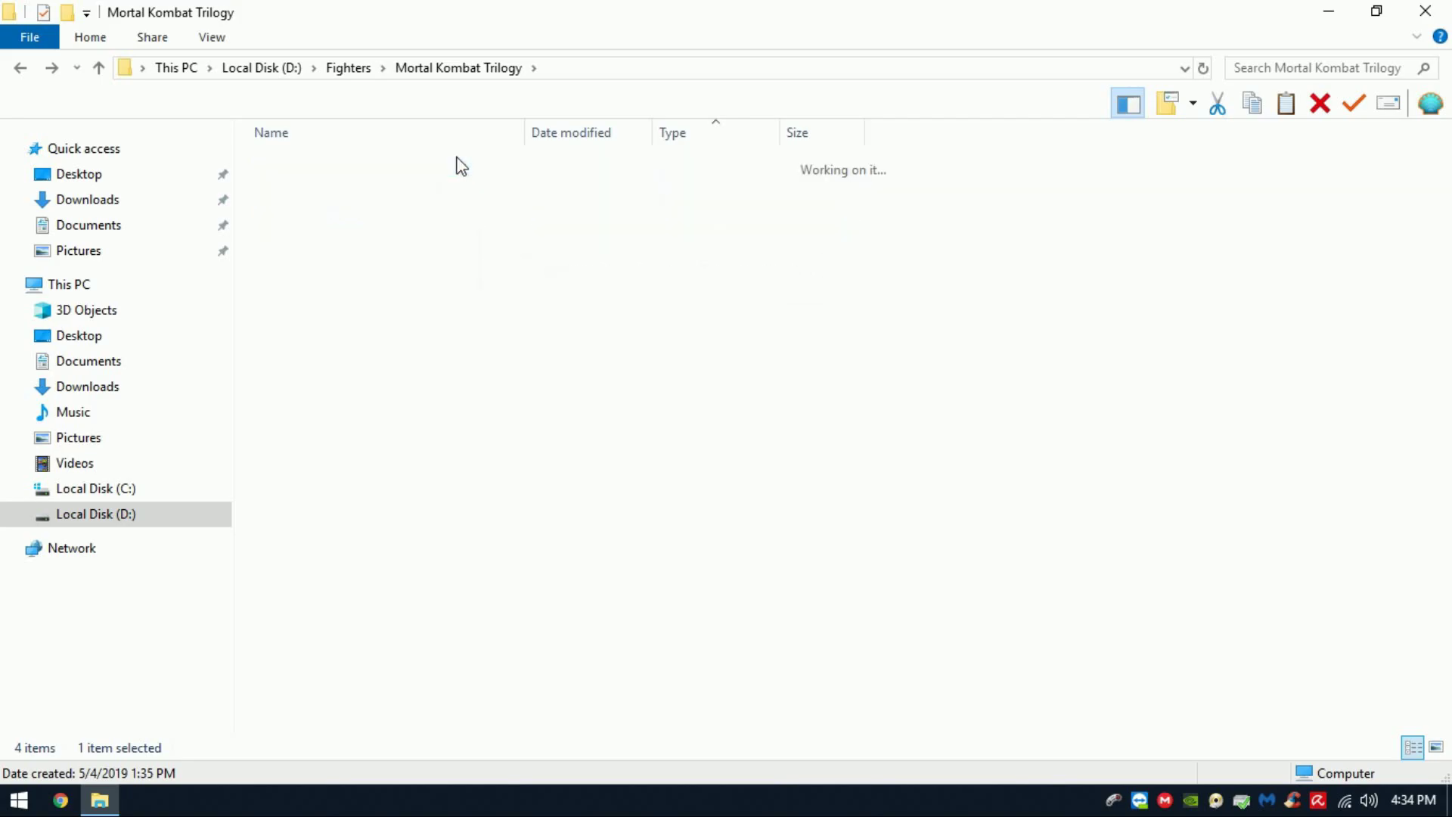
Look through the folders, executables, libraries and data files in the Mortal Kombat Trilogy DOS folder
{"action": "left_click_drag", "start_coordinate": [978, 240], "coordinate": [831, 551]}
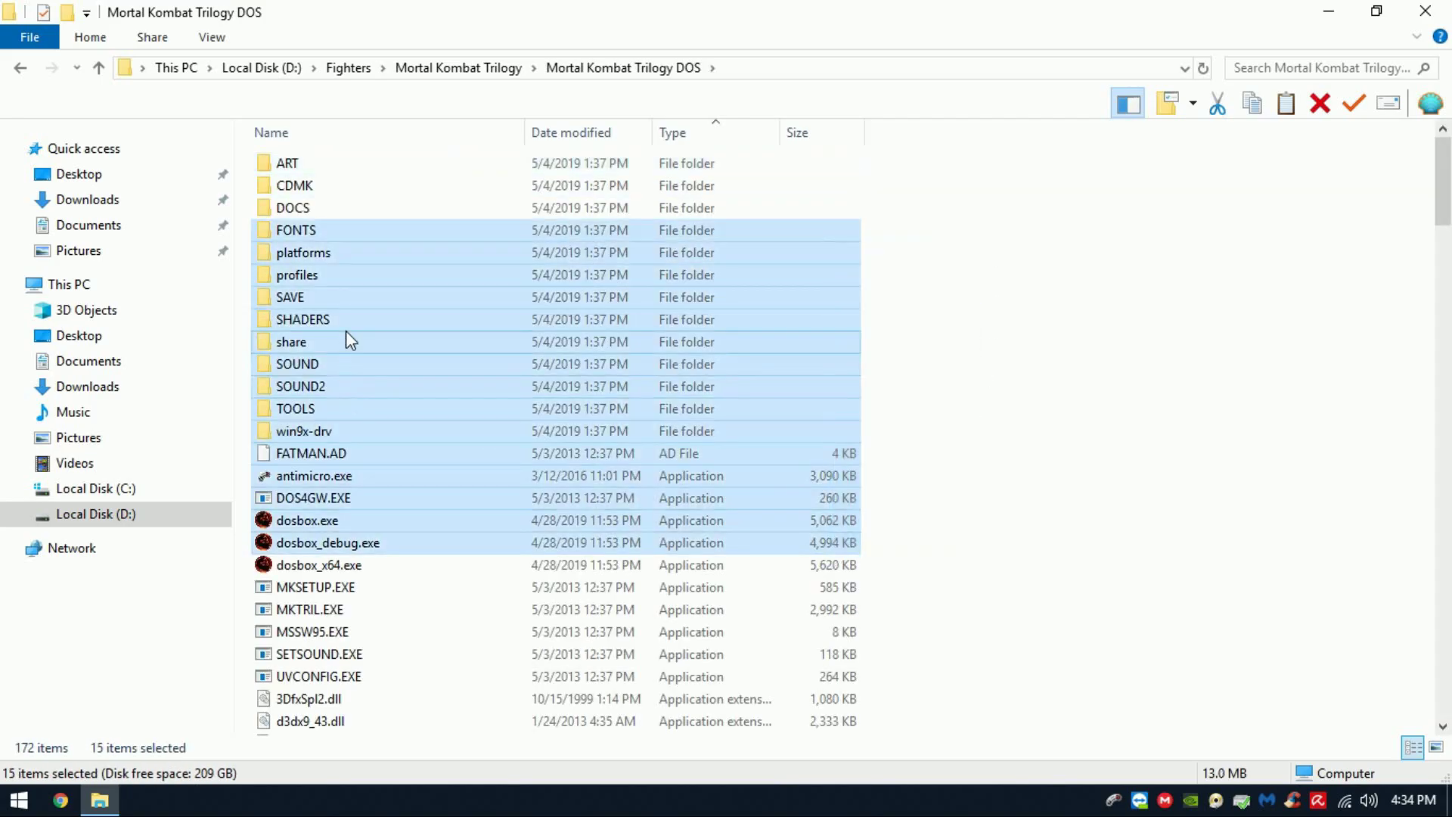
{"action": "left_click", "coordinate": [353, 324]}
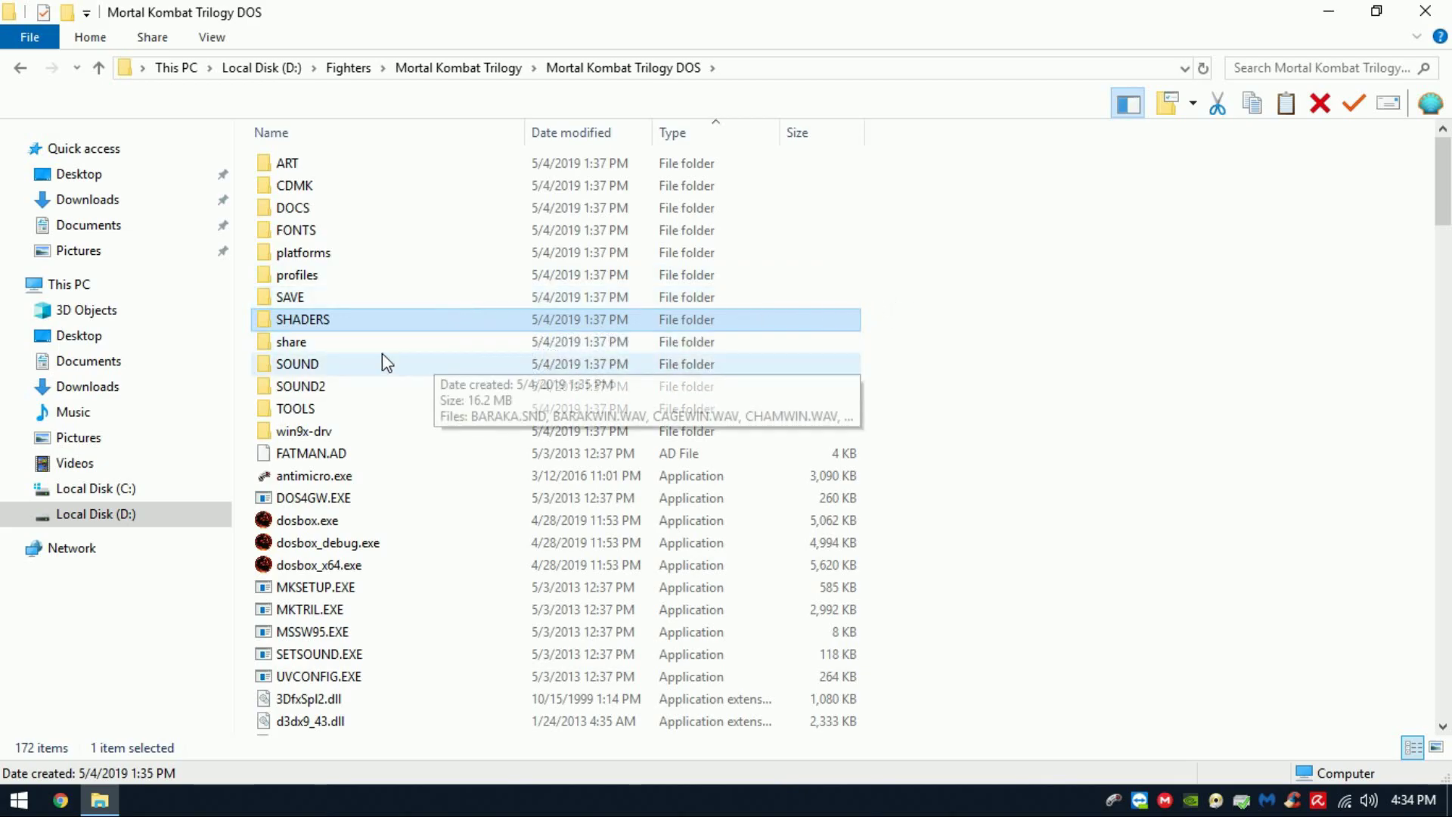
{"action": "scroll", "coordinate": [1010, 297], "scroll_direction": "down", "scroll_amount": 4}
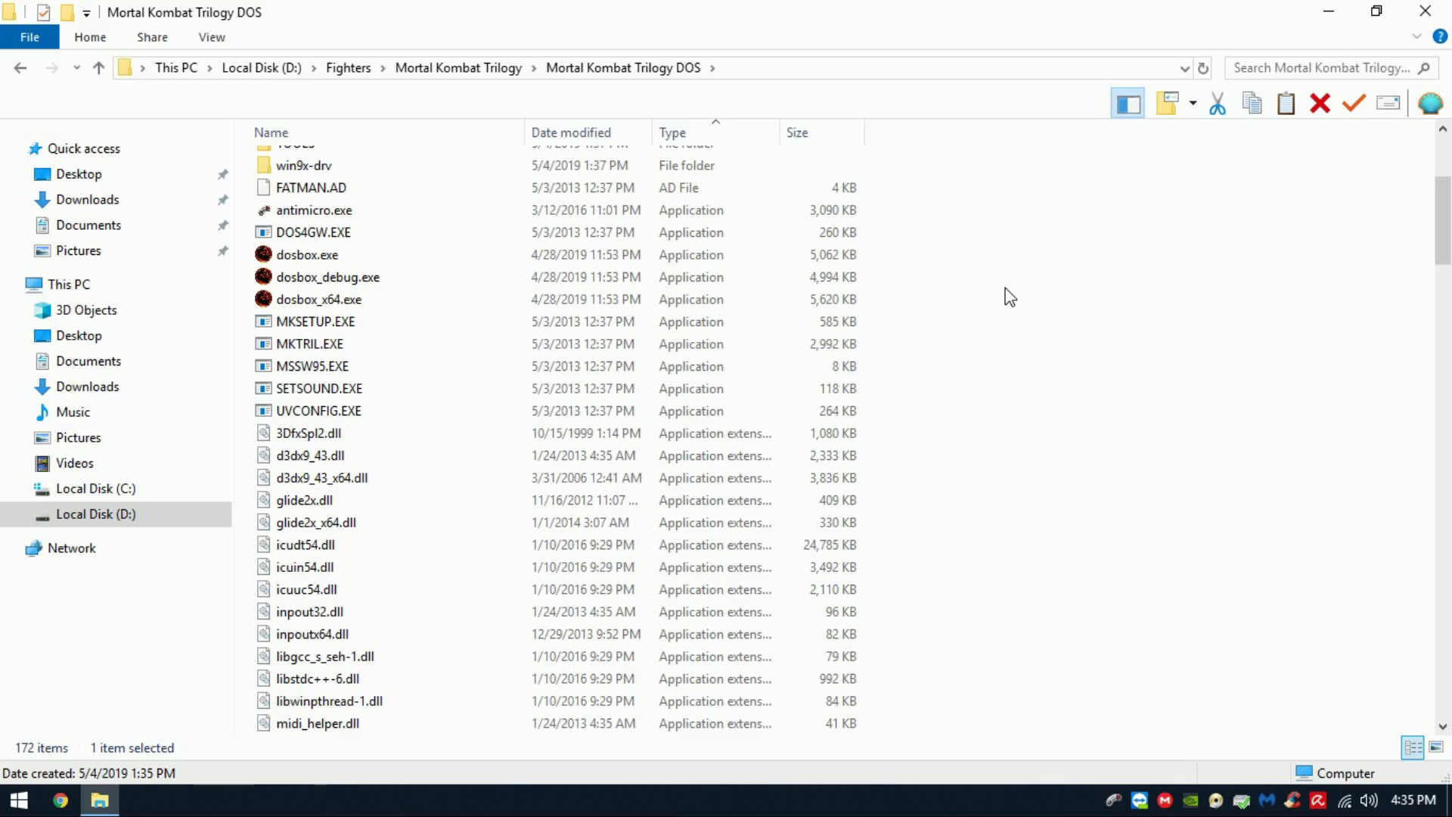
{"action": "scroll", "coordinate": [897, 510], "scroll_direction": "up", "scroll_amount": 4}
{"action": "left_click_drag", "start_coordinate": [966, 283], "coordinate": [783, 610]}
{"action": "left_click_drag", "start_coordinate": [959, 337], "coordinate": [814, 669]}
{"action": "scroll", "coordinate": [1092, 459], "scroll_direction": "down", "scroll_amount": 8}
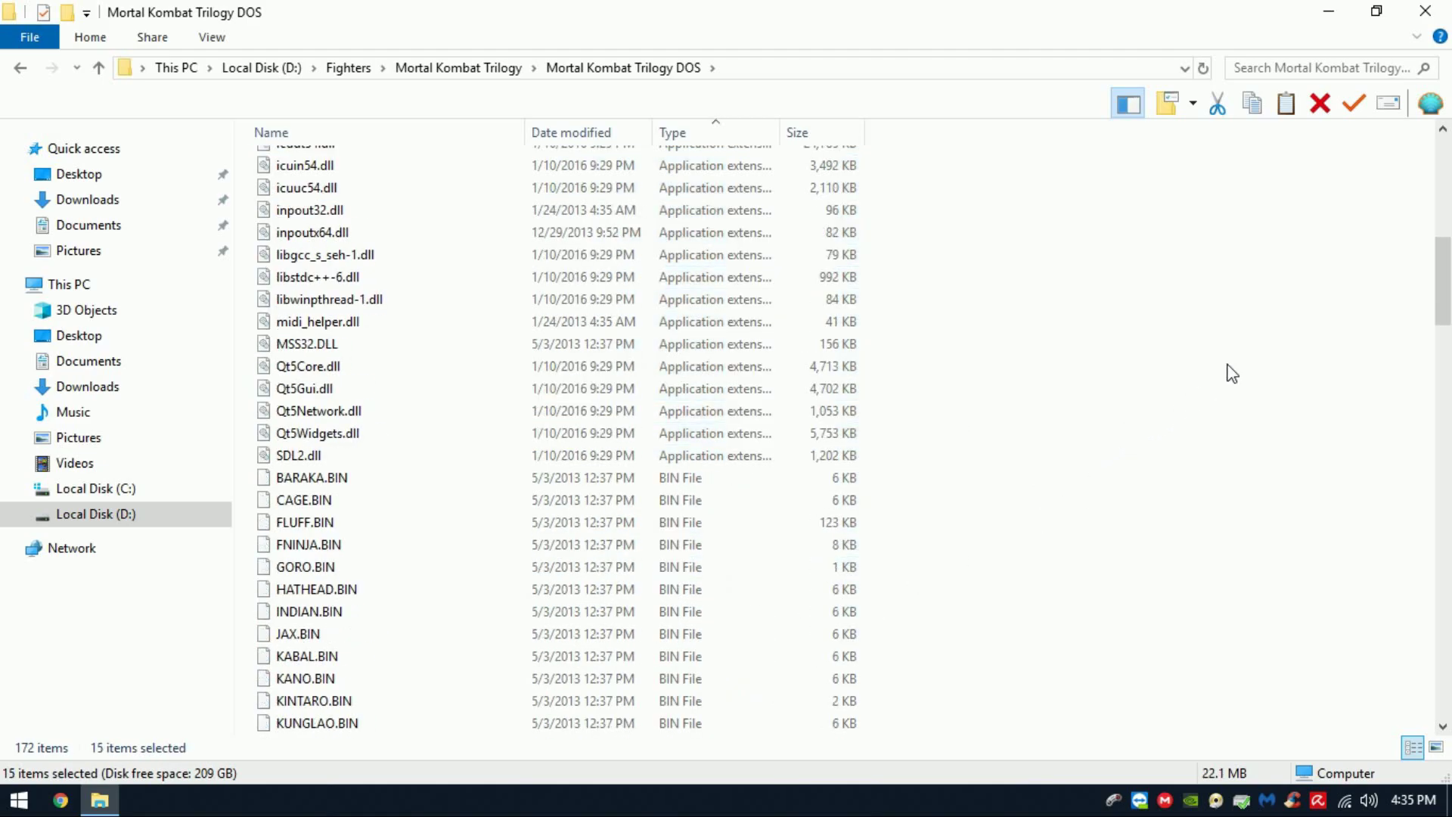
{"action": "left_click_drag", "start_coordinate": [1435, 295], "coordinate": [1443, 587]}
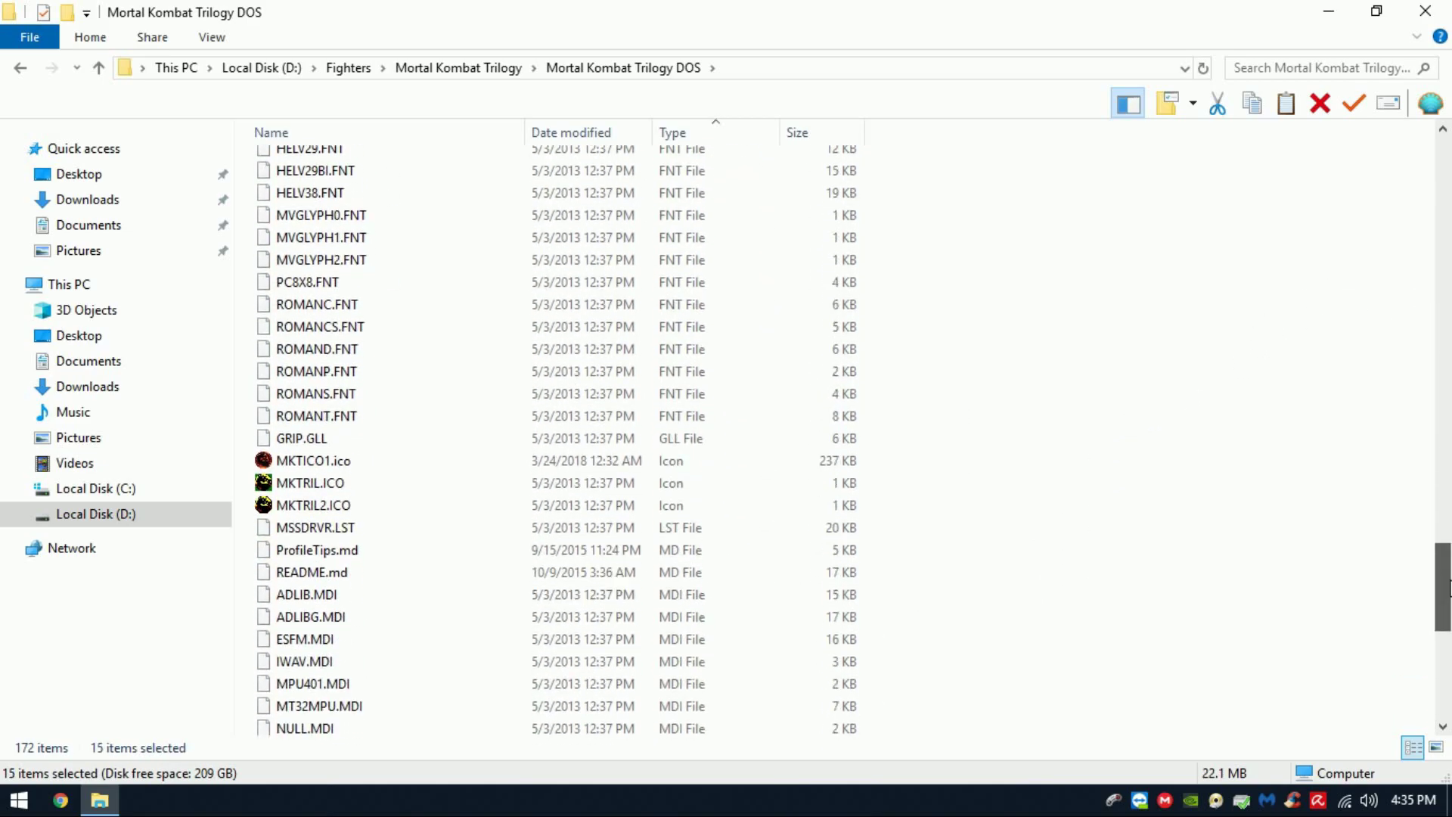
{"action": "left_click_drag", "start_coordinate": [1084, 272], "coordinate": [433, 9]}
{"action": "scroll", "coordinate": [1006, 360], "scroll_direction": "up", "scroll_amount": 15}
{"action": "scroll", "coordinate": [1037, 389], "scroll_direction": "up", "scroll_amount": 12}
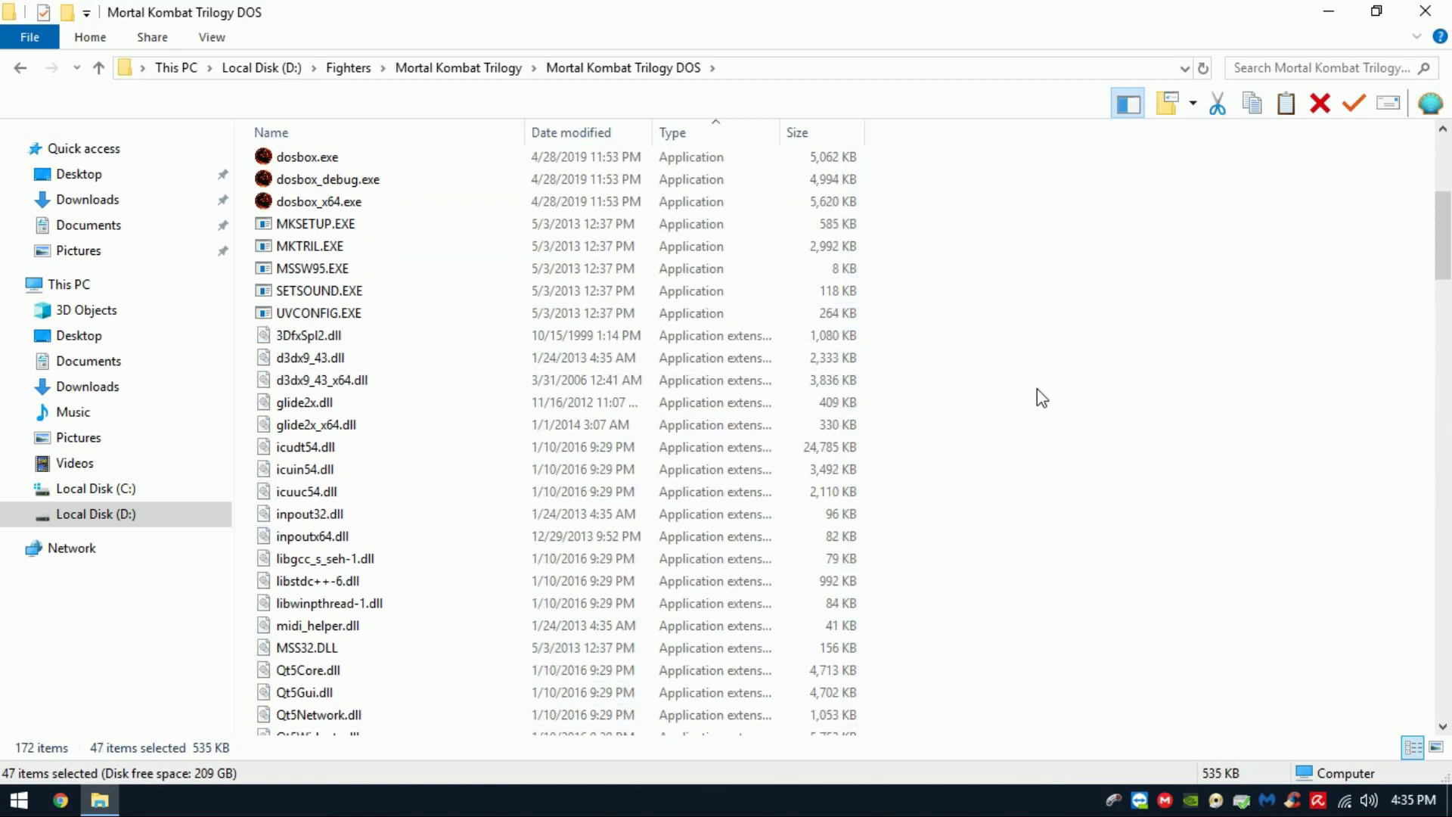
{"action": "left_click_drag", "start_coordinate": [937, 198], "coordinate": [991, 313]}
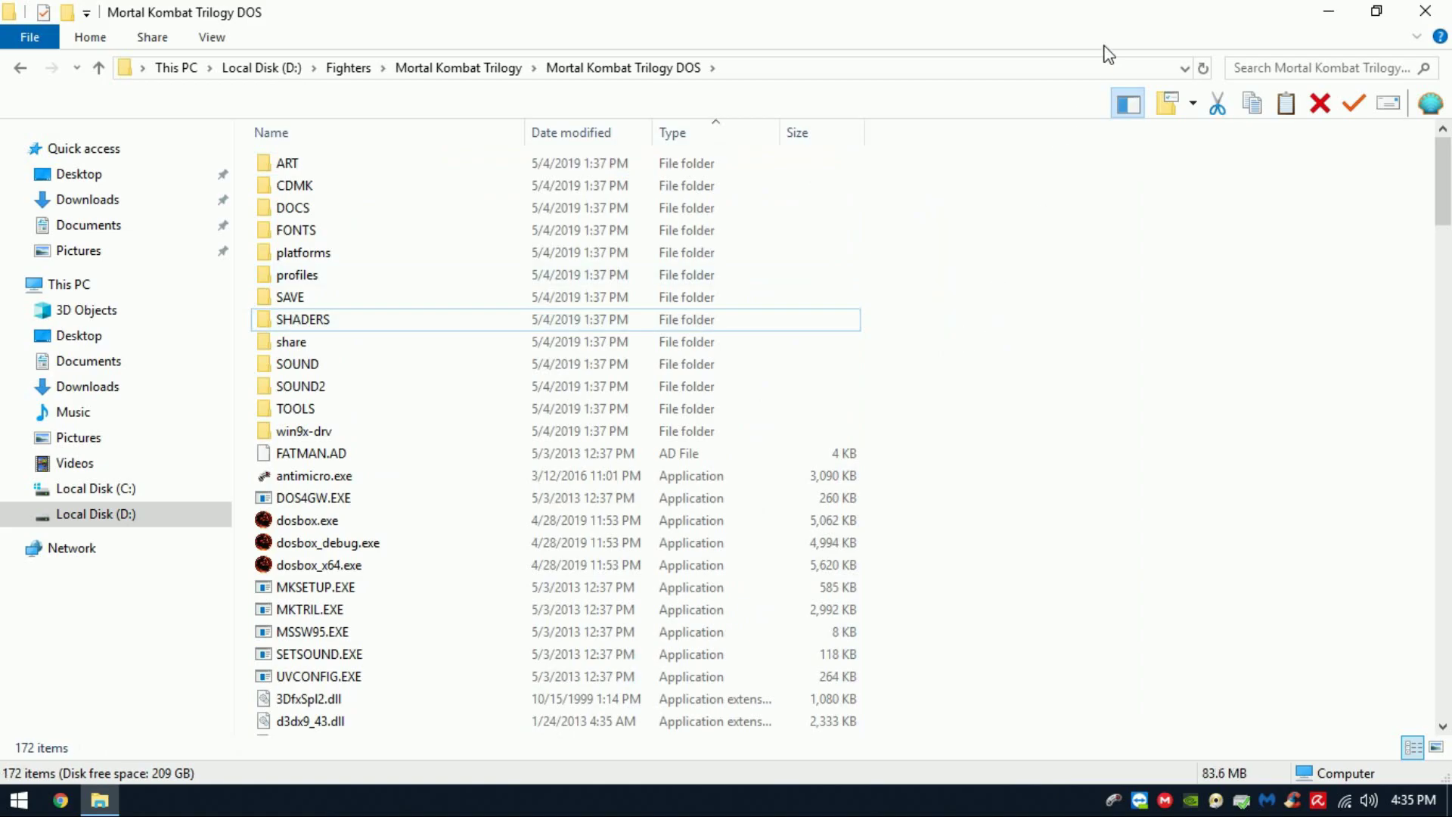
{"action": "scroll", "coordinate": [959, 259], "scroll_direction": "down", "scroll_amount": 18}
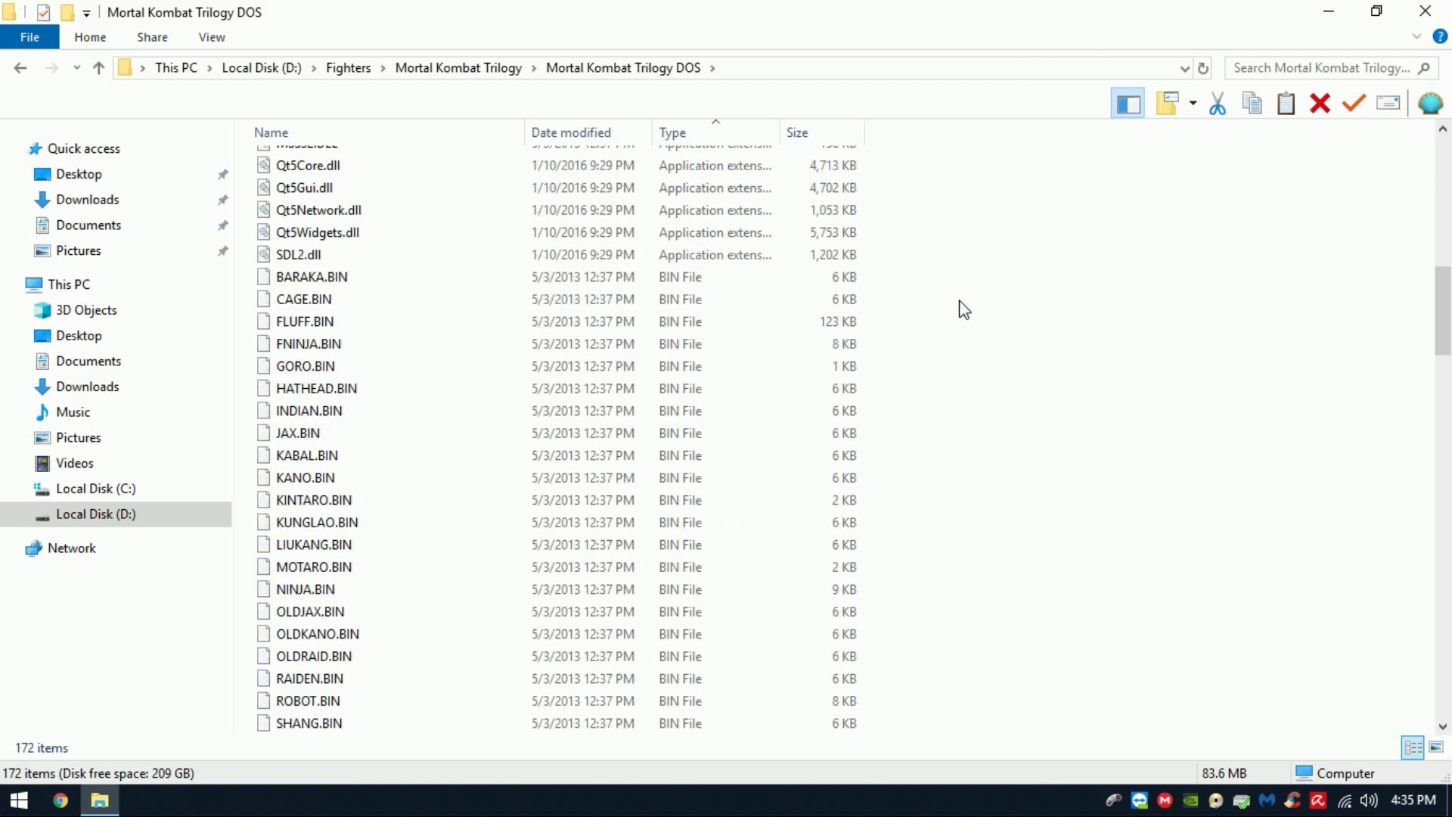
{"action": "scroll", "coordinate": [965, 325], "scroll_direction": "down", "scroll_amount": 20}
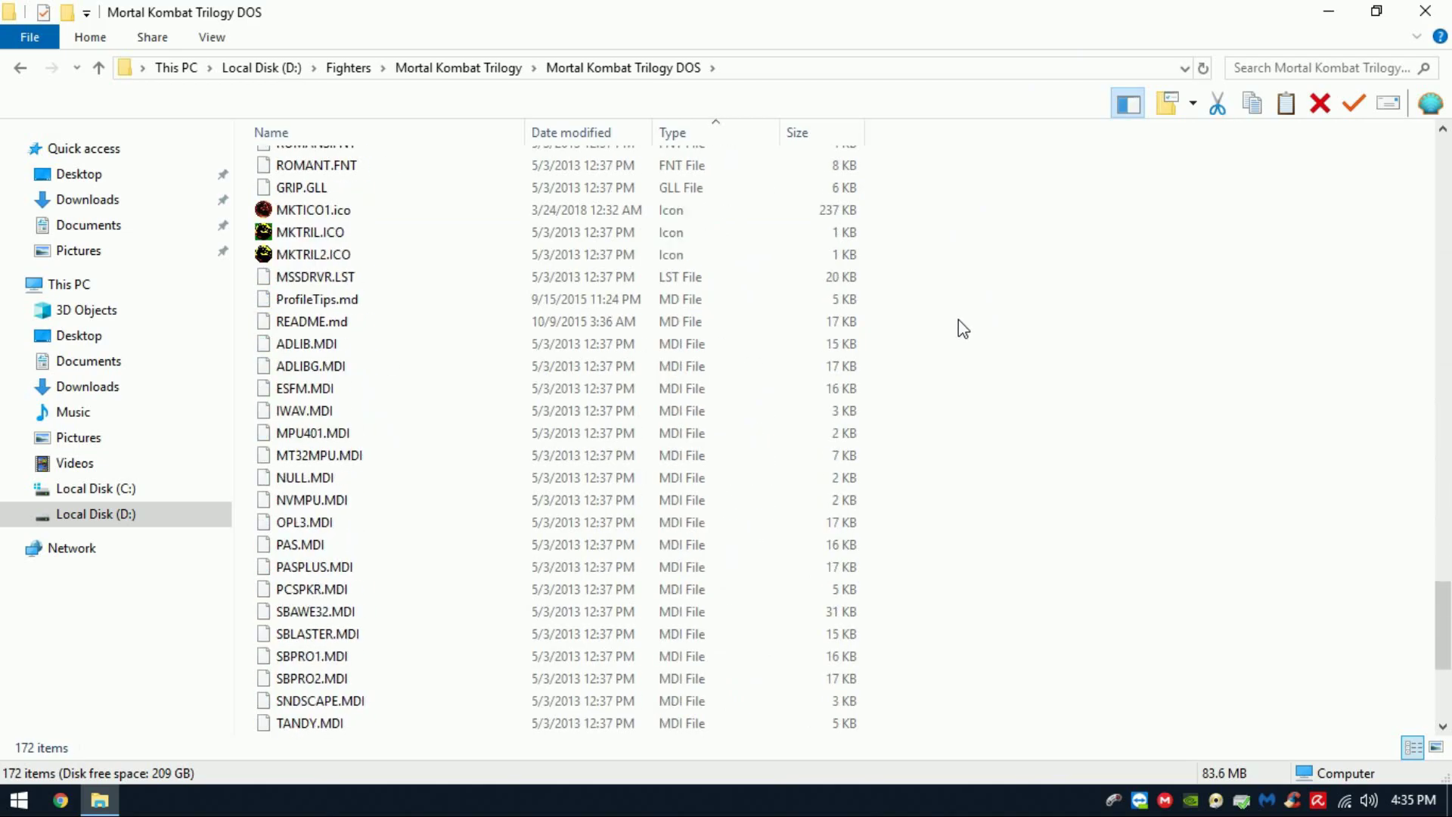
Examine the three launch batch files at the end of the list: Launch MKT CRT, Launch MKT no CRT and Launch MKT TRC
{"action": "left_click_drag", "start_coordinate": [1012, 301], "coordinate": [609, 787]}
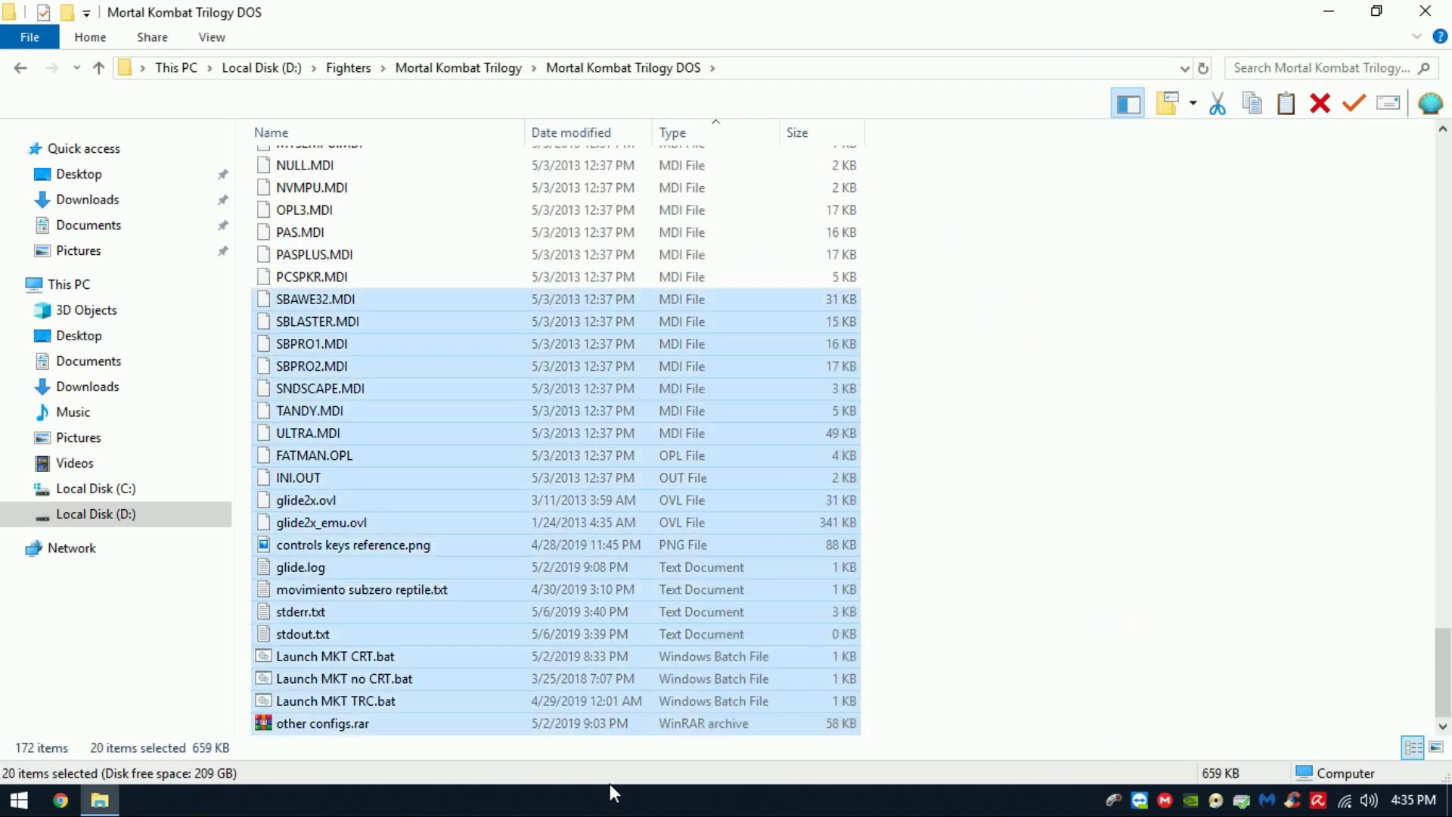
{"action": "left_click", "coordinate": [325, 702]}
{"action": "left_click", "coordinate": [349, 658]}
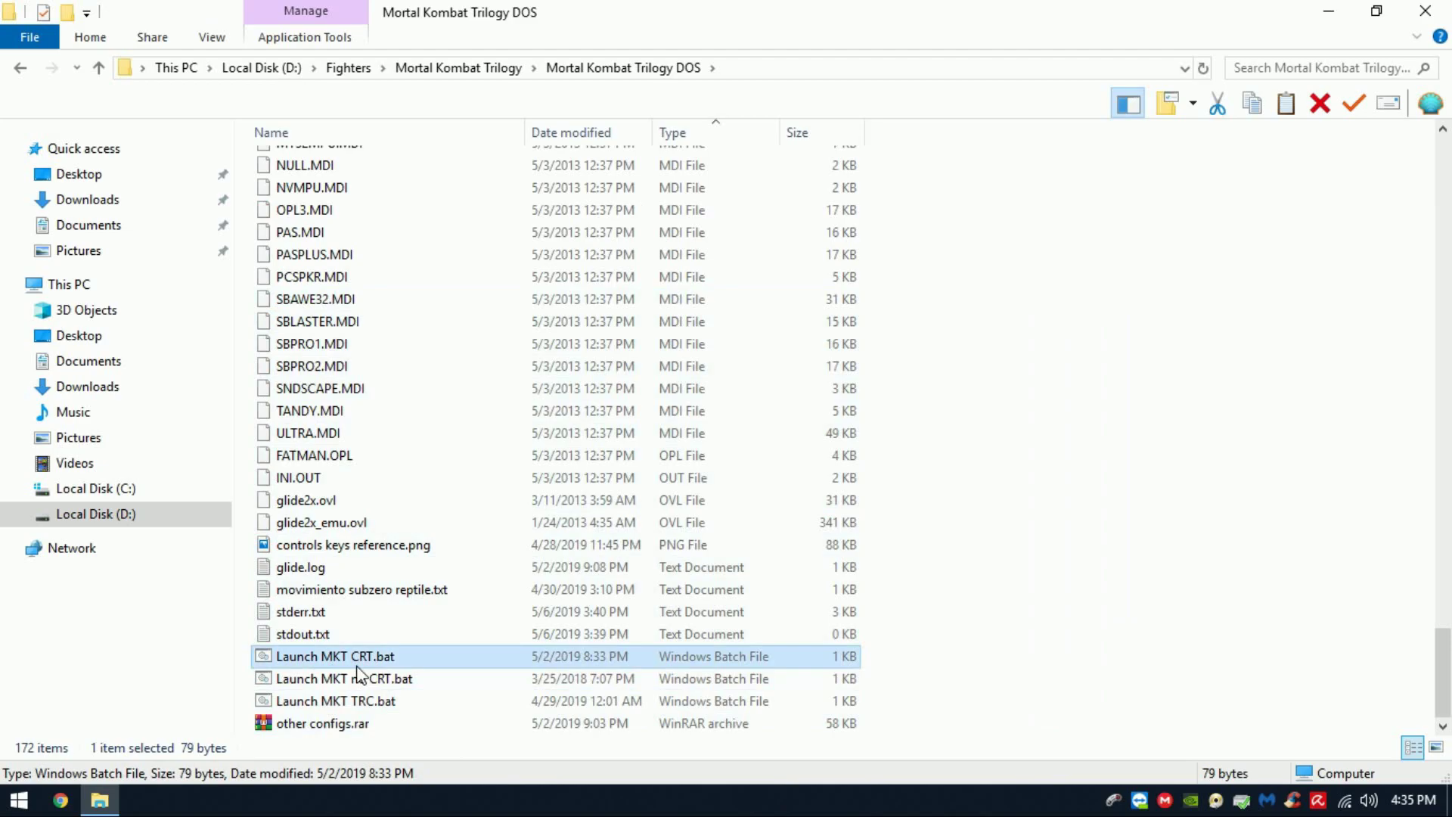
{"action": "left_click", "coordinate": [368, 678]}
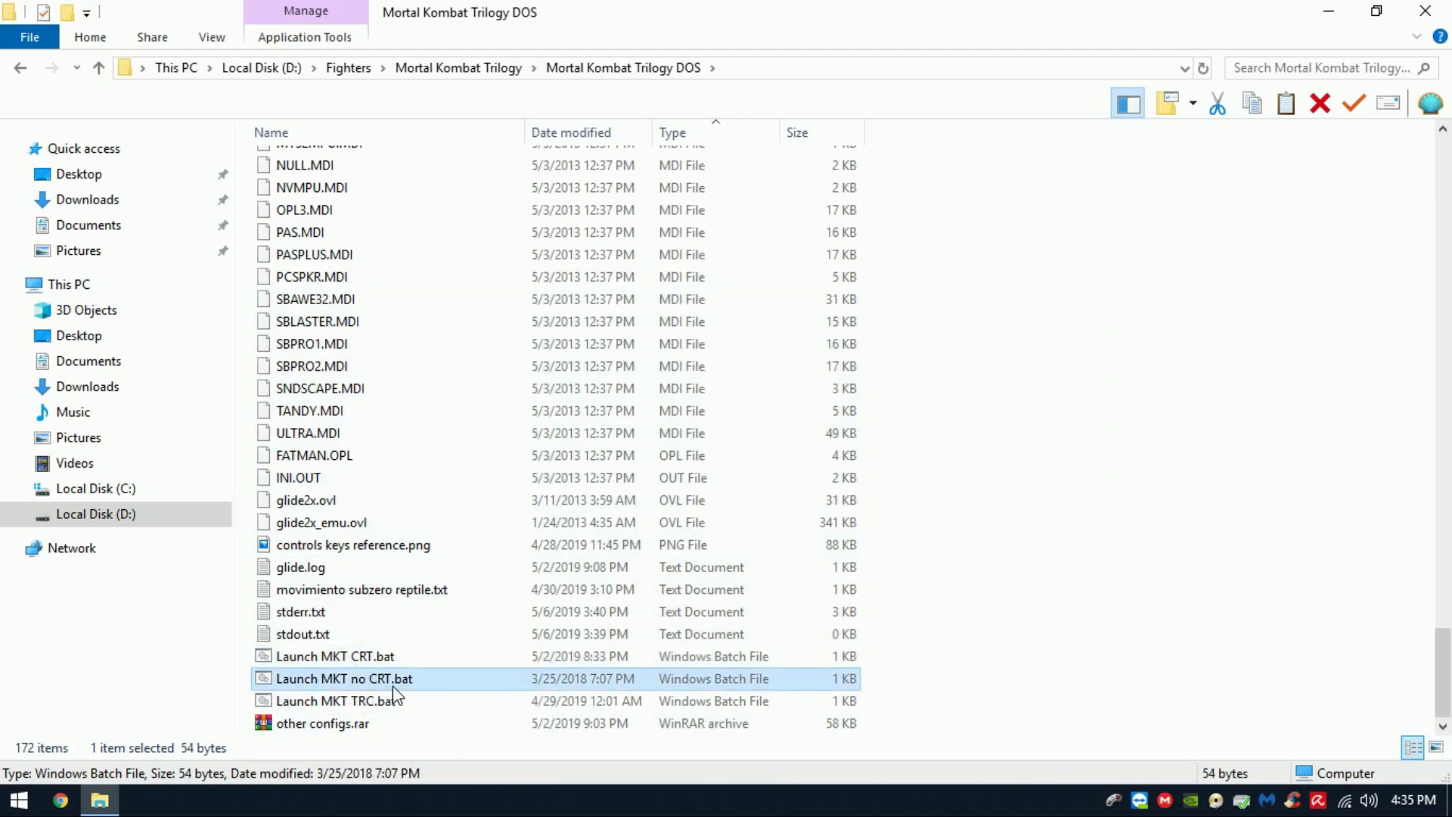
{"action": "left_click", "coordinate": [388, 699]}
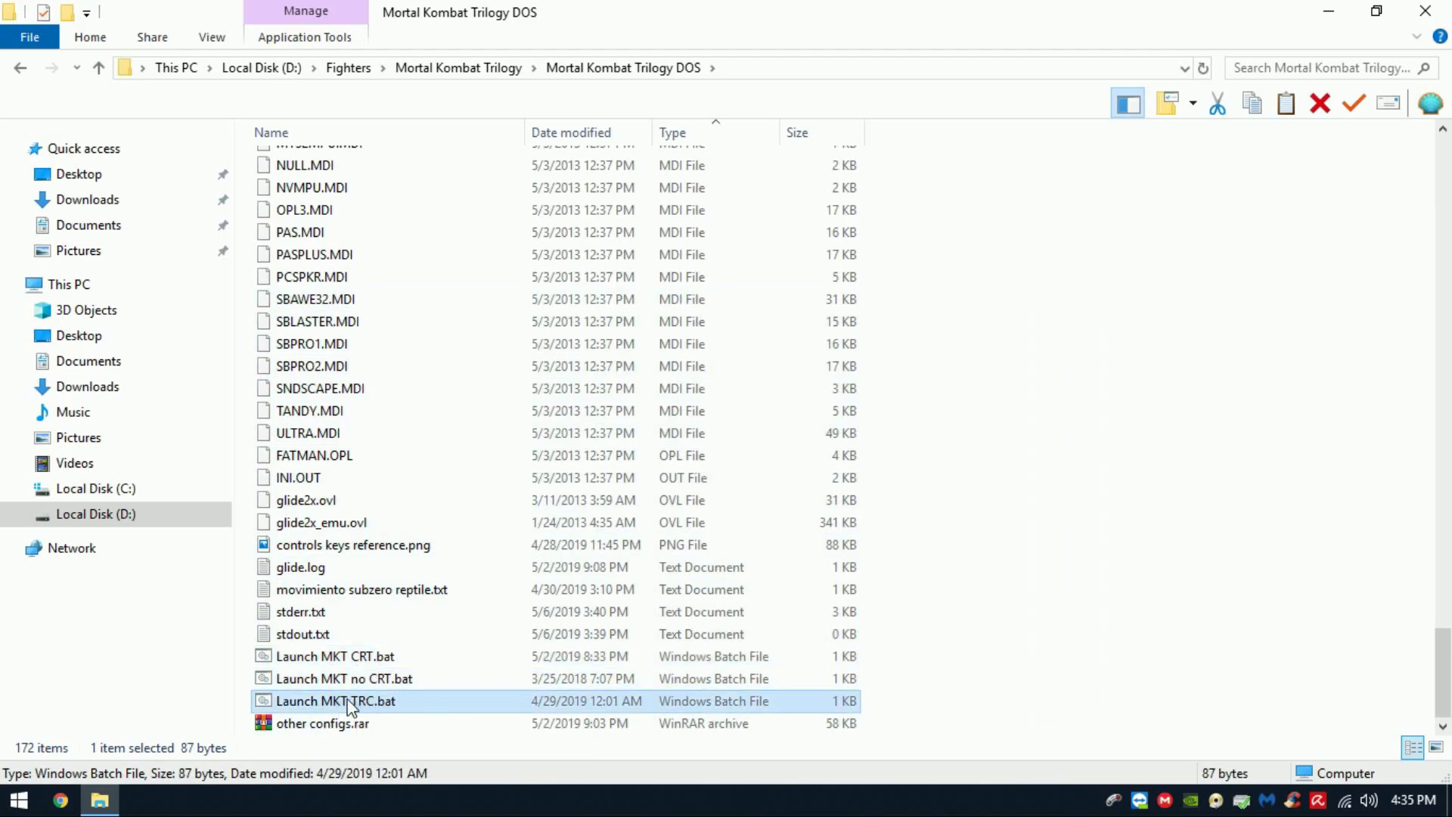
{"action": "left_click", "coordinate": [412, 681]}
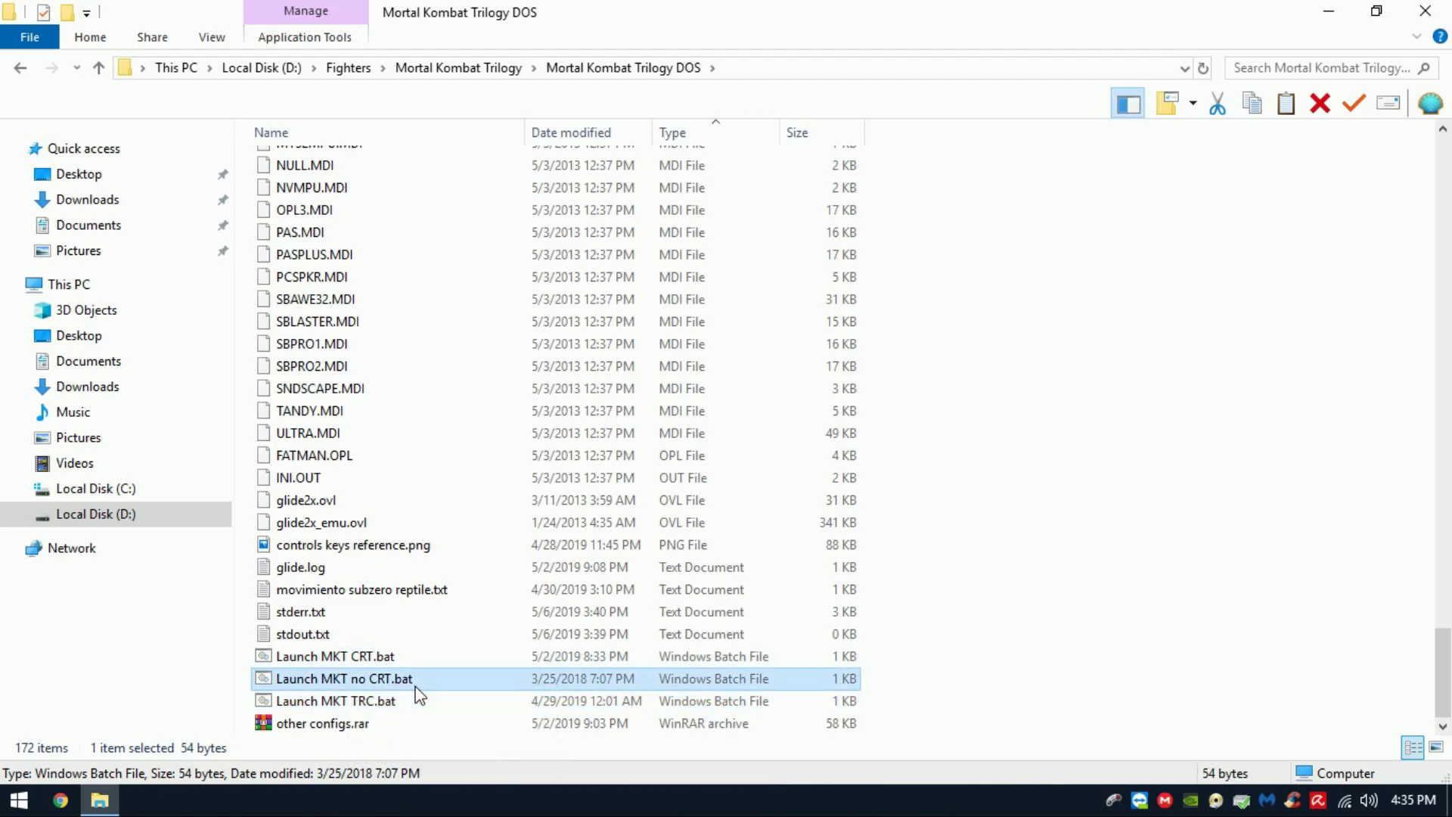
{"action": "left_click", "coordinate": [378, 660]}
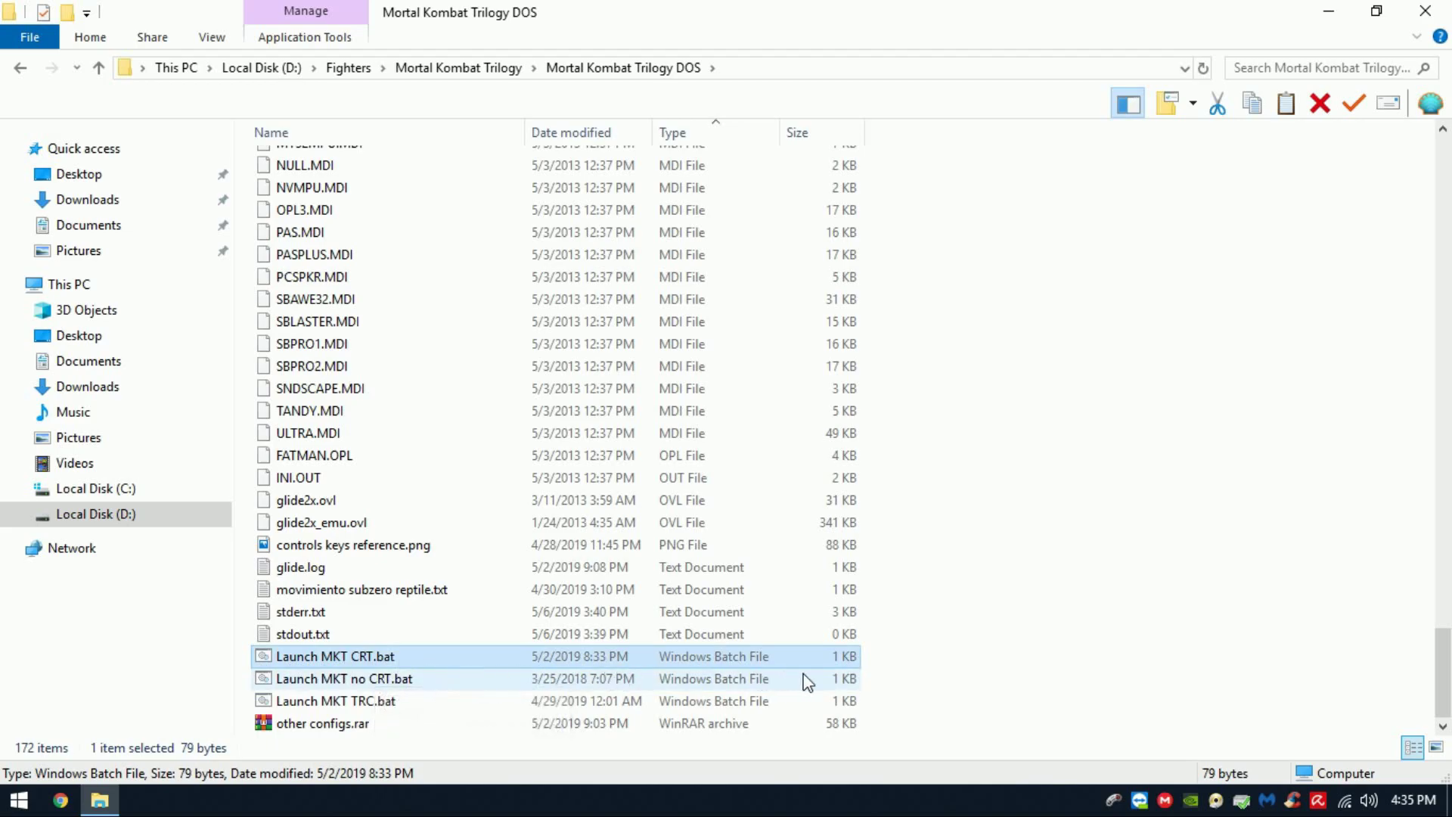
{"action": "left_click", "coordinate": [326, 680]}
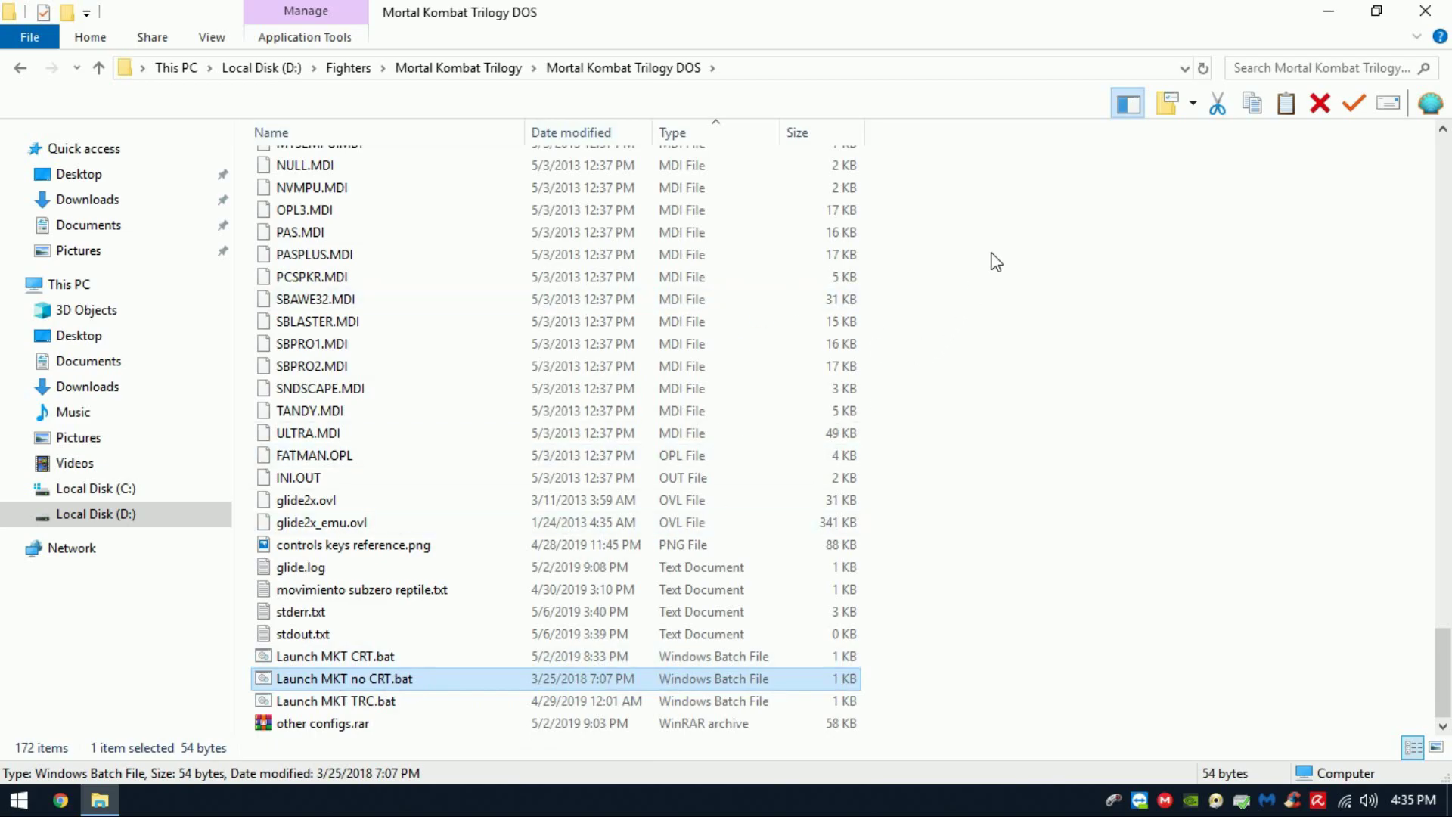
{"action": "left_click_drag", "start_coordinate": [991, 250], "coordinate": [379, 707]}
Return to the parent Mortal Kombat Trilogy folder and reopen the Mortal Kombat Trilogy DOS subfolder
{"action": "left_click", "coordinate": [17, 71]}
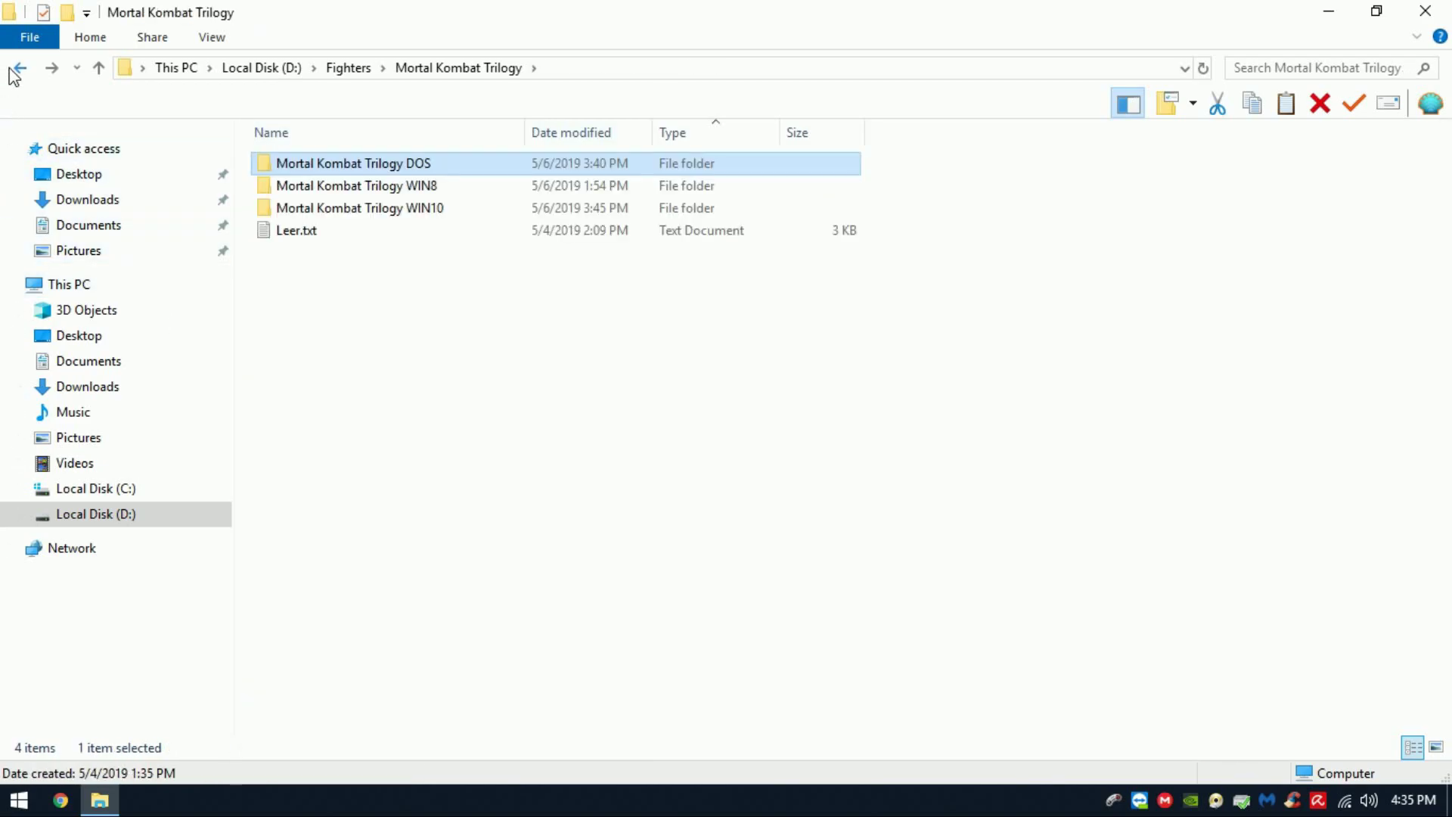
{"action": "left_click", "coordinate": [350, 282]}
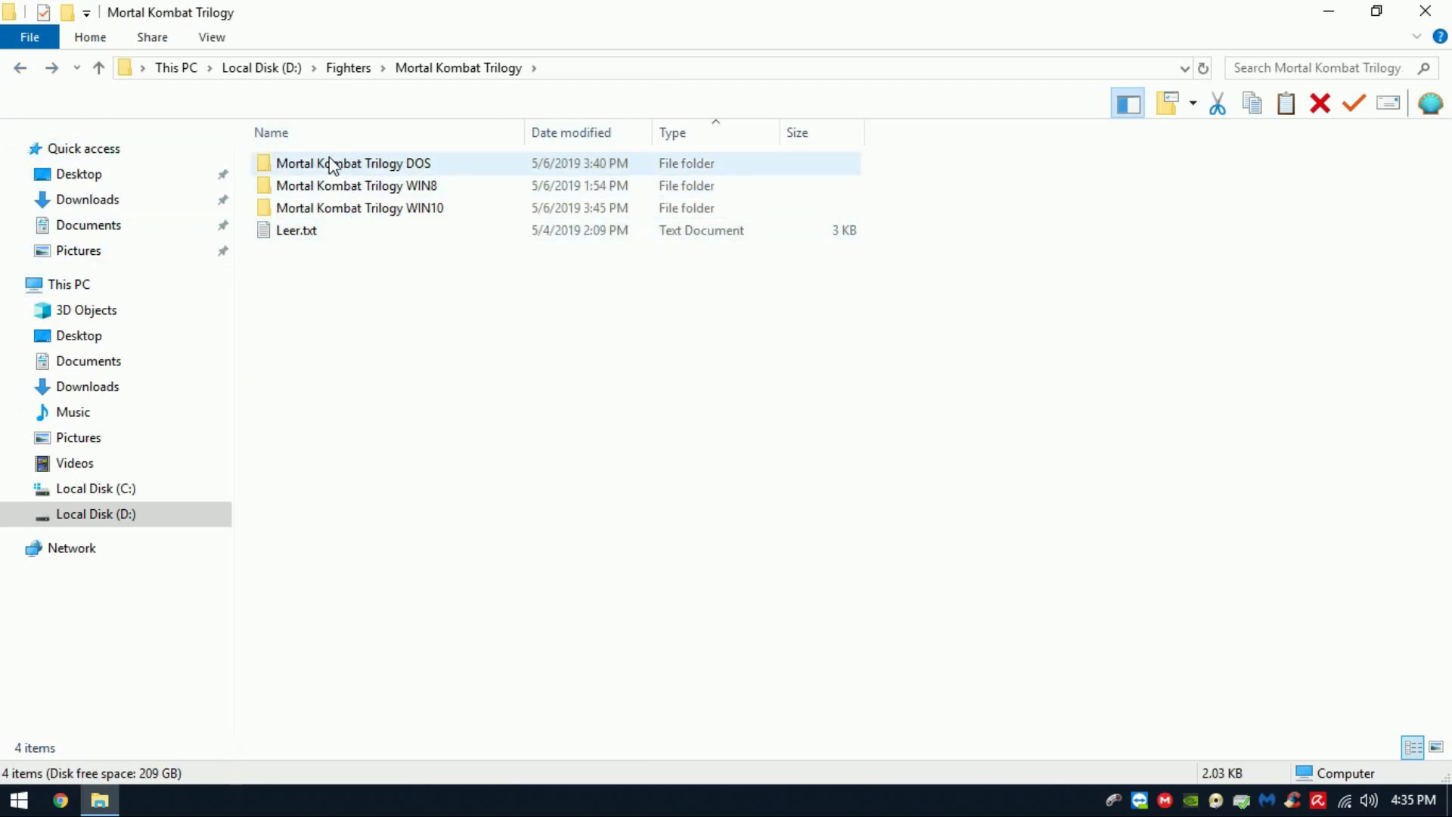
{"action": "mouse_move", "coordinate": [333, 165]}
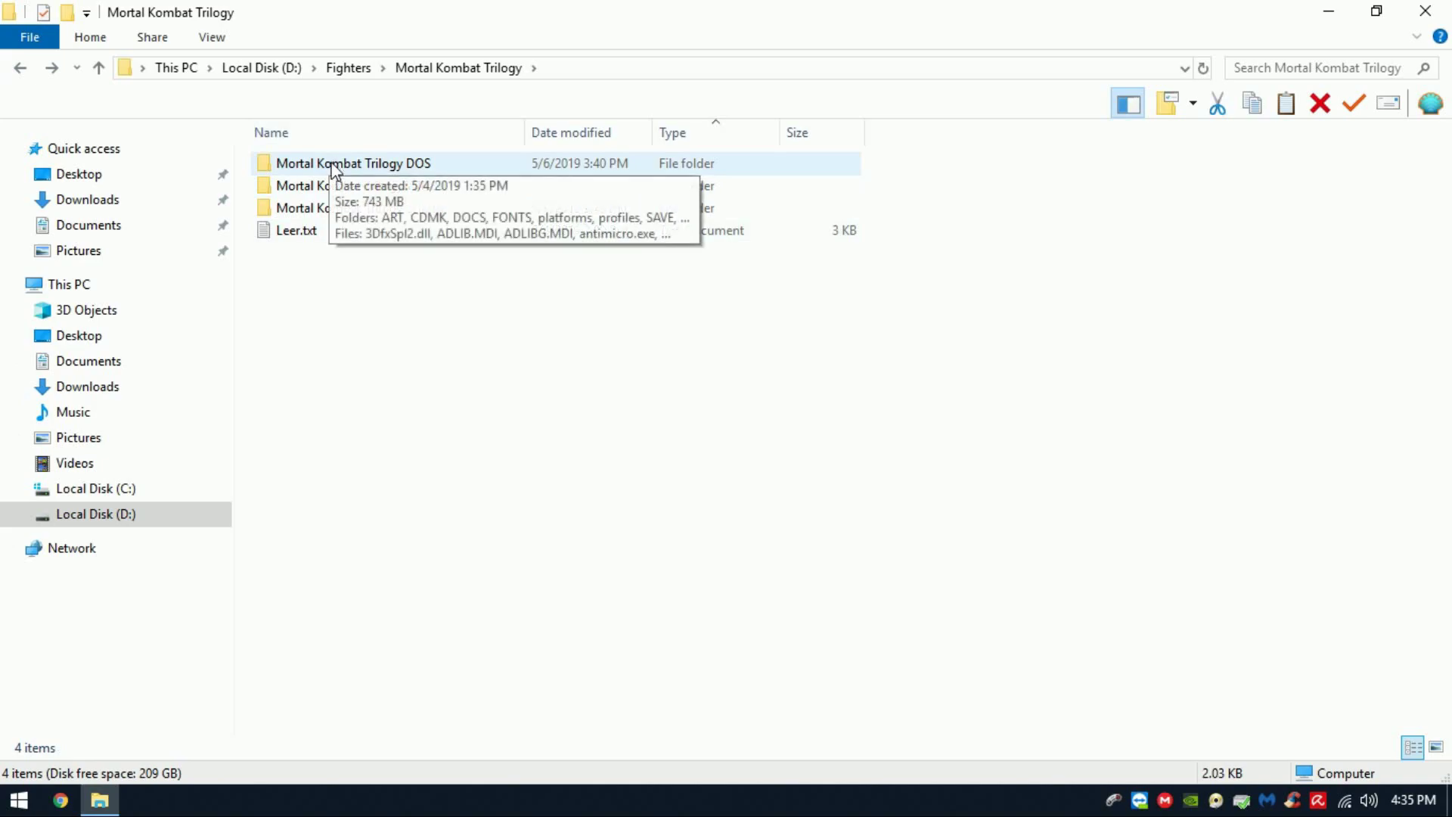
{"action": "left_click", "coordinate": [401, 165]}
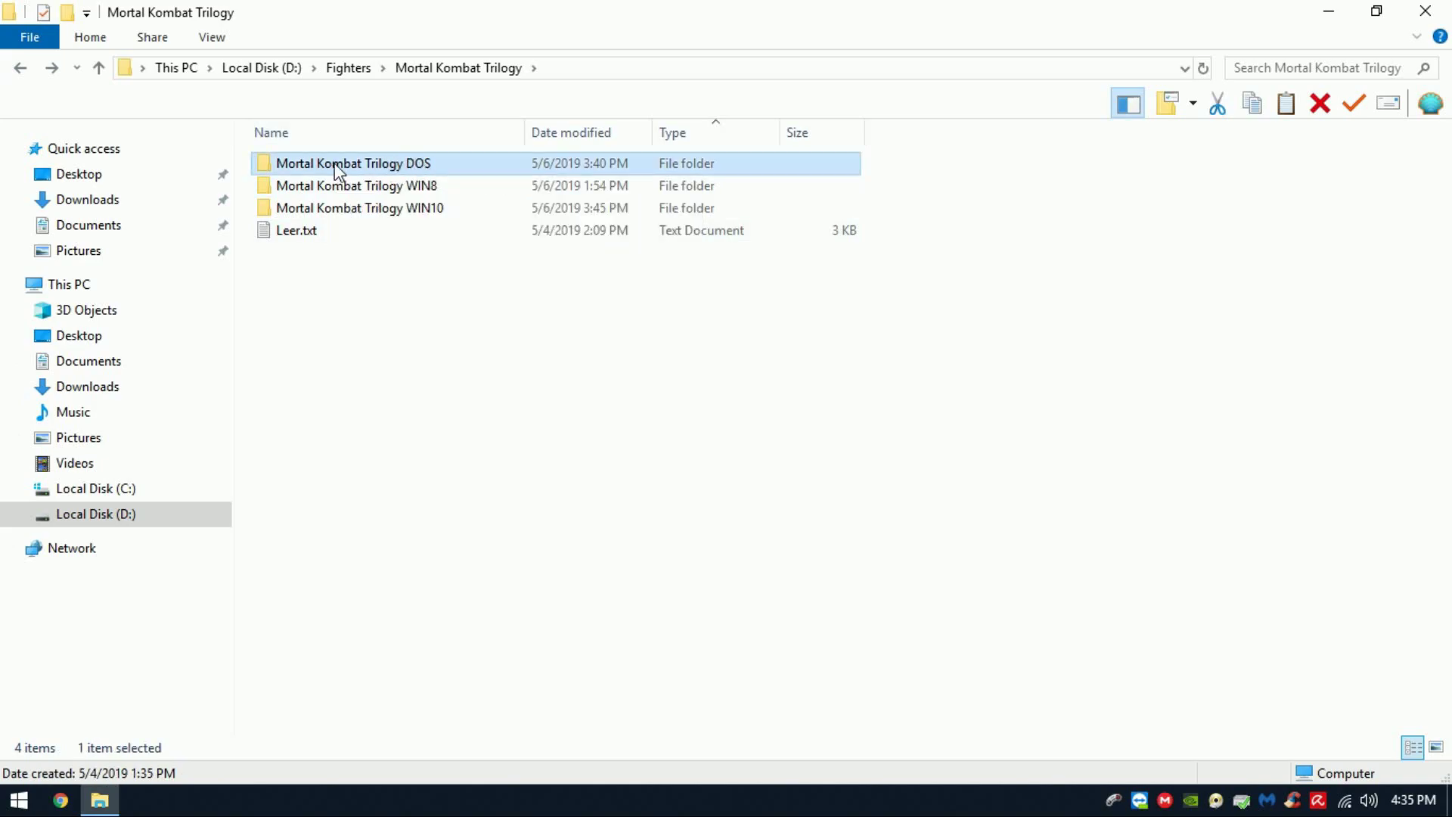
{"action": "double_click", "coordinate": [420, 170]}
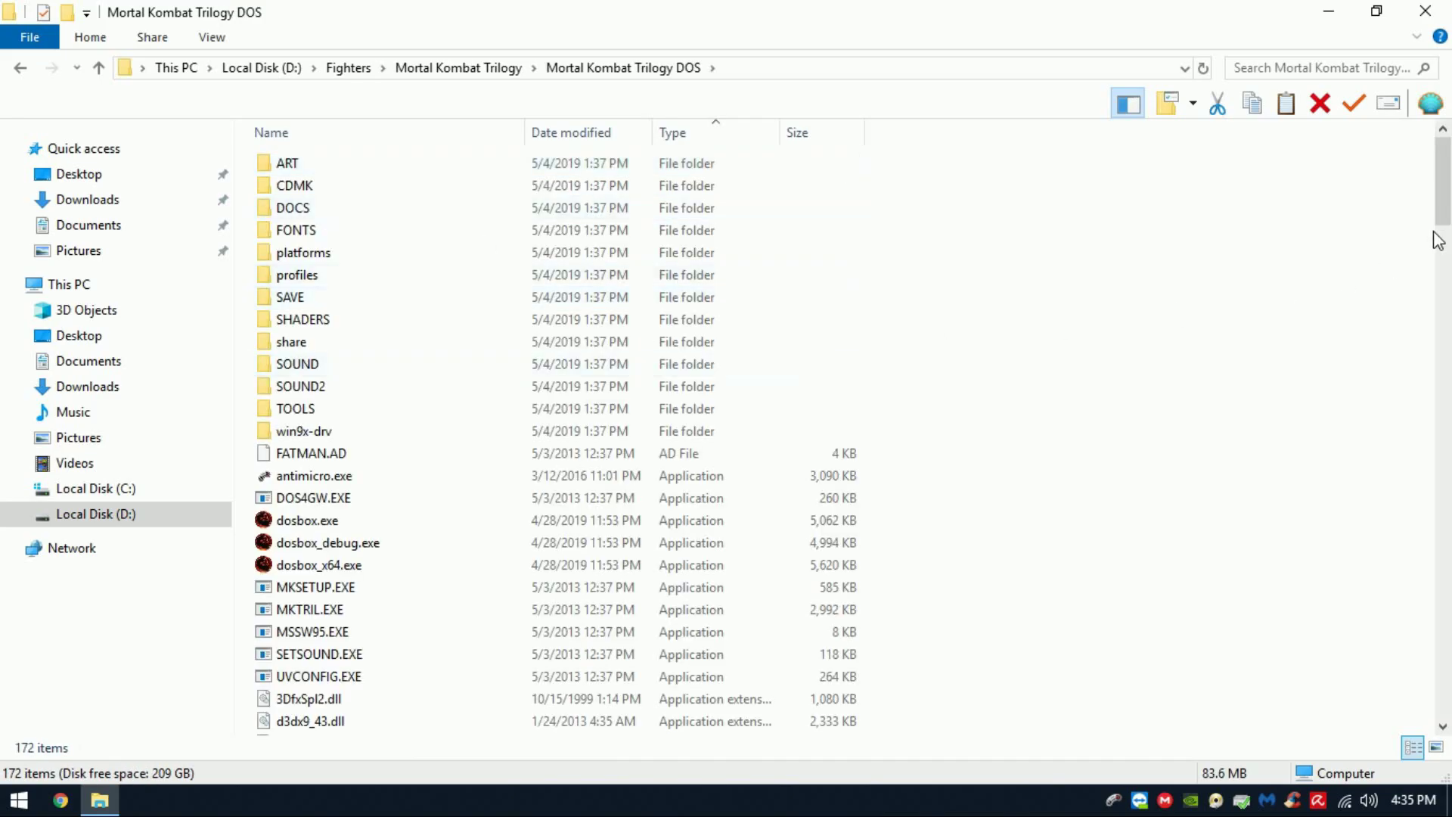
Locate the game's configuration files beside dosbox.conf in the DOS folder and open MKTRIL.CFG
{"action": "left_click_drag", "start_coordinate": [1438, 241], "coordinate": [1450, 634]}
{"action": "scroll", "coordinate": [882, 431], "scroll_direction": "up", "scroll_amount": 12}
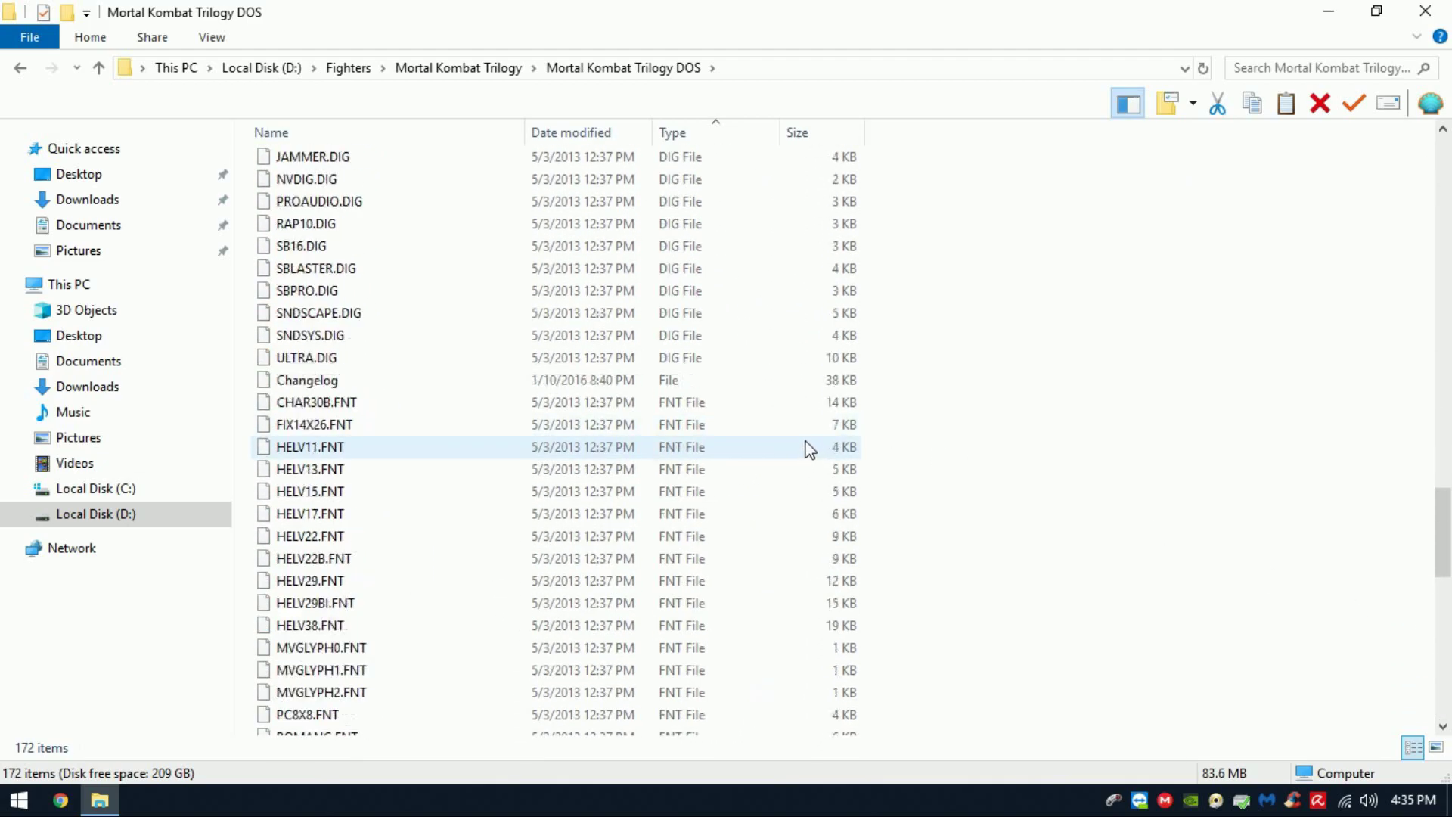
{"action": "scroll", "coordinate": [809, 449], "scroll_direction": "up", "scroll_amount": 5}
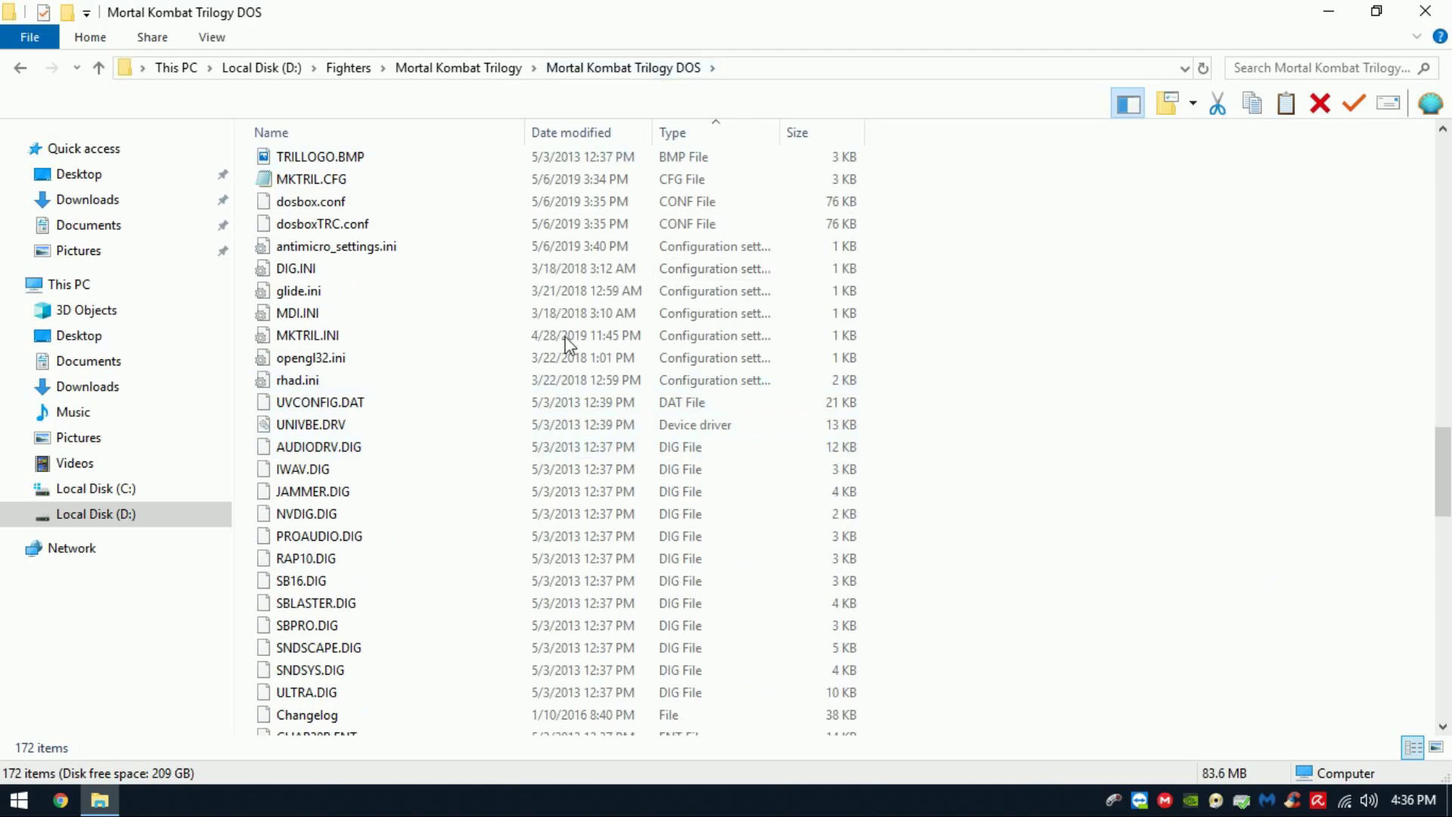
{"action": "scroll", "coordinate": [522, 393], "scroll_direction": "up", "scroll_amount": 6}
{"action": "scroll", "coordinate": [473, 440], "scroll_direction": "down", "scroll_amount": 1}
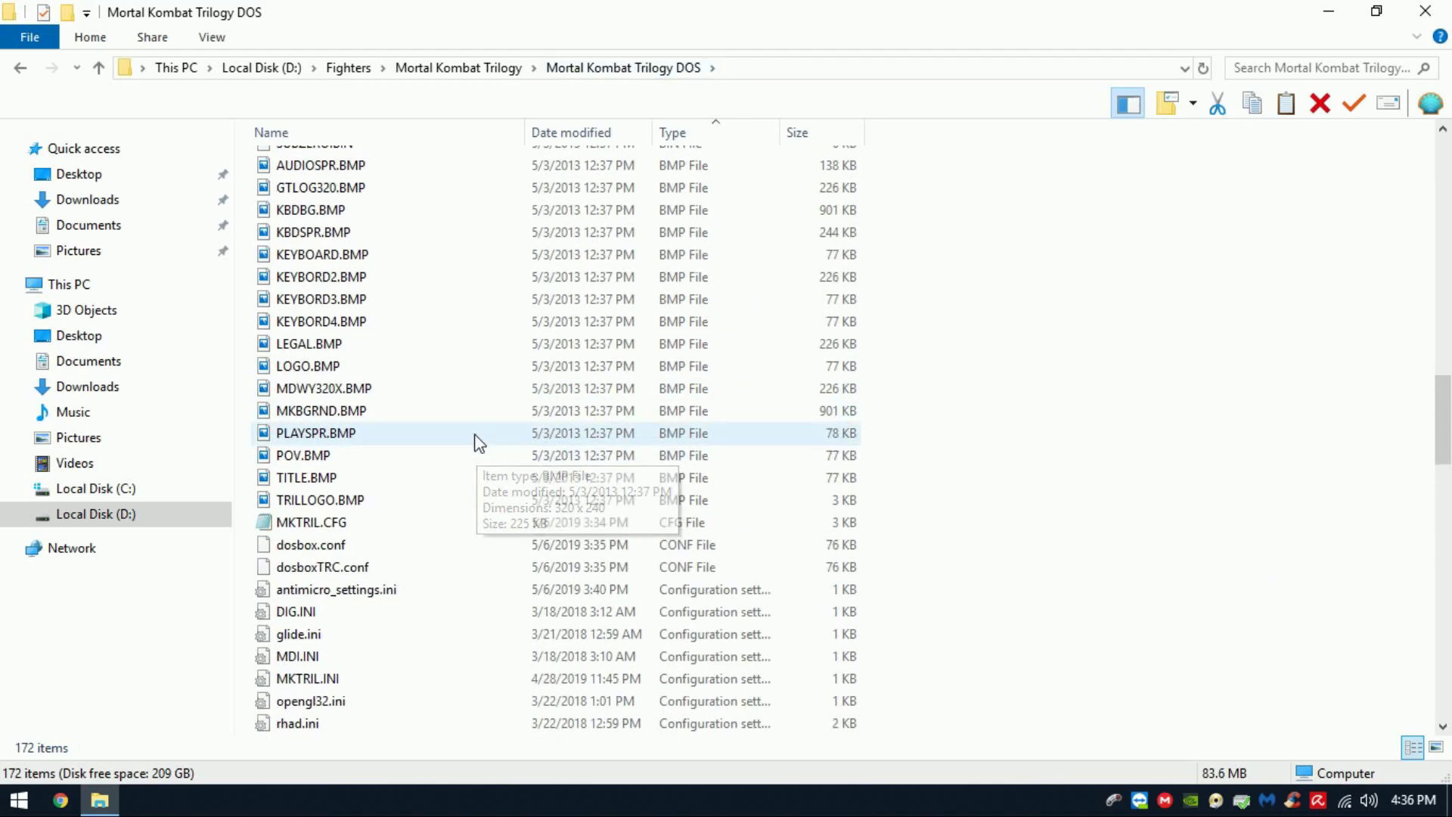
{"action": "left_click", "coordinate": [359, 527]}
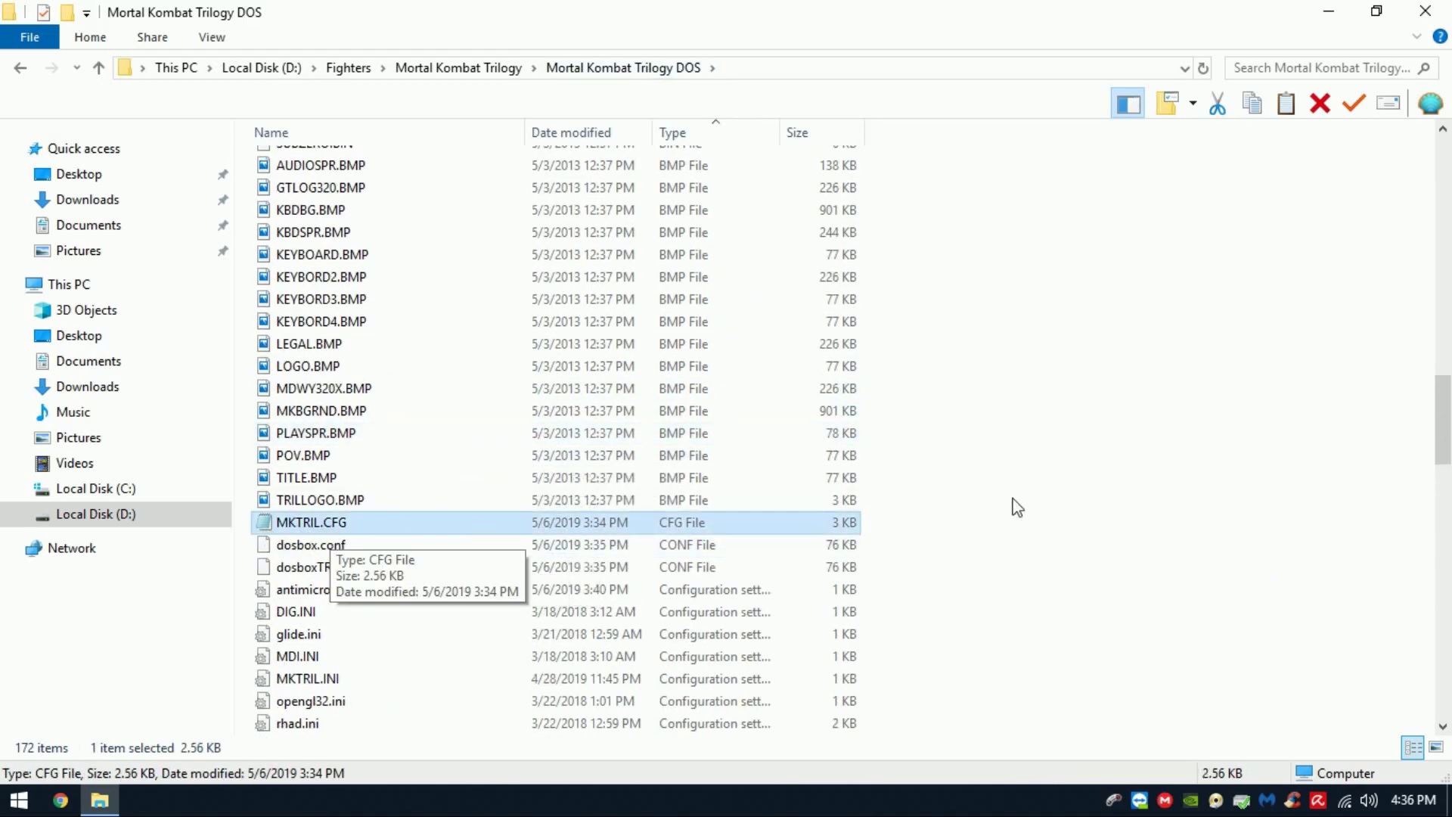
{"action": "left_click_drag", "start_coordinate": [1443, 408], "coordinate": [1446, 663]}
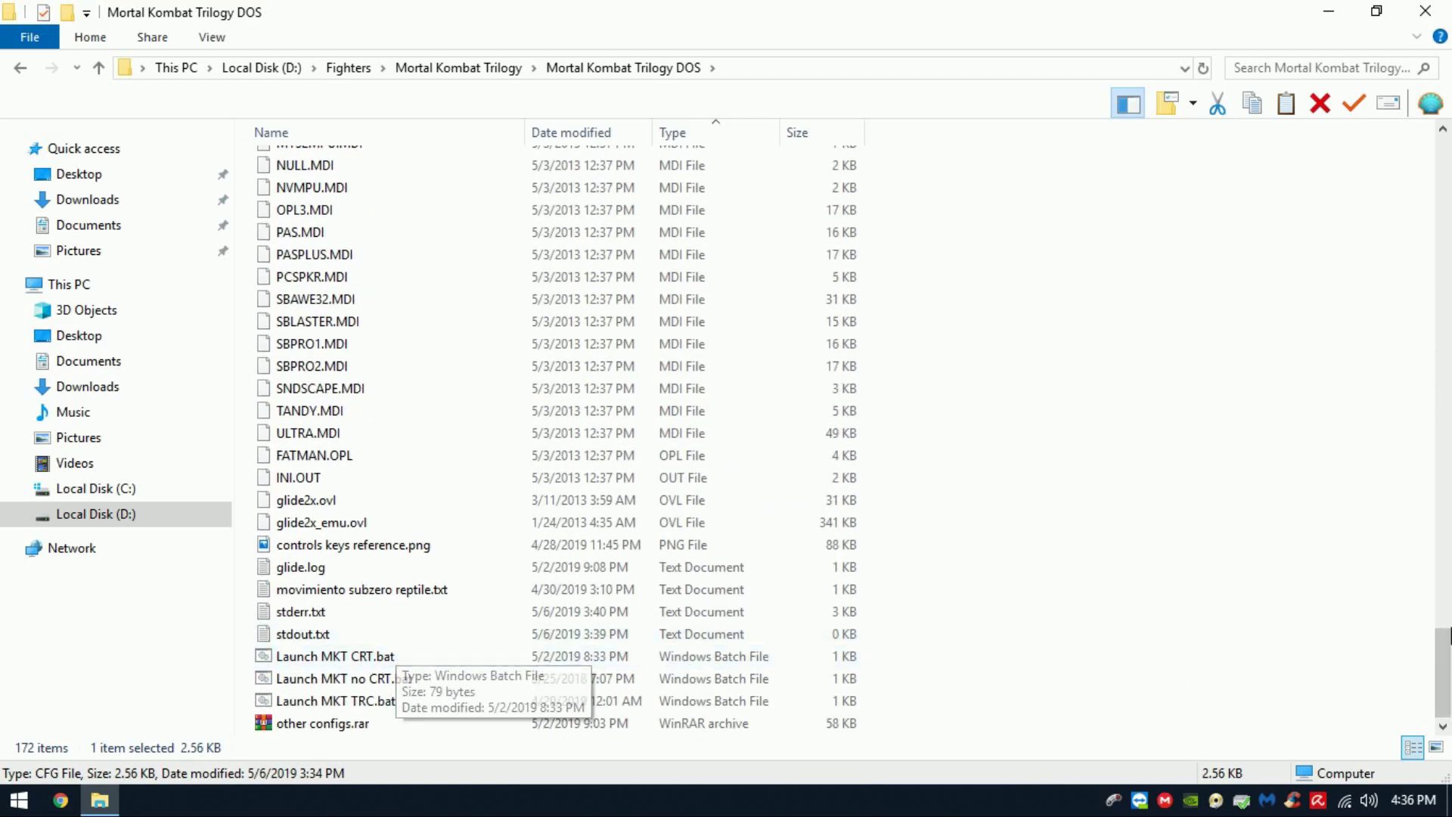
{"action": "scroll", "coordinate": [1220, 641], "scroll_direction": "up", "scroll_amount": 20}
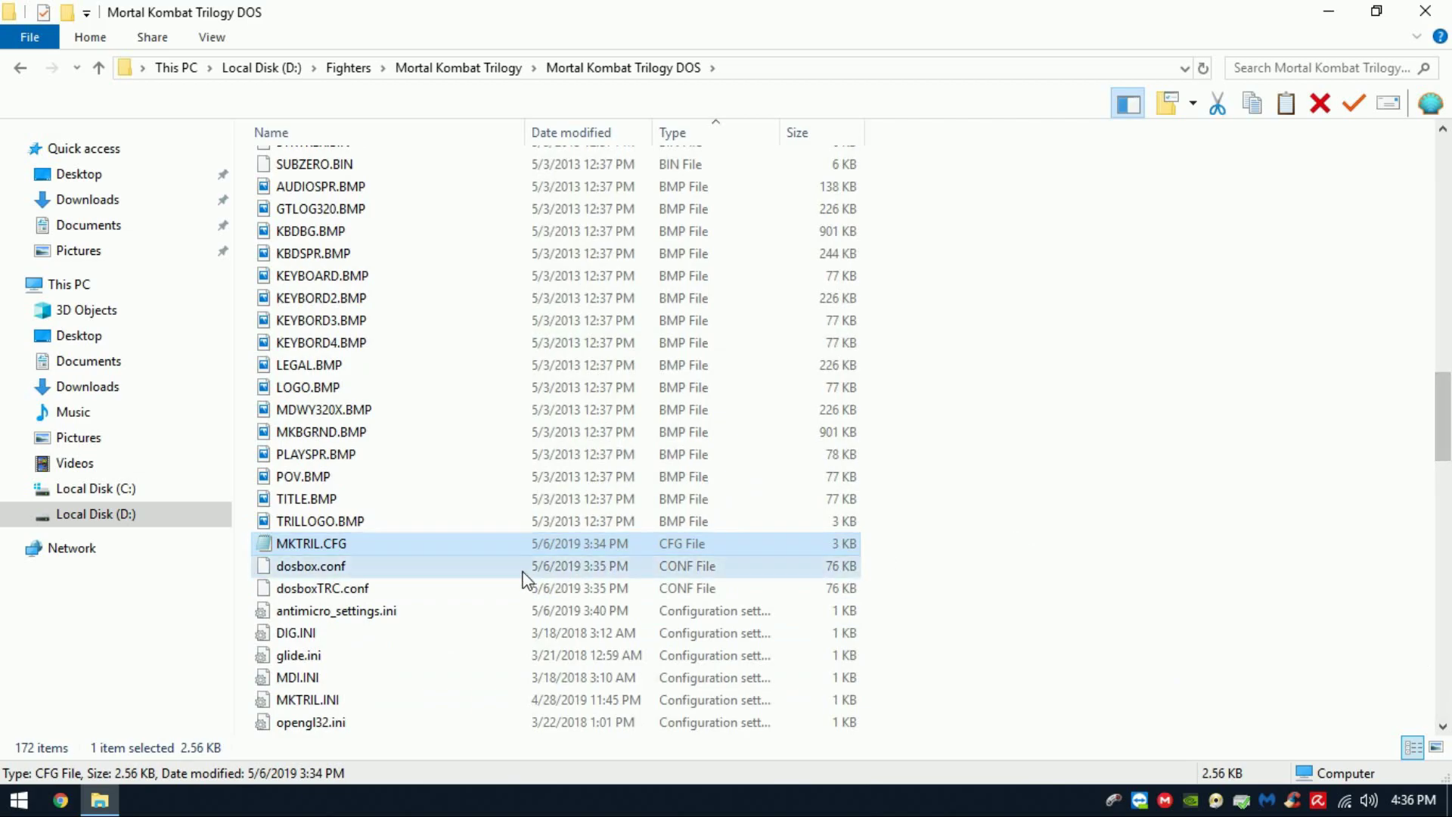
{"action": "left_click", "coordinate": [278, 568]}
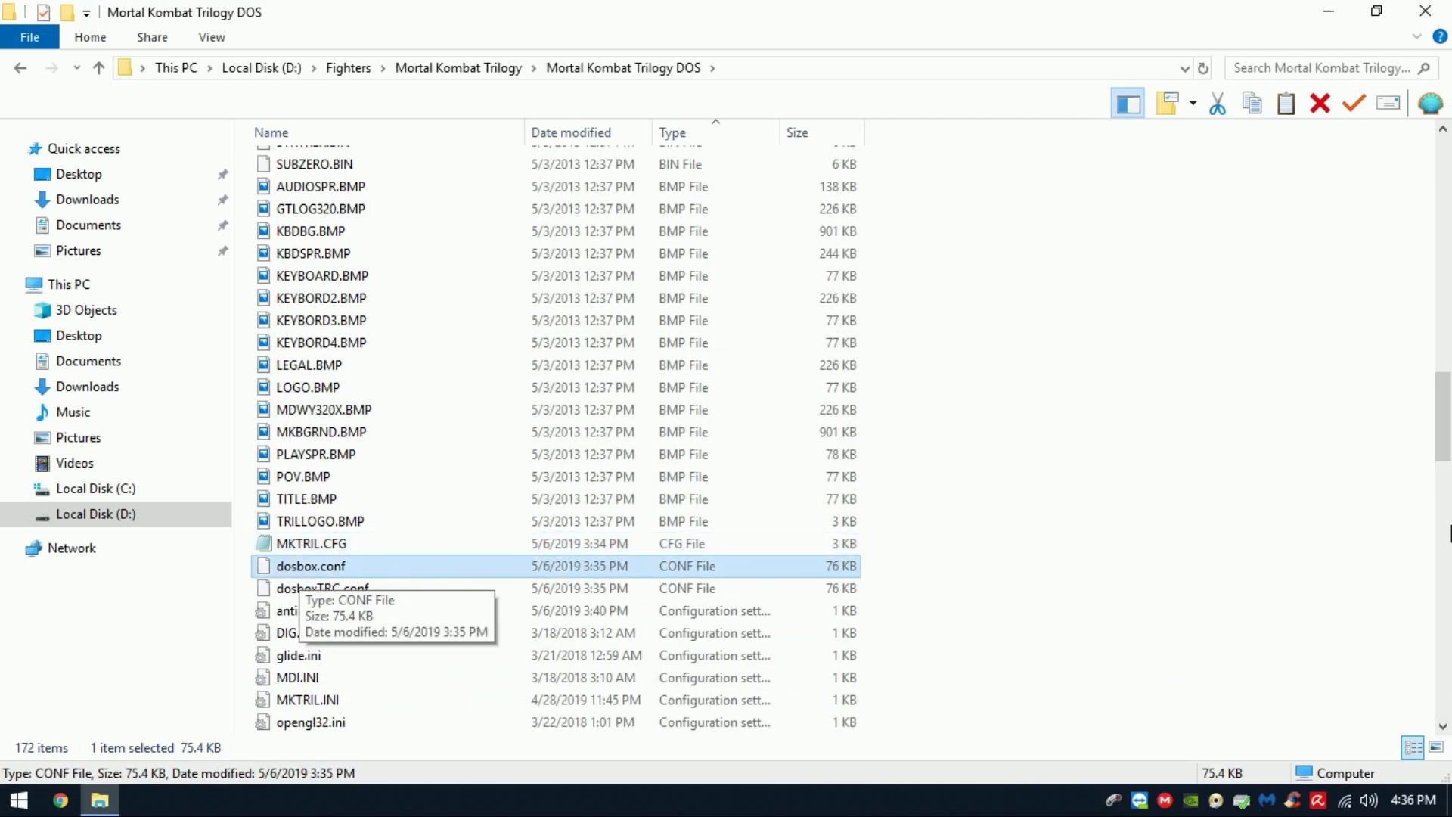
{"action": "mouse_move", "coordinate": [1443, 416]}
{"action": "left_mouse_down"}
{"action": "mouse_move", "coordinate": [1446, 711]}
{"action": "mouse_move", "coordinate": [1448, 408]}
{"action": "mouse_move", "coordinate": [1449, 430]}
{"action": "left_mouse_up"}
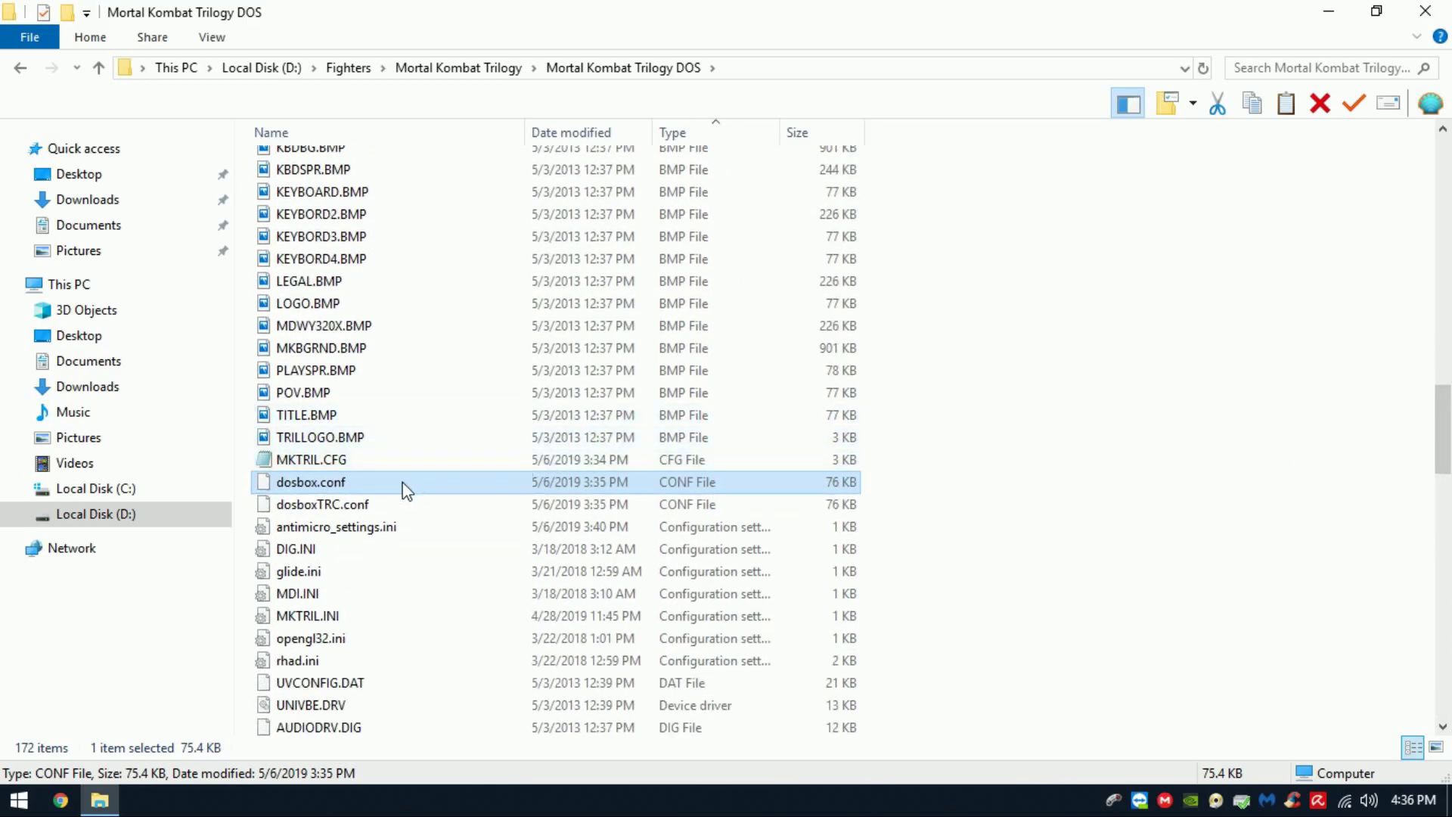
{"action": "double_click", "coordinate": [395, 464]}
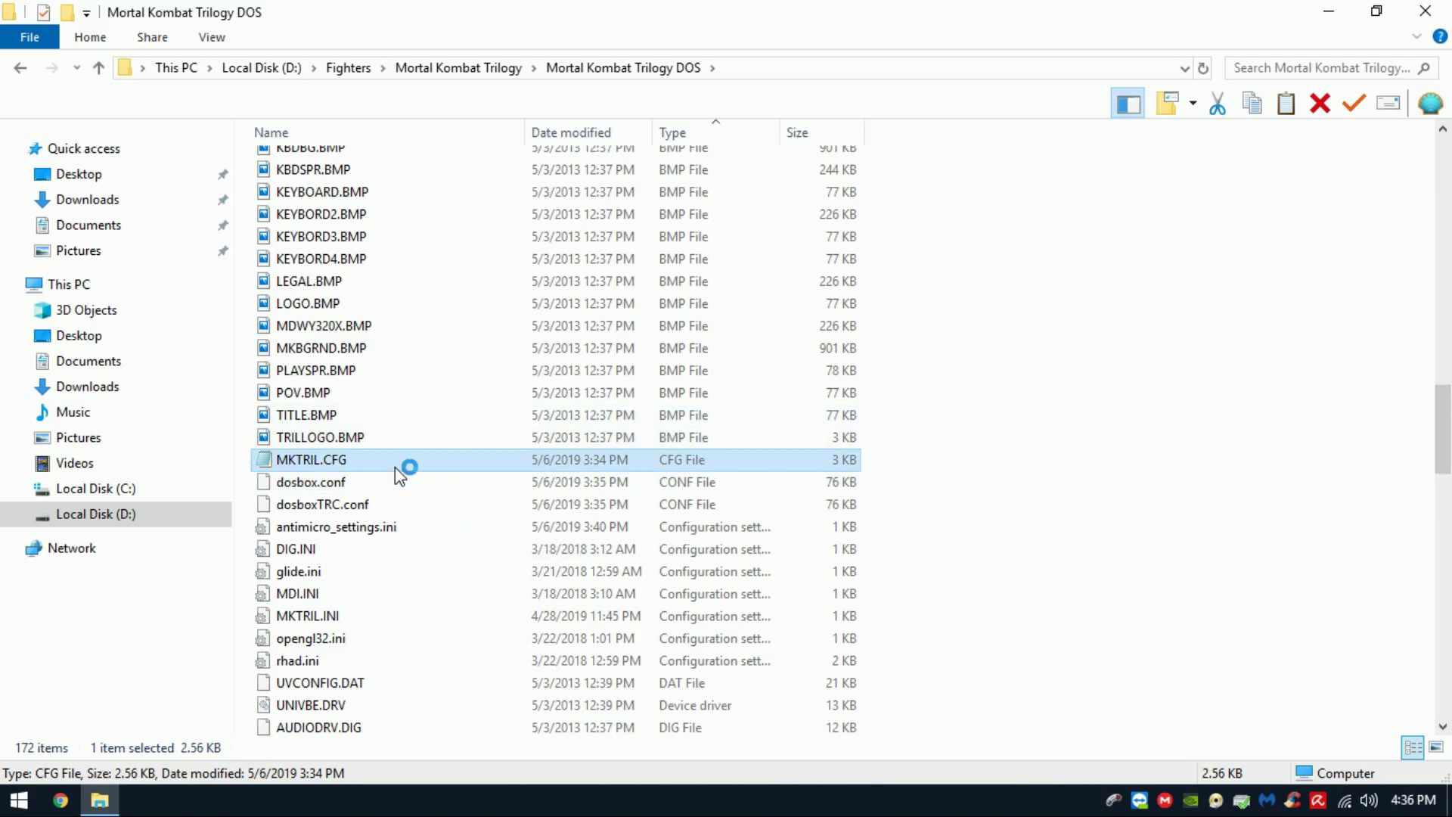
Open MKTRIL.CFG in Notepad++ and find the text "mortal kombat" in it
{"action": "right_click", "coordinate": [394, 467]}
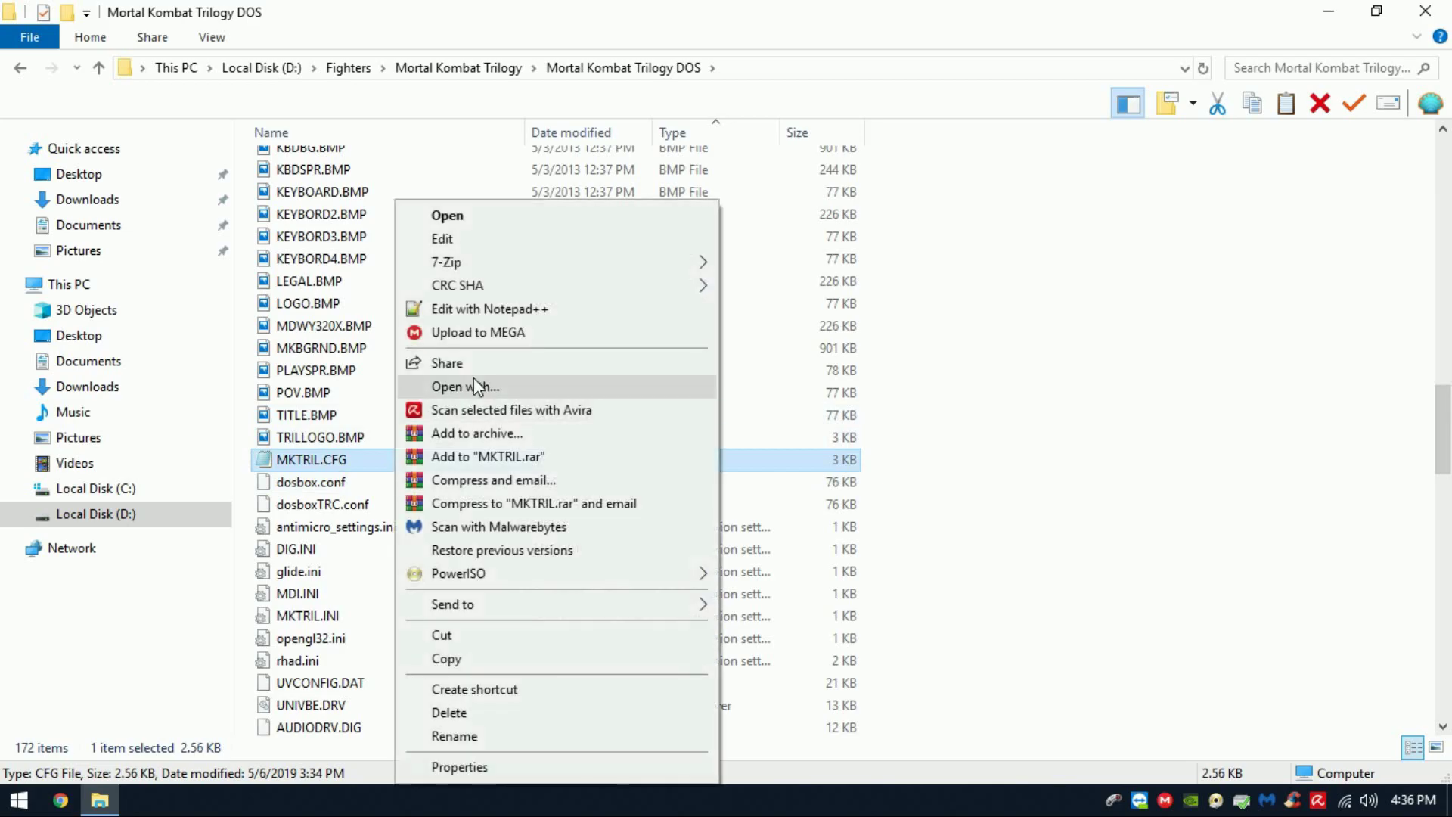
{"action": "left_click", "coordinate": [515, 316]}
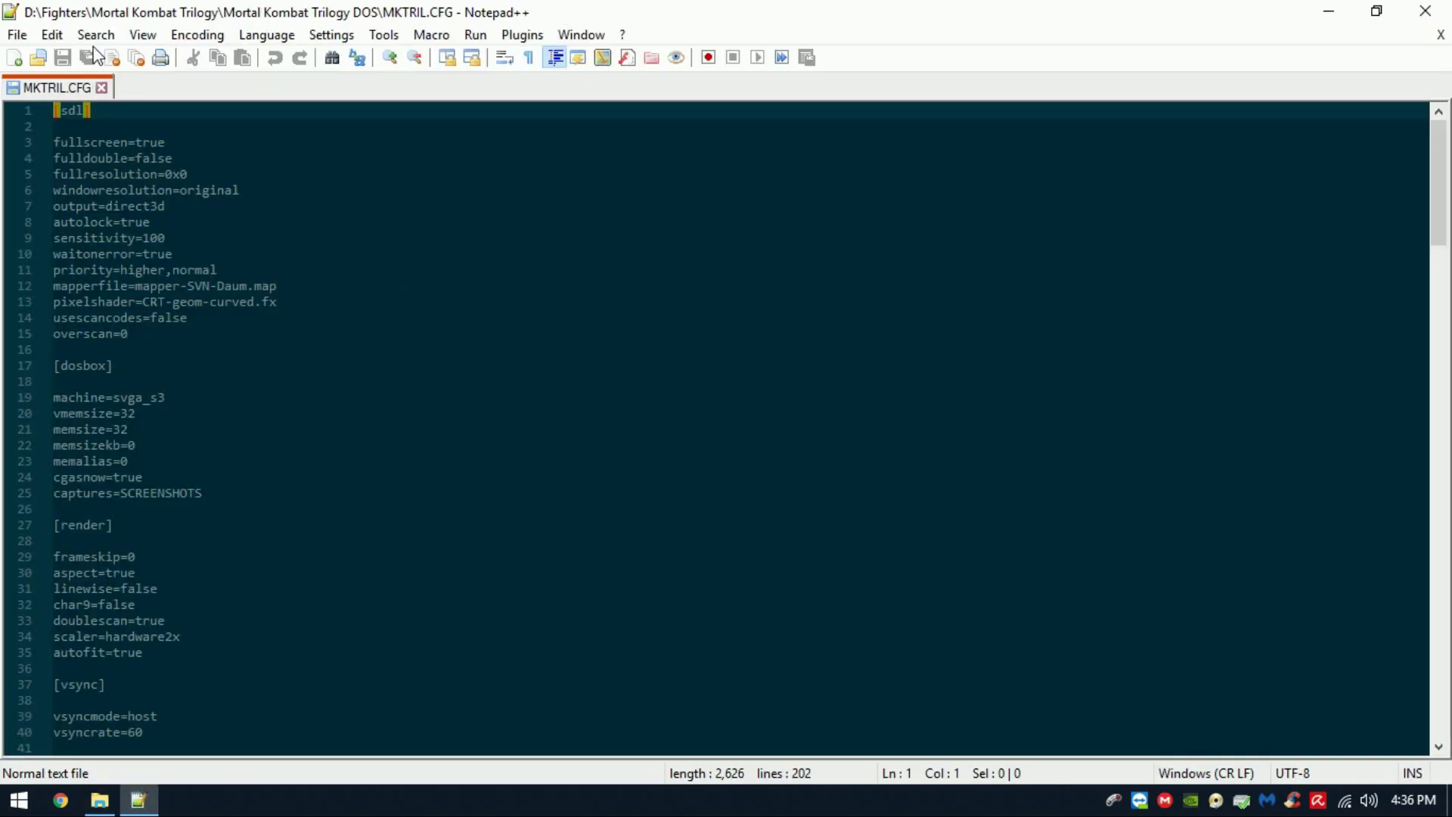
{"action": "left_click", "coordinate": [327, 59]}
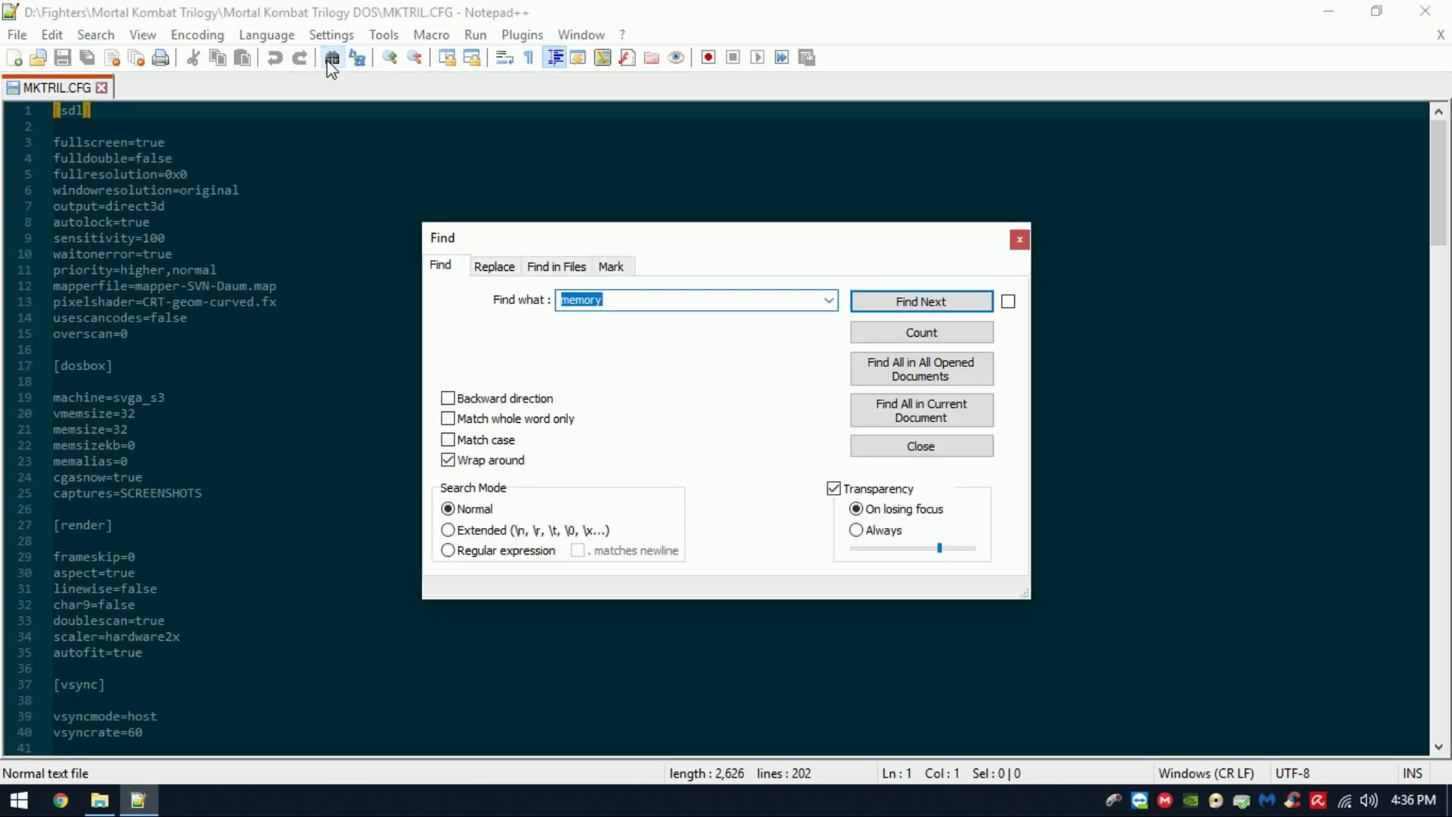
{"action": "type", "text": "mo"}
{"action": "key", "text": "Return"}
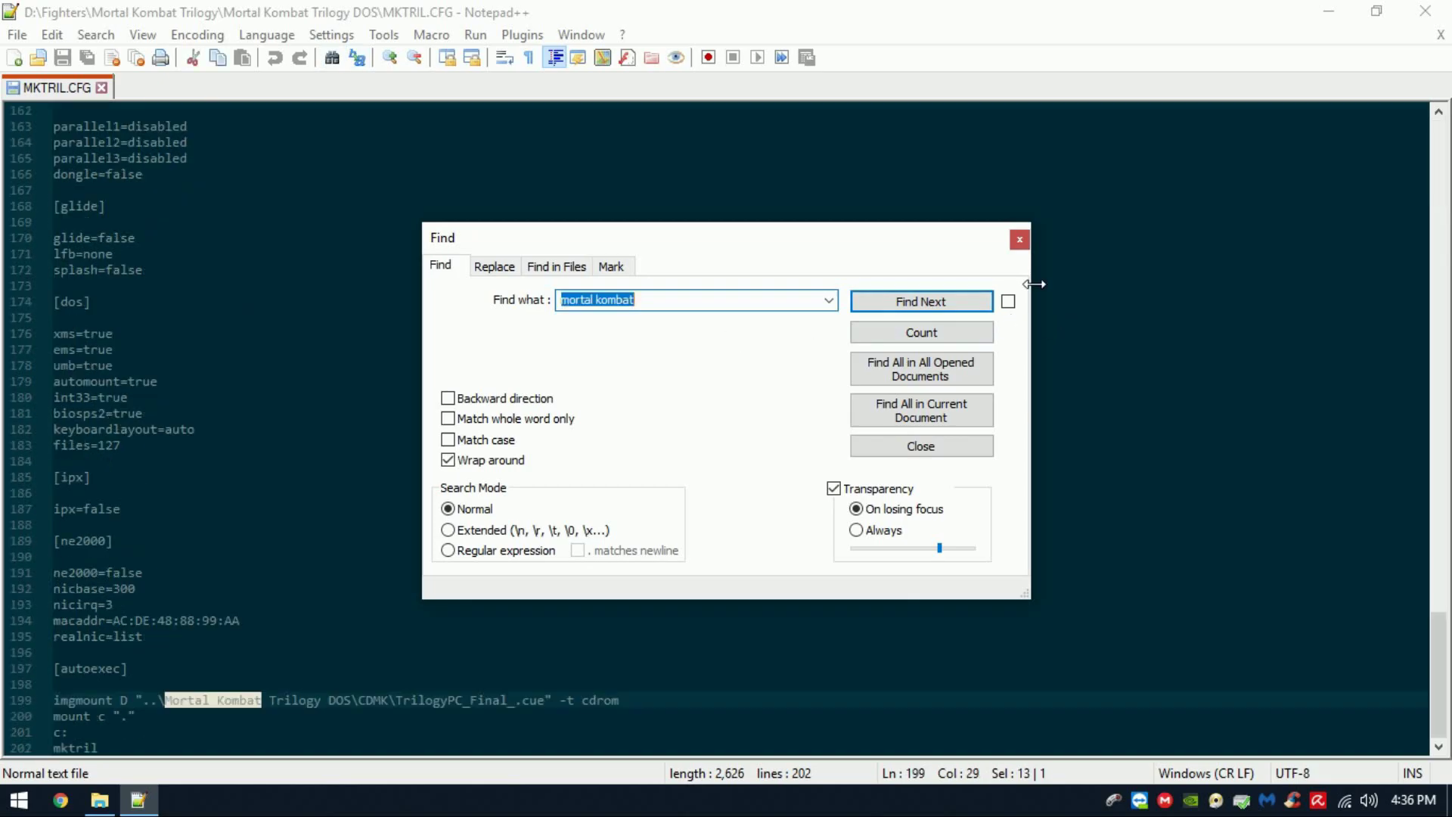
Check the Mortal Kombat Trilogy DOS folder path in the imgmount line under autoexec and close the file
{"action": "left_click", "coordinate": [1020, 240]}
{"action": "left_click", "coordinate": [262, 704]}
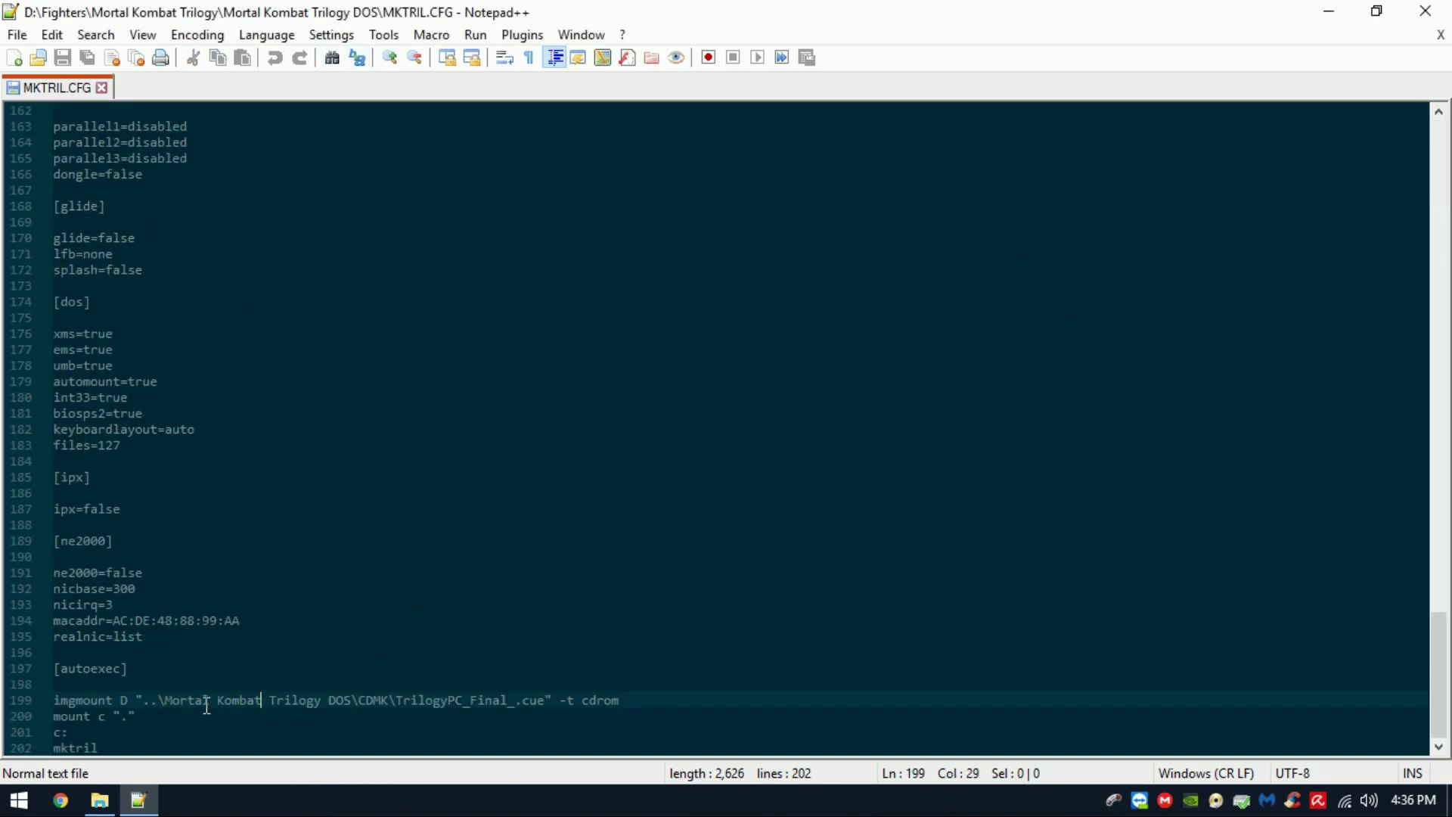
{"action": "mouse_move", "coordinate": [172, 702]}
{"action": "left_mouse_down"}
{"action": "mouse_move", "coordinate": [350, 705]}
{"action": "mouse_move", "coordinate": [179, 704]}
{"action": "left_mouse_up"}
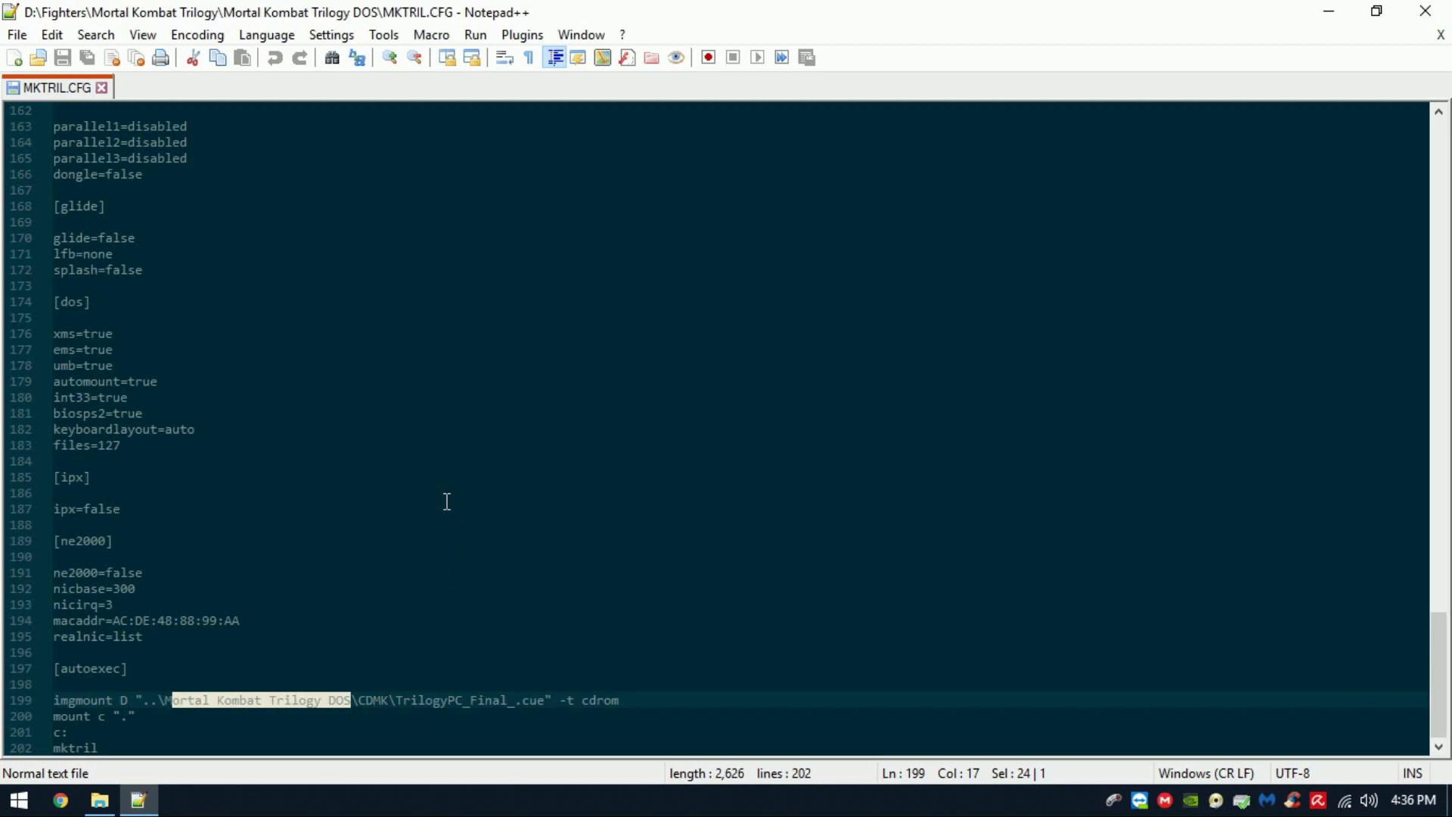
{"action": "left_click", "coordinate": [1425, 11]}
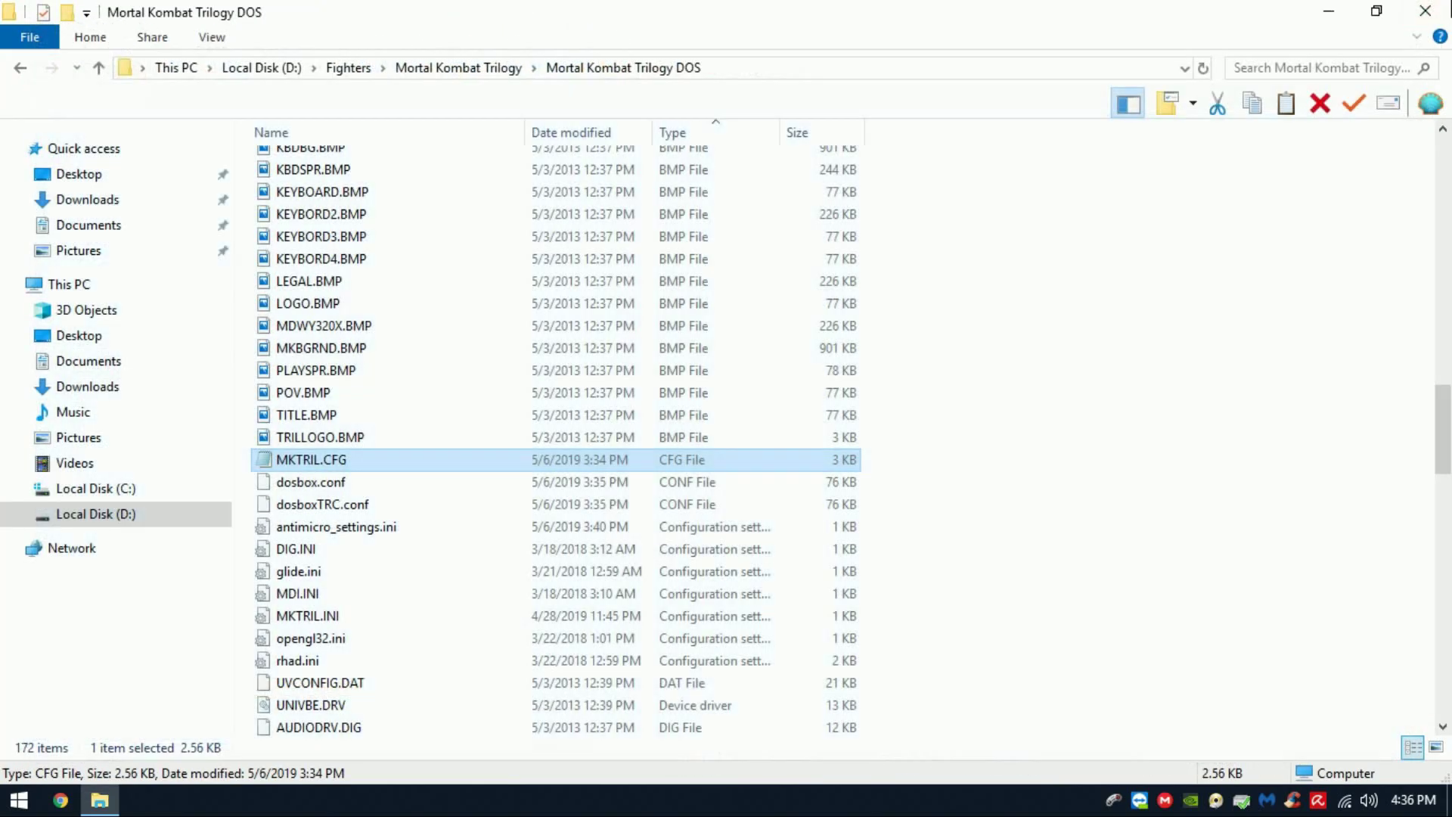
Inspect the TrilogyPC_Final_ .bin and .cue disc image files in the CDMK folder and return to the DOS folder
{"action": "scroll", "coordinate": [963, 503], "scroll_direction": "up", "scroll_amount": 7}
{"action": "left_click_drag", "start_coordinate": [1447, 361], "coordinate": [1445, 133]}
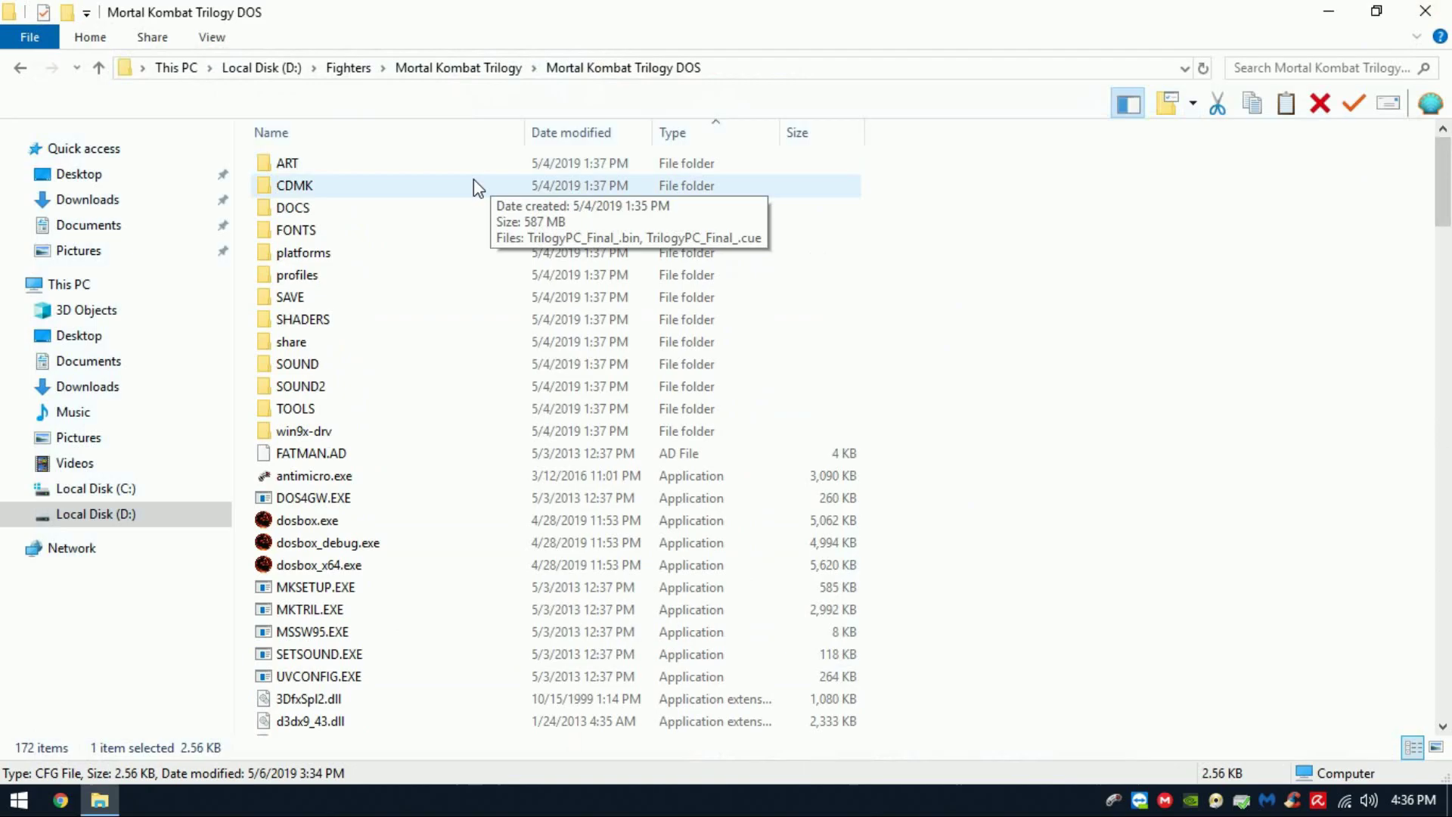
{"action": "double_click", "coordinate": [421, 189]}
{"action": "left_click_drag", "start_coordinate": [453, 233], "coordinate": [397, 174]}
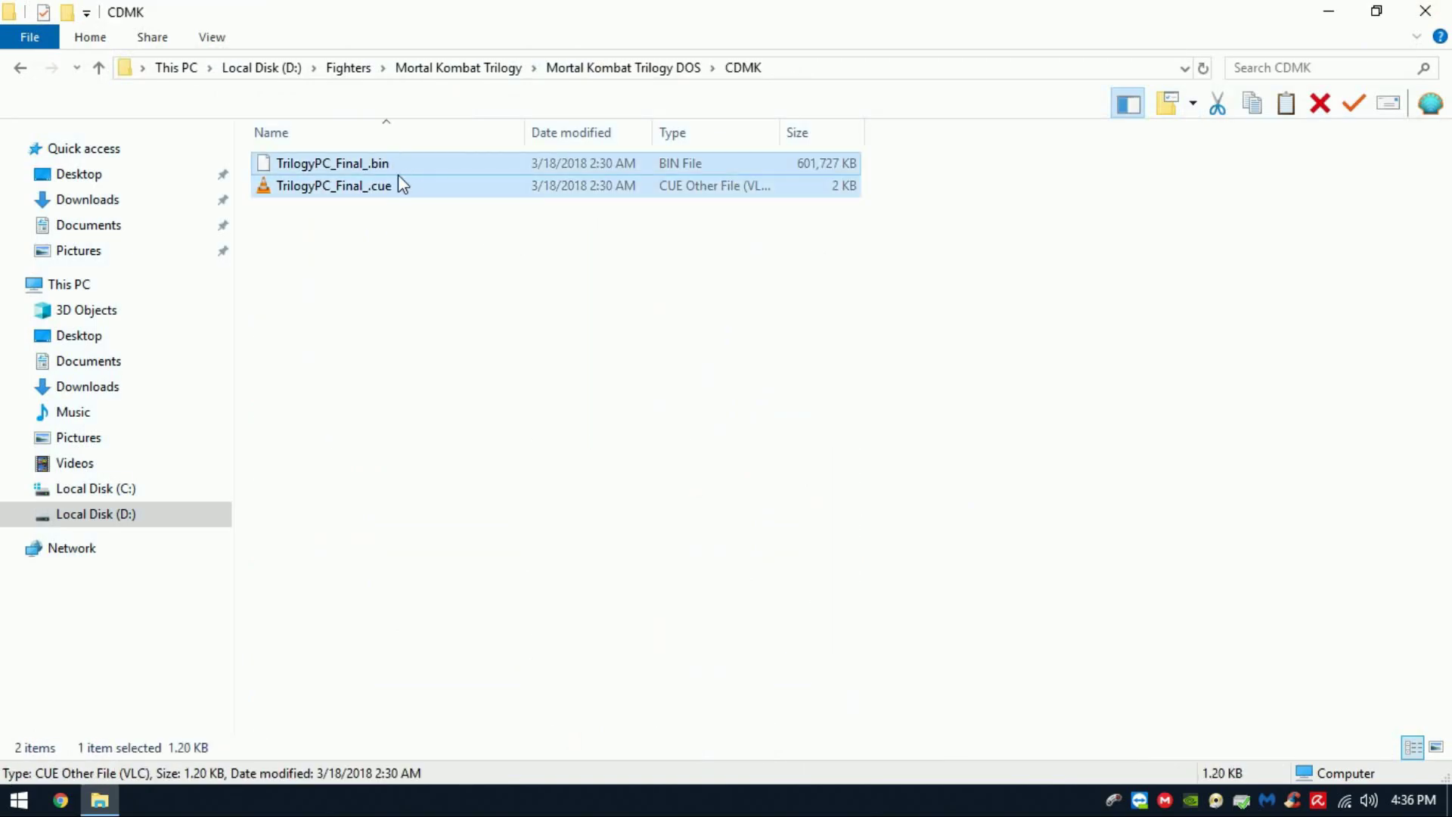
{"action": "left_click", "coordinate": [20, 68]}
Locate antimicro.exe in the Mortal Kombat Trilogy DOS folder
{"action": "scroll", "coordinate": [977, 394], "scroll_direction": "down", "scroll_amount": 7}
{"action": "left_click_drag", "start_coordinate": [1443, 249], "coordinate": [1443, 186]}
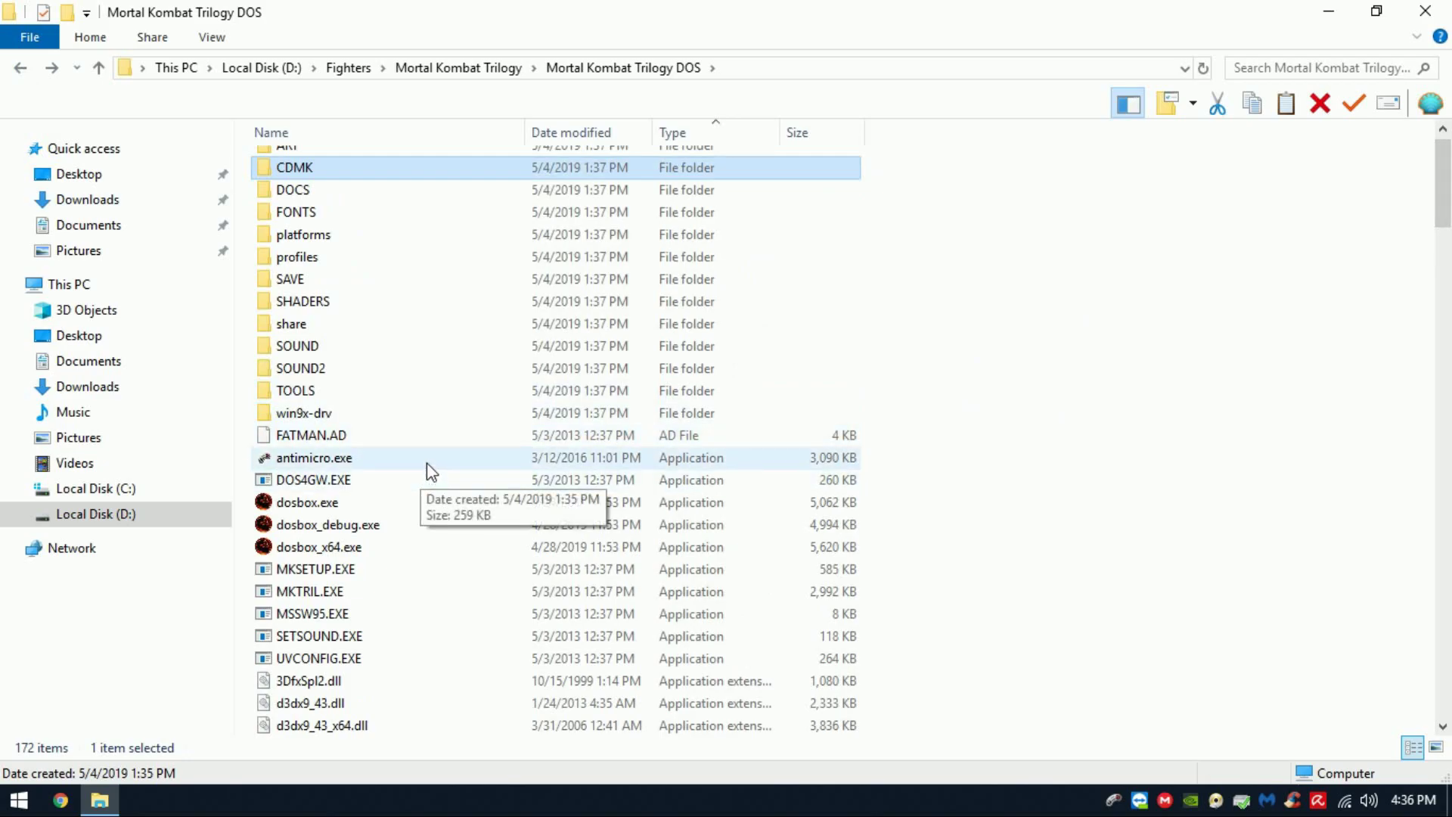
{"action": "left_click", "coordinate": [337, 463]}
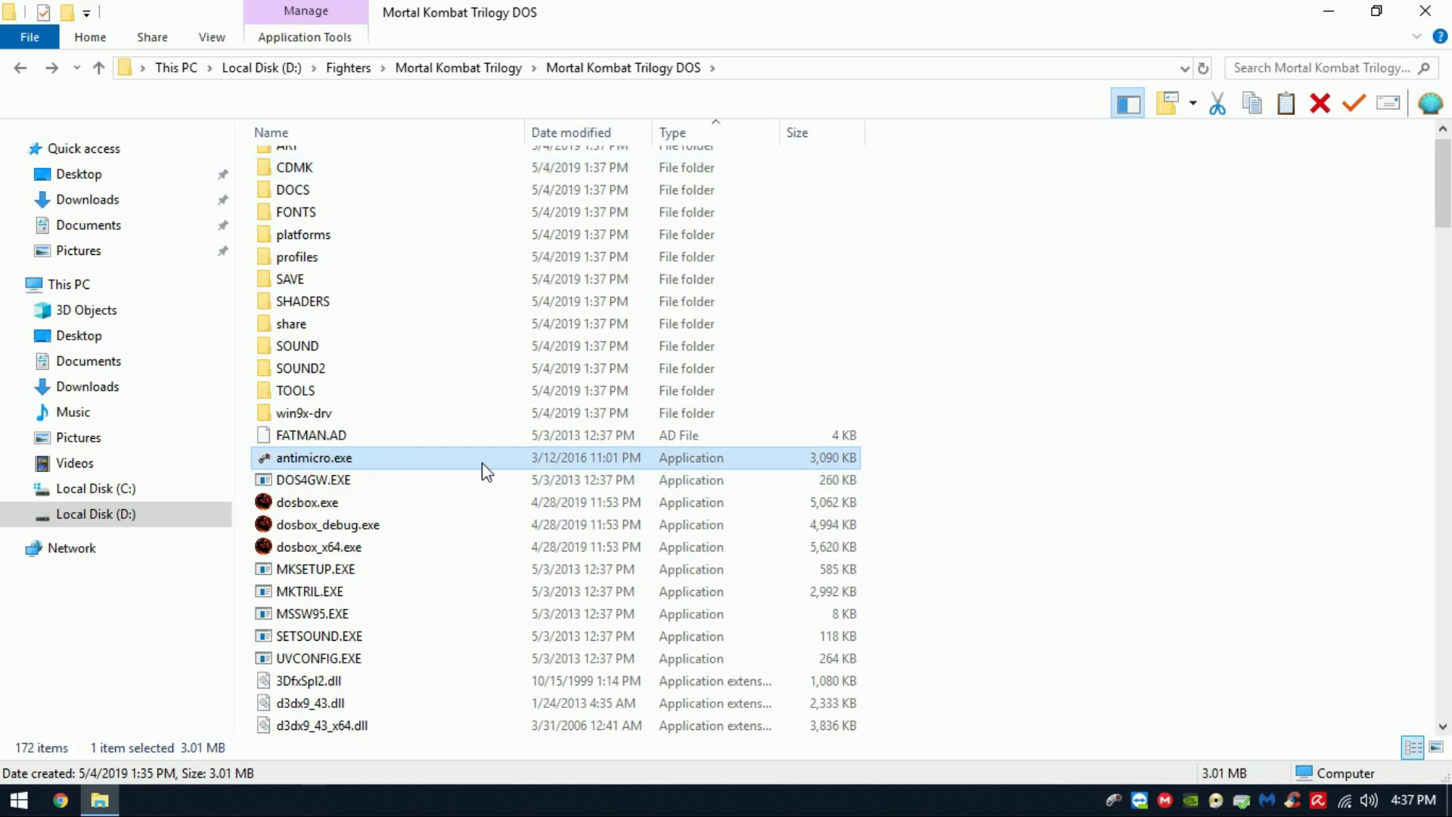
Bring up the running antimicro window, examine the controller mappings of the XBOXONE_mortalkombattrilogy profile, and close it
{"action": "left_click", "coordinate": [1133, 799]}
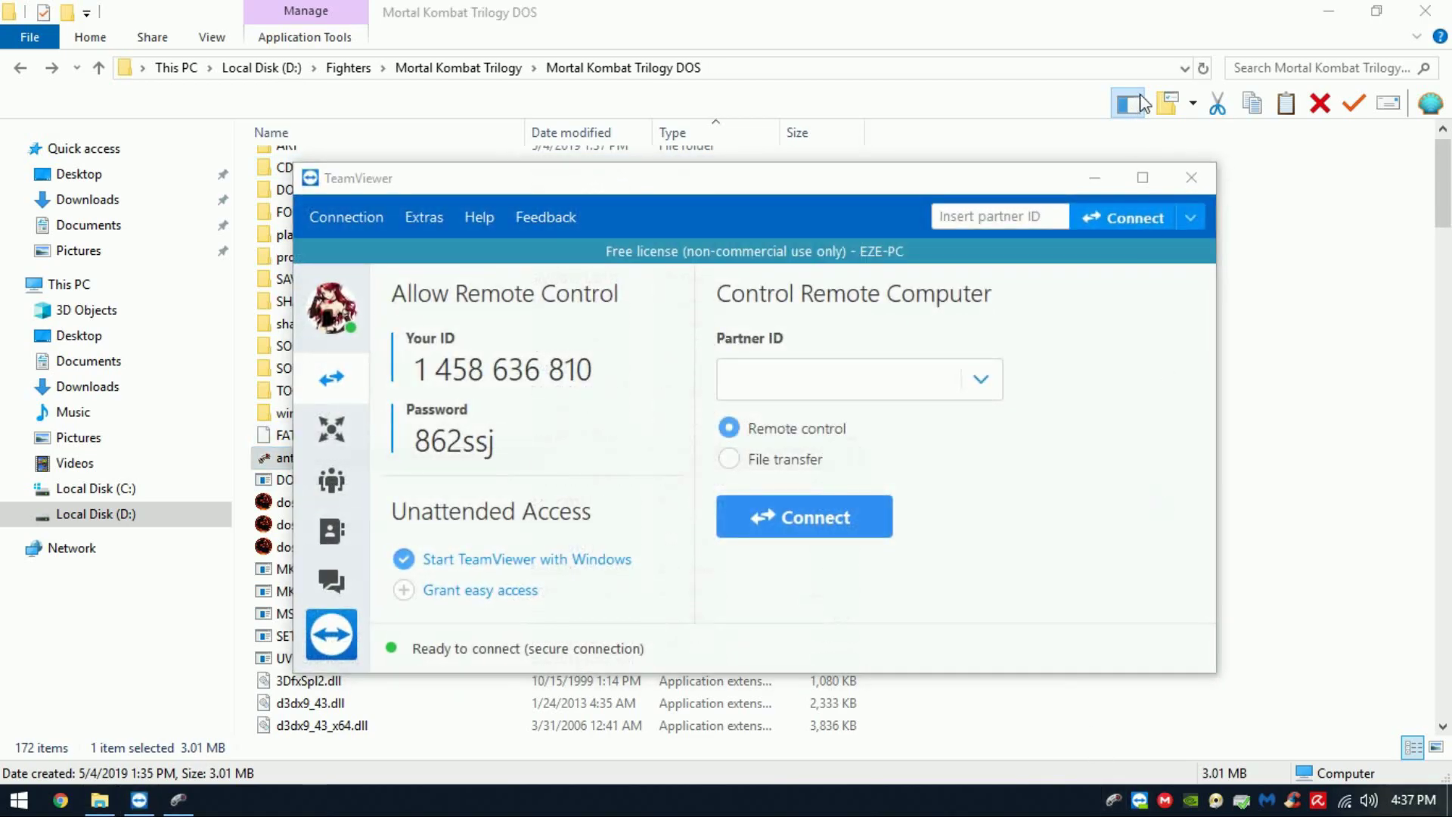
{"action": "left_click", "coordinate": [1200, 177]}
{"action": "left_click", "coordinate": [1121, 806]}
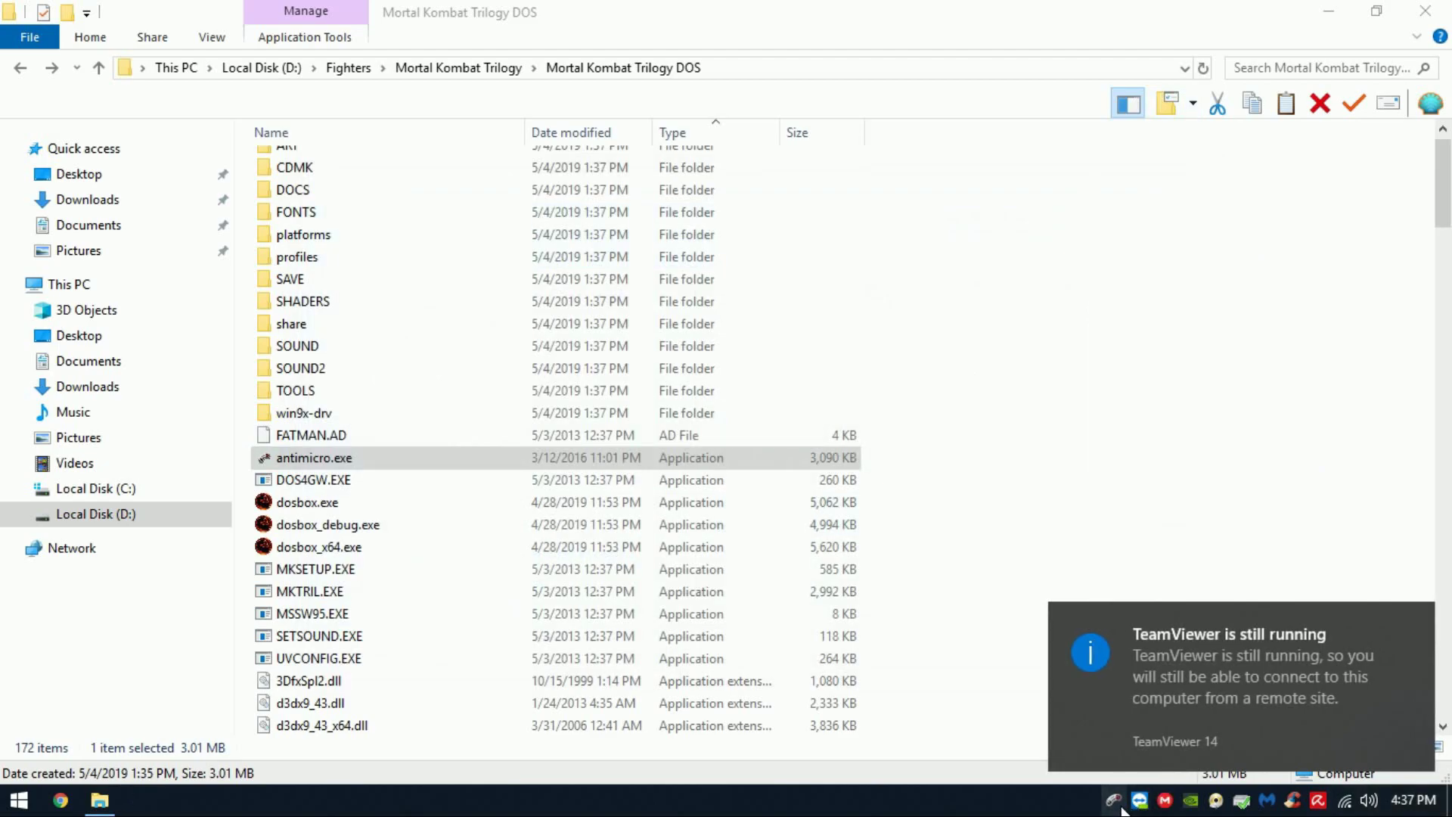
{"action": "left_click", "coordinate": [1118, 807]}
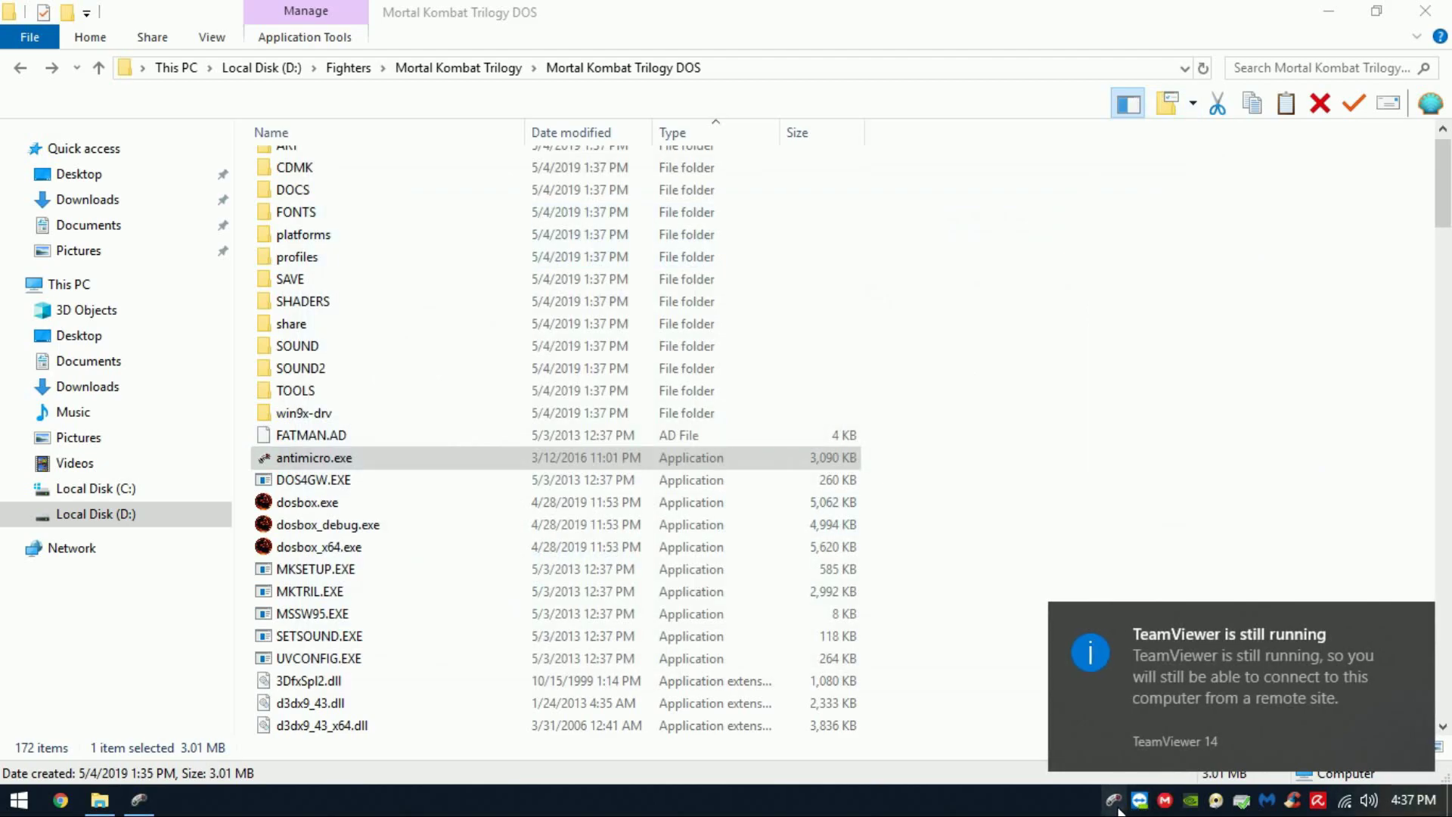
{"action": "left_click", "coordinate": [157, 807]}
{"action": "left_click", "coordinate": [151, 809]}
{"action": "left_click", "coordinate": [149, 808]}
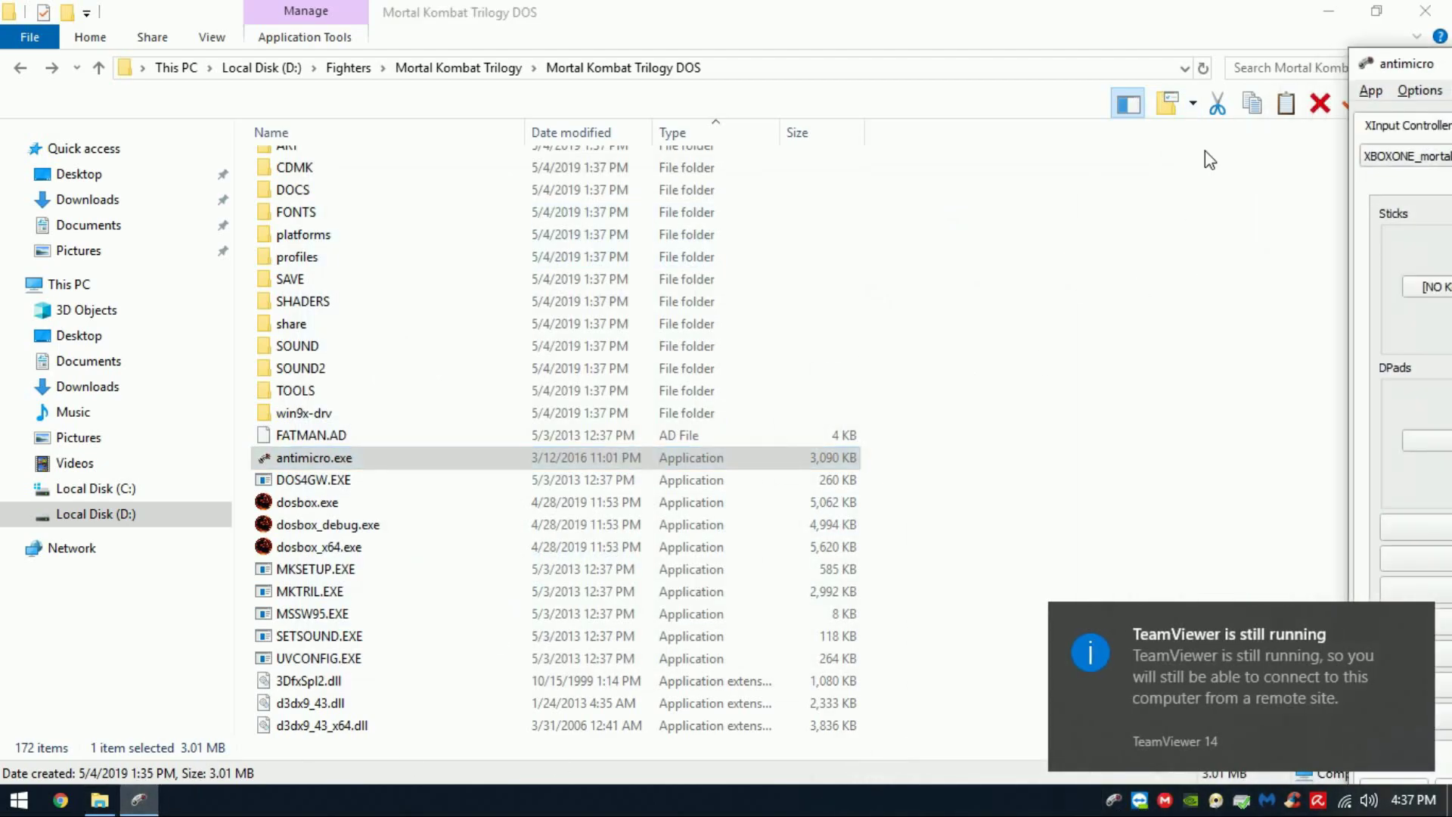
{"action": "left_click_drag", "start_coordinate": [1328, 59], "coordinate": [380, 63]}
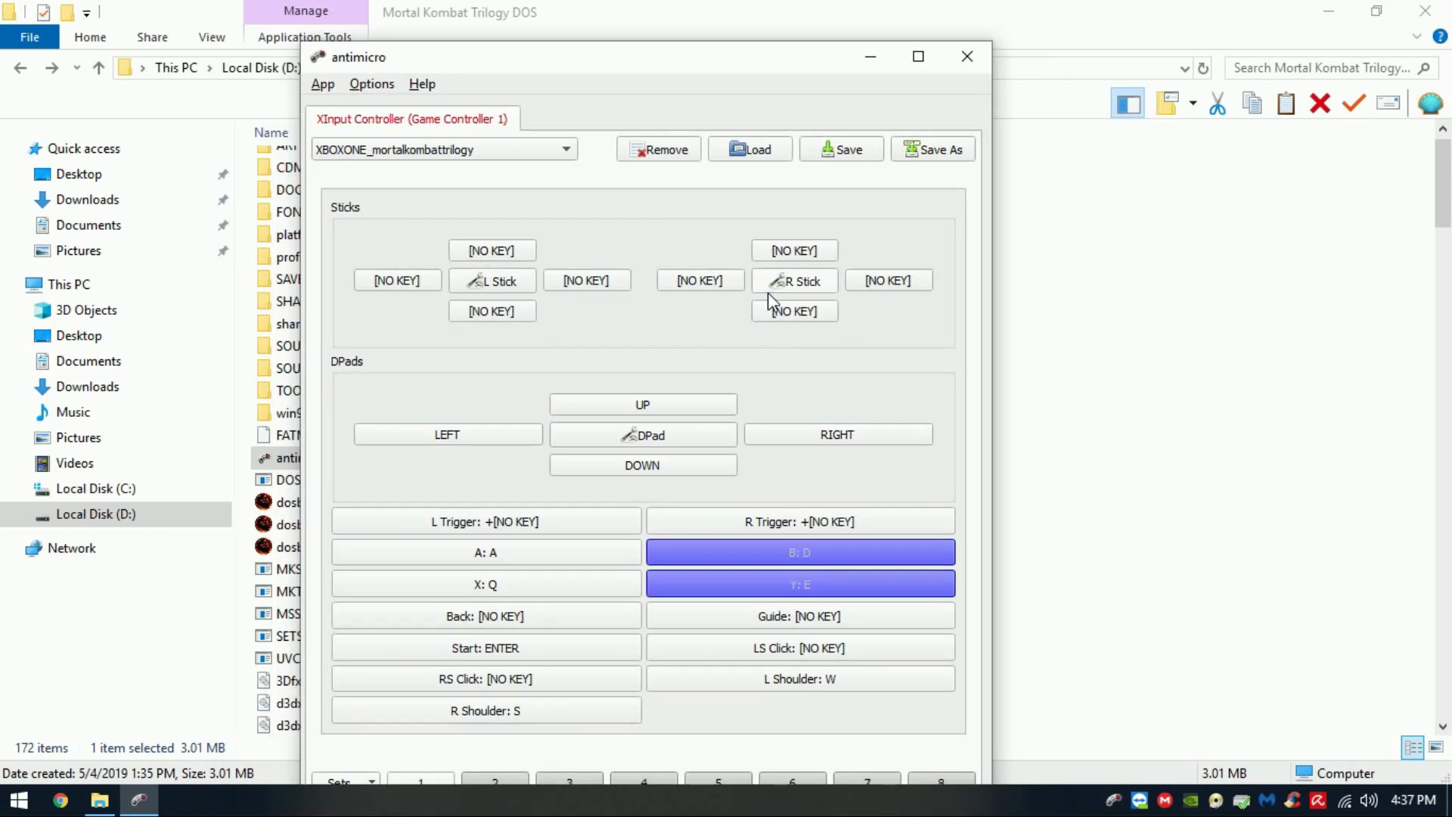
{"action": "left_click", "coordinate": [967, 56]}
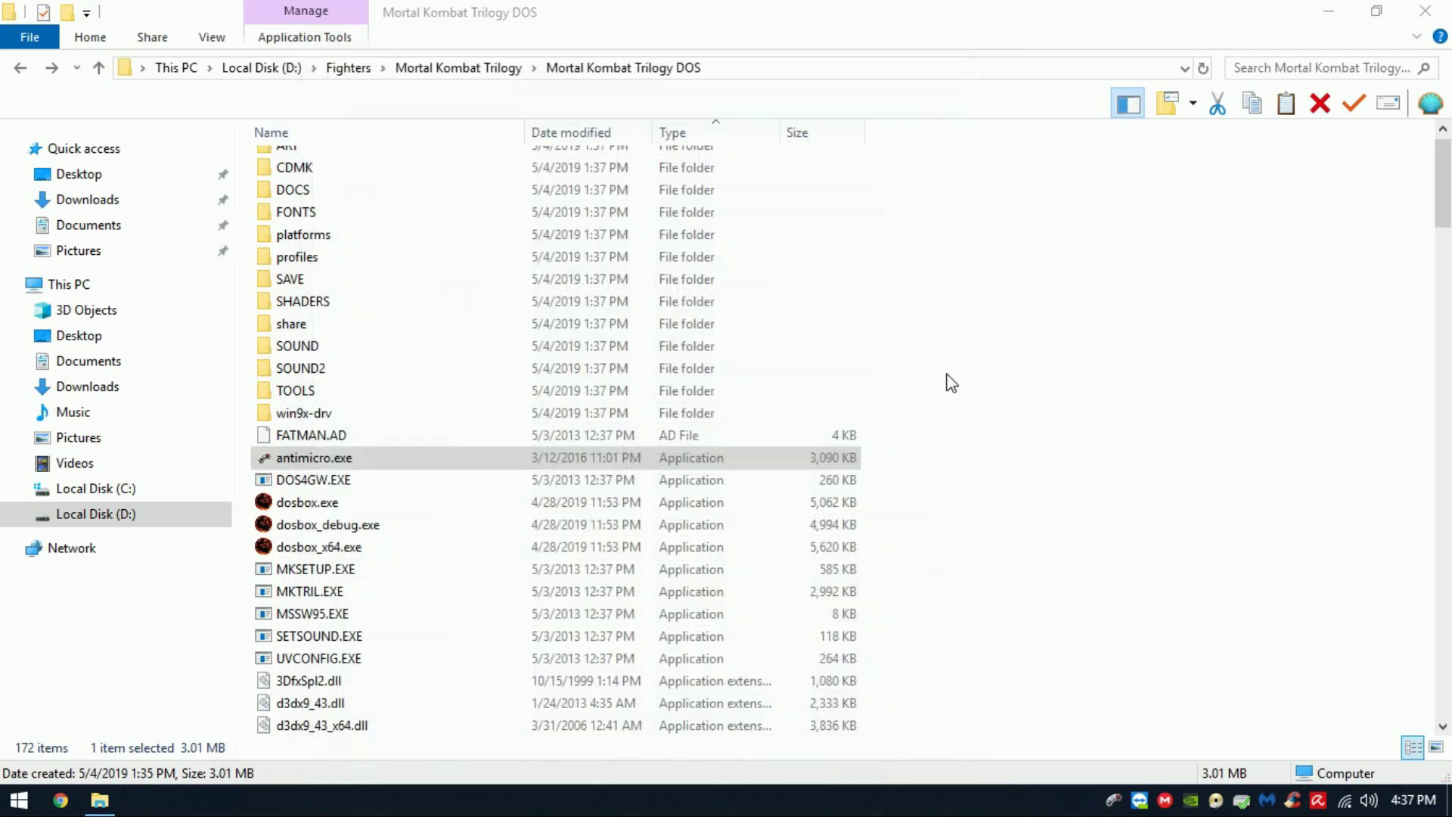
View the keyboard assignments for both players in controls keys reference.png and close the image
{"action": "scroll", "coordinate": [957, 397], "scroll_direction": "down", "scroll_amount": 5}
{"action": "scroll", "coordinate": [614, 418], "scroll_direction": "down", "scroll_amount": 3}
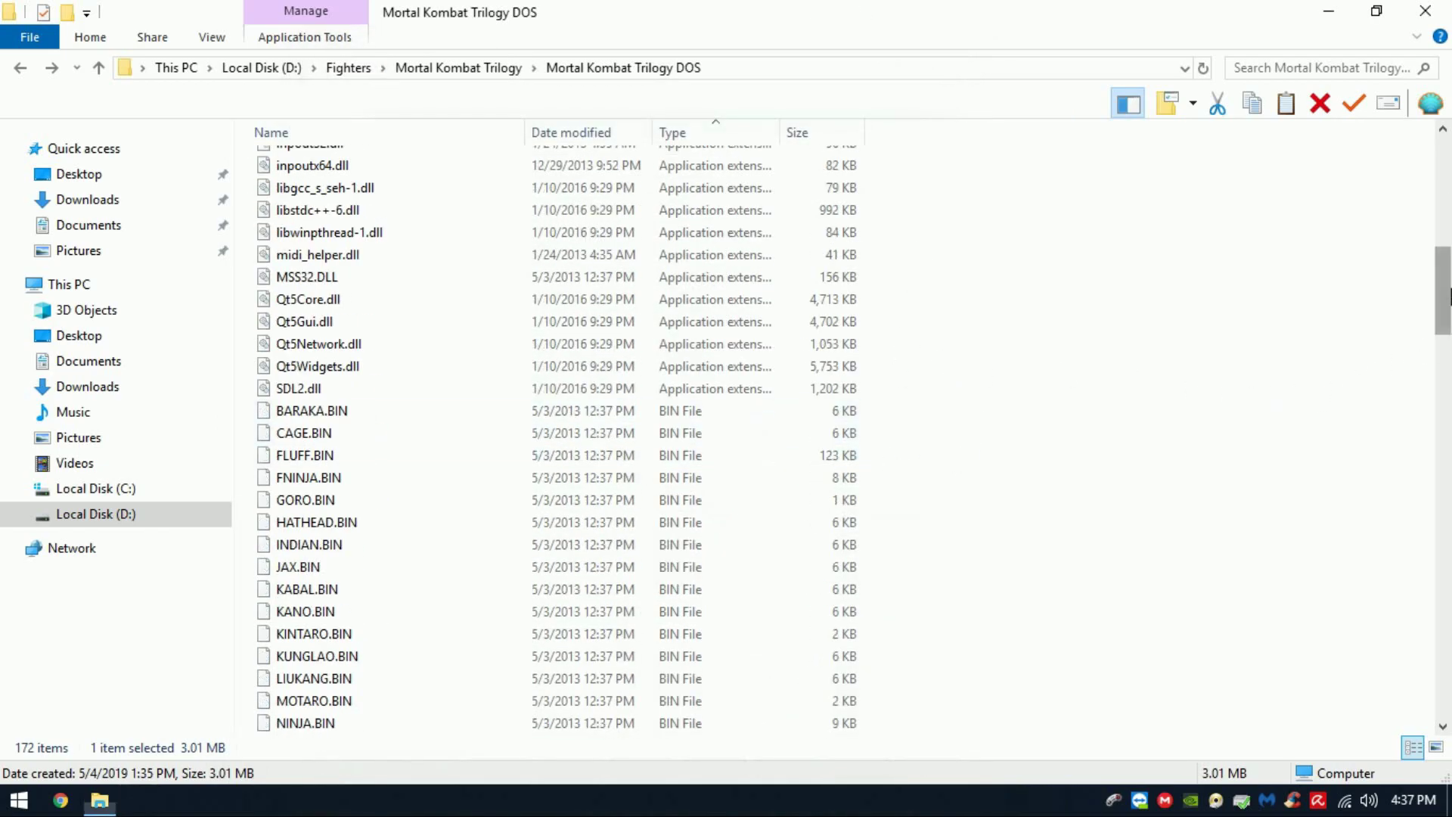
{"action": "left_click_drag", "start_coordinate": [1443, 302], "coordinate": [1450, 726]}
{"action": "double_click", "coordinate": [479, 545]}
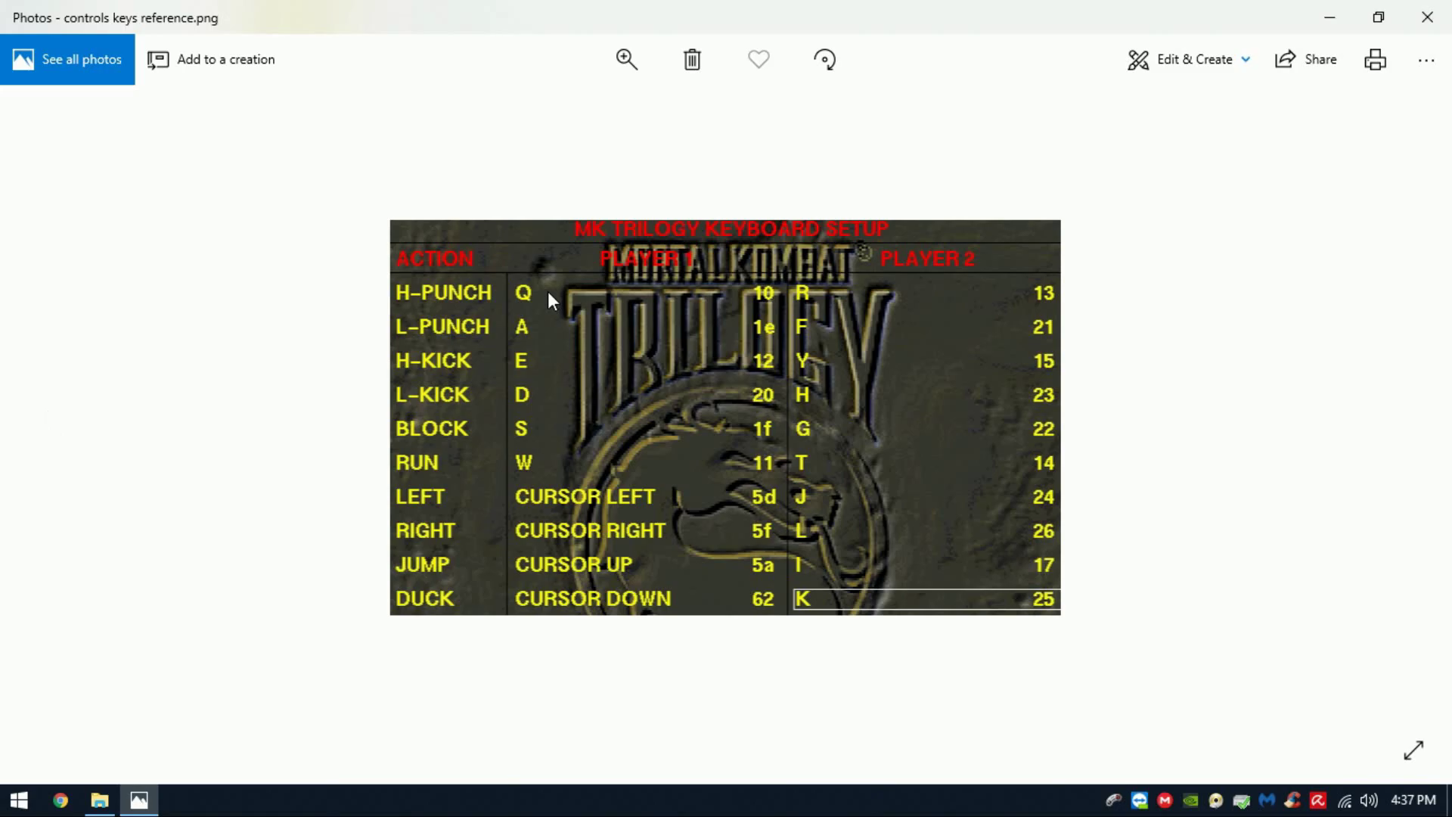
{"action": "left_click", "coordinate": [1427, 16]}
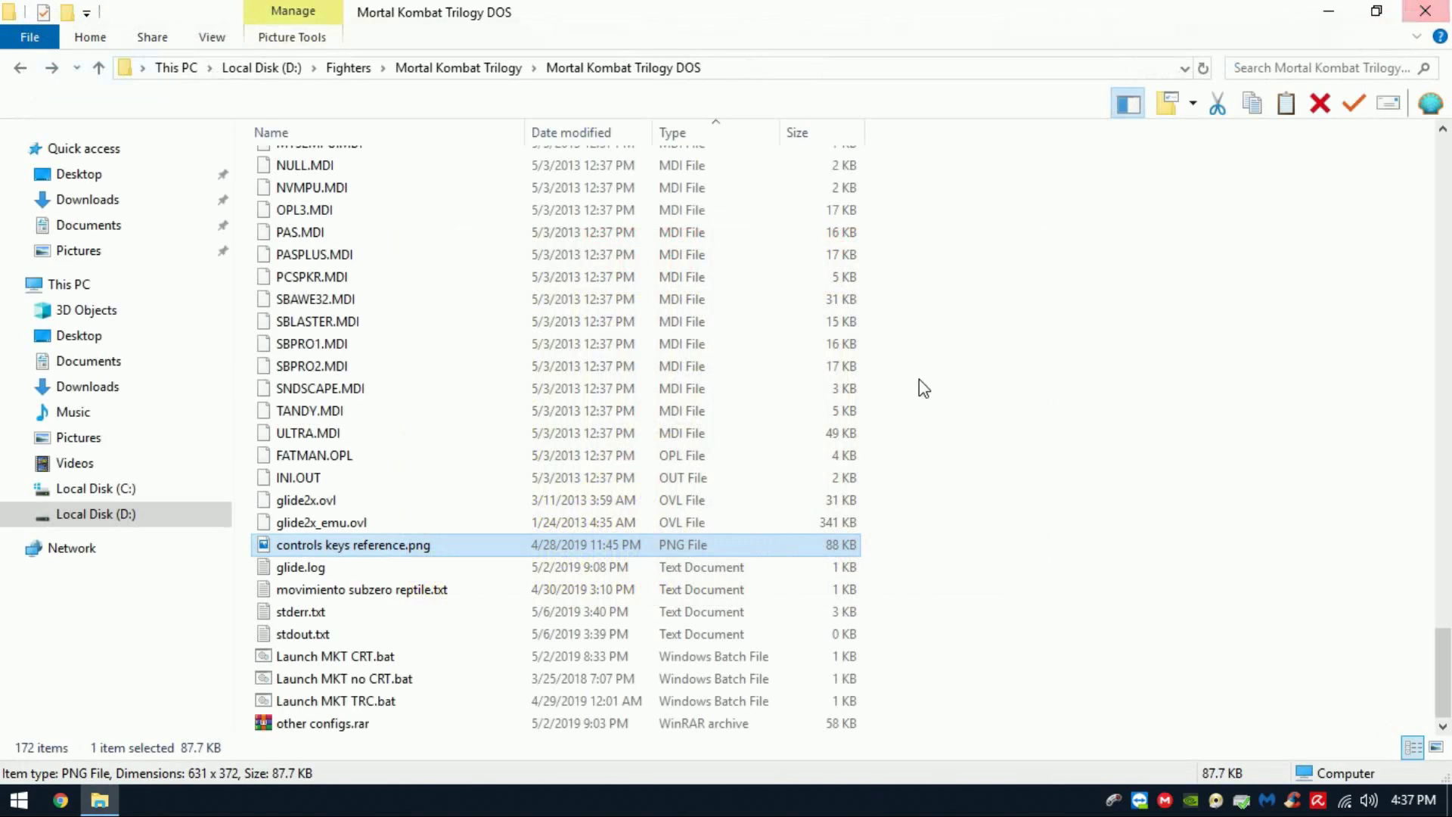
Run Launch MKT CRT.bat and start a single-player game as Scorpion on the Warrior tower
{"action": "left_click", "coordinate": [509, 655]}
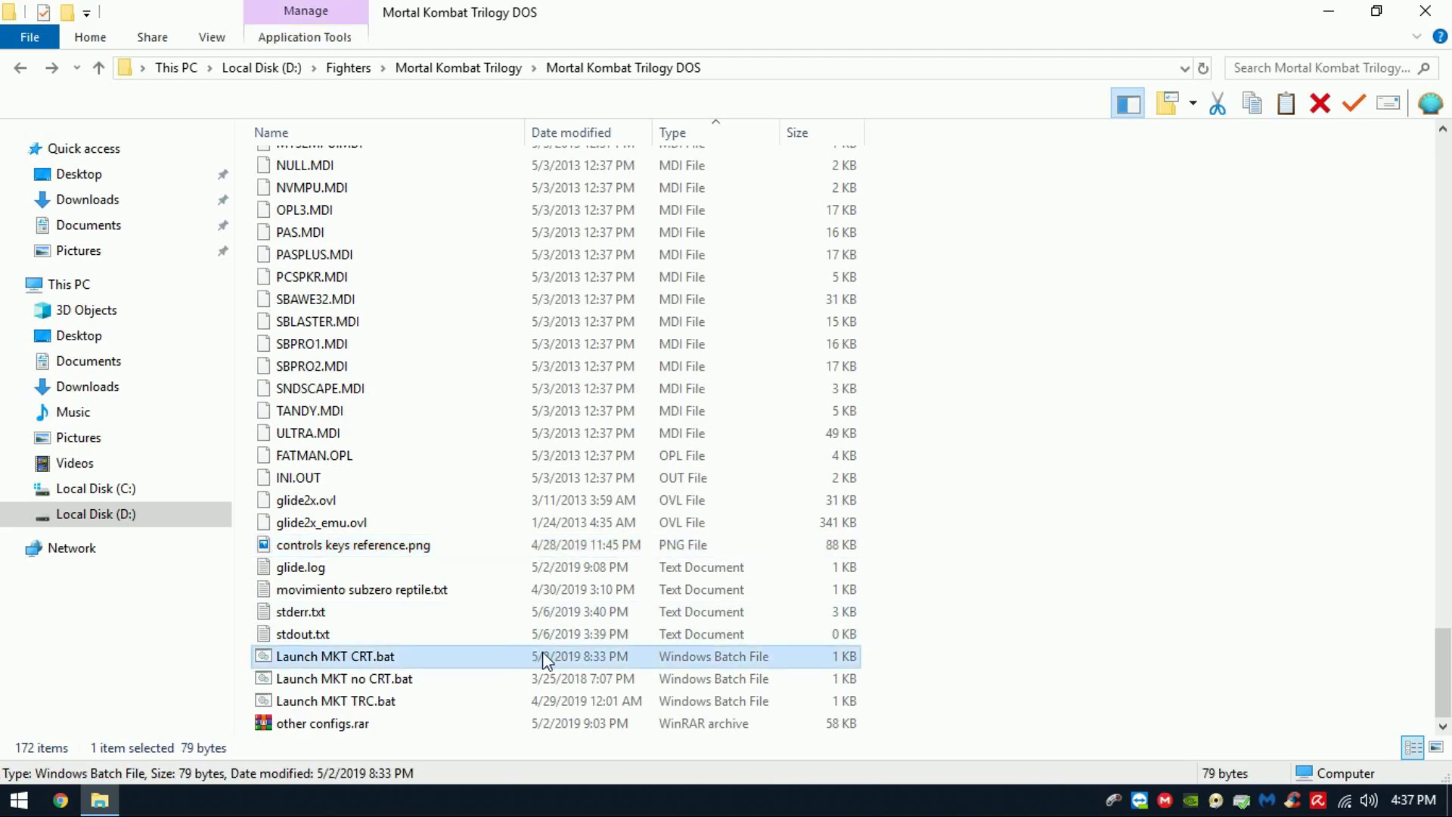
{"action": "double_click", "coordinate": [495, 655]}
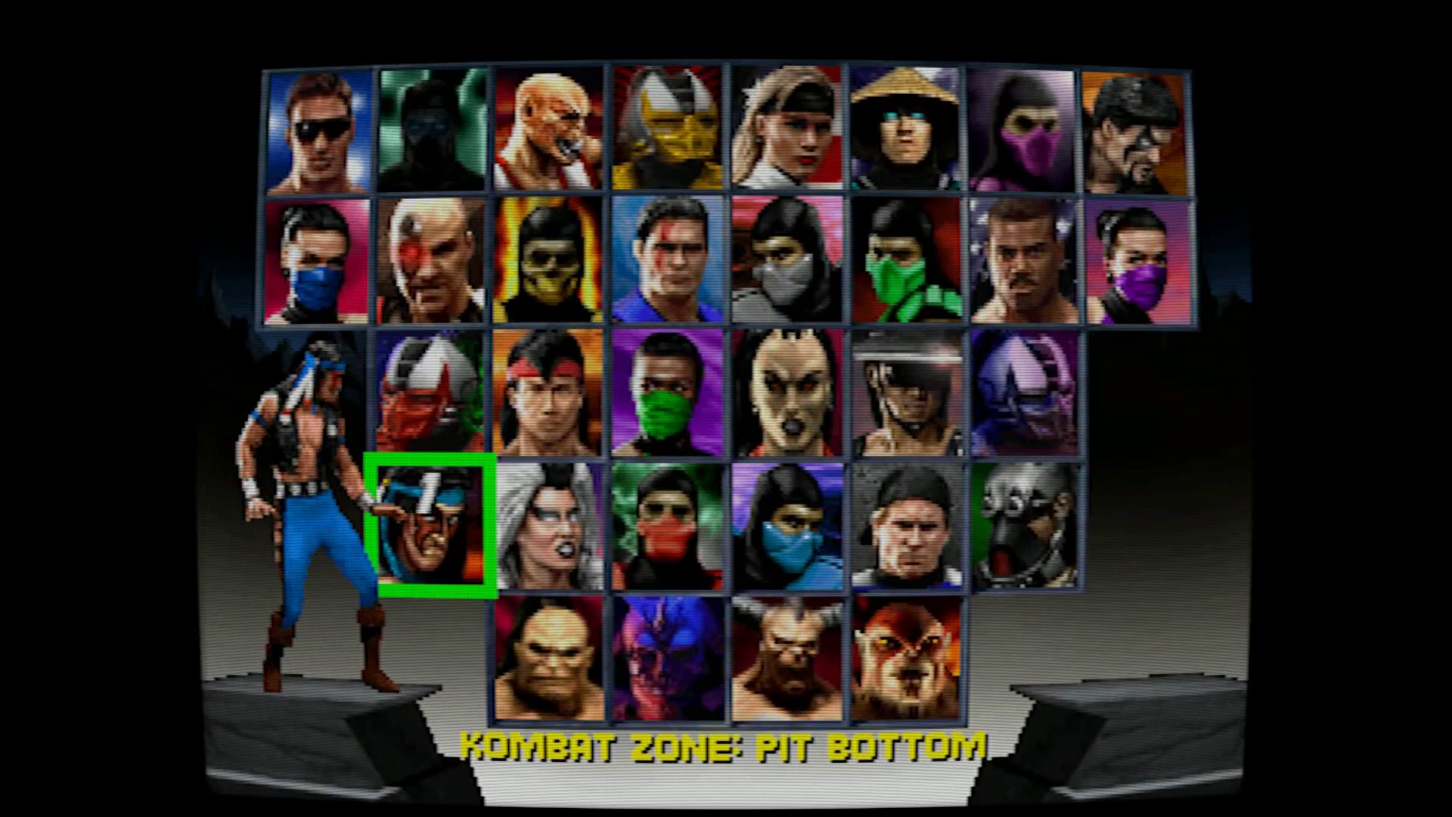
{"action": "key", "text": "Right"}
{"action": "key", "text": "Right"}
{"action": "key", "text": "Right"}
{"action": "key", "text": "Right"}
{"action": "key", "text": "Up"}
{"action": "key", "text": "Up"}
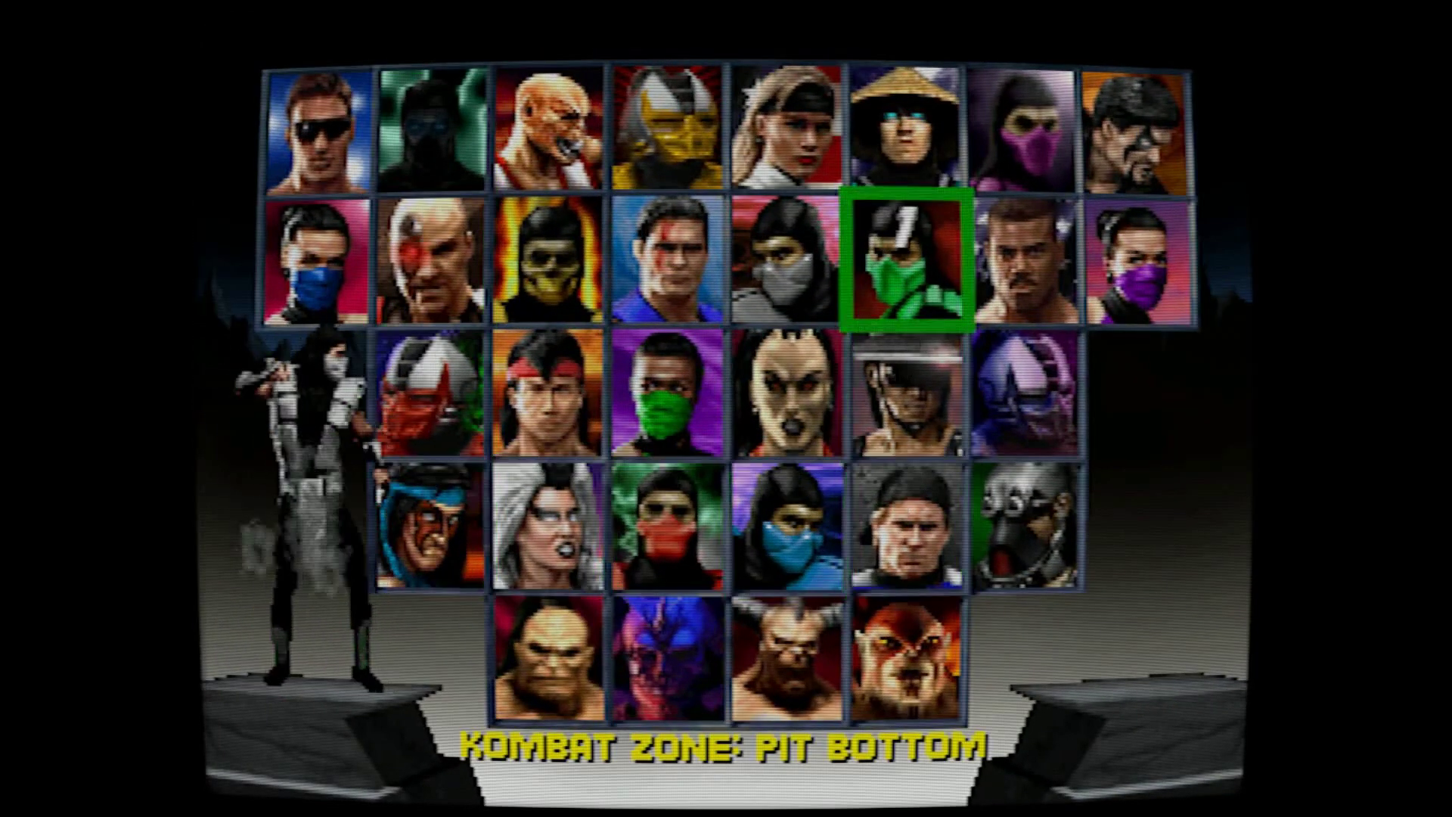
{"action": "key", "text": "Left"}
{"action": "key", "text": "Left"}
{"action": "key", "text": "Left"}
{"action": "key", "text": "Return"}
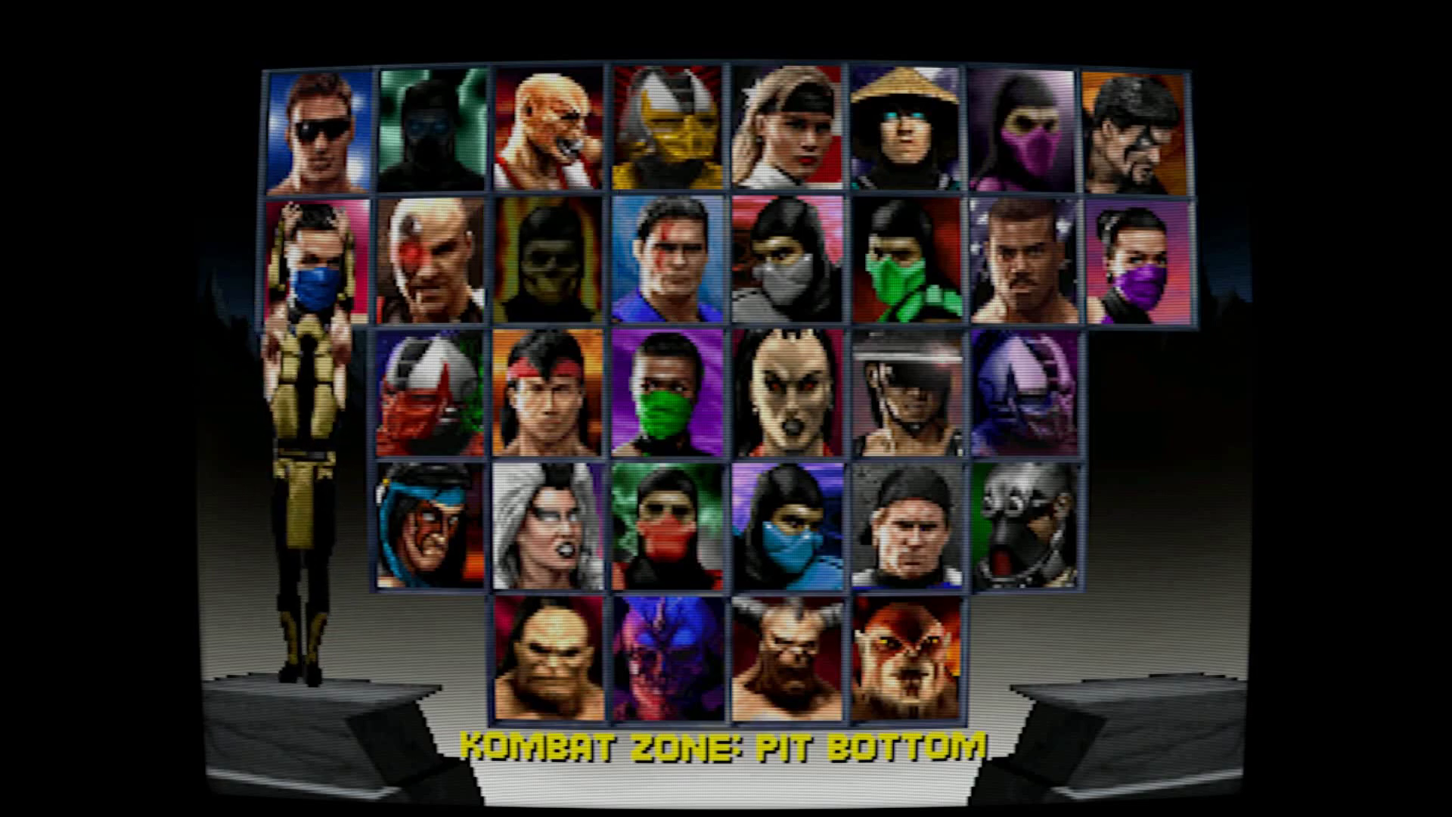
{"action": "key", "text": "Right"}
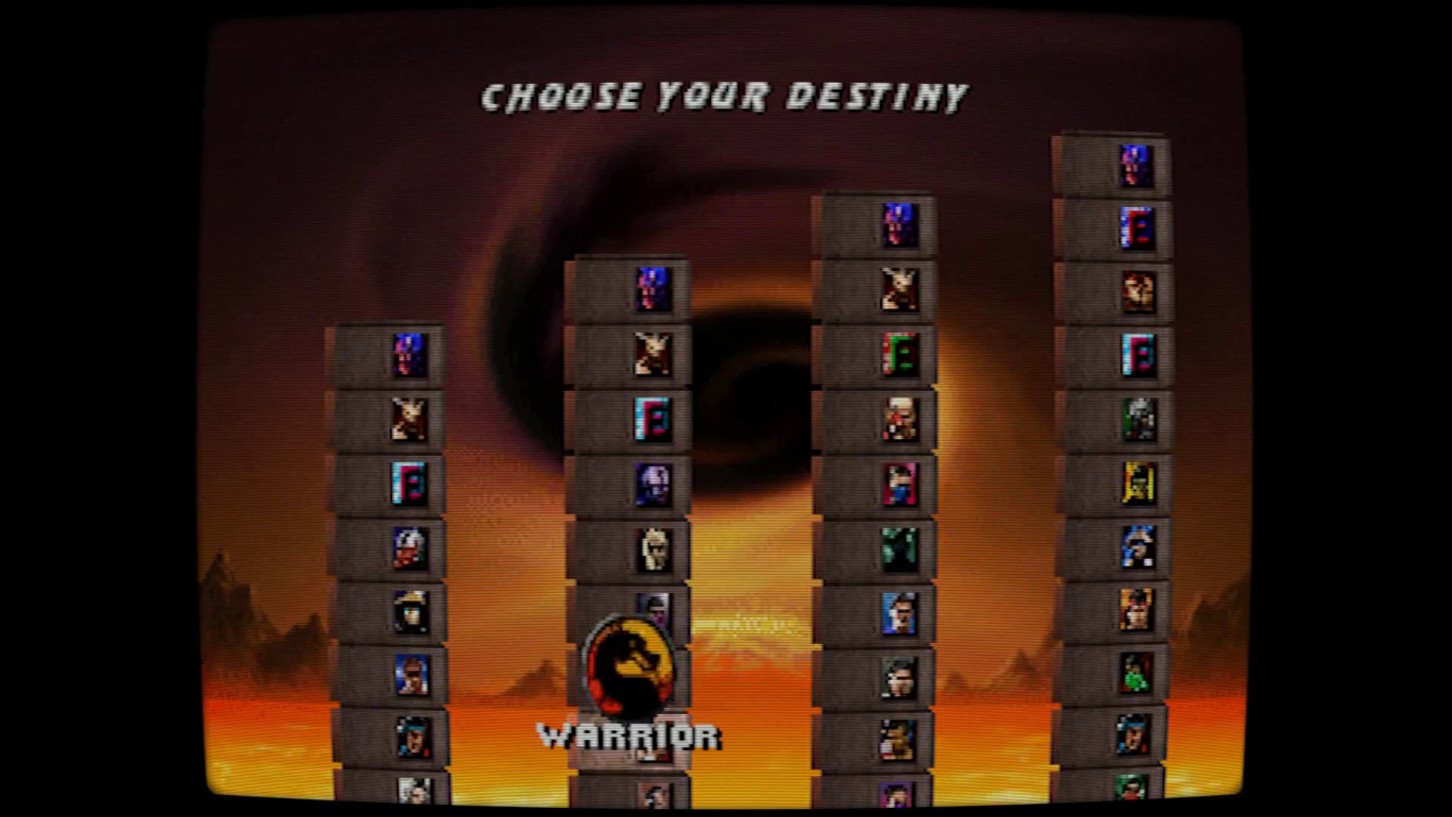
{"action": "key", "text": "Return"}
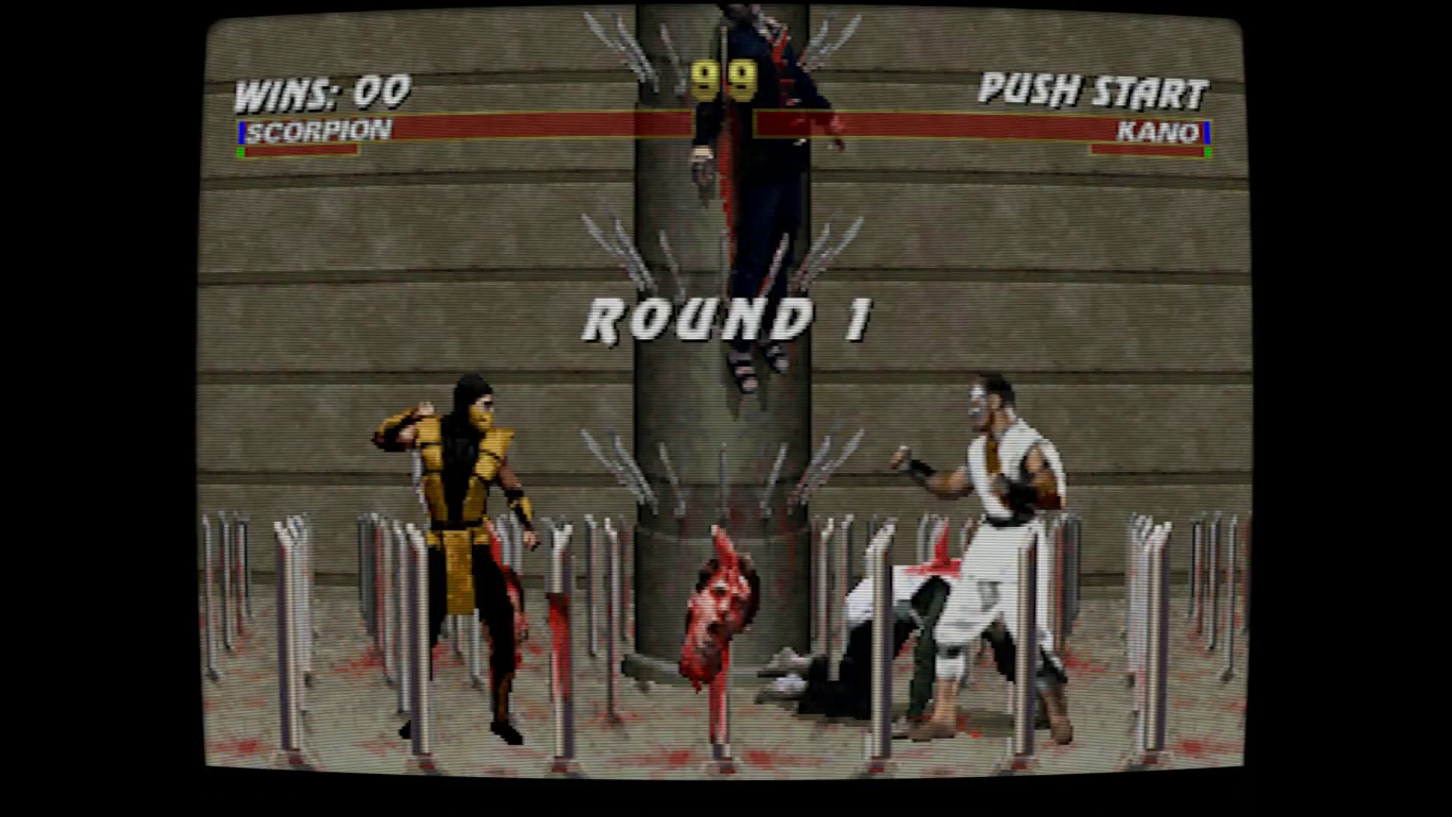
Test the game by fighting the first round as Scorpion against Kano
{"action": "key", "text": "Up+Left"}
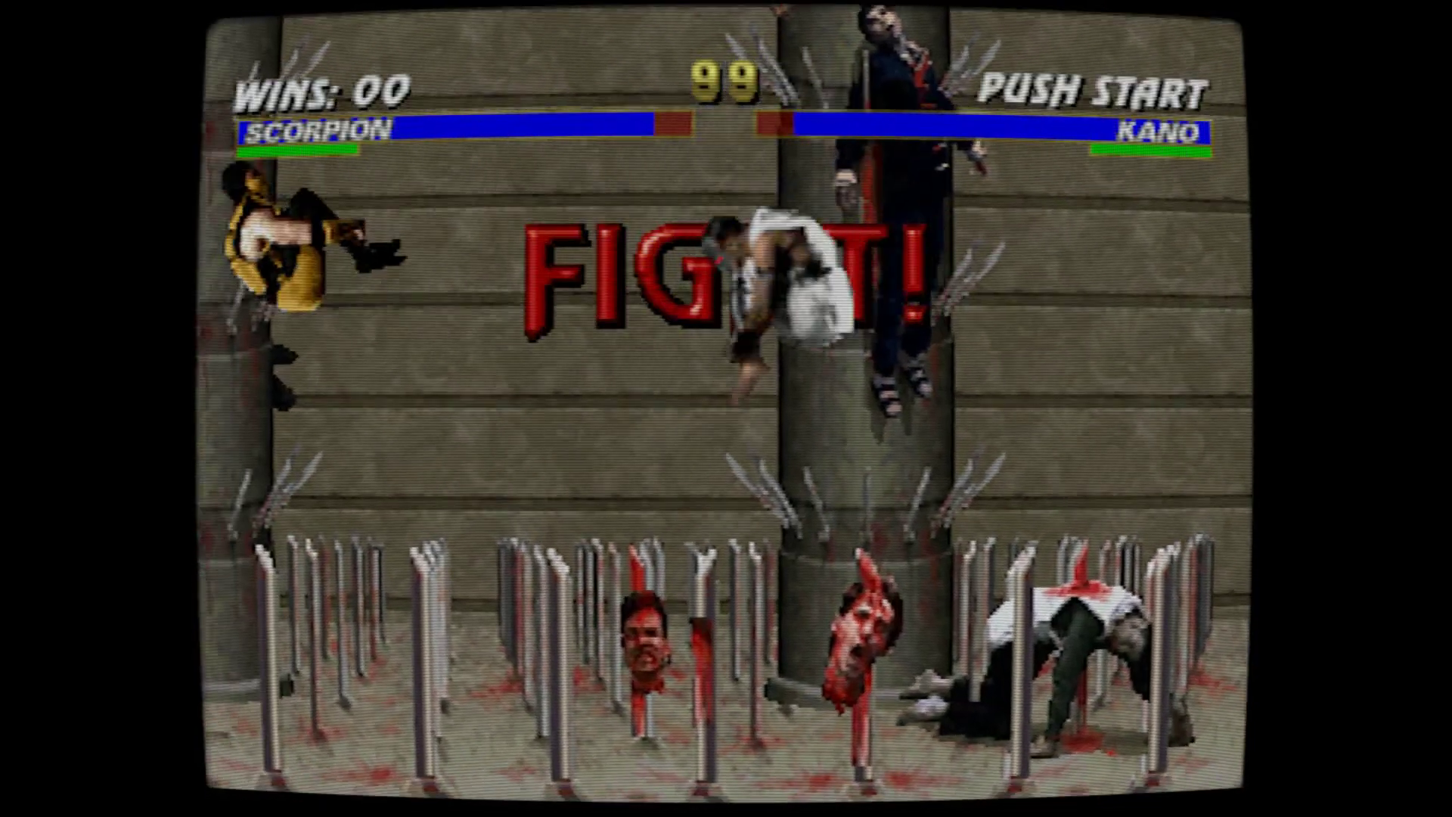
{"action": "key", "text": "Down"}
{"action": "key", "text": "Left"}
{"action": "key", "text": "a"}
{"action": "key", "text": "Left"}
{"action": "key", "text": "Left"}
{"action": "key", "text": "a"}
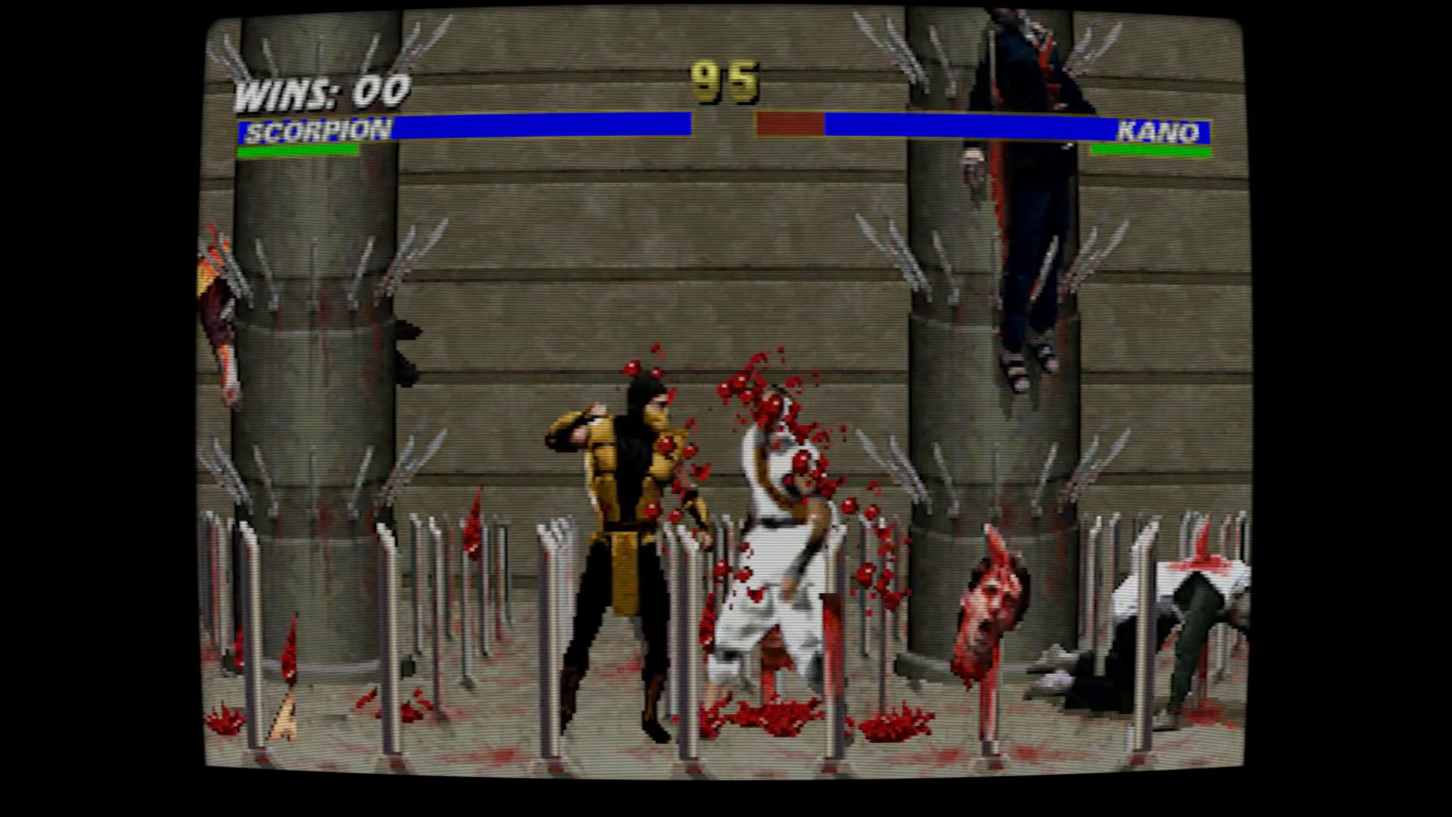
{"action": "key", "text": "s"}
{"action": "key", "text": "s"}
{"action": "key", "text": "Up+Right"}
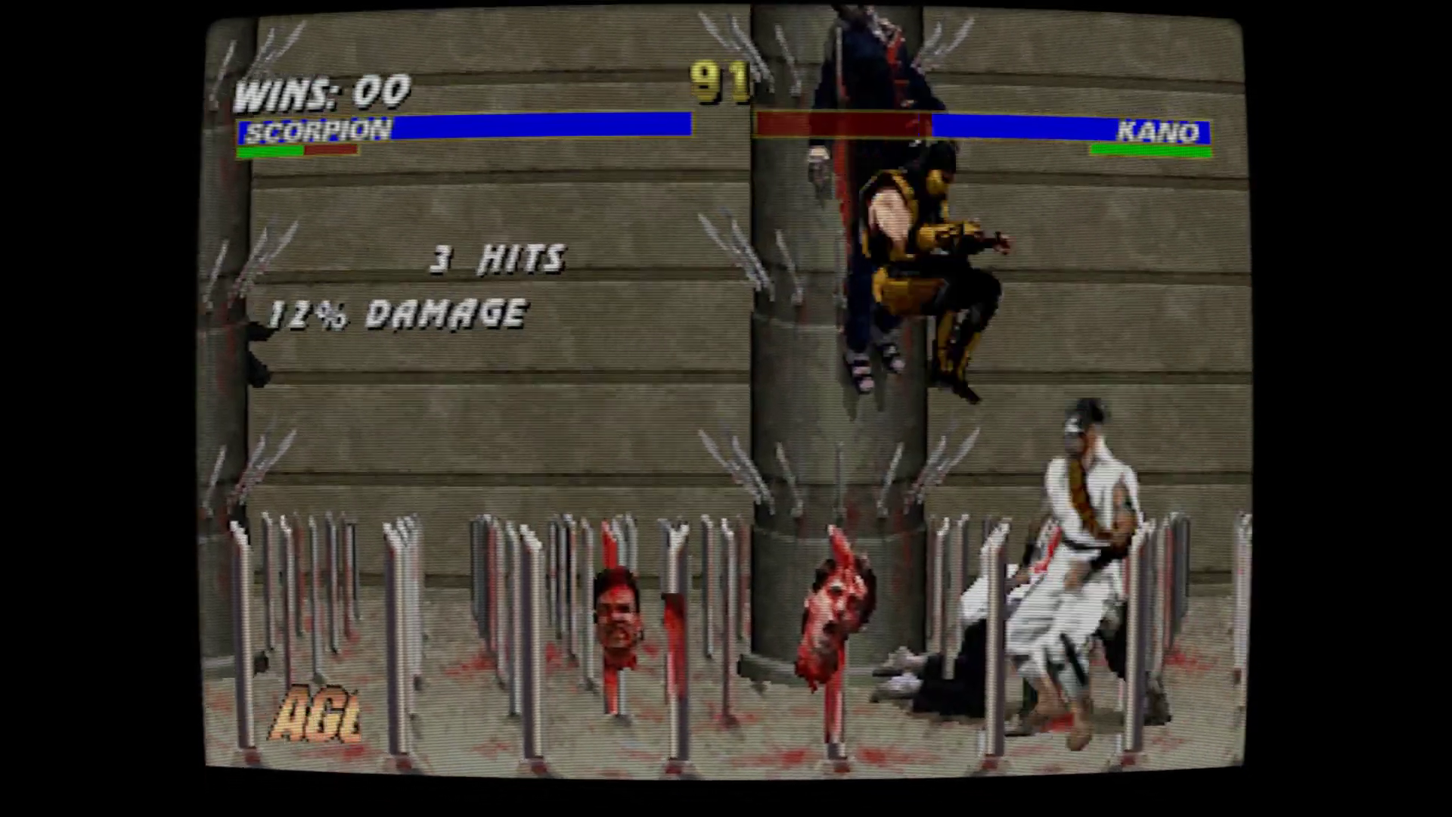
{"action": "key", "text": "Up+Left"}
{"action": "key", "text": "Down"}
{"action": "key", "text": "Left"}
{"action": "key", "text": "a"}
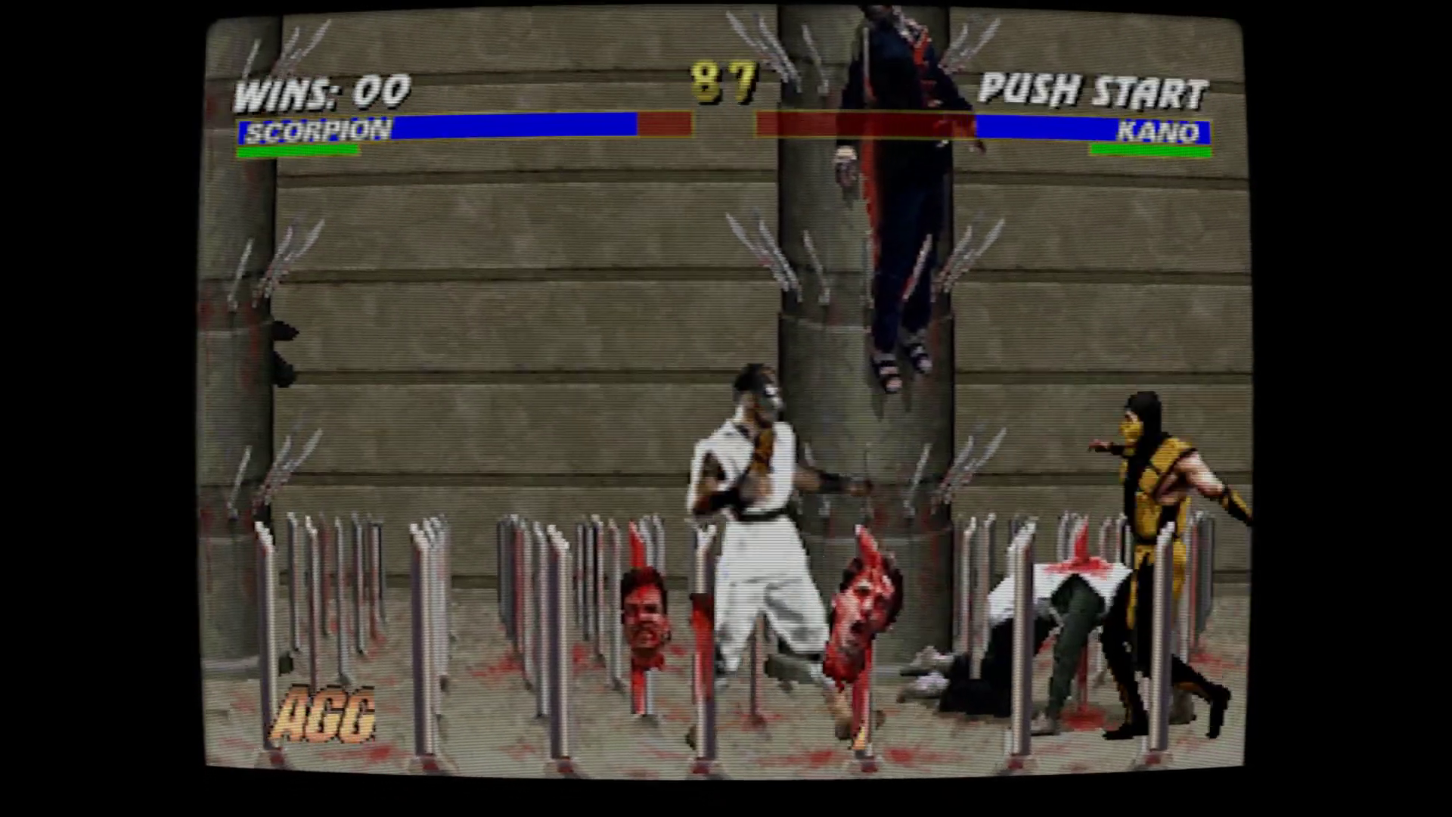
{"action": "key", "text": "Right"}
{"action": "key", "text": "Right"}
{"action": "key", "text": "a"}
{"action": "key", "text": "s"}
{"action": "key", "text": "s"}
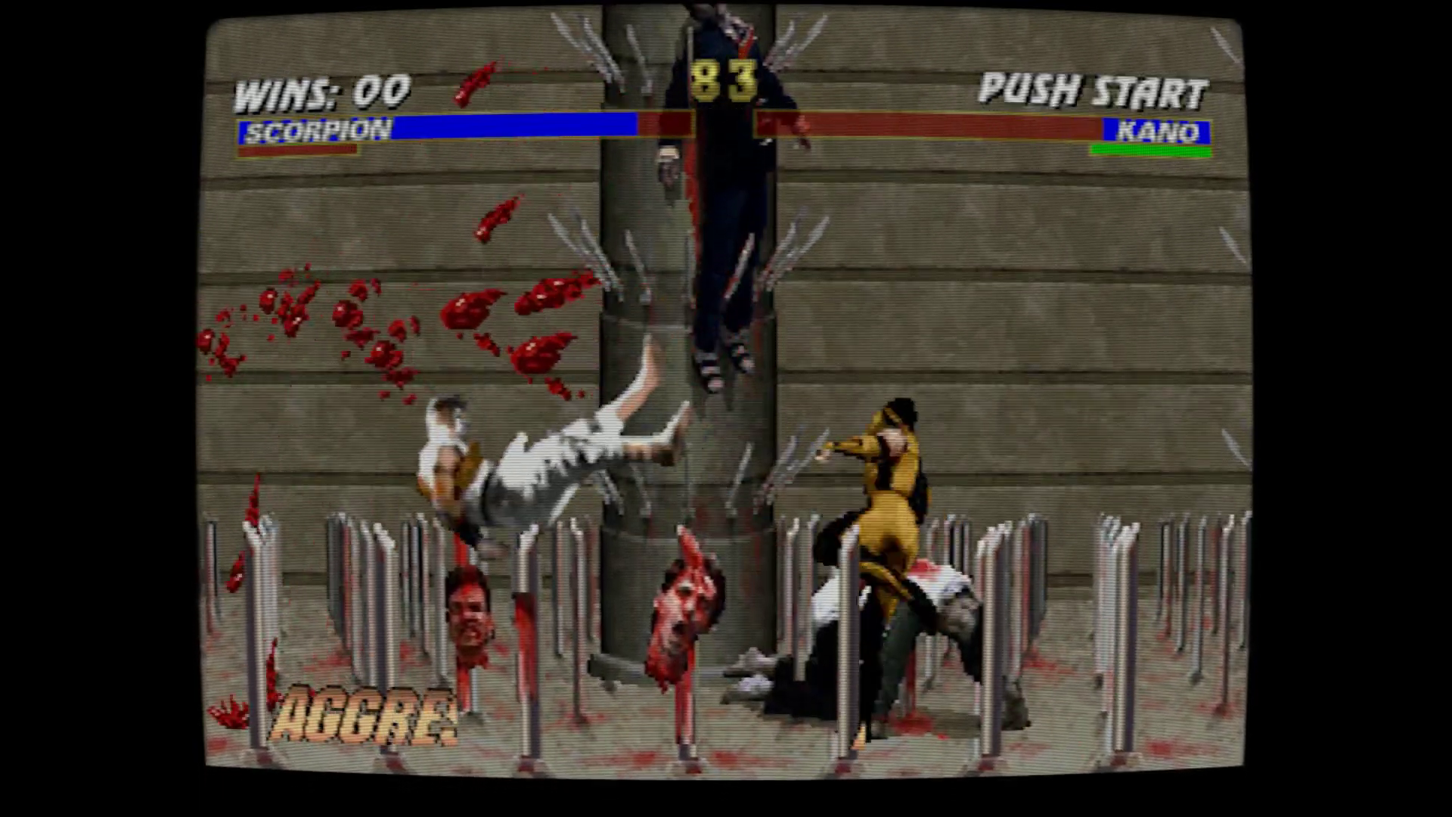
{"action": "key", "text": "Up+Left"}
{"action": "key", "text": "a"}
{"action": "key", "text": "s"}
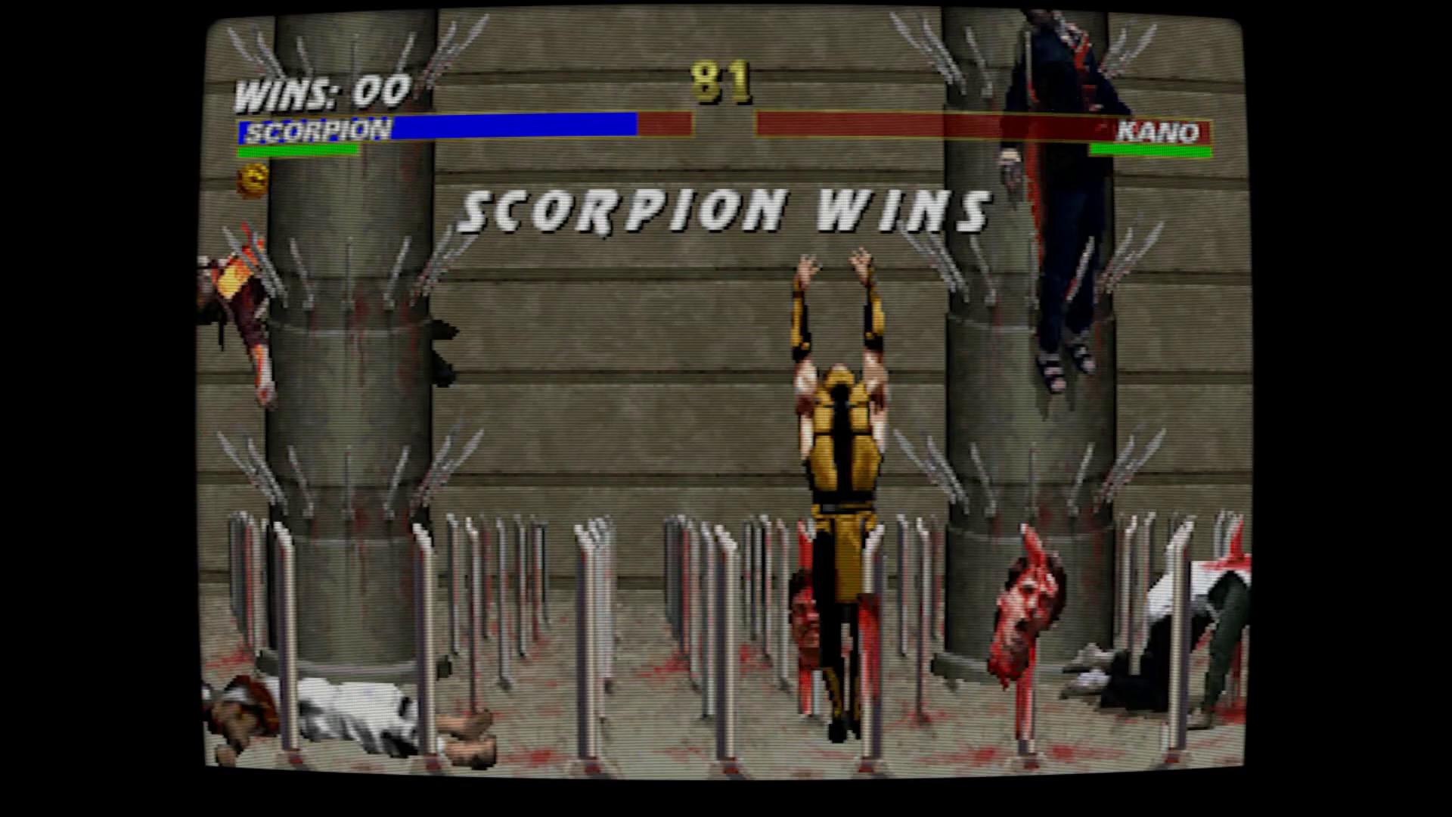
Leave the match, close the game, and close the Mortal Kombat Trilogy DOS folder window
{"action": "key", "text": "super"}
{"action": "right_click", "coordinate": [139, 798]}
{"action": "left_click", "coordinate": [167, 761]}
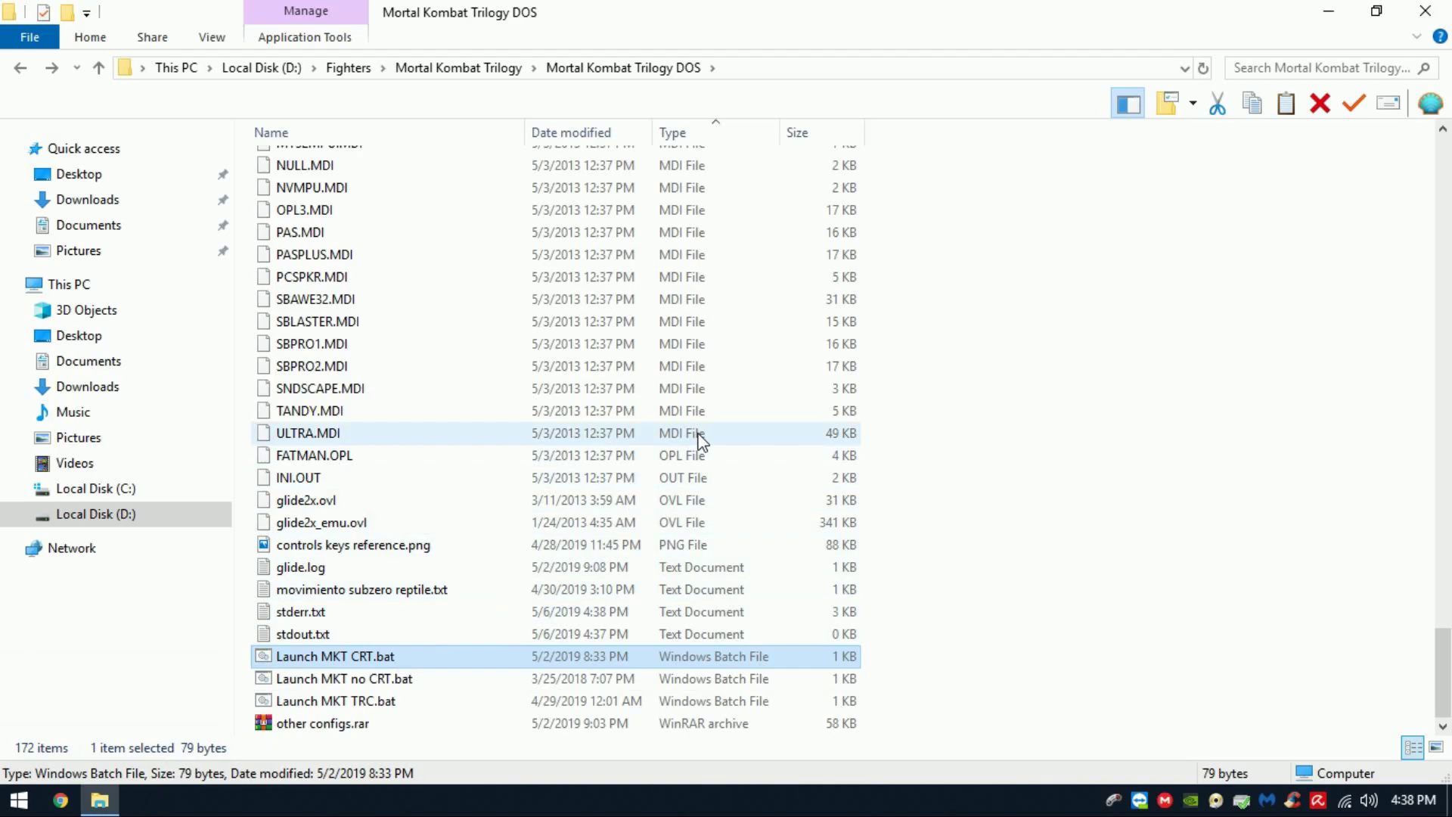
{"action": "left_click_drag", "start_coordinate": [1037, 265], "coordinate": [811, 743]}
{"action": "left_click_drag", "start_coordinate": [1008, 316], "coordinate": [974, 520]}
{"action": "left_click", "coordinate": [1426, 11]}
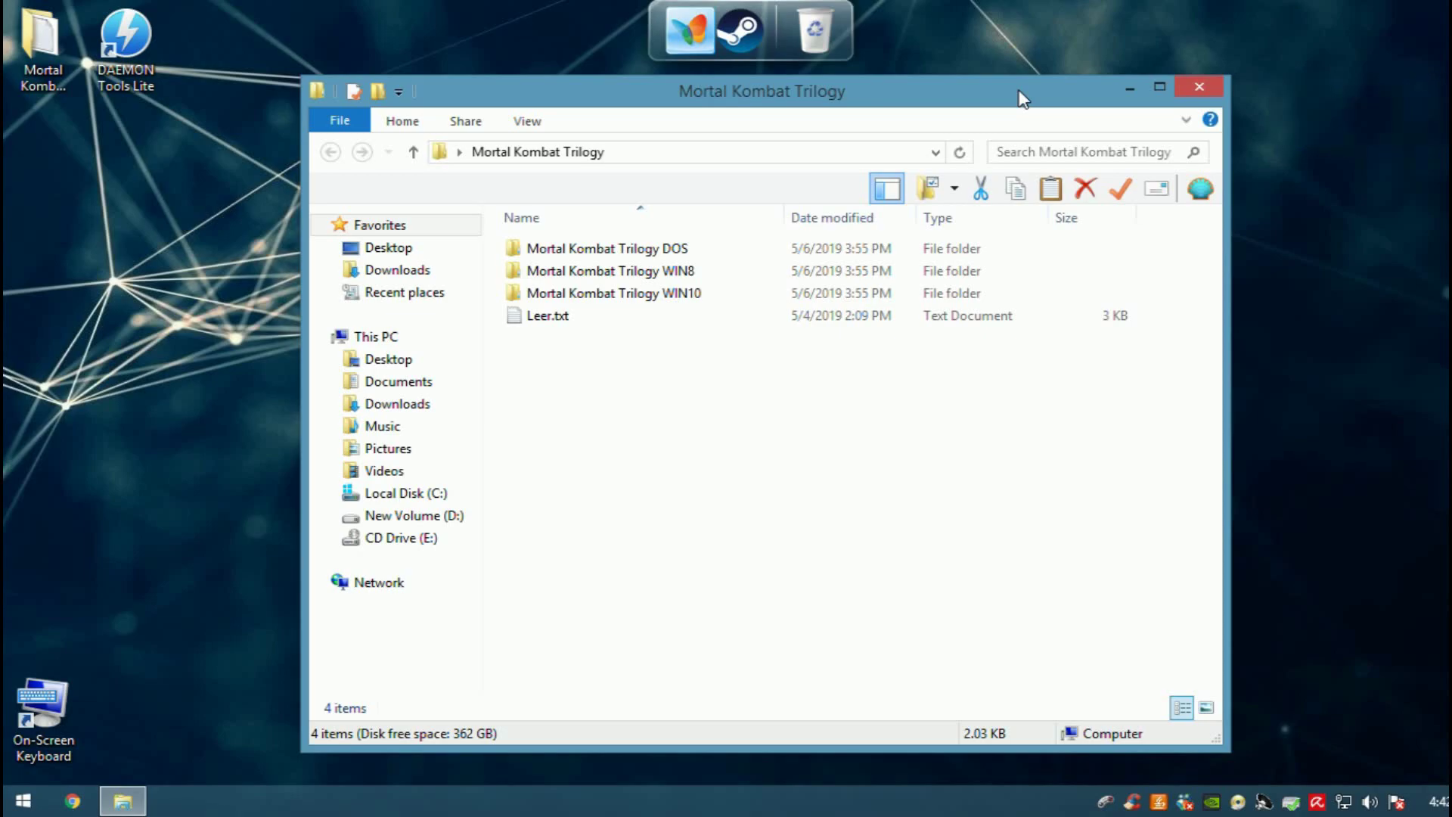
Check the Windows edition in the computer's System properties and close the System window
{"action": "left_click", "coordinate": [23, 800]}
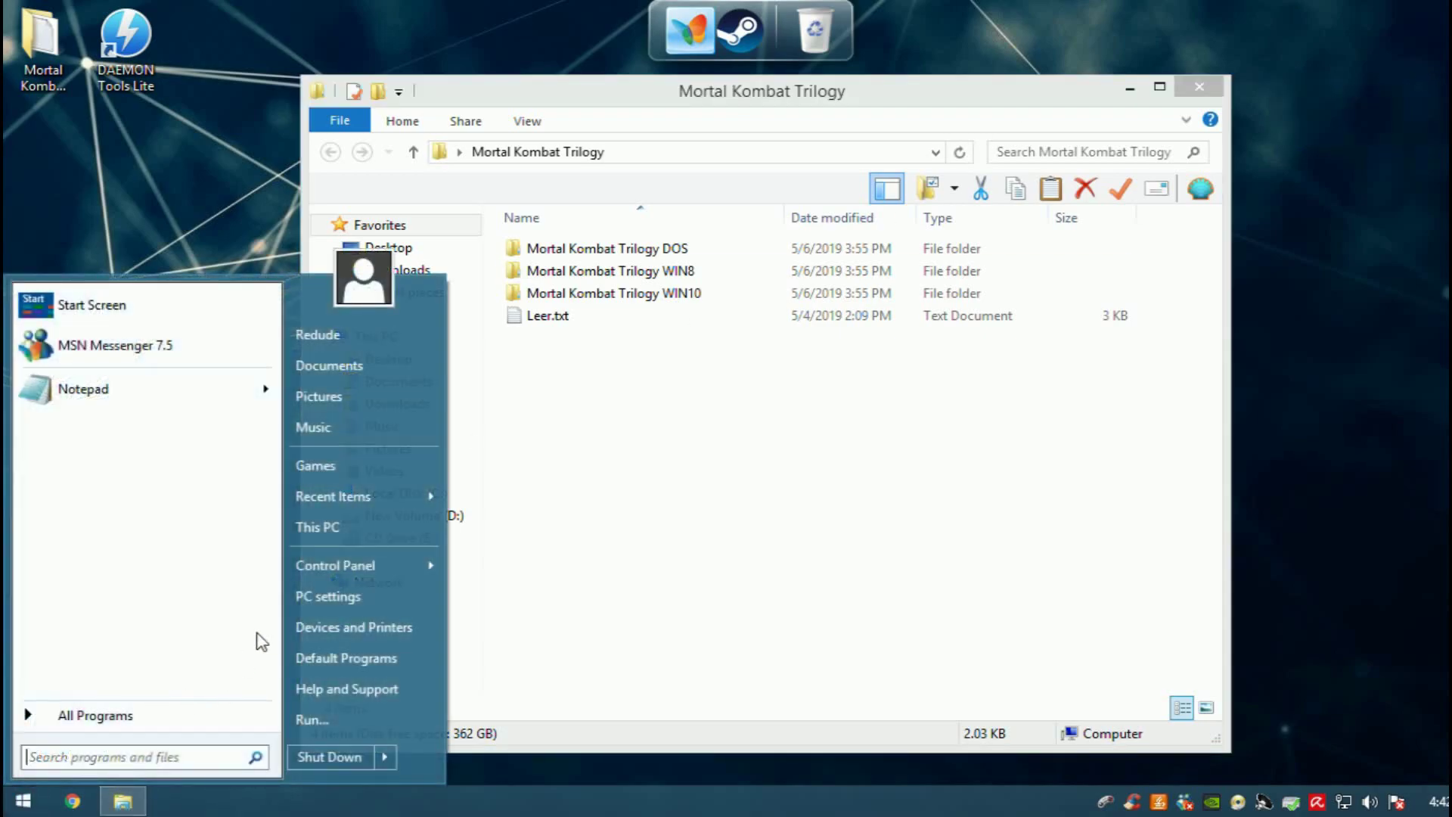
{"action": "right_click", "coordinate": [334, 533]}
{"action": "left_click", "coordinate": [404, 701]}
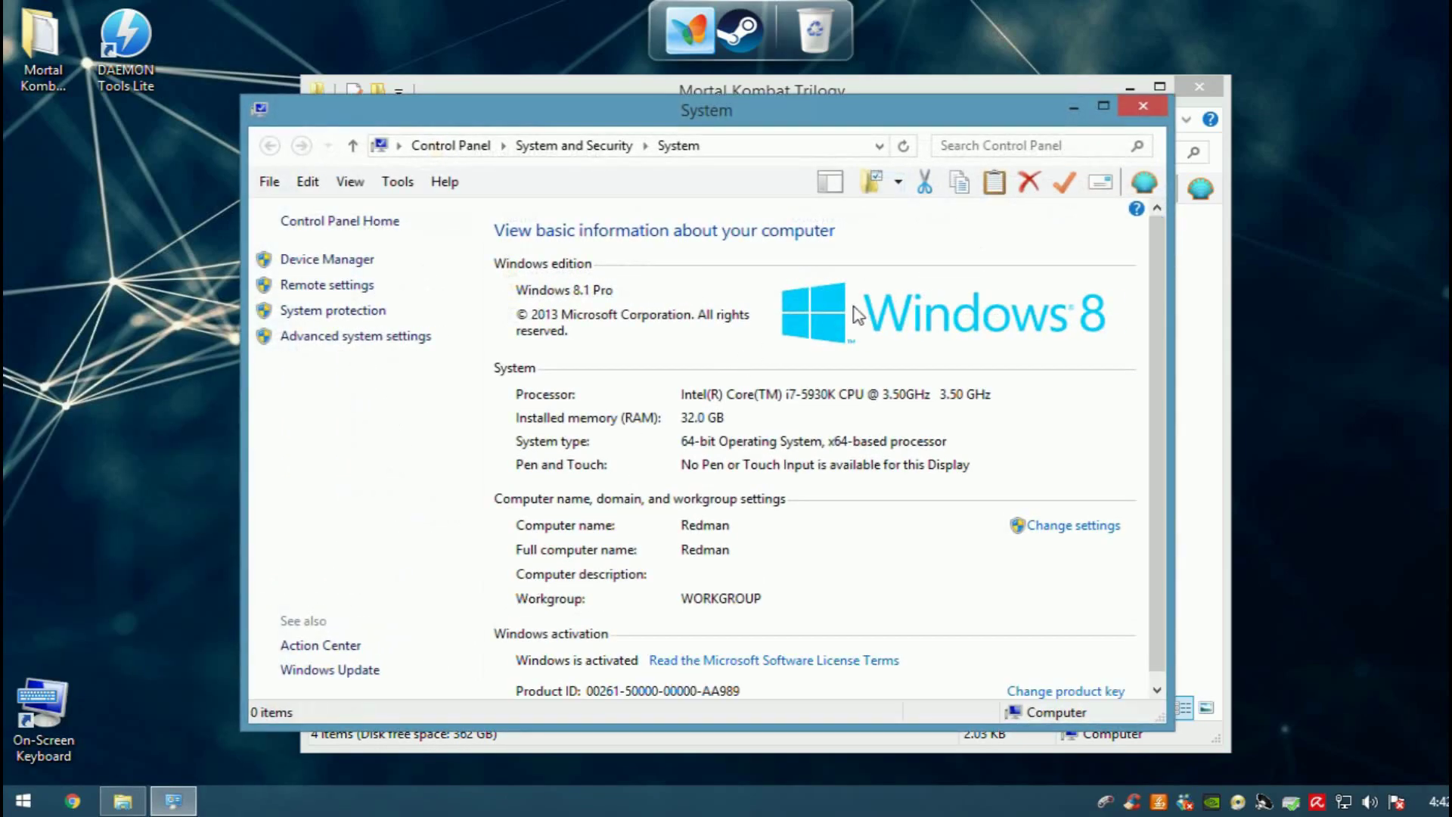
{"action": "left_click_drag", "start_coordinate": [681, 112], "coordinate": [635, 131]}
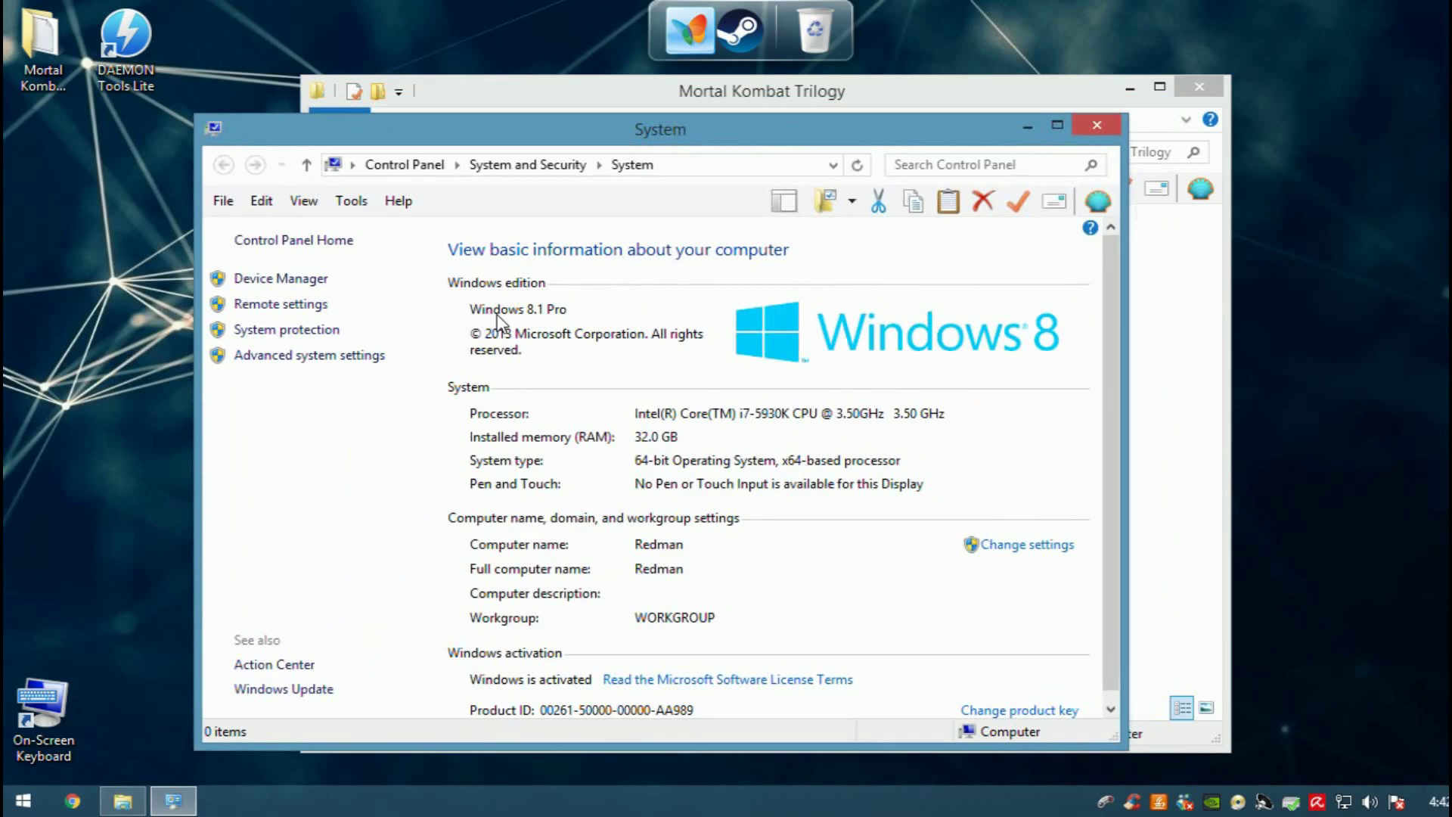
{"action": "left_click", "coordinate": [1093, 125]}
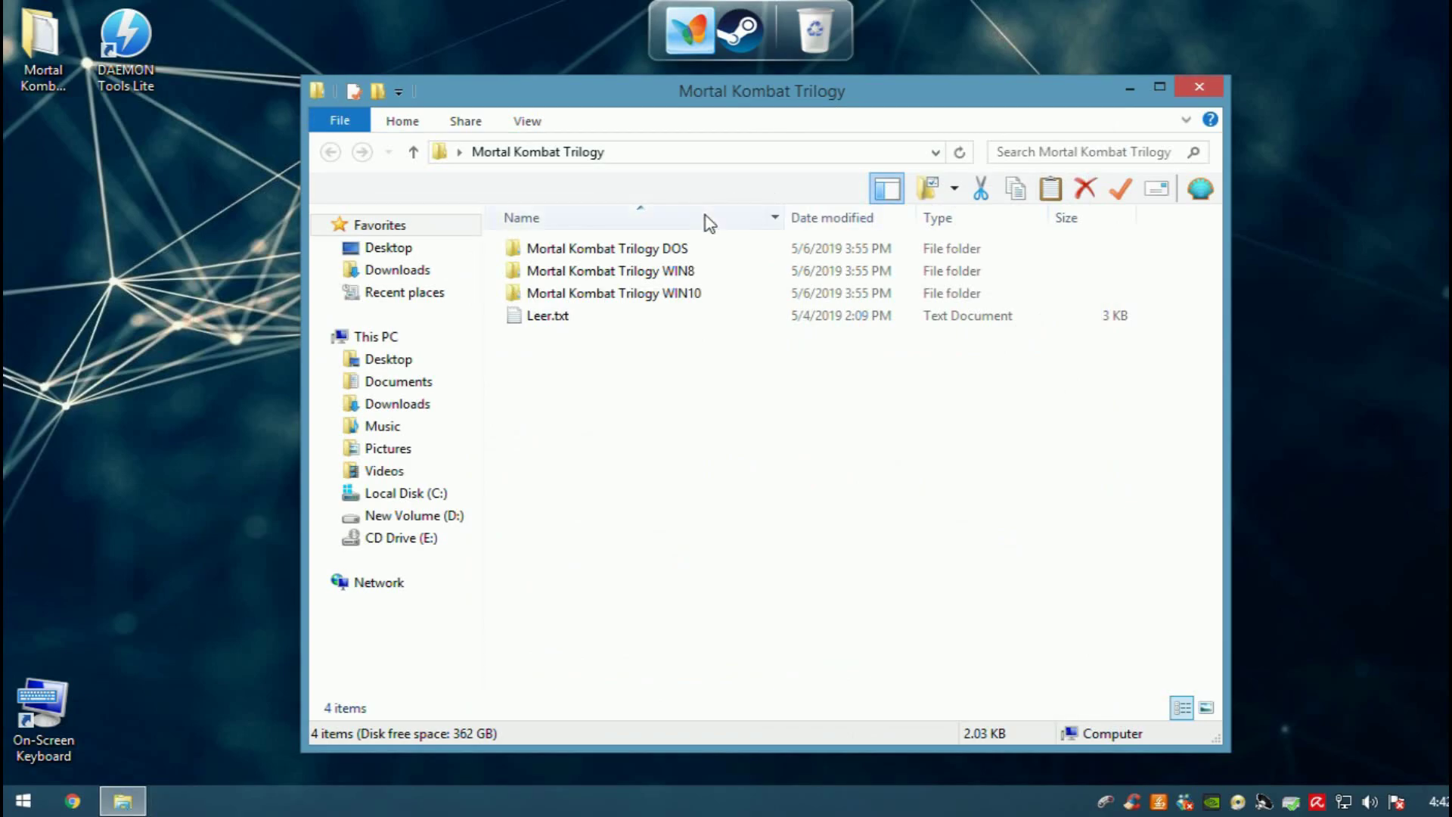
Try to run MKTrilogy.exe from the Mortal Kombat Trilogy WIN10 folder and return to the parent folder
{"action": "left_click", "coordinate": [663, 306]}
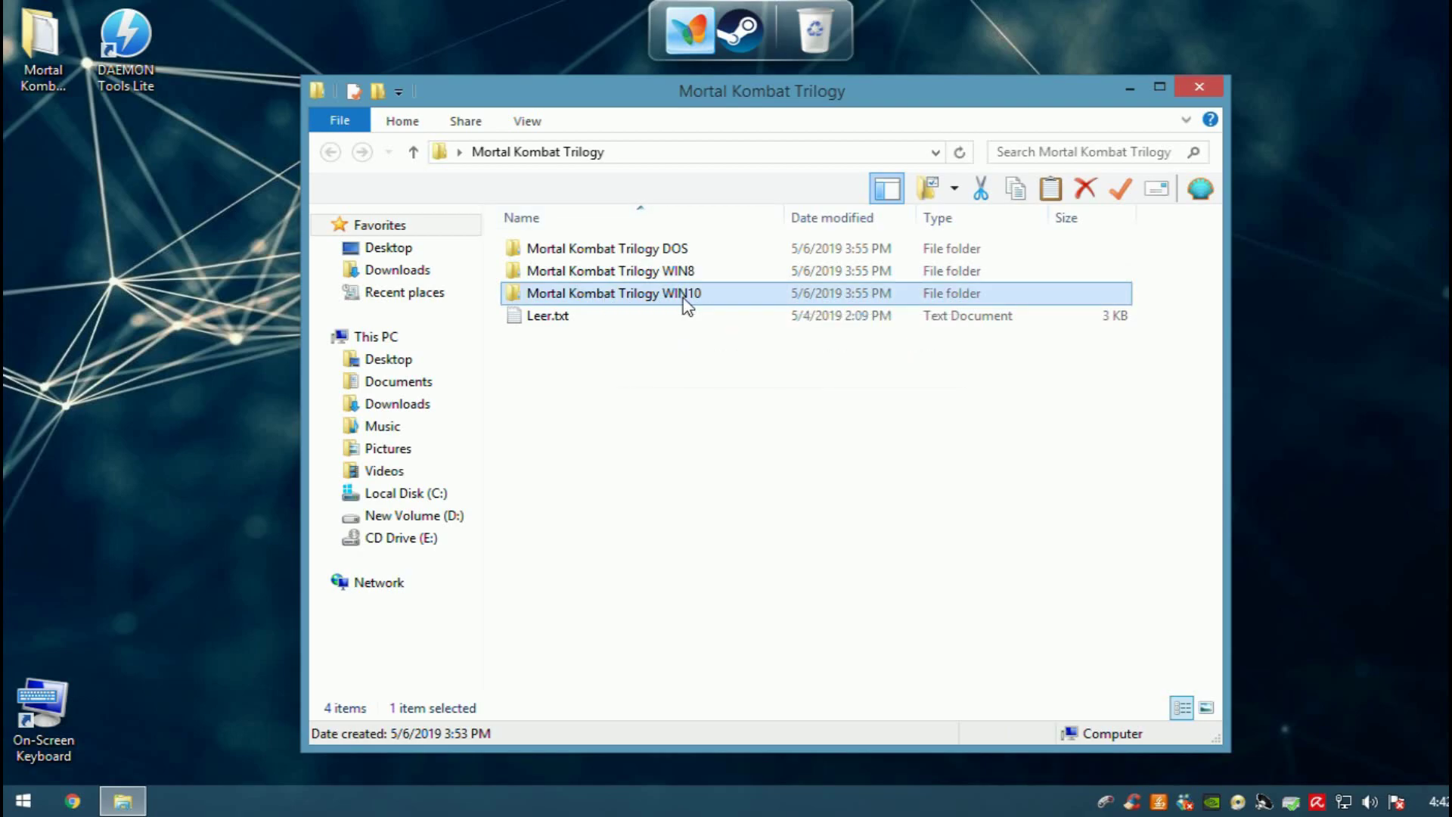
{"action": "double_click", "coordinate": [685, 304]}
{"action": "scroll", "coordinate": [752, 421], "scroll_direction": "down", "scroll_amount": 4}
{"action": "scroll", "coordinate": [681, 427], "scroll_direction": "up", "scroll_amount": 4}
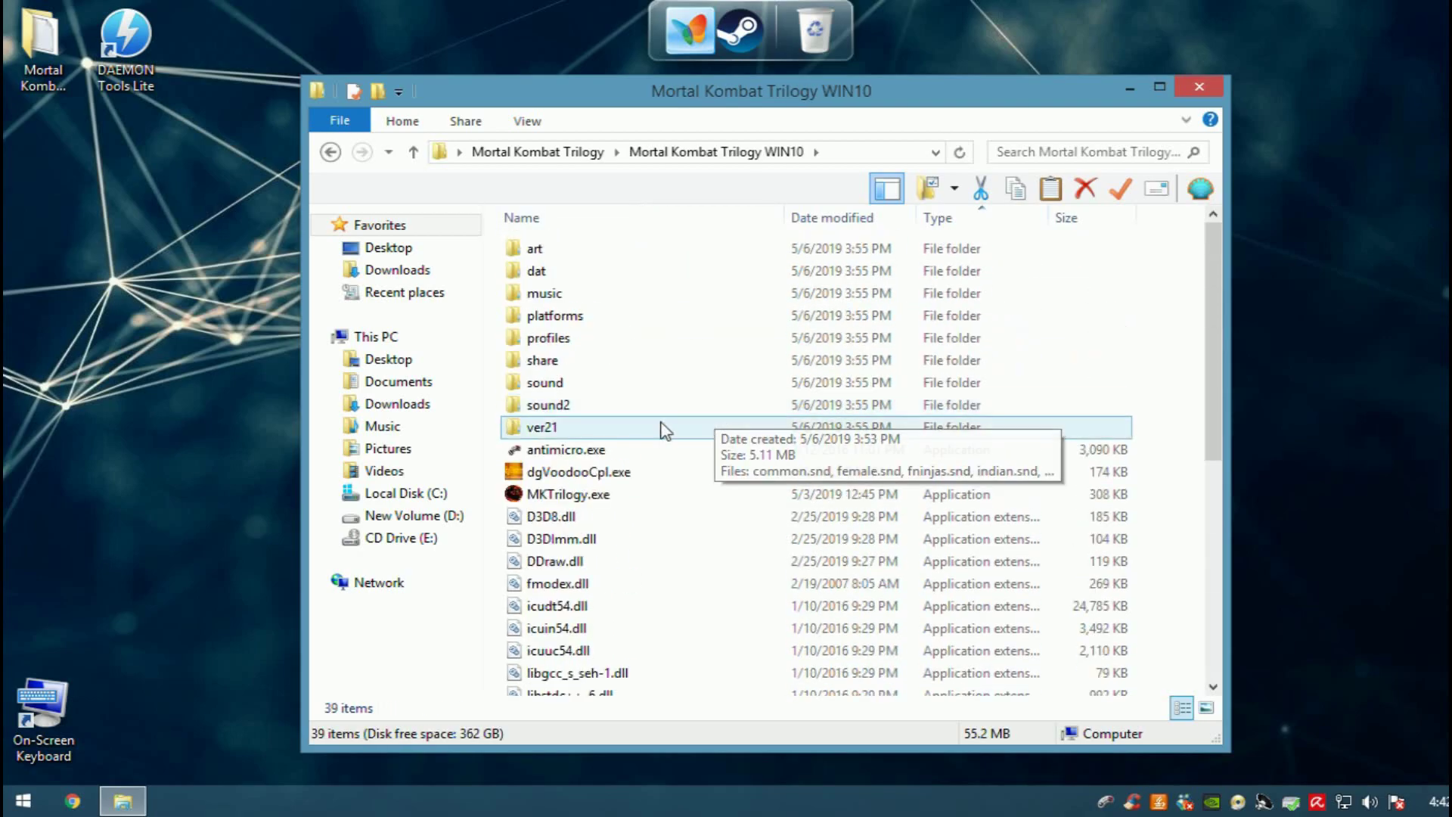
{"action": "double_click", "coordinate": [611, 496]}
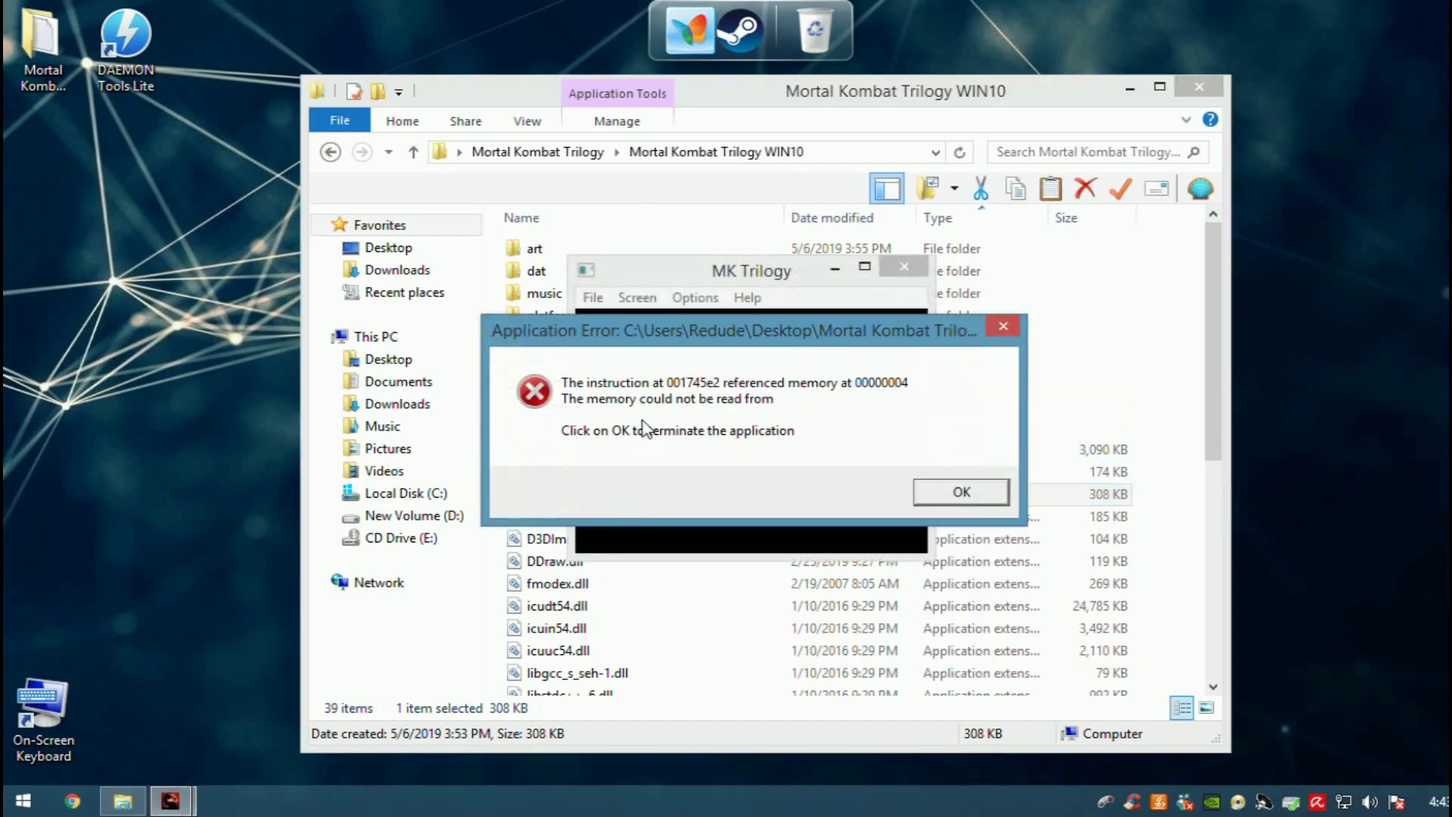
{"action": "left_click", "coordinate": [948, 493]}
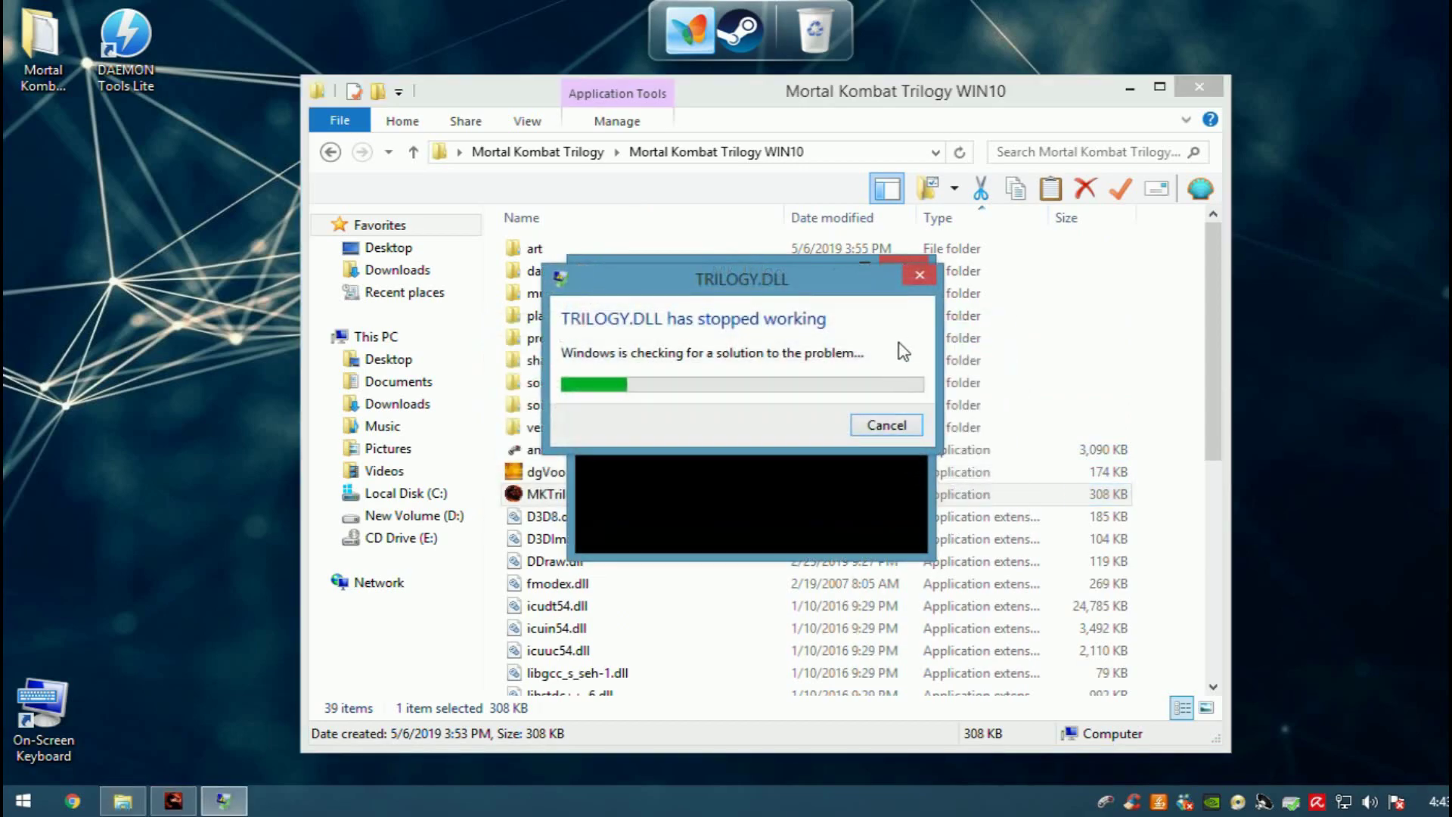
{"action": "left_click", "coordinate": [885, 424]}
{"action": "left_click", "coordinate": [332, 153]}
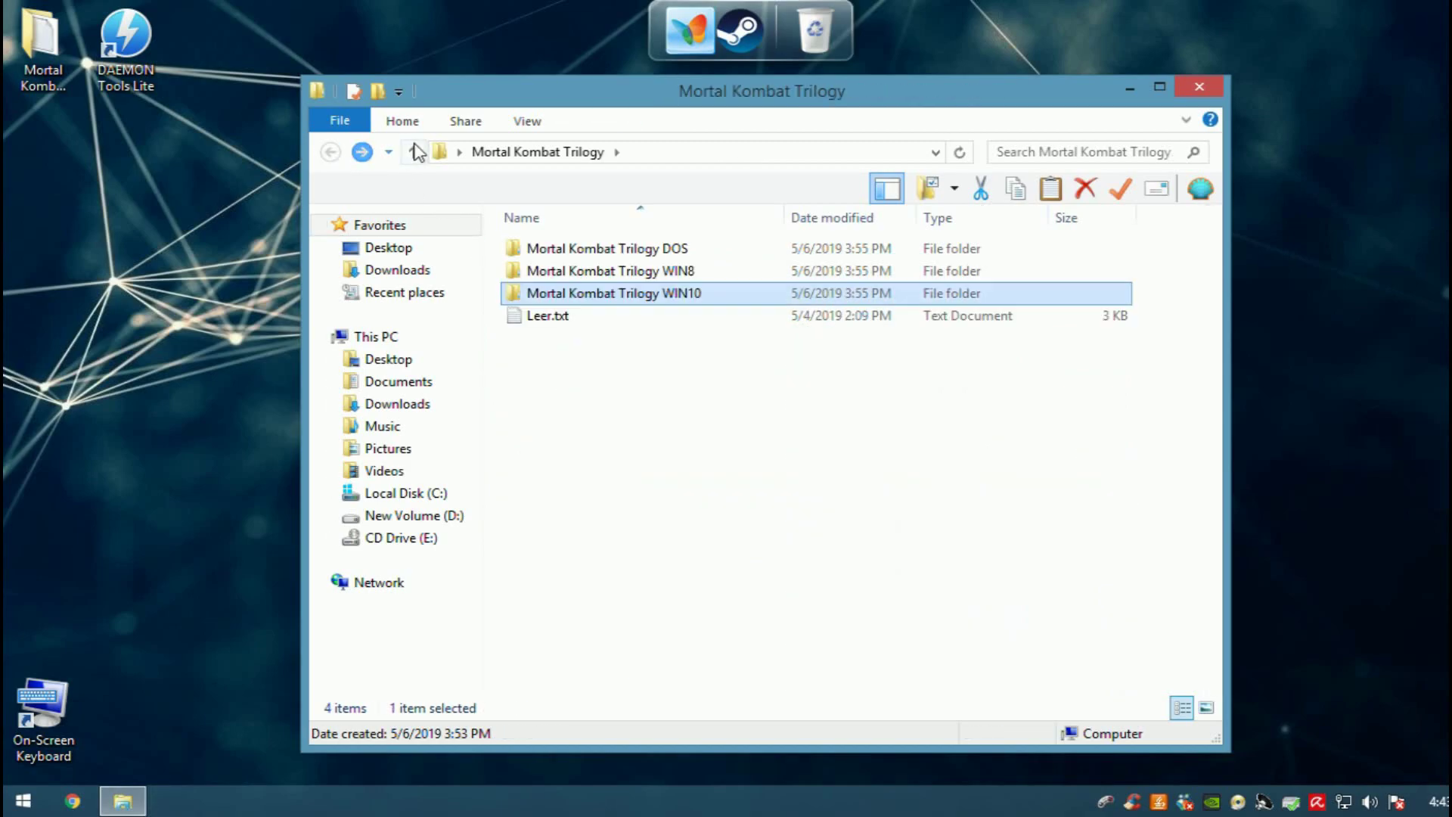
Look through the contents of the Mortal Kombat Trilogy DOS folder and return to the parent folder
{"action": "left_click", "coordinate": [550, 254]}
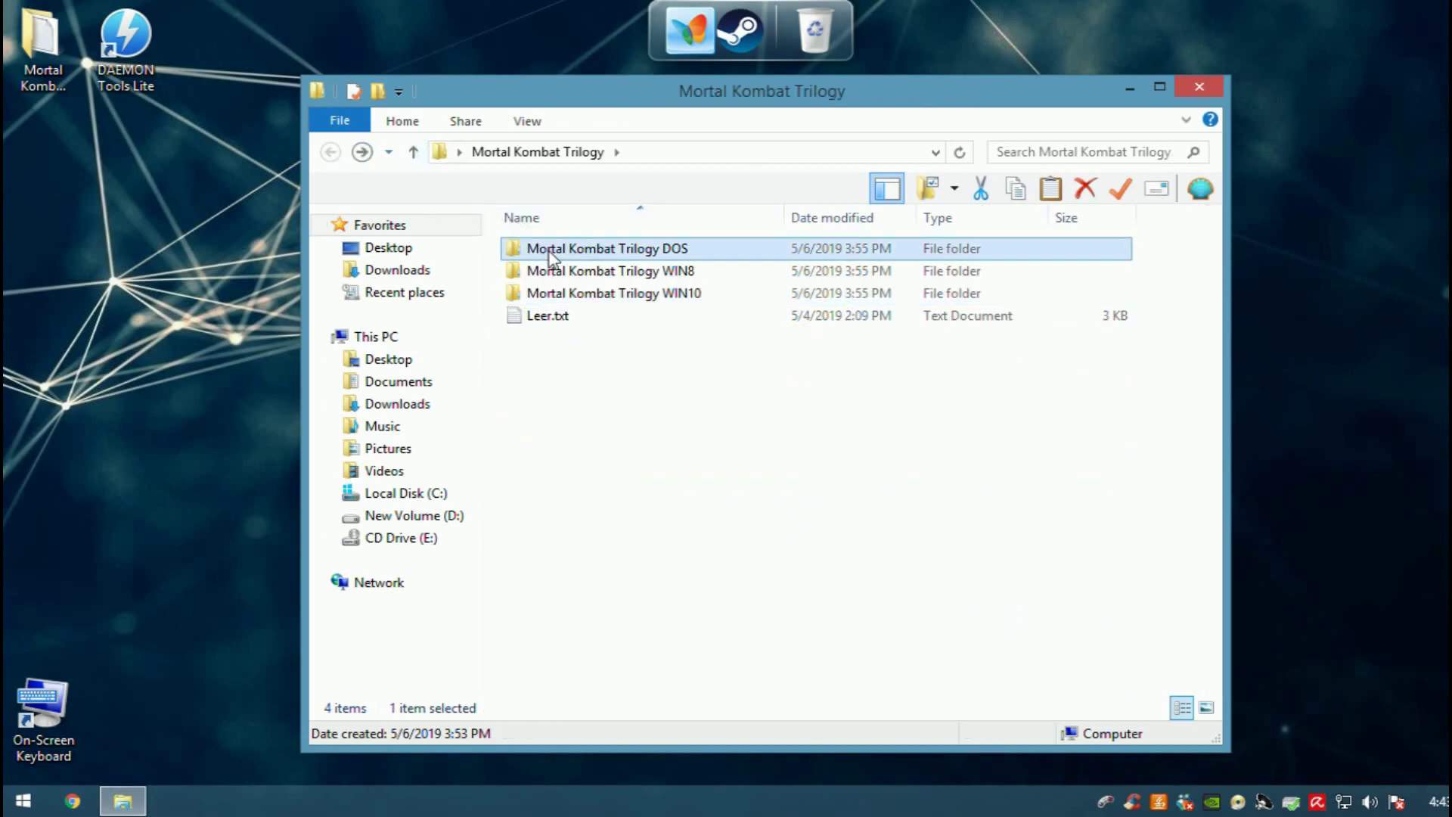
{"action": "double_click", "coordinate": [550, 255]}
{"action": "scroll", "coordinate": [1182, 345], "scroll_direction": "down", "scroll_amount": 4}
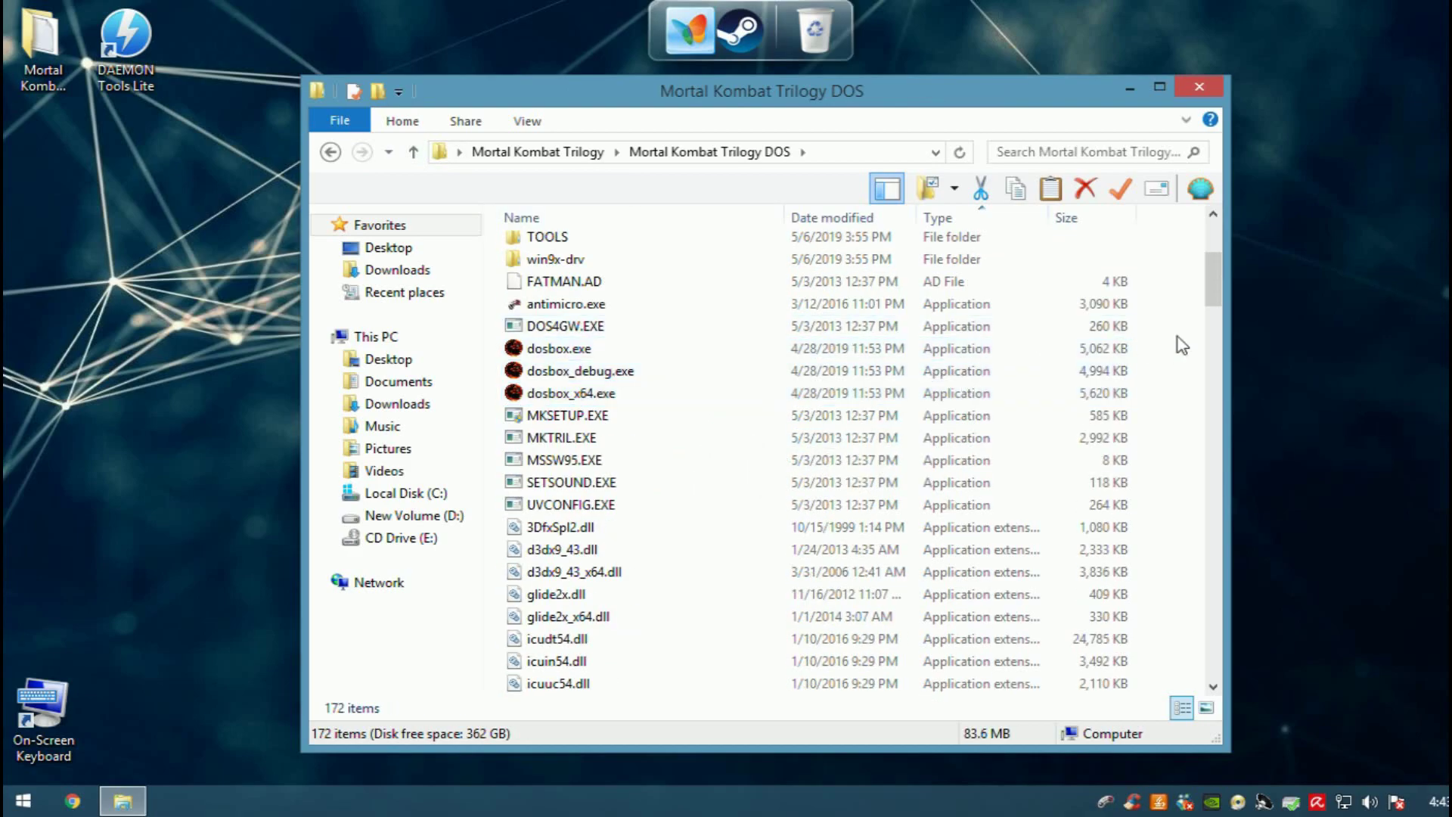
{"action": "left_click_drag", "start_coordinate": [1217, 287], "coordinate": [1283, 235]}
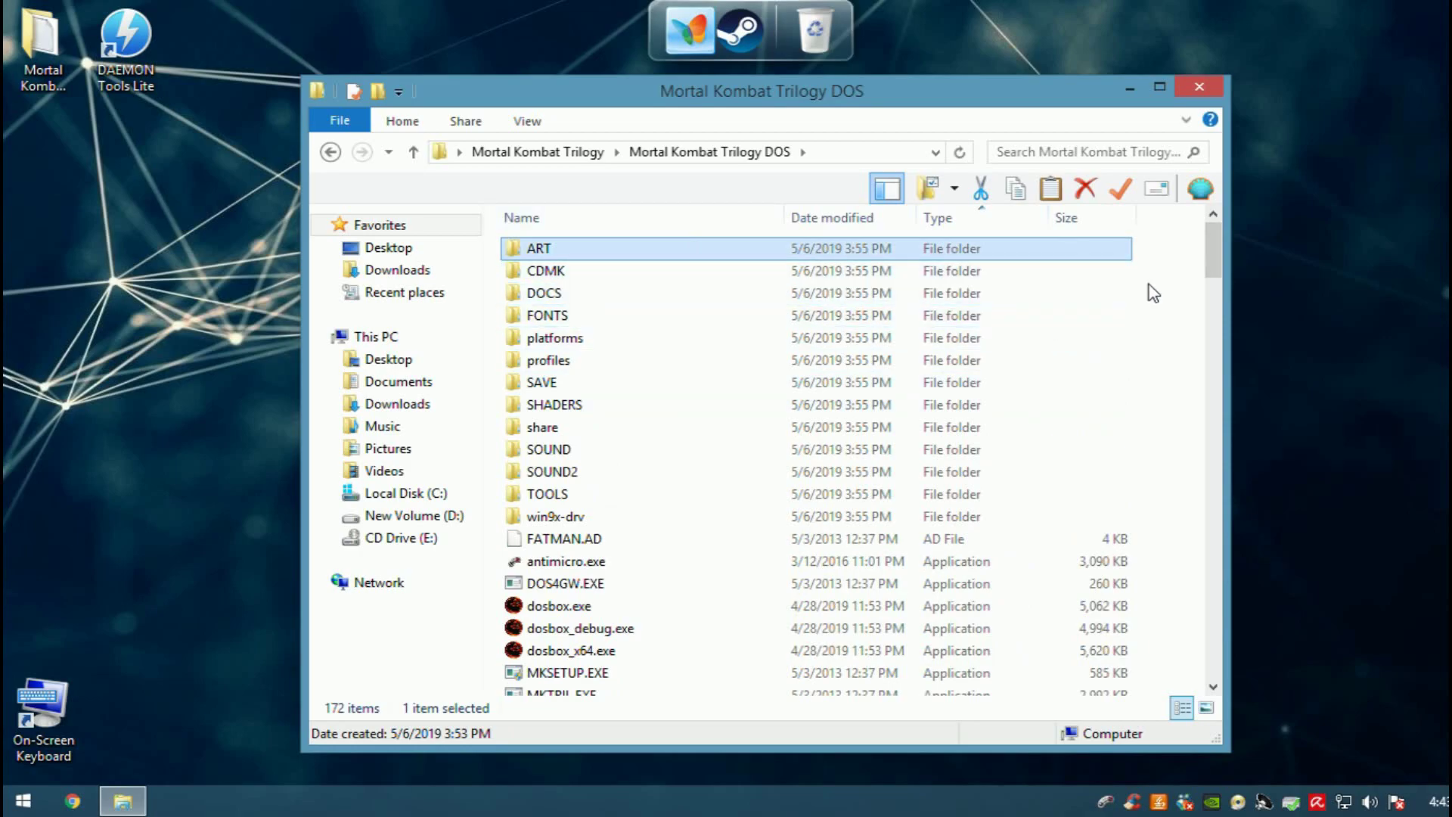
{"action": "left_click_drag", "start_coordinate": [1148, 283], "coordinate": [991, 484]}
{"action": "left_click", "coordinate": [330, 151]}
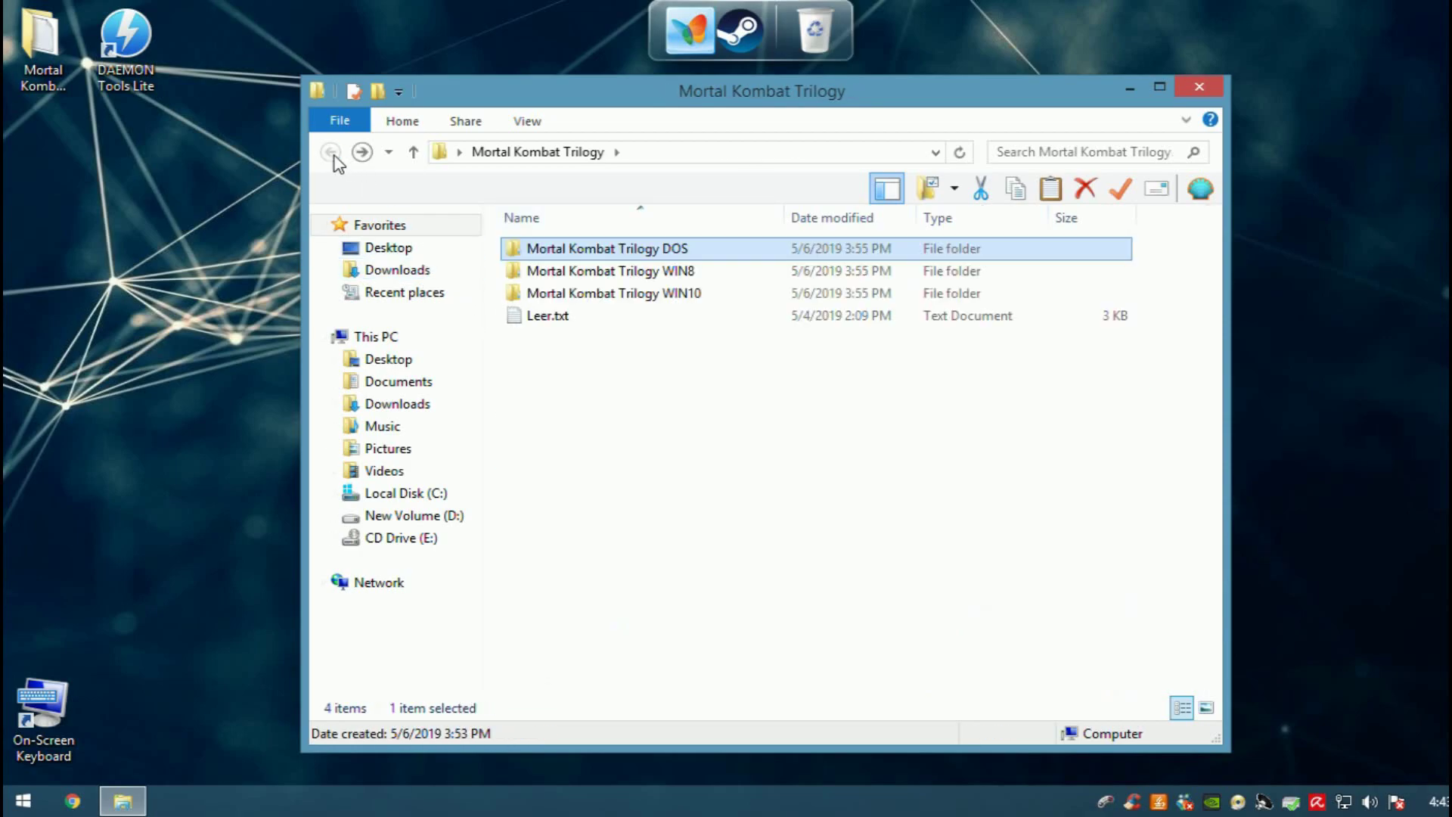
Open the MKimage folder inside the Mortal Kombat Trilogy WIN8 folder
{"action": "left_click", "coordinate": [647, 272]}
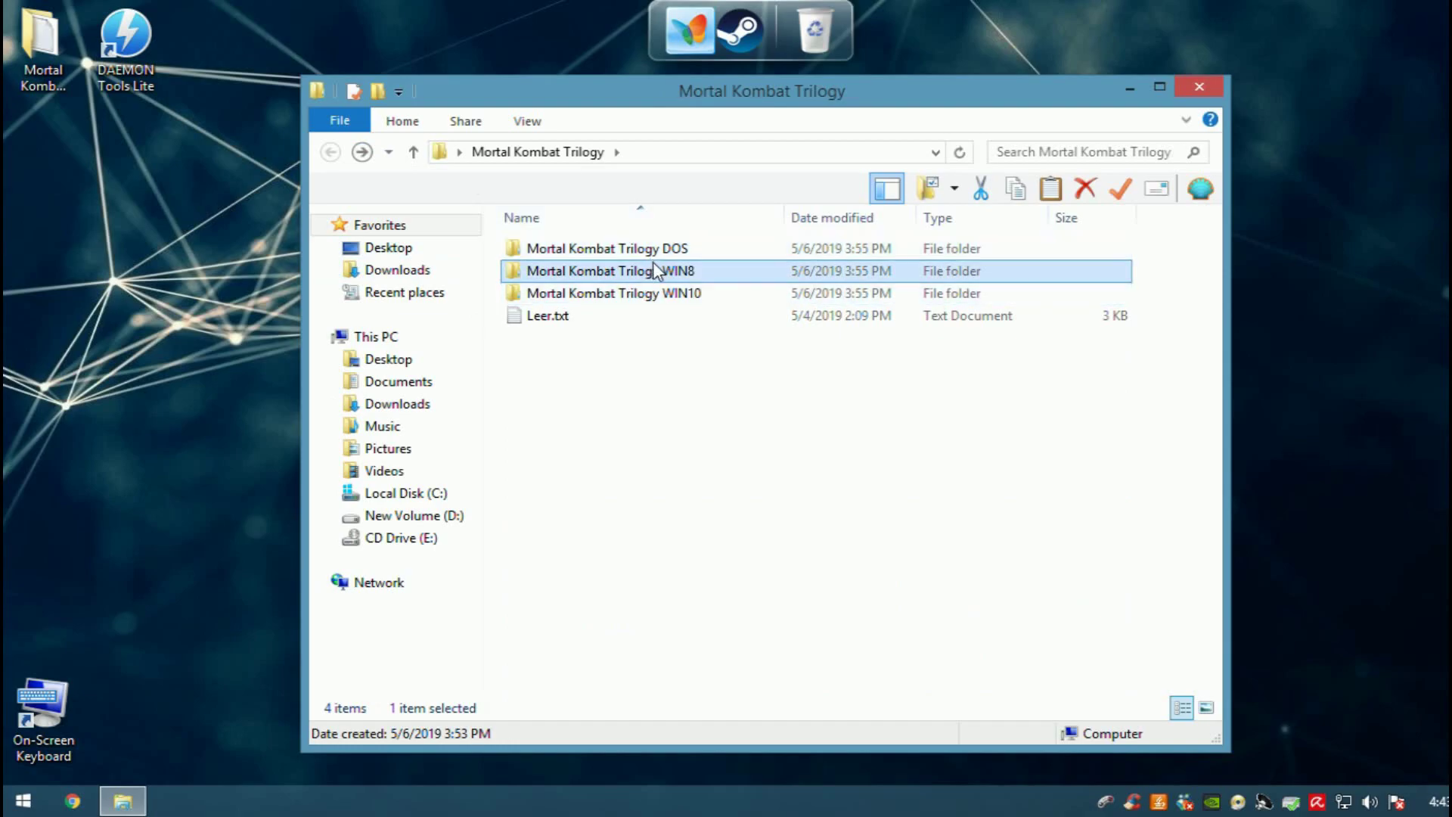
{"action": "mouse_move", "coordinate": [672, 278]}
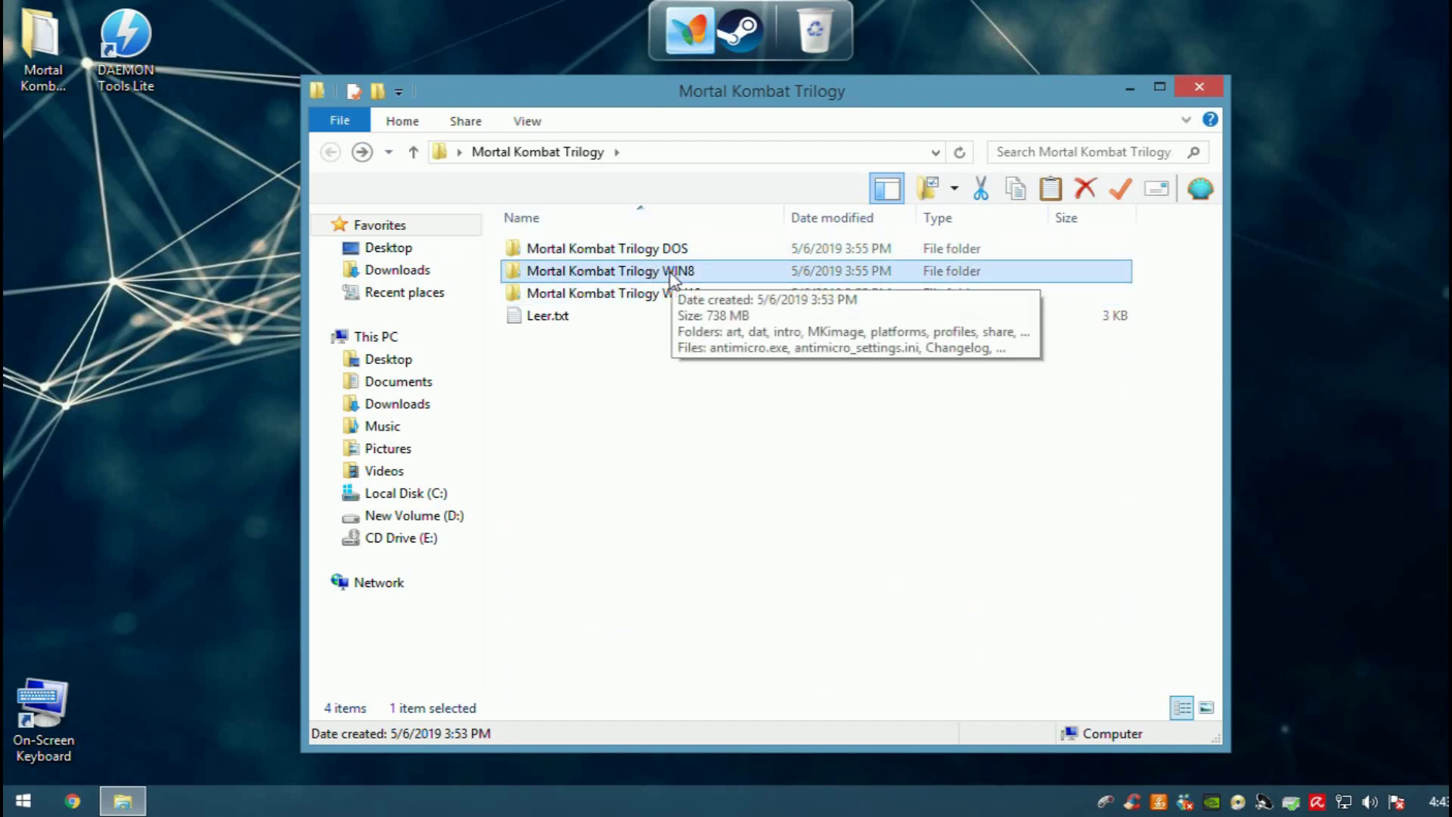
{"action": "double_click", "coordinate": [672, 277]}
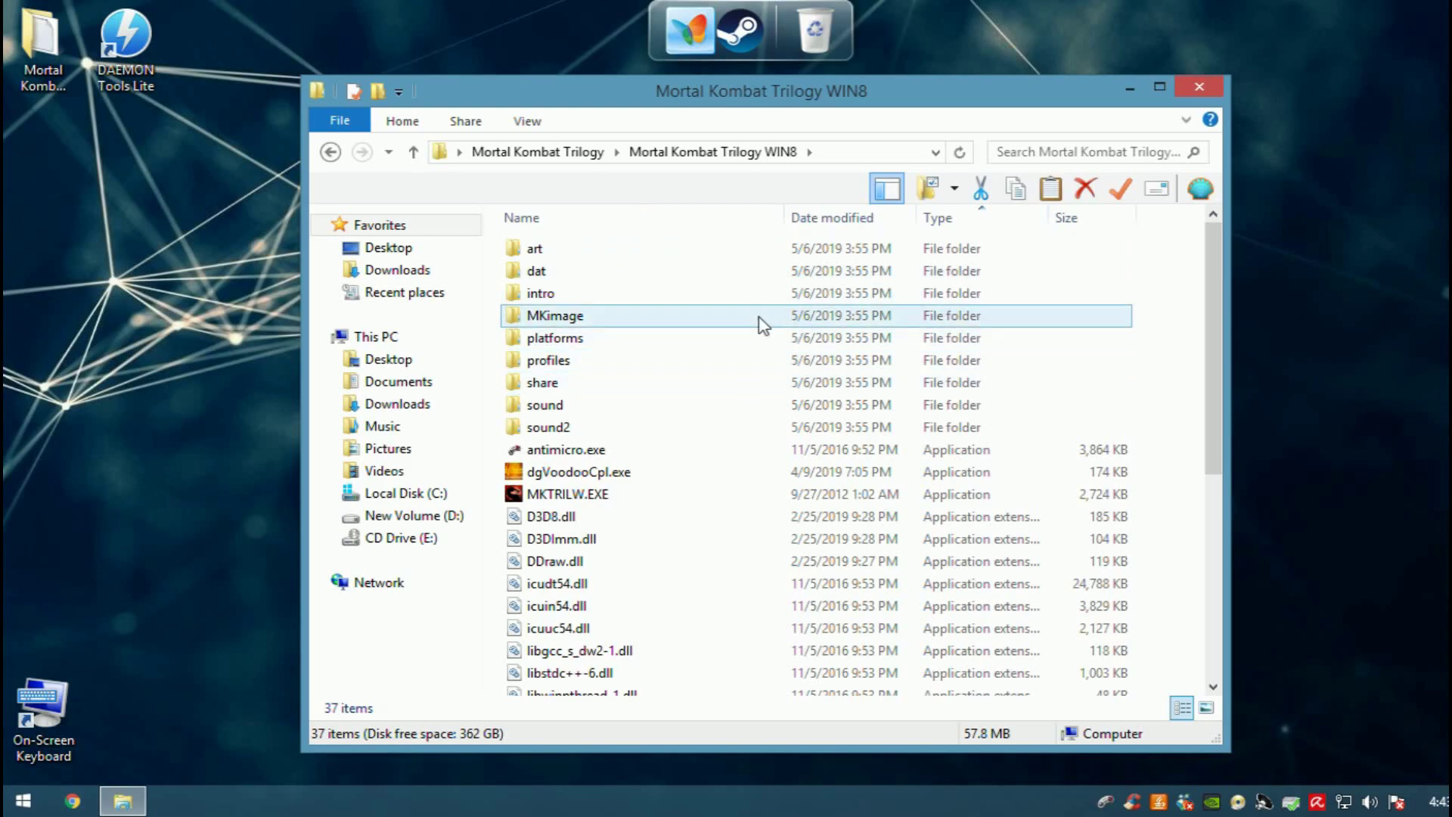
{"action": "mouse_move", "coordinate": [766, 322]}
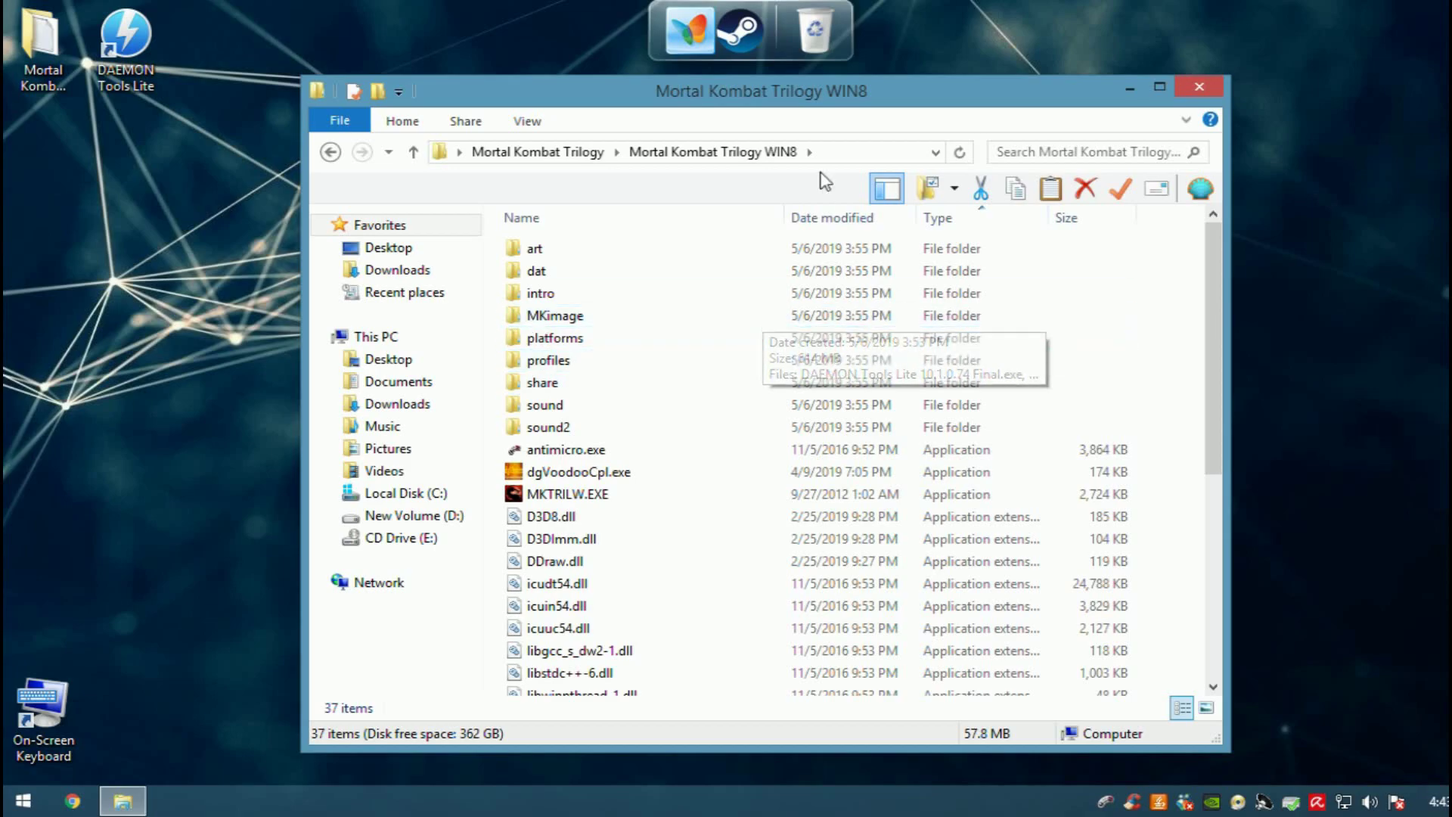
{"action": "mouse_move", "coordinate": [787, 98]}
{"action": "left_mouse_down"}
{"action": "mouse_move", "coordinate": [771, 110]}
{"action": "mouse_move", "coordinate": [789, 105]}
{"action": "left_mouse_up"}
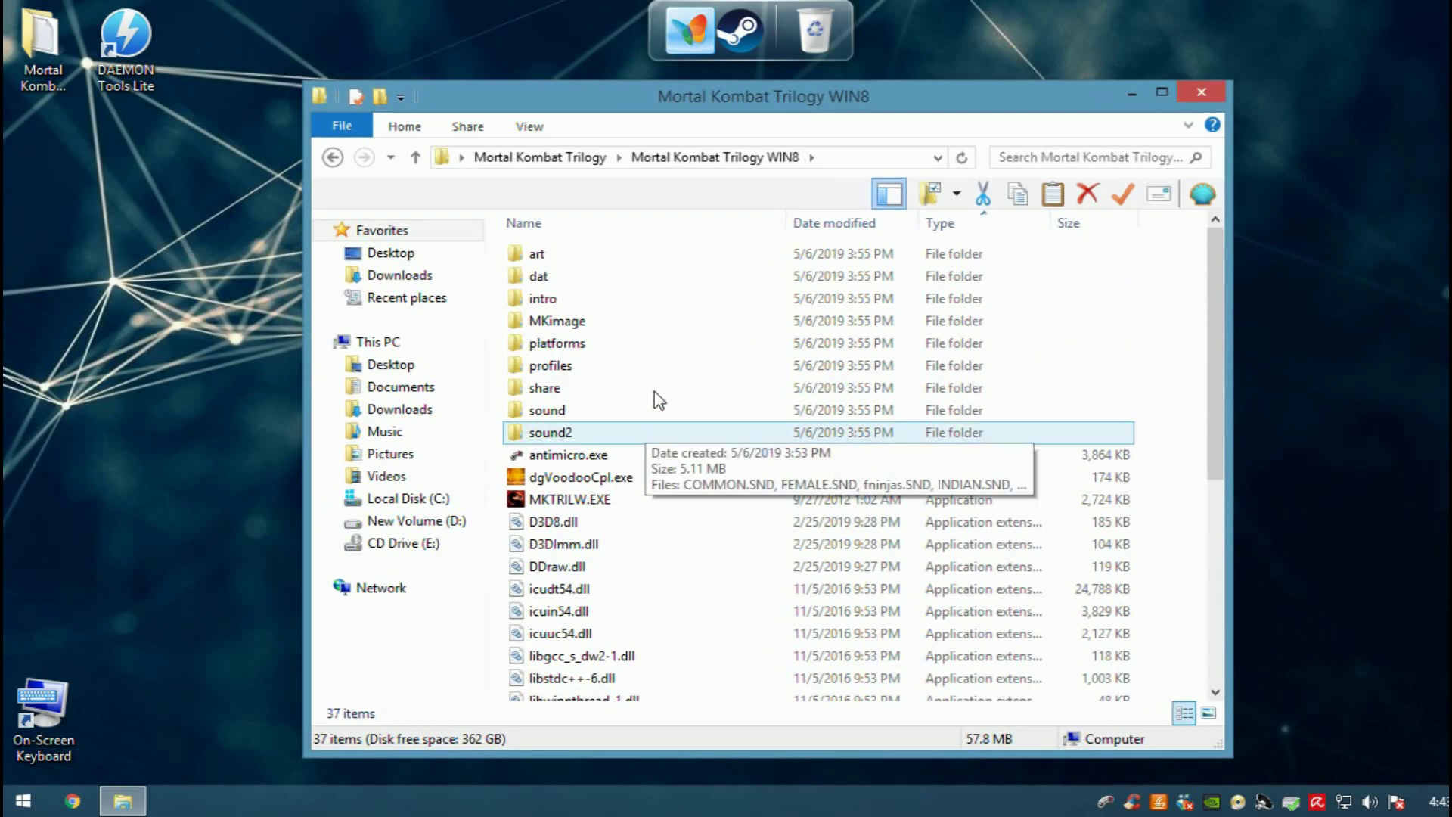
{"action": "double_click", "coordinate": [652, 322]}
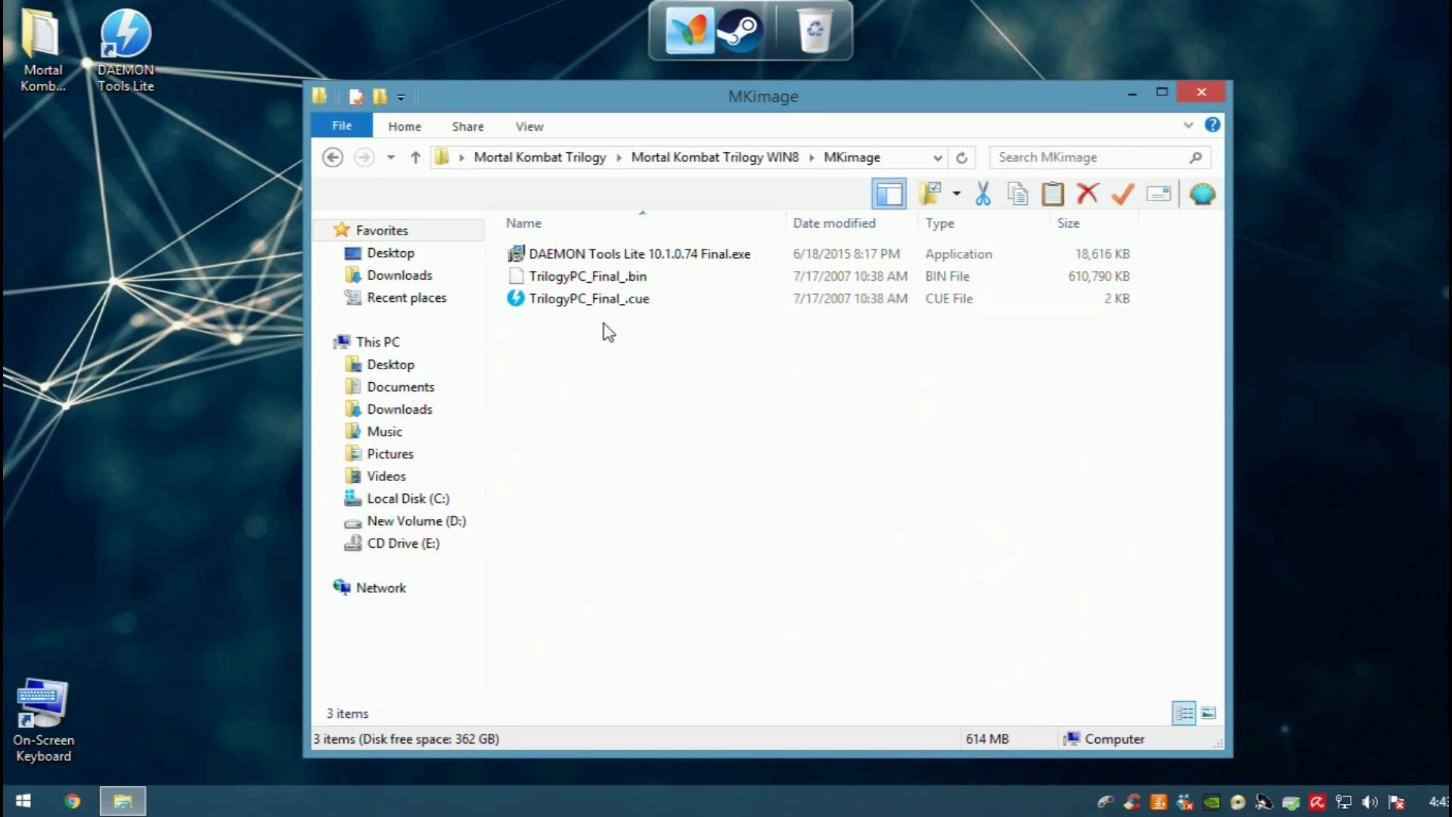
Examine the DAEMON Tools Lite 10.1.0.74 installer and the TrilogyPC_Final_ .bin and .cue image files in MKimage
{"action": "left_click", "coordinate": [561, 257]}
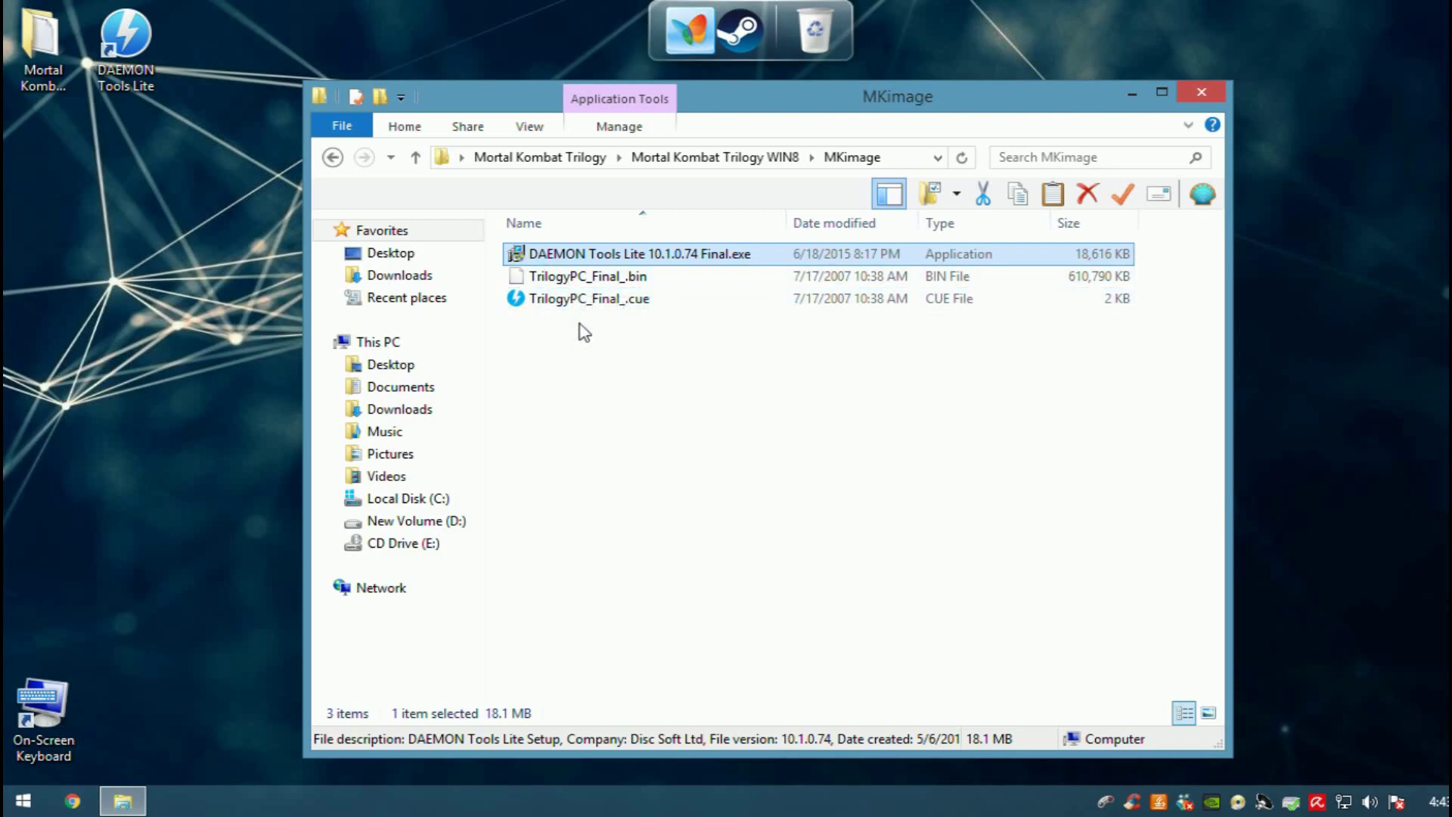
{"action": "left_click_drag", "start_coordinate": [580, 331], "coordinate": [518, 276]}
{"action": "left_click", "coordinate": [551, 261]}
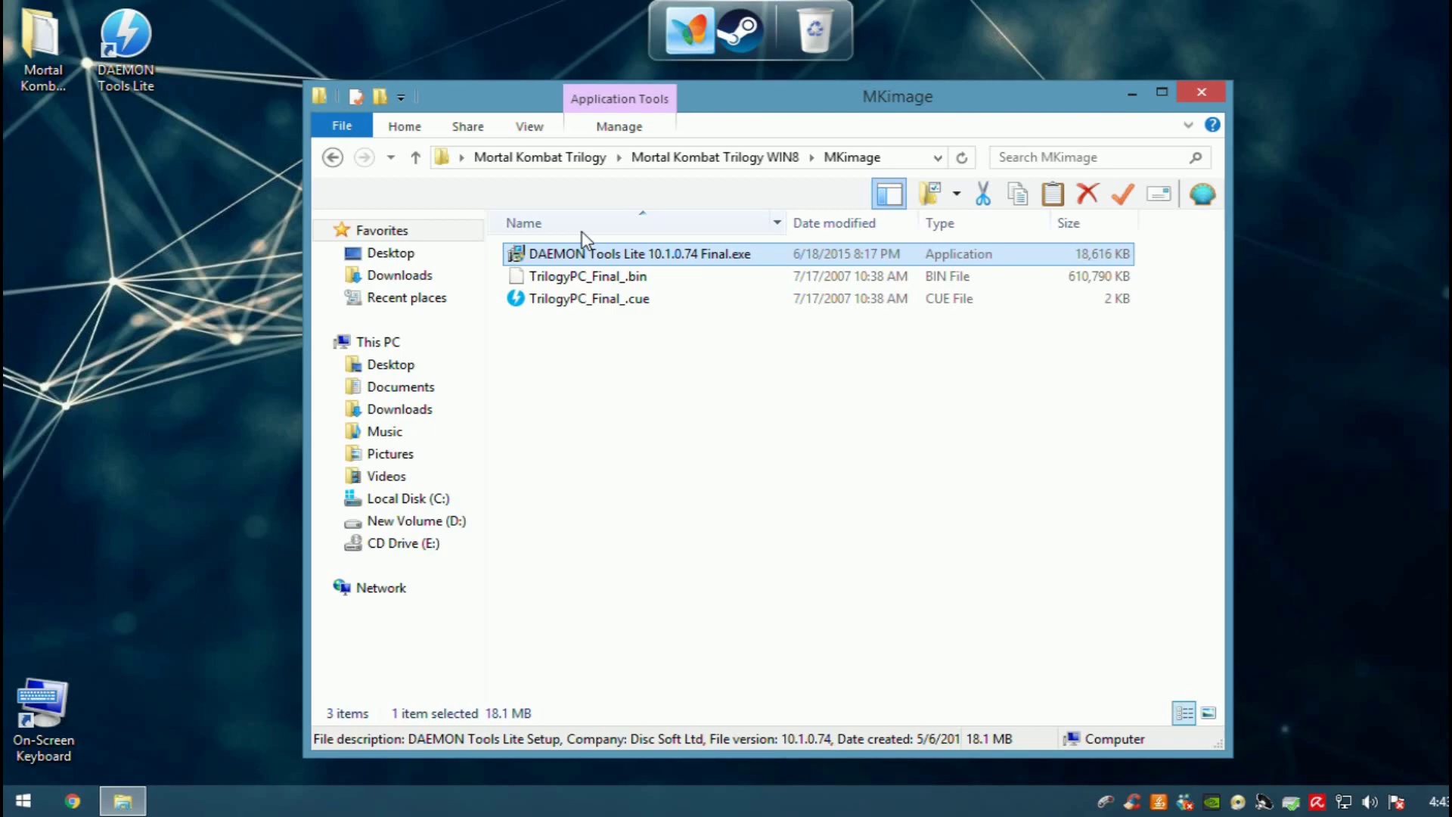
{"action": "left_click_drag", "start_coordinate": [494, 251], "coordinate": [747, 250]}
{"action": "left_click_drag", "start_coordinate": [838, 366], "coordinate": [638, 253]}
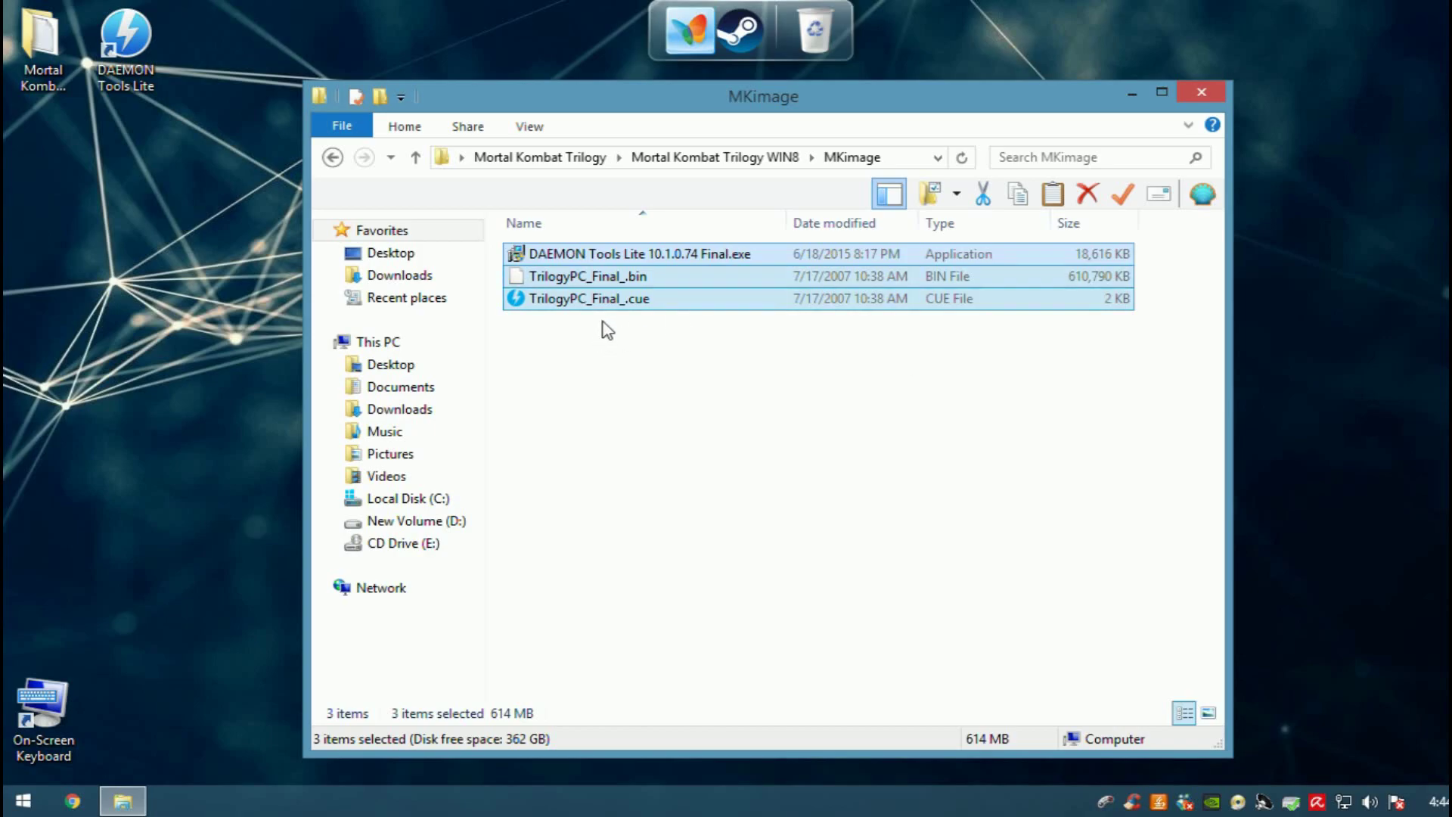
{"action": "left_click", "coordinate": [561, 262]}
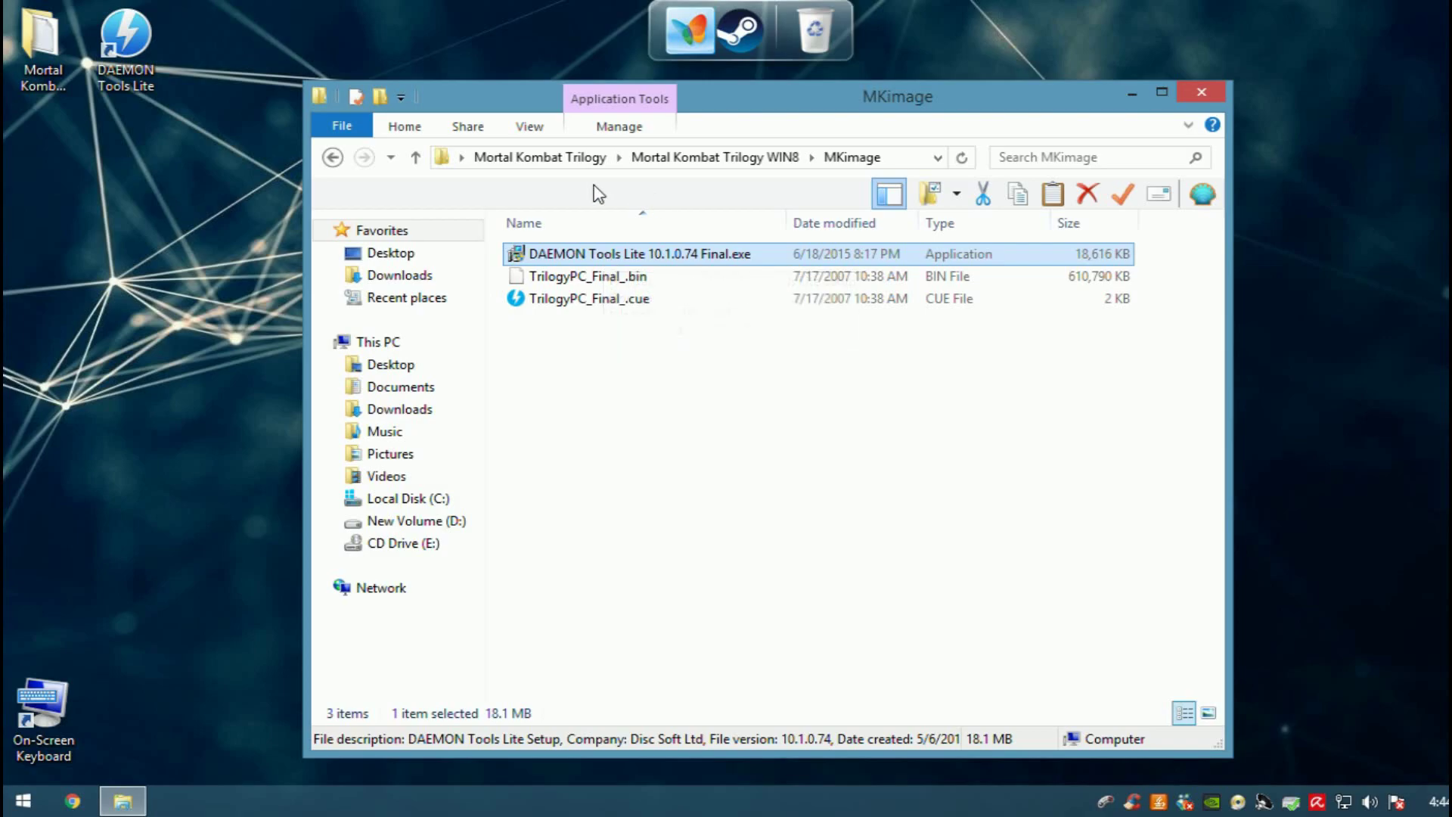
{"action": "left_click", "coordinate": [333, 157]}
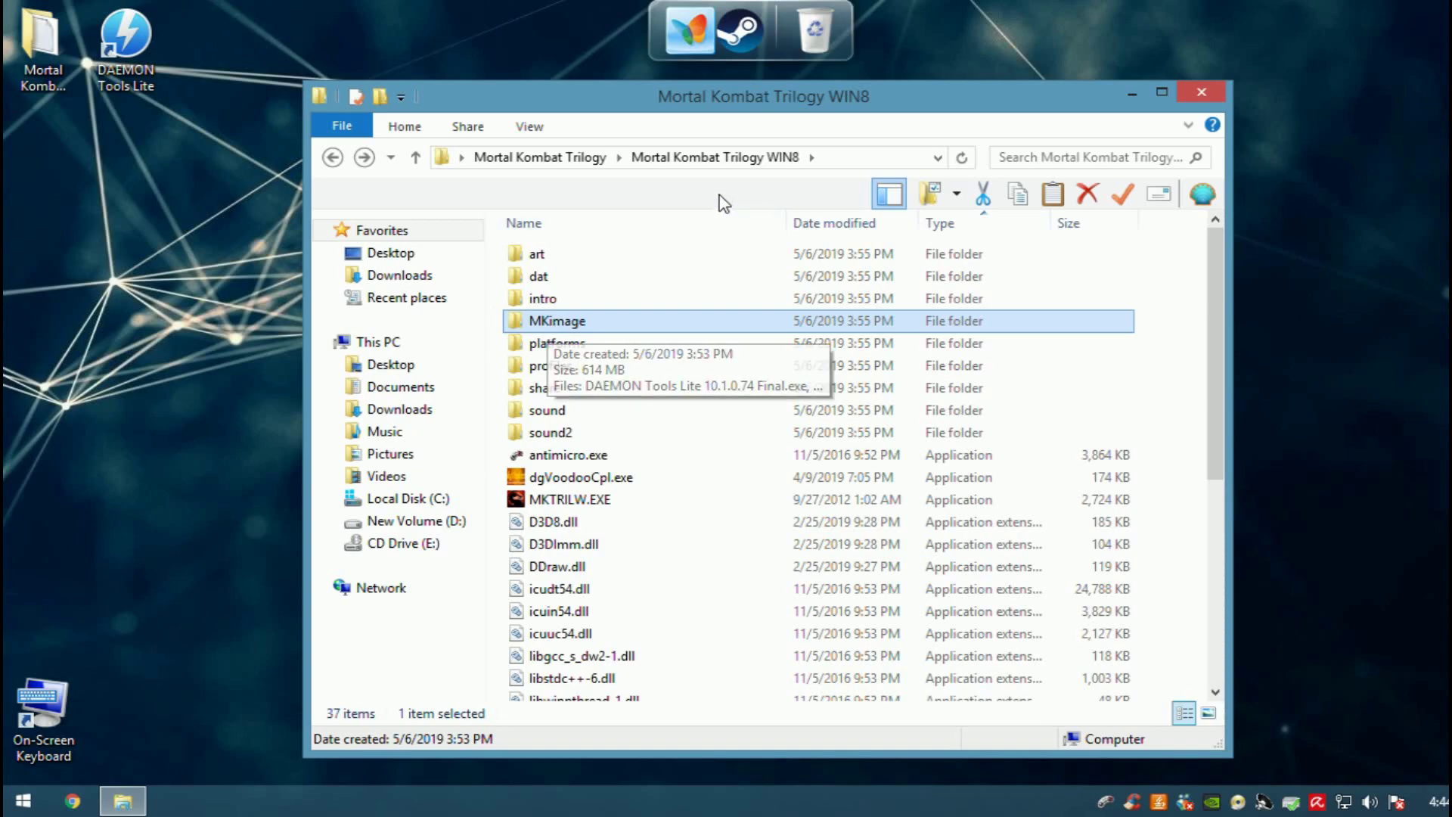
{"action": "double_click", "coordinate": [592, 322]}
{"action": "left_click", "coordinate": [584, 262]}
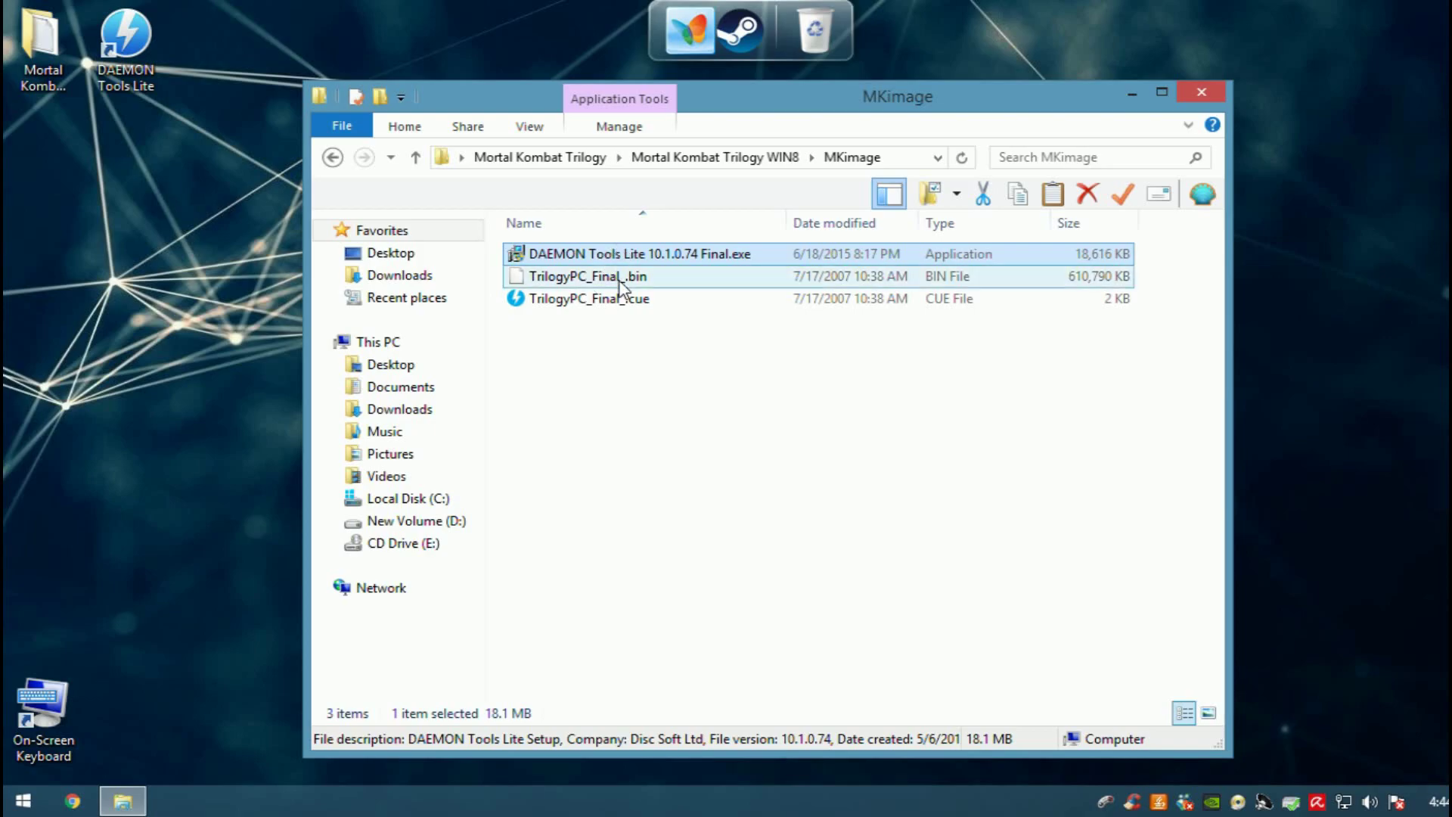
Open DAEMON Tools Lite, view its options for adding images, and close the MKimage folder window
{"action": "left_click", "coordinate": [146, 68]}
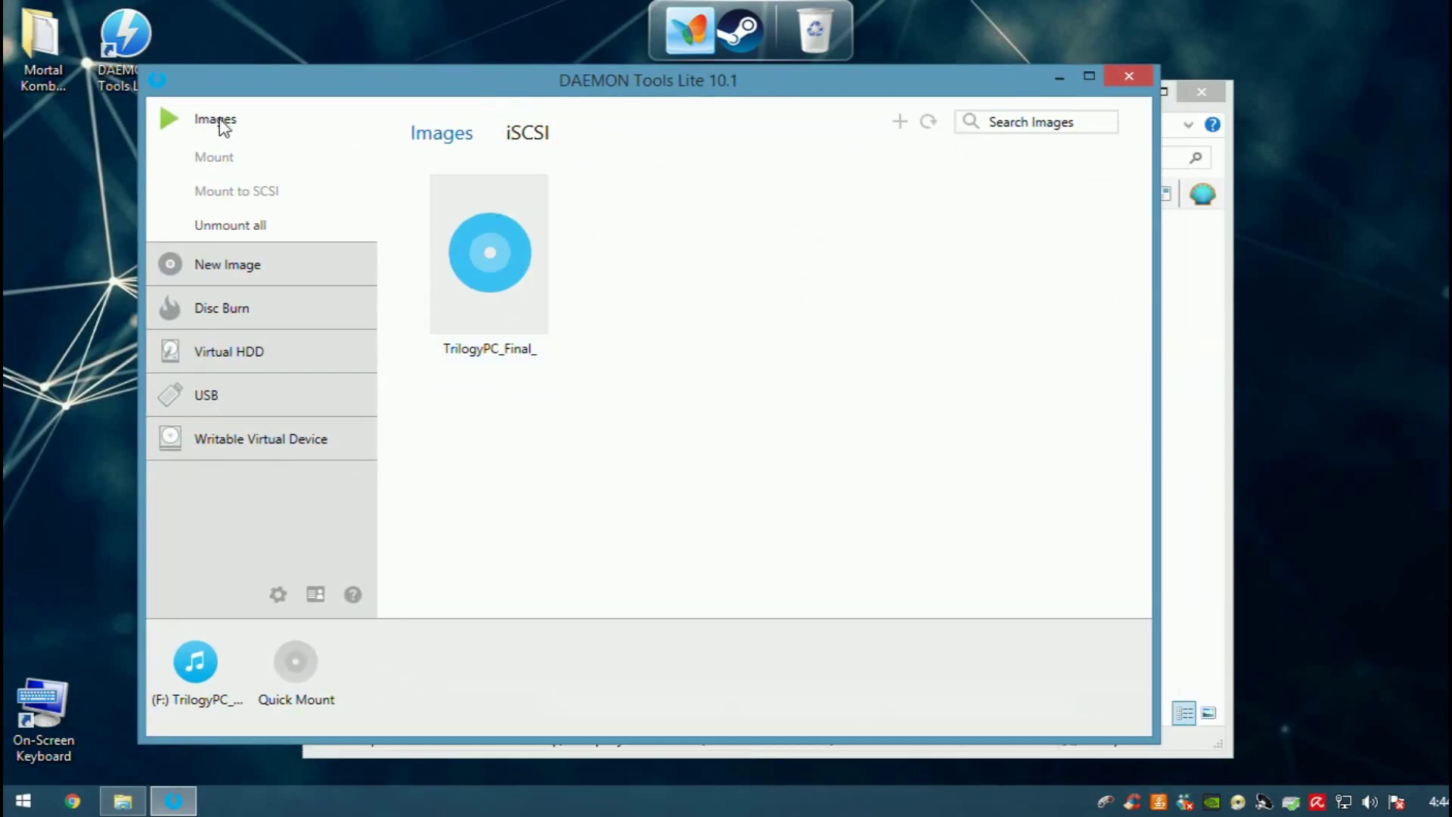
{"action": "right_click", "coordinate": [615, 254]}
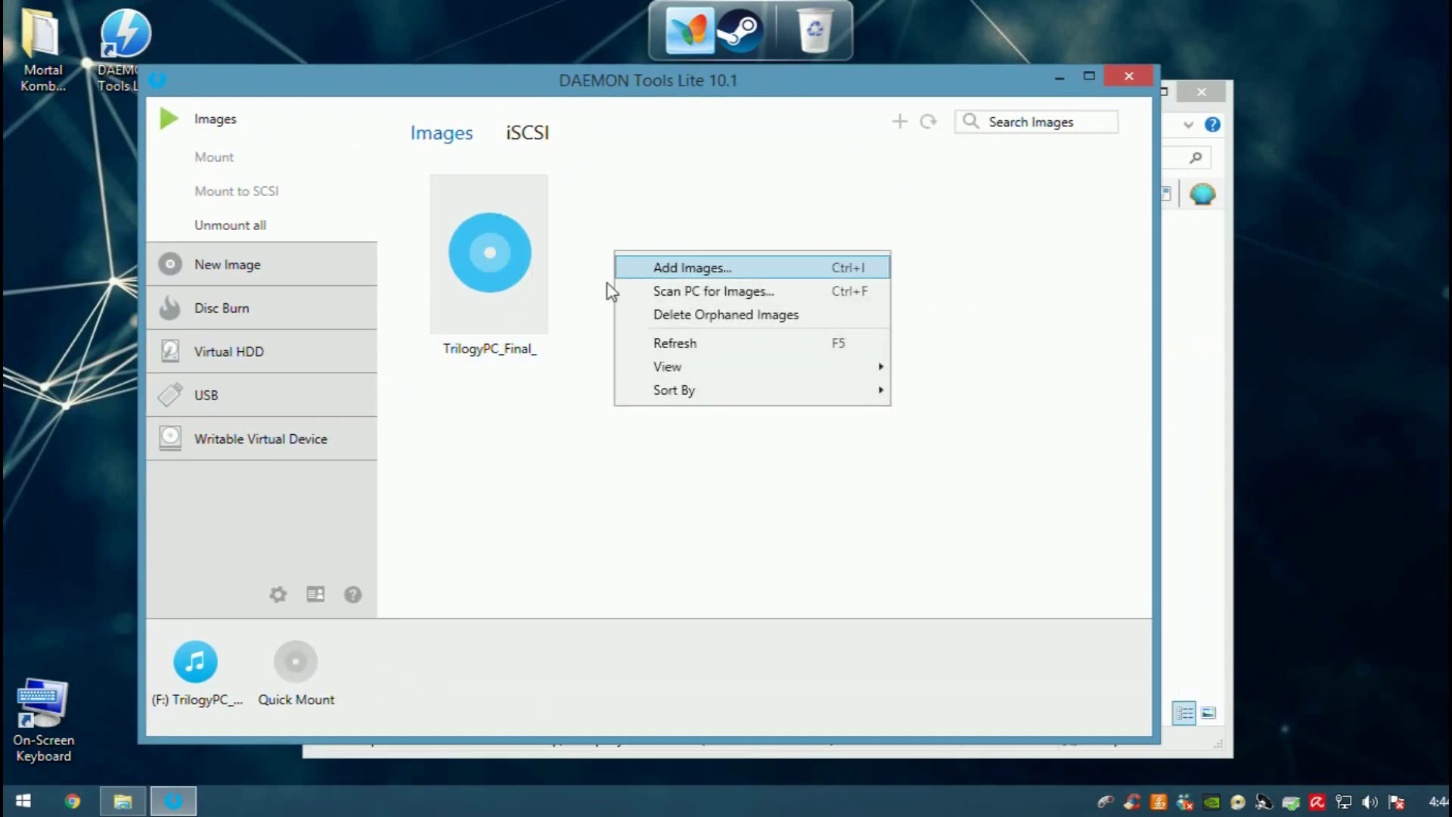
{"action": "left_click", "coordinate": [579, 479]}
{"action": "left_click", "coordinate": [1214, 542]}
{"action": "left_click_drag", "start_coordinate": [643, 327], "coordinate": [618, 286]}
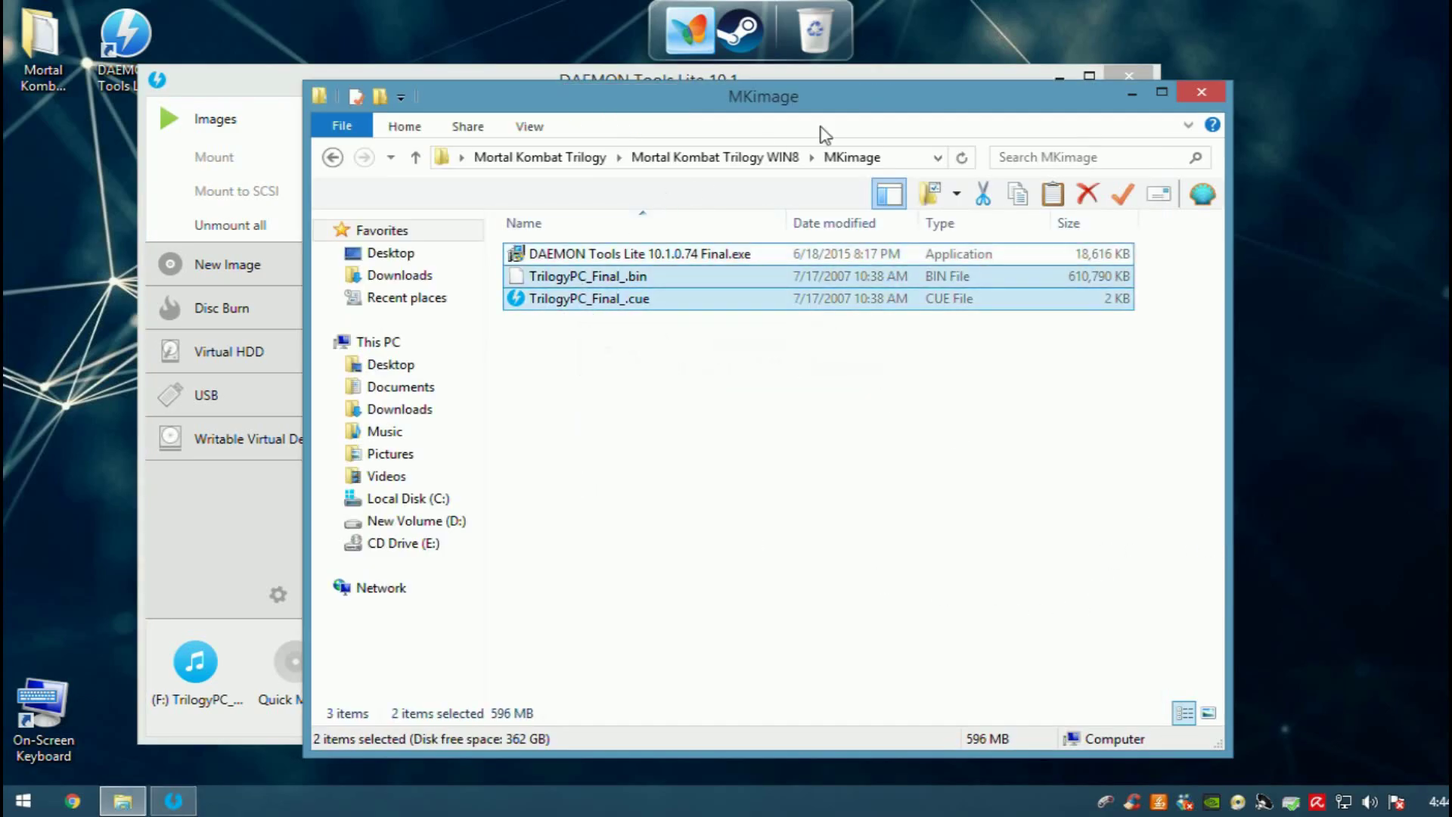
{"action": "left_click", "coordinate": [1189, 91]}
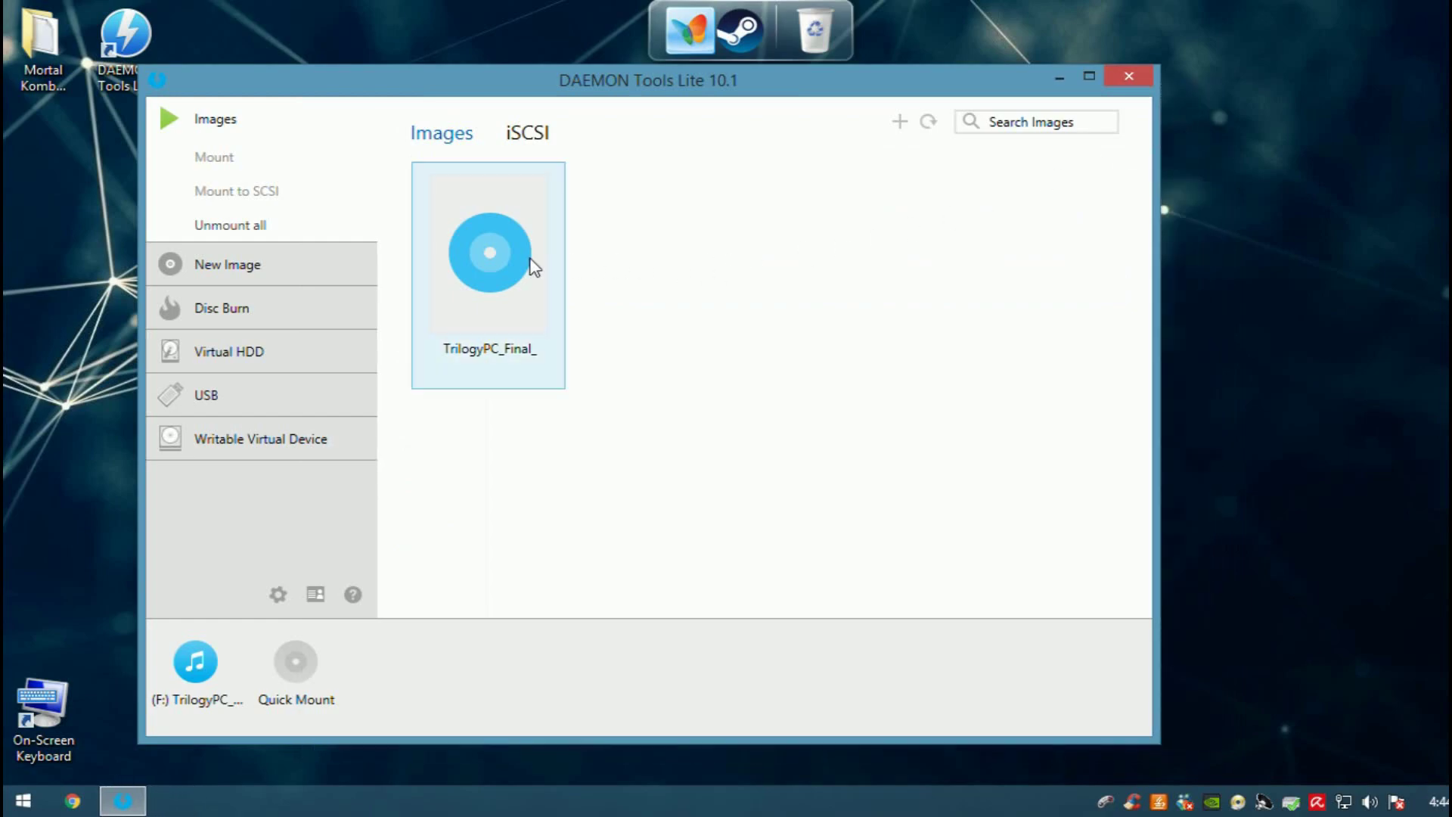
Try to mount the TrilogyPC_Final_ image from the image list and close DAEMON Tools Lite
{"action": "right_click", "coordinate": [500, 239]}
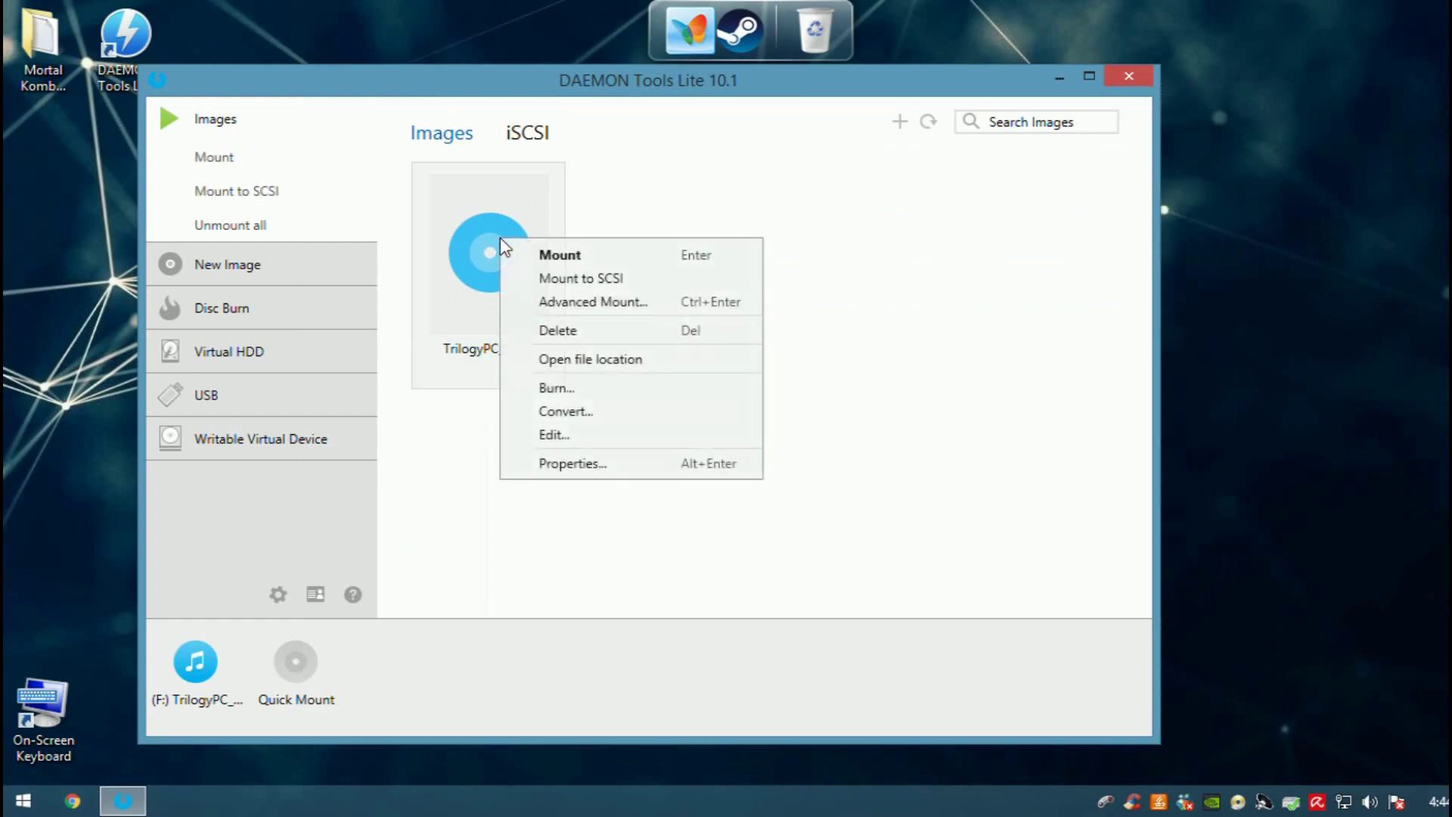
{"action": "left_click", "coordinate": [519, 254]}
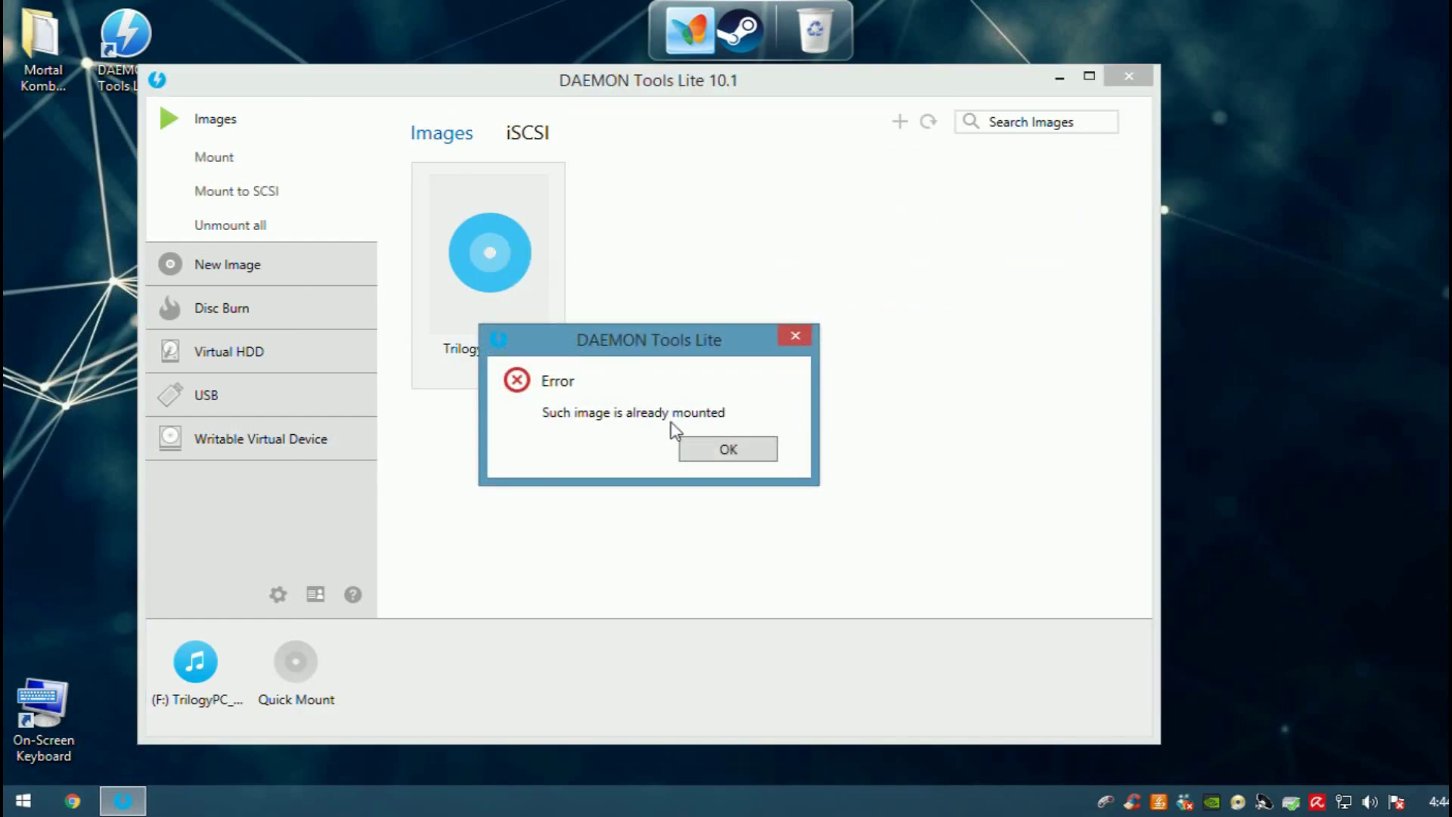
{"action": "left_click", "coordinate": [721, 448]}
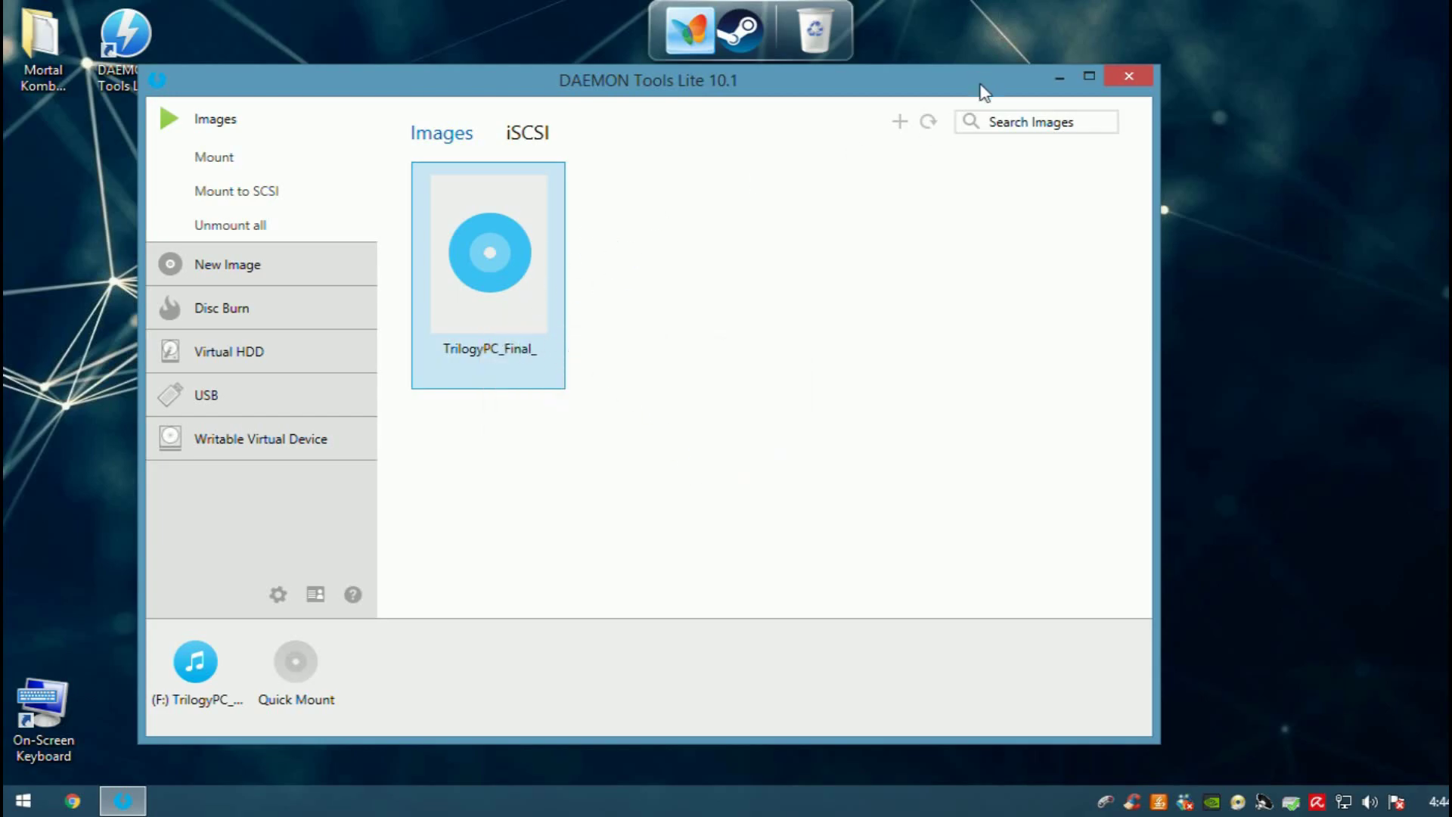
{"action": "left_click", "coordinate": [1113, 77]}
Open This PC in a maximized window and check the listed devices and drives
{"action": "left_click", "coordinate": [23, 801]}
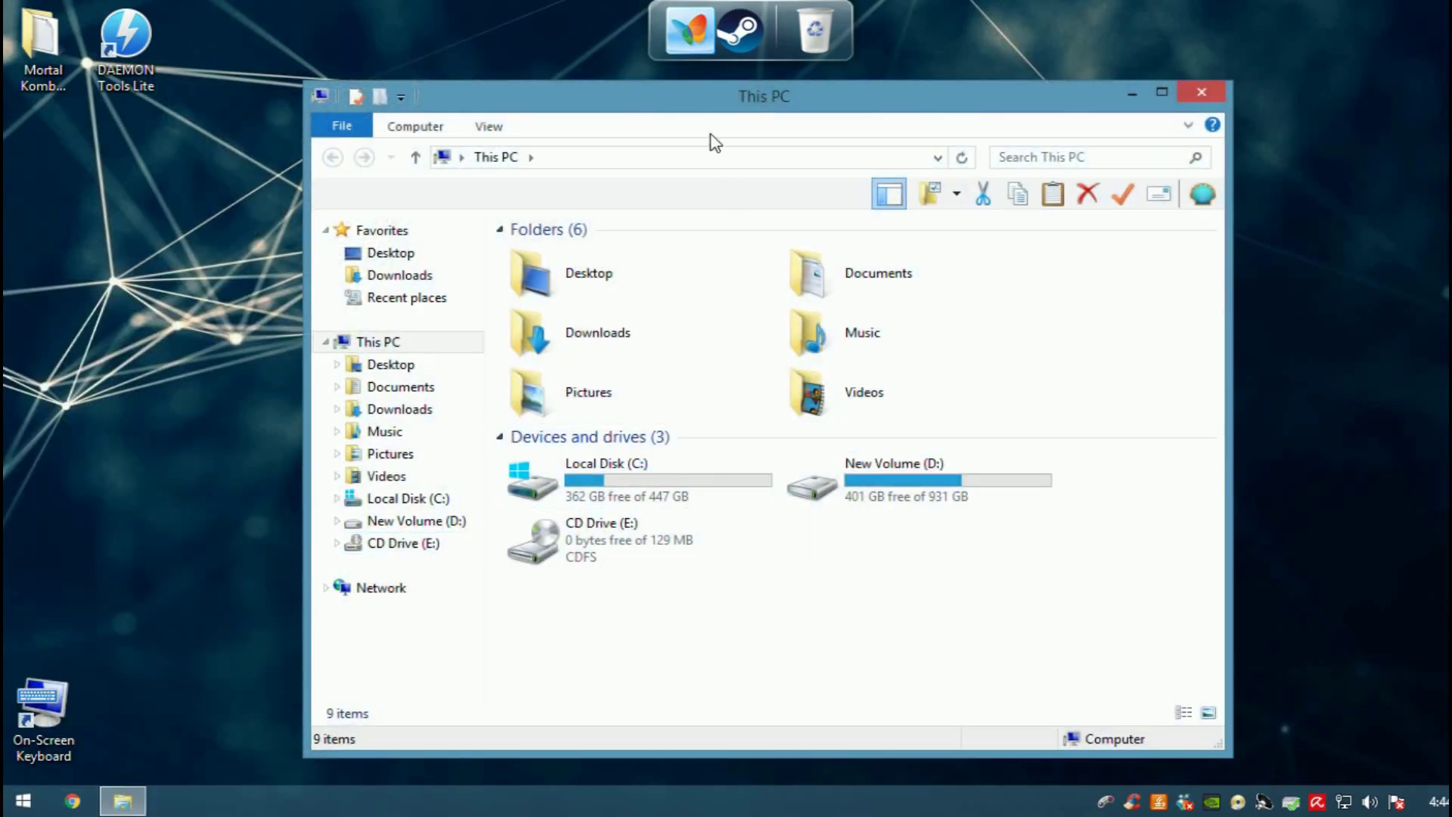
{"action": "double_click", "coordinate": [712, 106]}
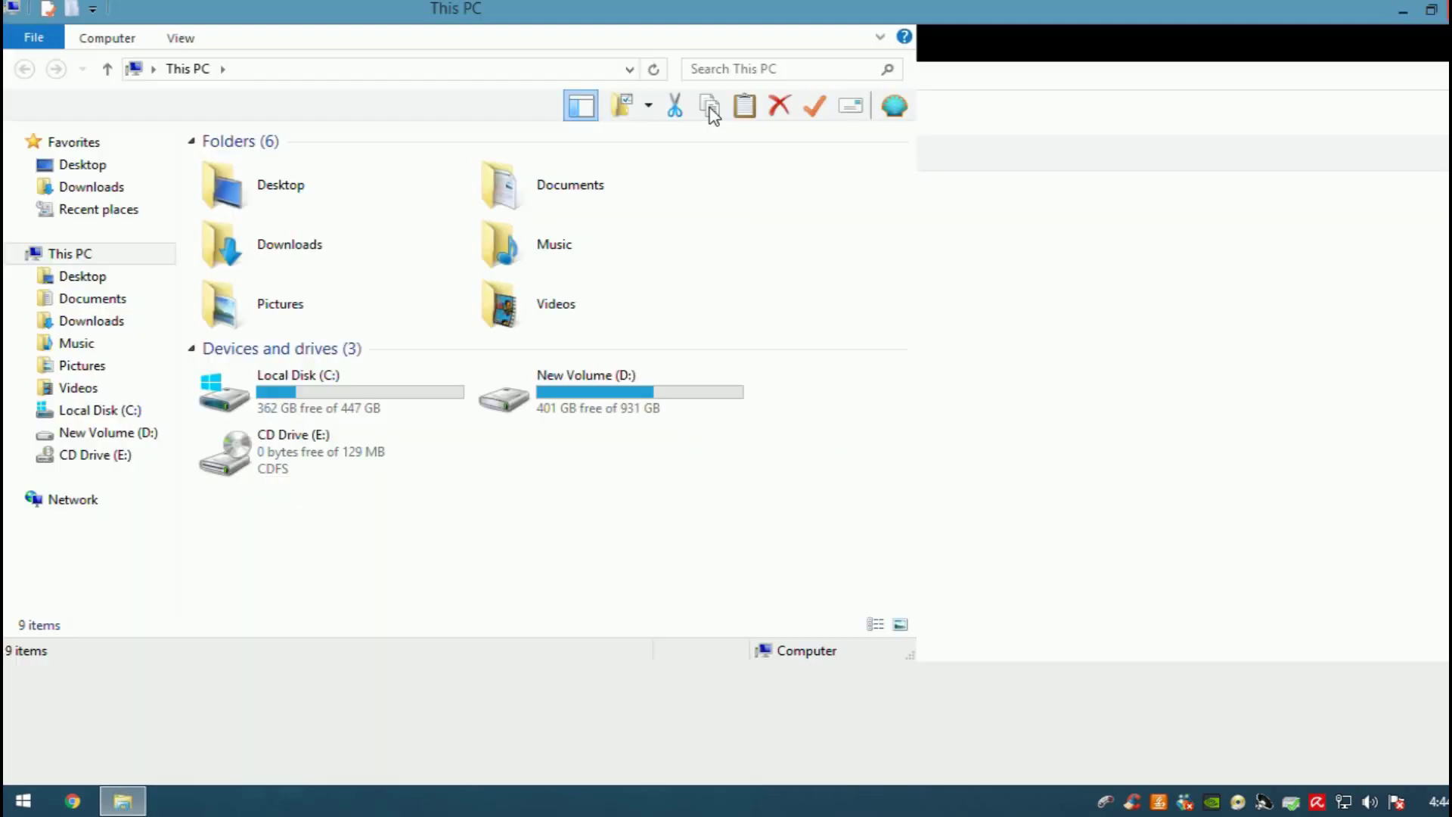
{"action": "left_click_drag", "start_coordinate": [308, 381], "coordinate": [902, 344]}
{"action": "left_click", "coordinate": [320, 347]}
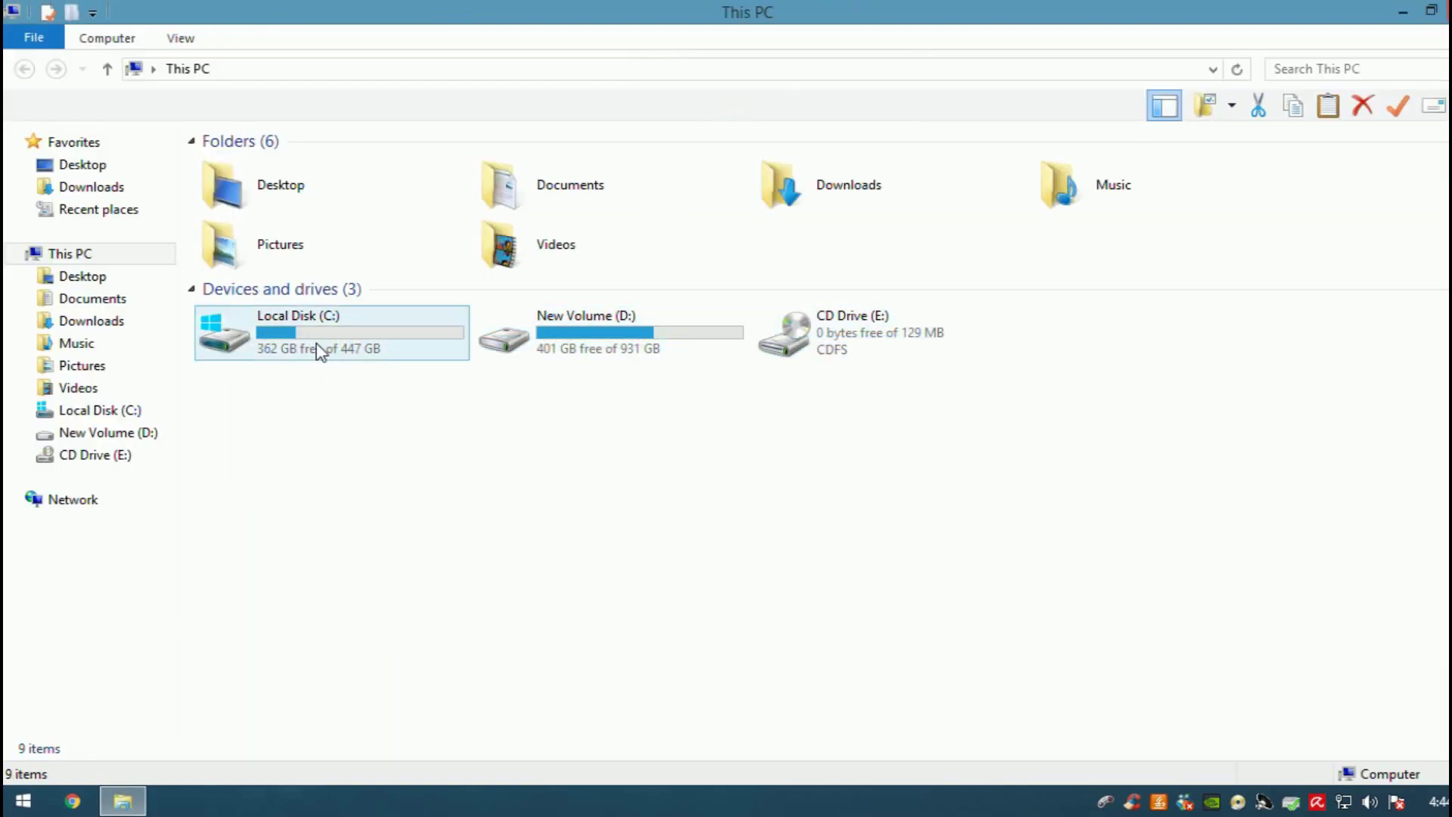
View the folders on Local Disk (C:) and New Volume (D:), returning to This PC after each
{"action": "double_click", "coordinate": [314, 344]}
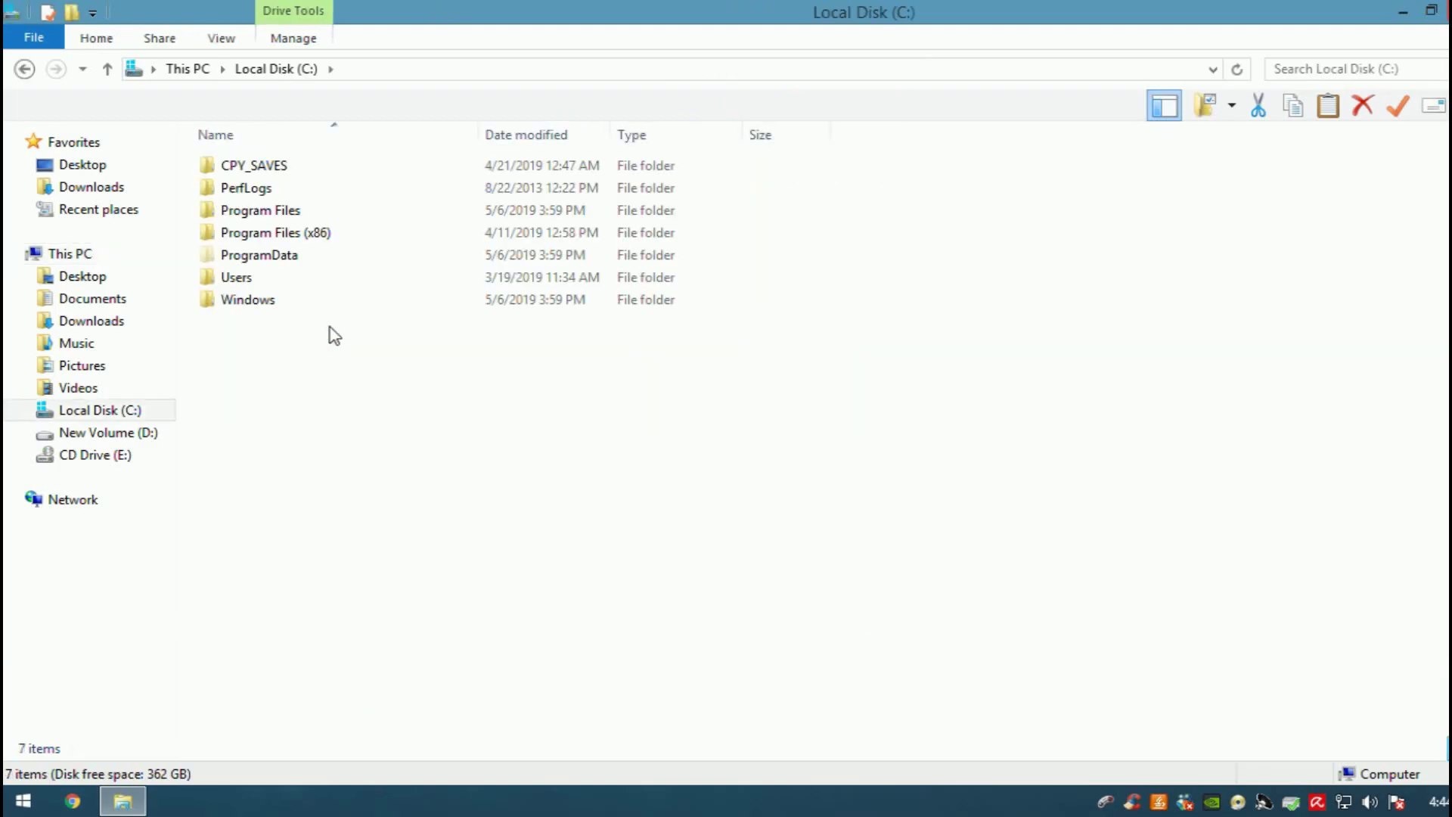
{"action": "key", "text": "ctrl+a"}
{"action": "left_click", "coordinate": [25, 76]}
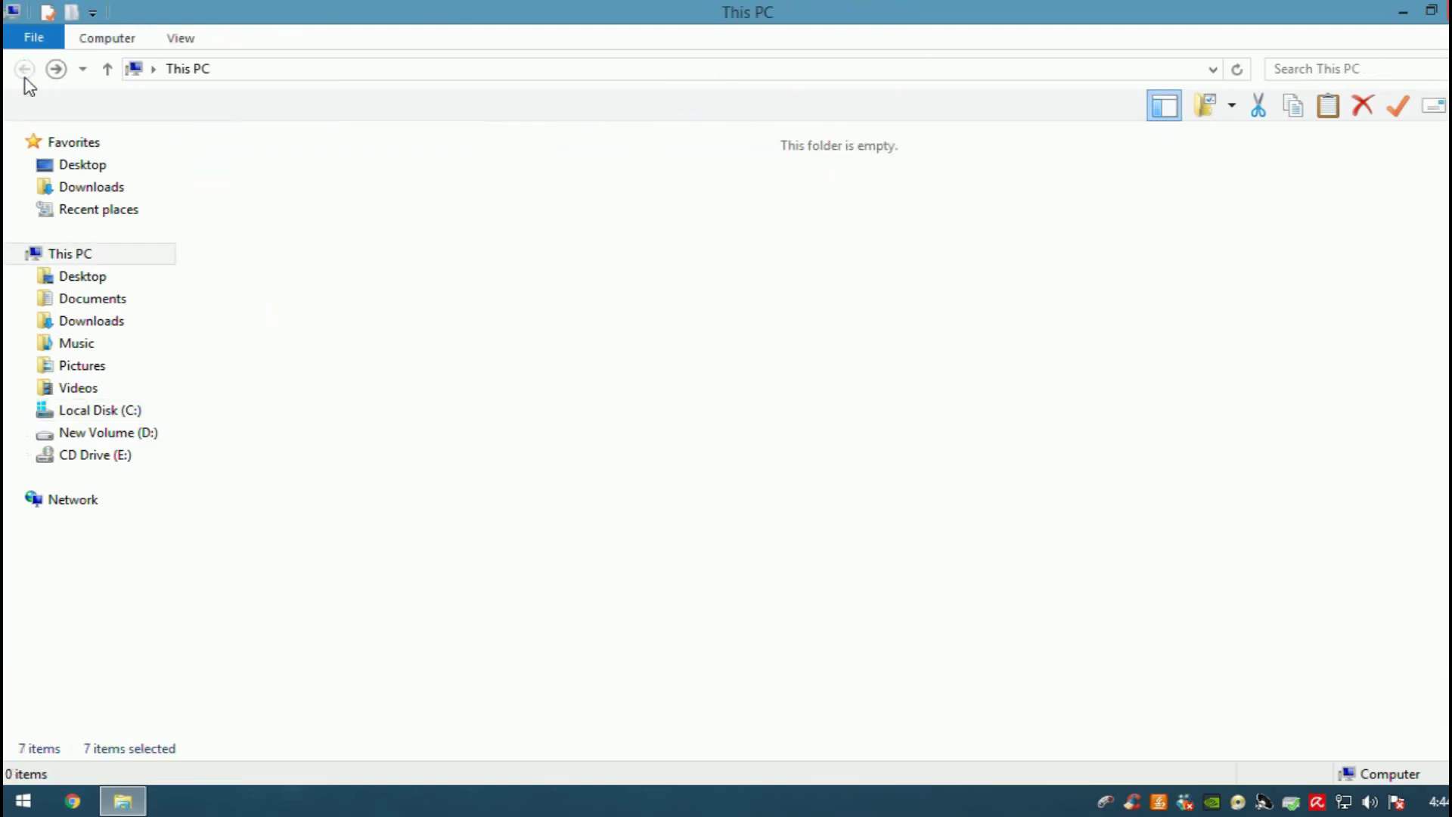
{"action": "double_click", "coordinate": [577, 347]}
{"action": "key", "text": "ctrl+a"}
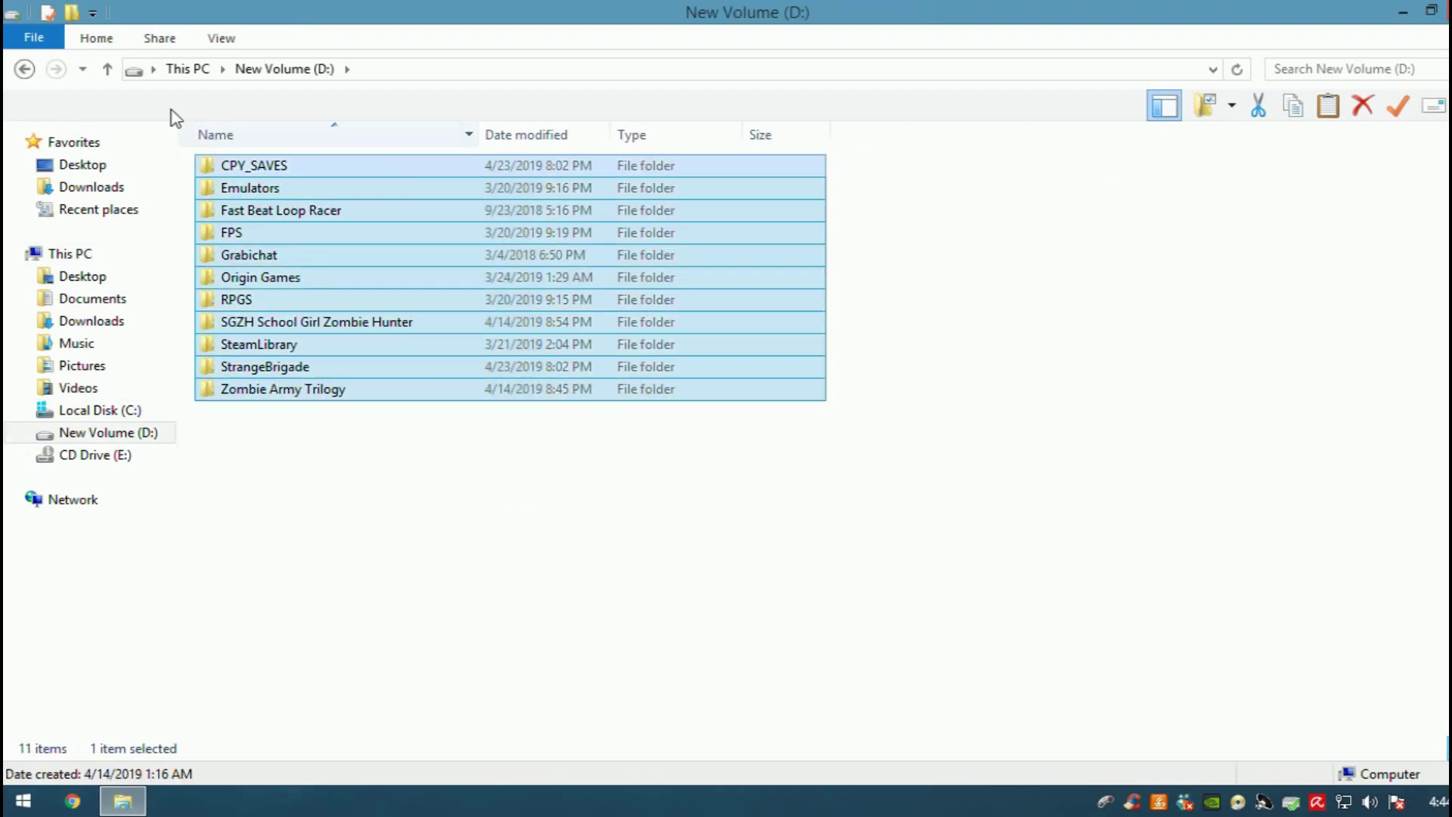
{"action": "left_click", "coordinate": [26, 70]}
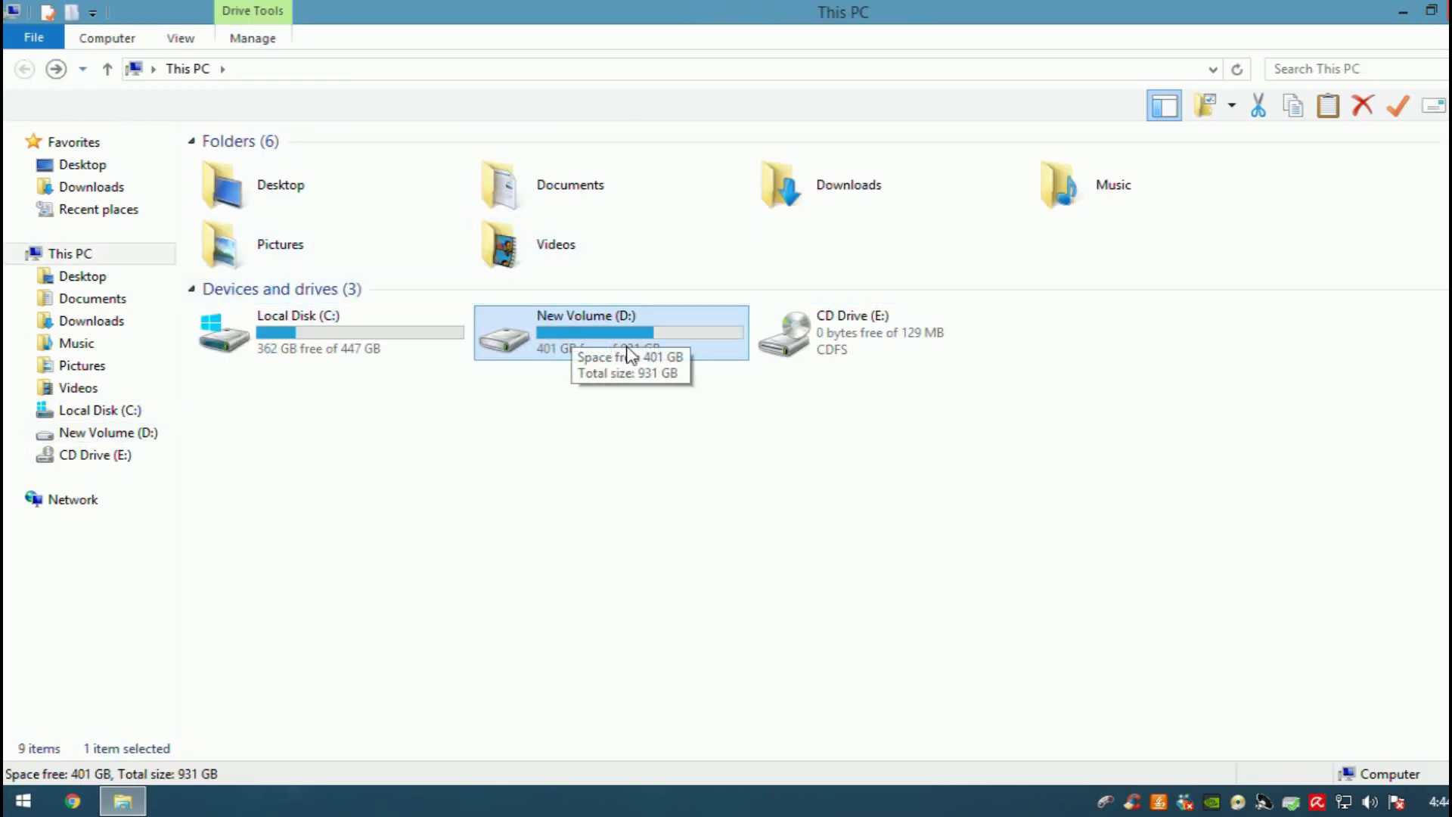
Examine the drive letter order of Local Disk (C:), New Volume (D:) and CD Drive (E:) in This PC and close the window
{"action": "left_click", "coordinate": [806, 351]}
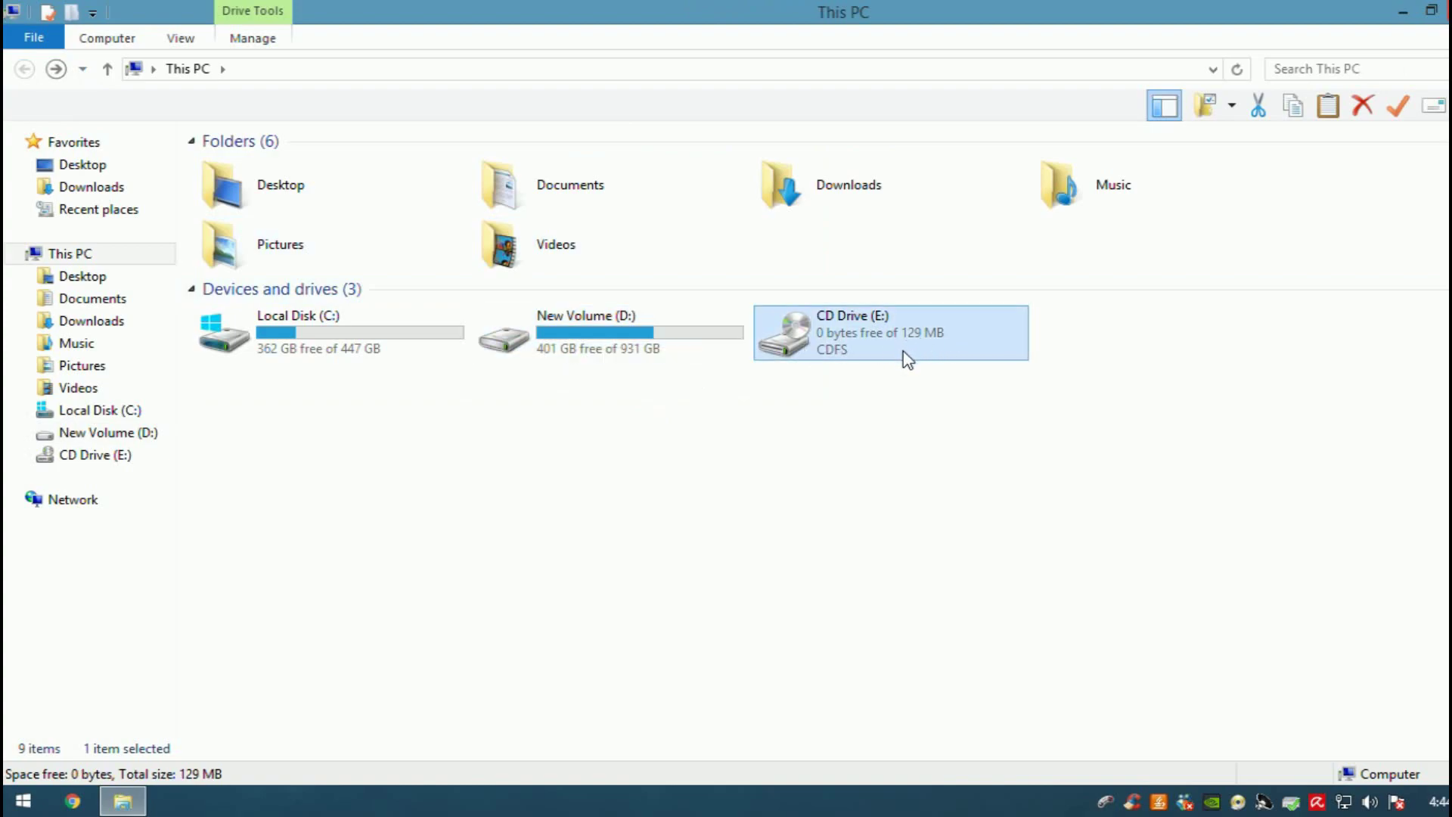
{"action": "left_click", "coordinate": [369, 329]}
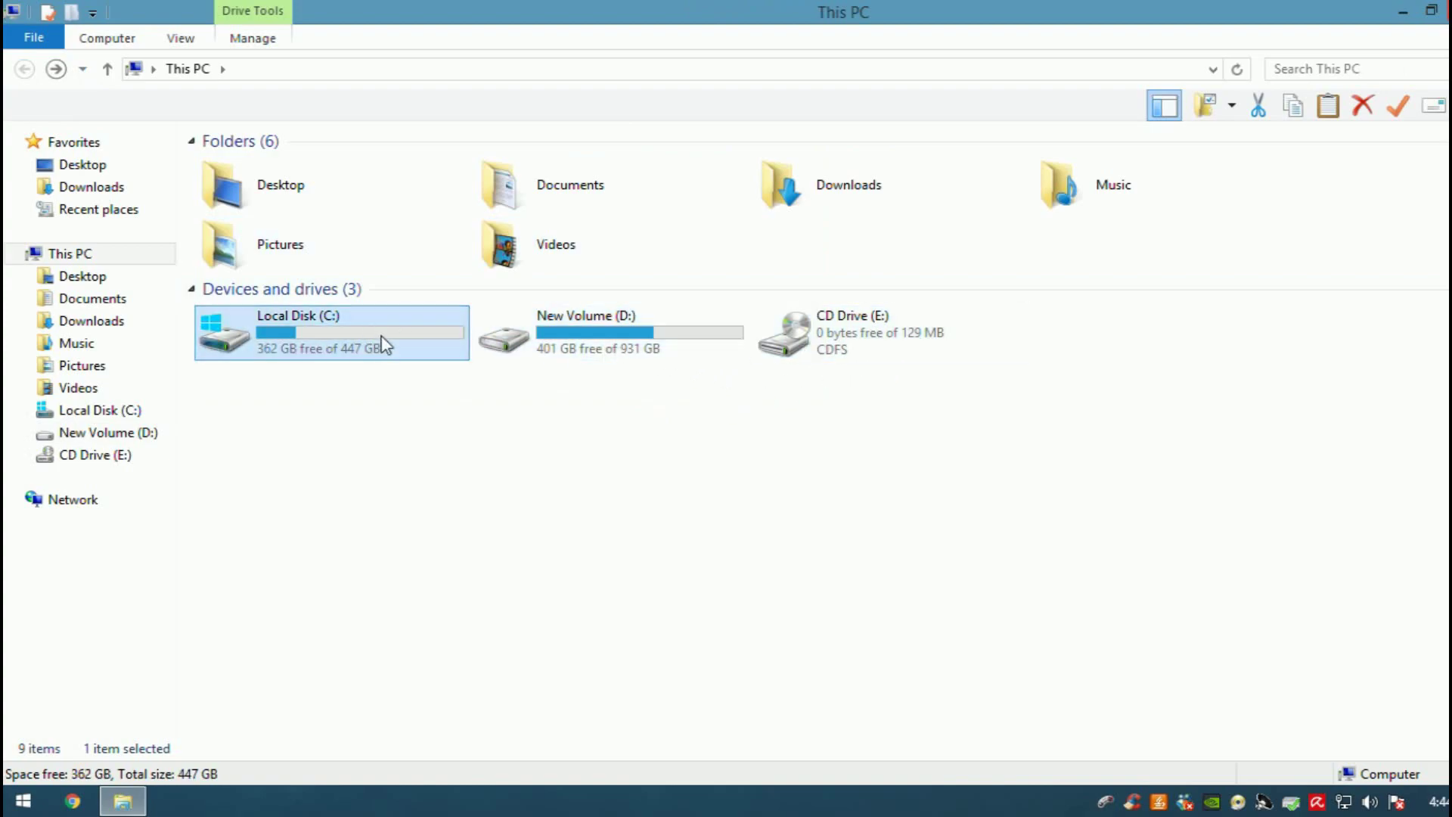
{"action": "left_click", "coordinate": [560, 331]}
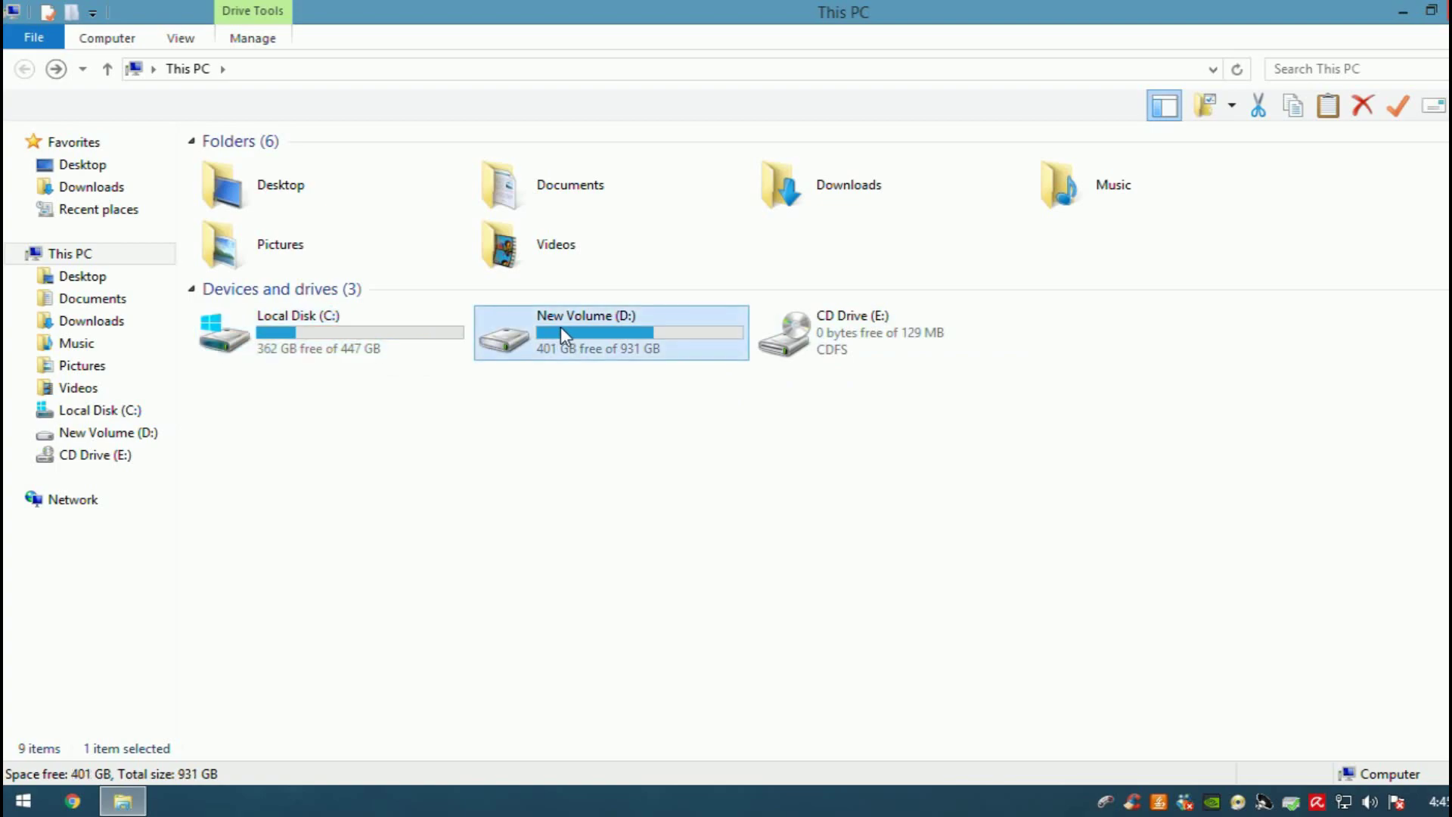
{"action": "left_click", "coordinate": [831, 327]}
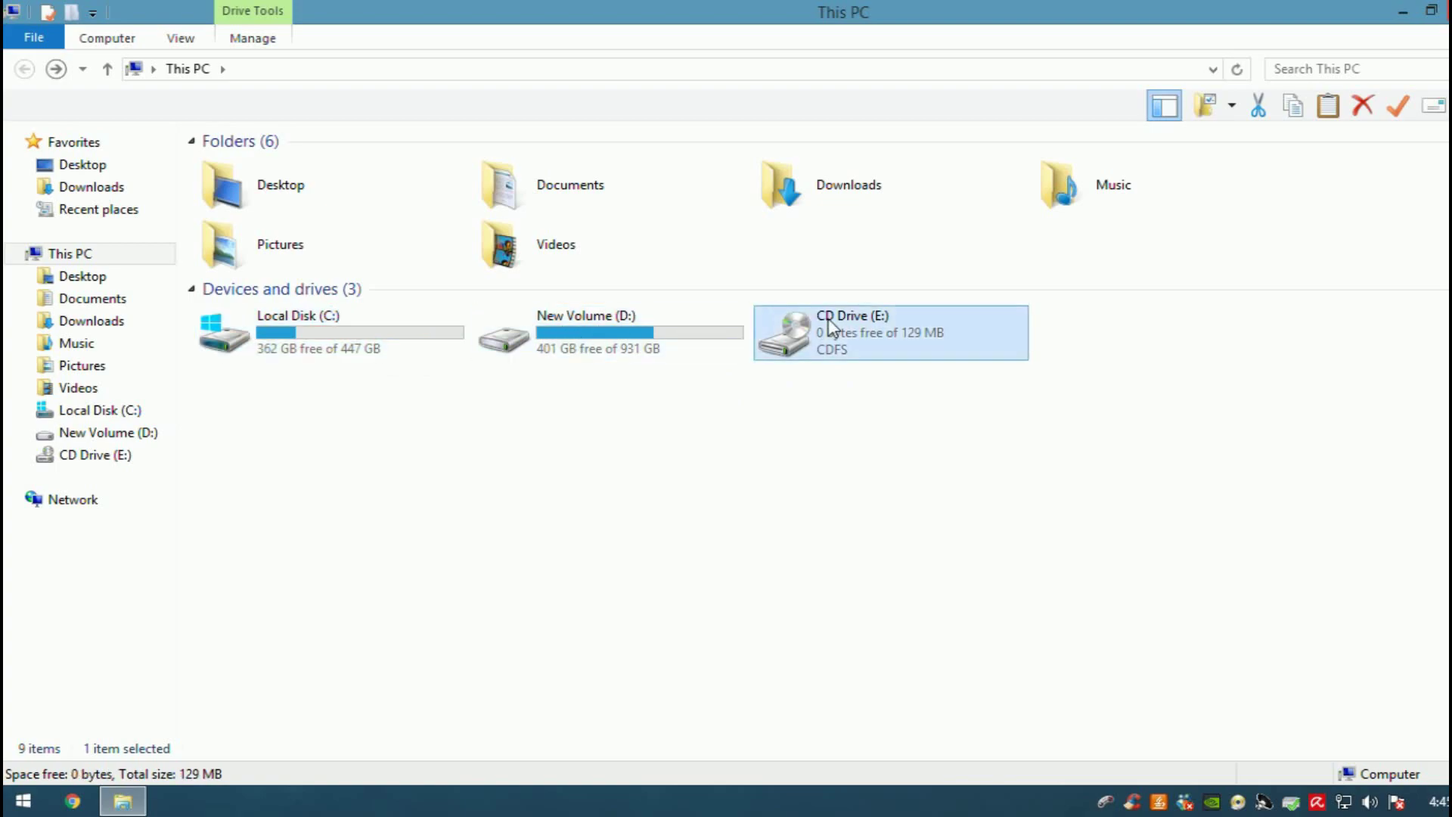
{"action": "left_click", "coordinate": [870, 451]}
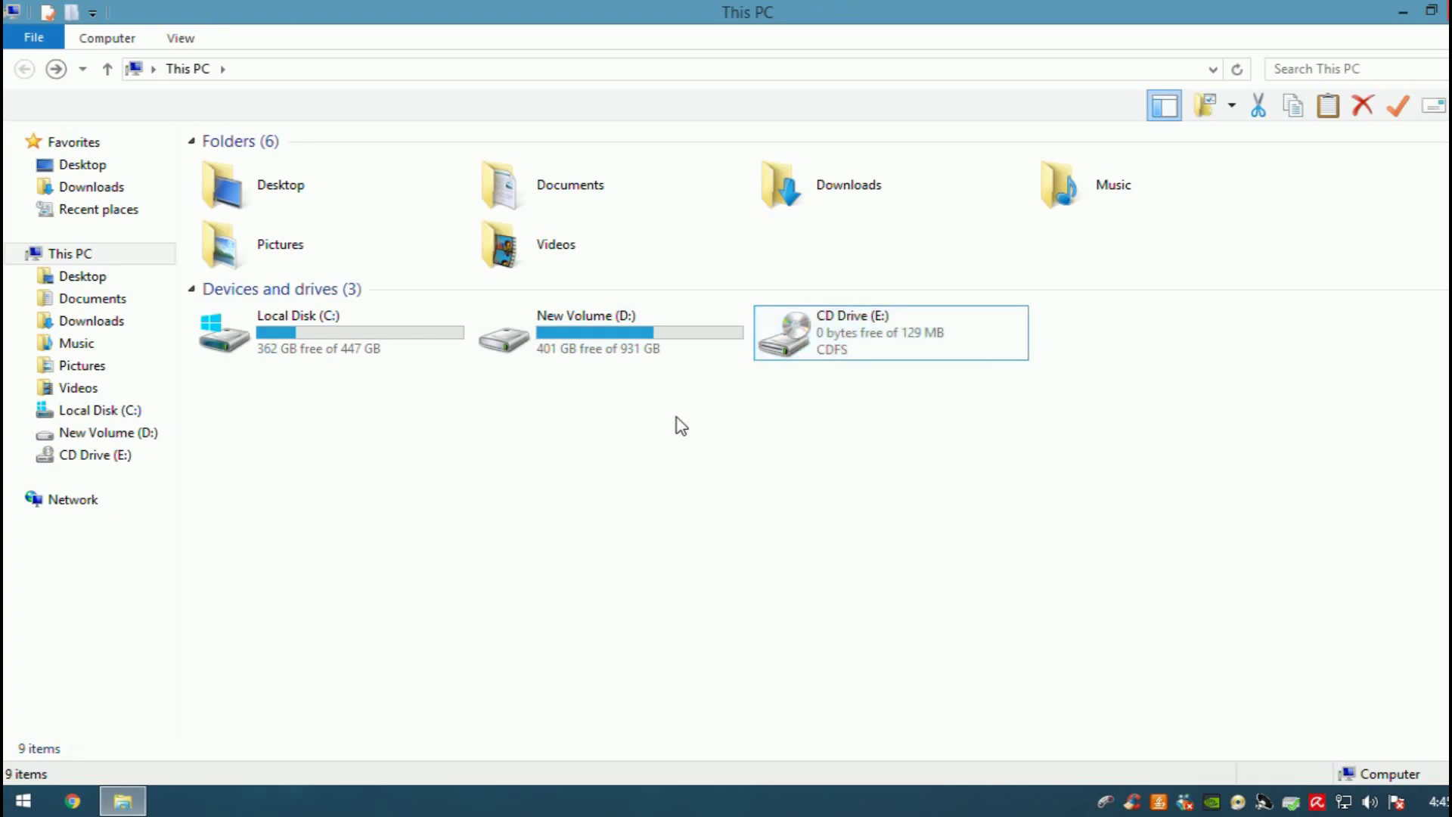
{"action": "left_click", "coordinate": [366, 327]}
{"action": "left_click", "coordinate": [499, 331]}
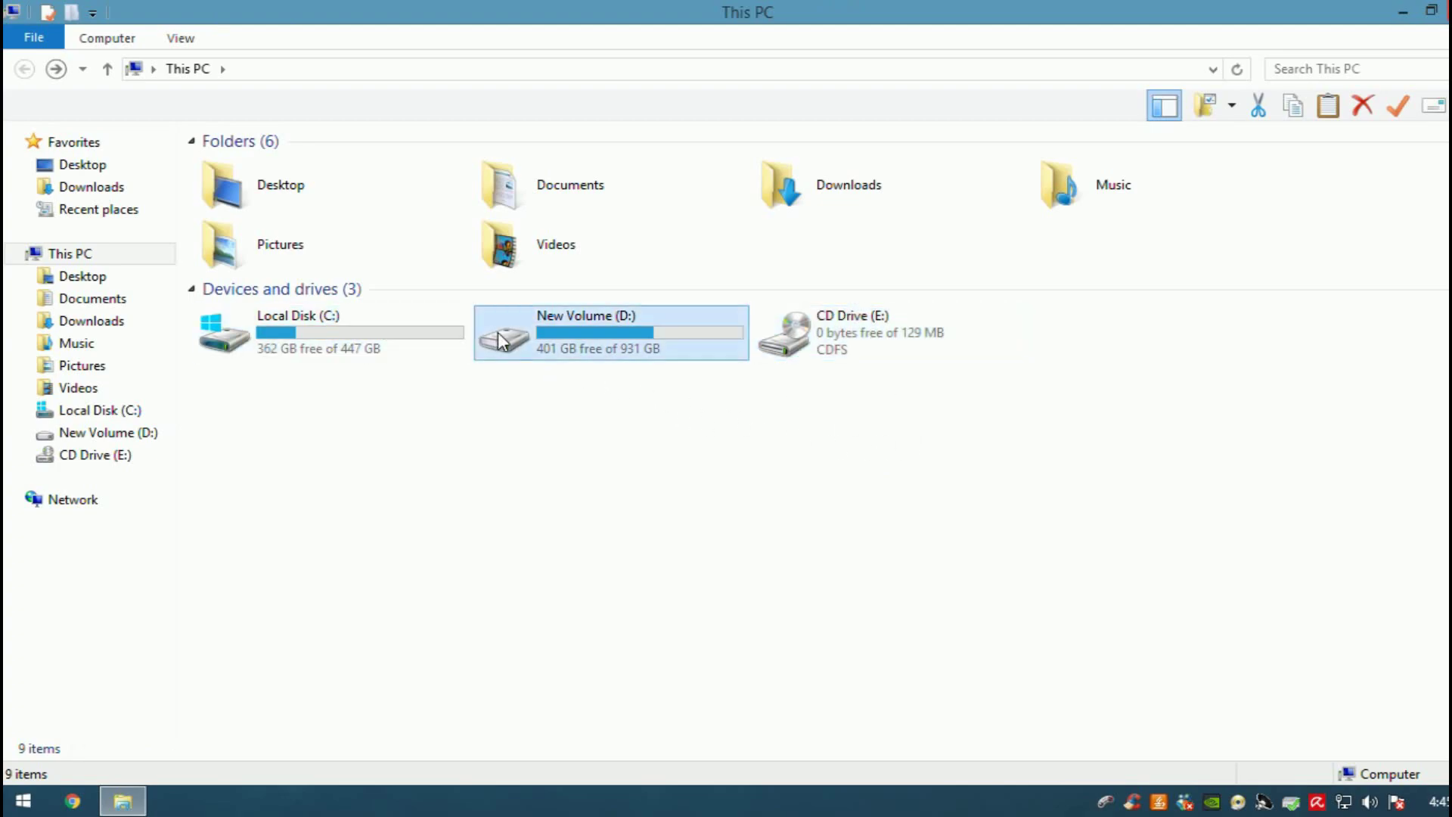
{"action": "left_click", "coordinate": [818, 333]}
{"action": "left_click", "coordinate": [424, 337]}
{"action": "left_click", "coordinate": [509, 331]}
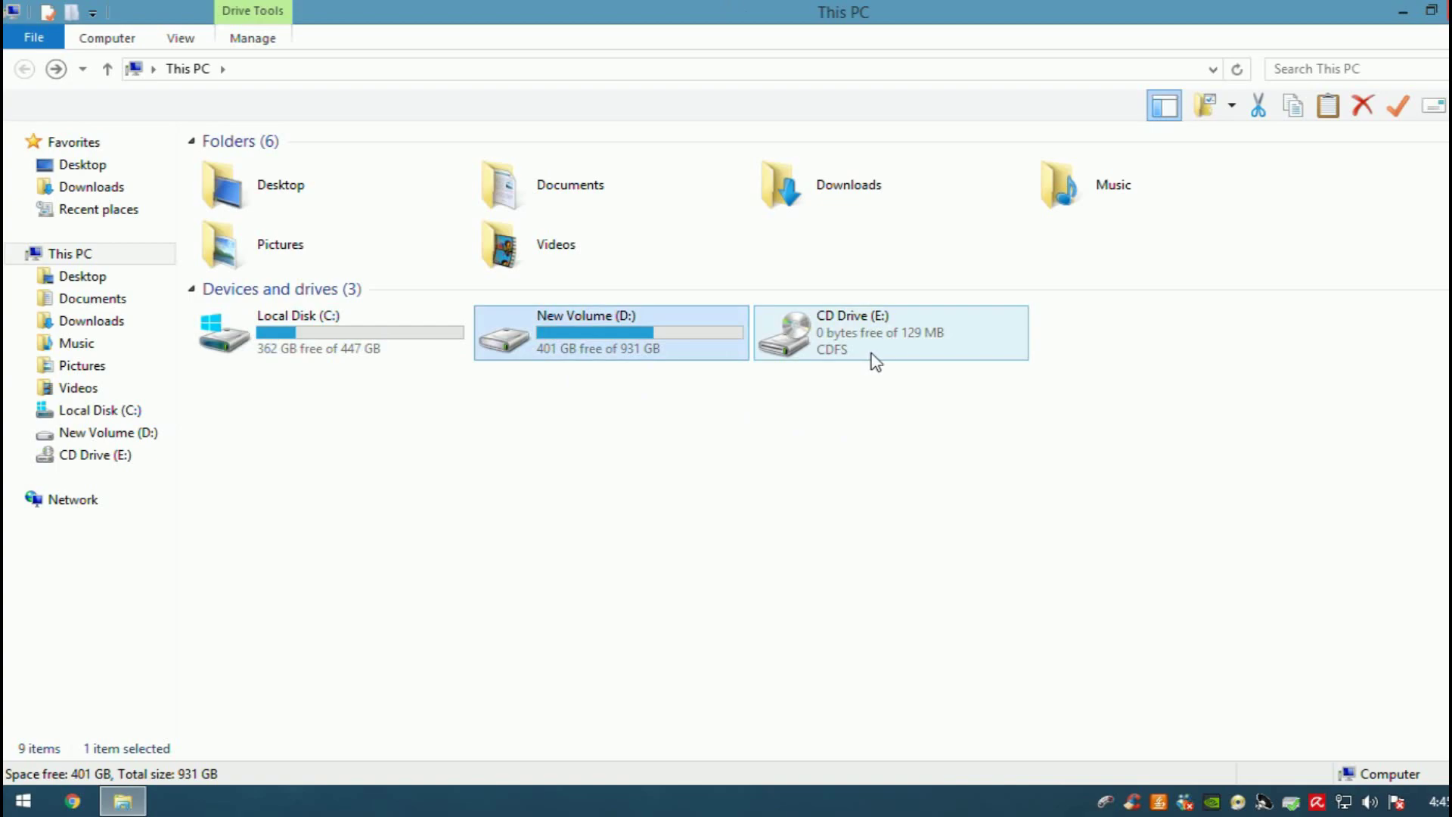
{"action": "left_click", "coordinate": [868, 349]}
{"action": "left_click", "coordinate": [428, 337]}
{"action": "left_click", "coordinate": [552, 338]}
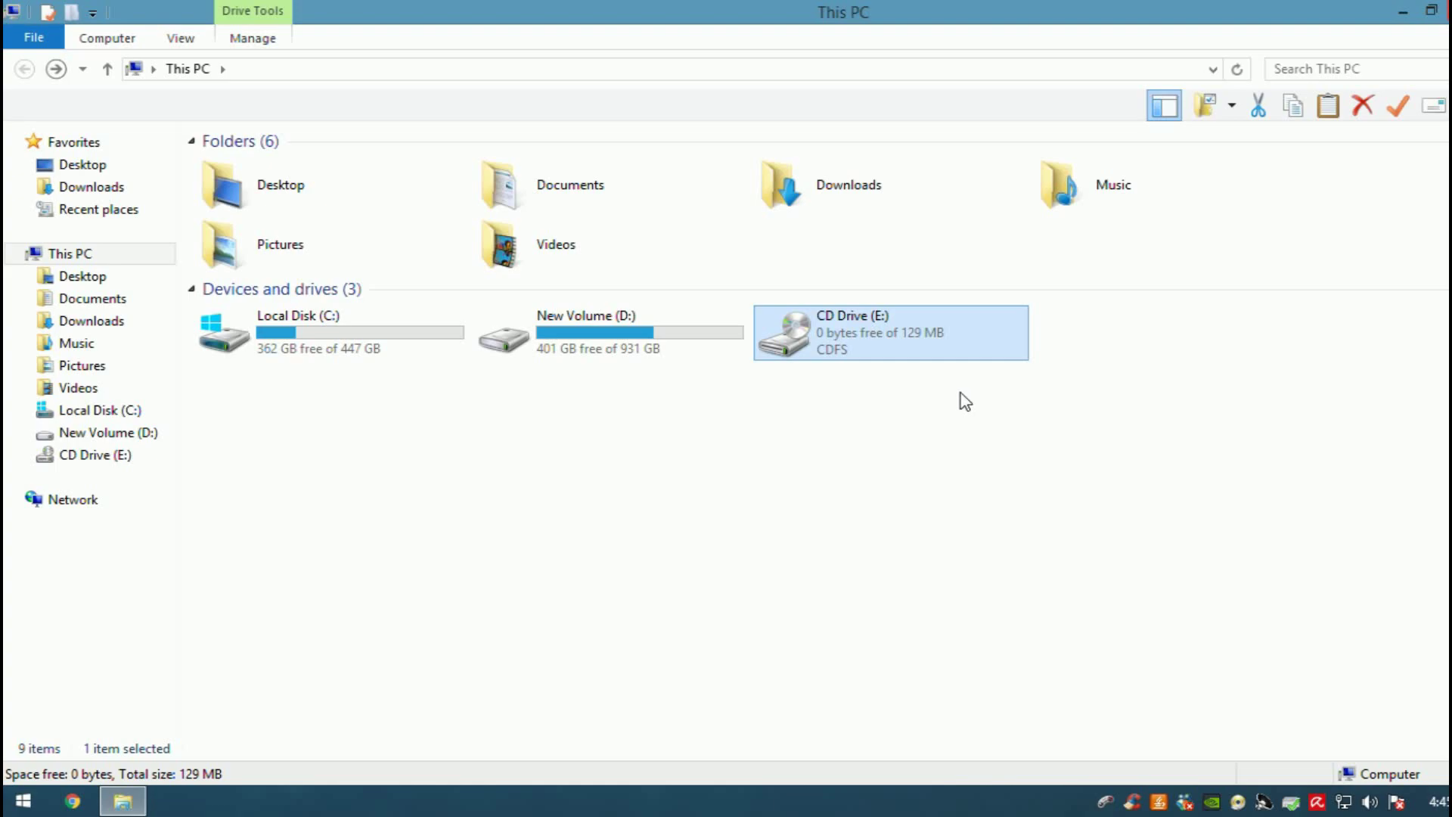
{"action": "left_click_drag", "start_coordinate": [804, 393], "coordinate": [932, 339]}
{"action": "left_click_drag", "start_coordinate": [801, 429], "coordinate": [924, 335]}
{"action": "left_click", "coordinate": [351, 315]}
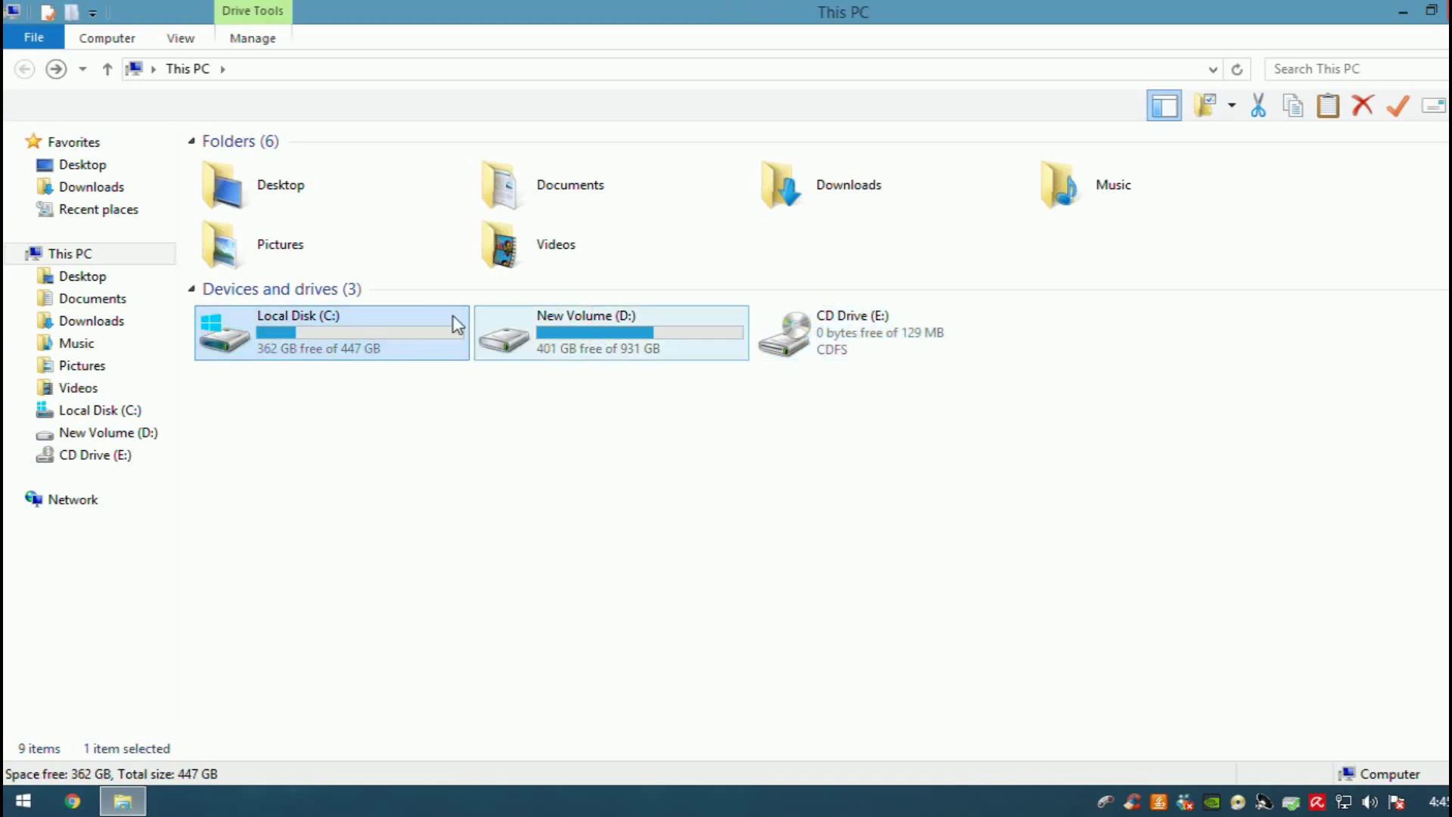
{"action": "left_click", "coordinate": [825, 336]}
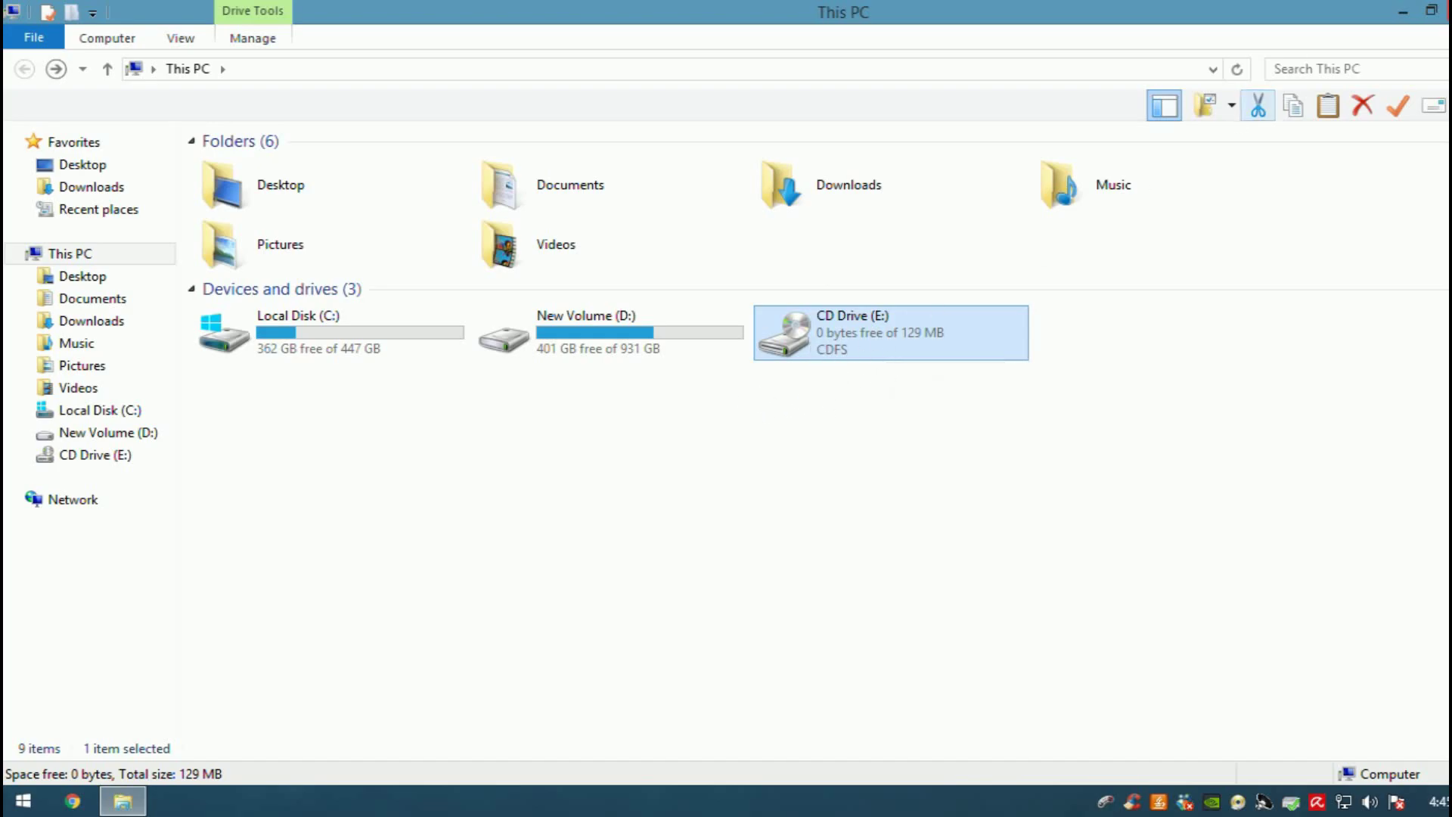
{"action": "left_click", "coordinate": [1449, 10]}
Open Computer Management for This PC in a maximized window and show Disk Management
{"action": "left_click", "coordinate": [23, 800]}
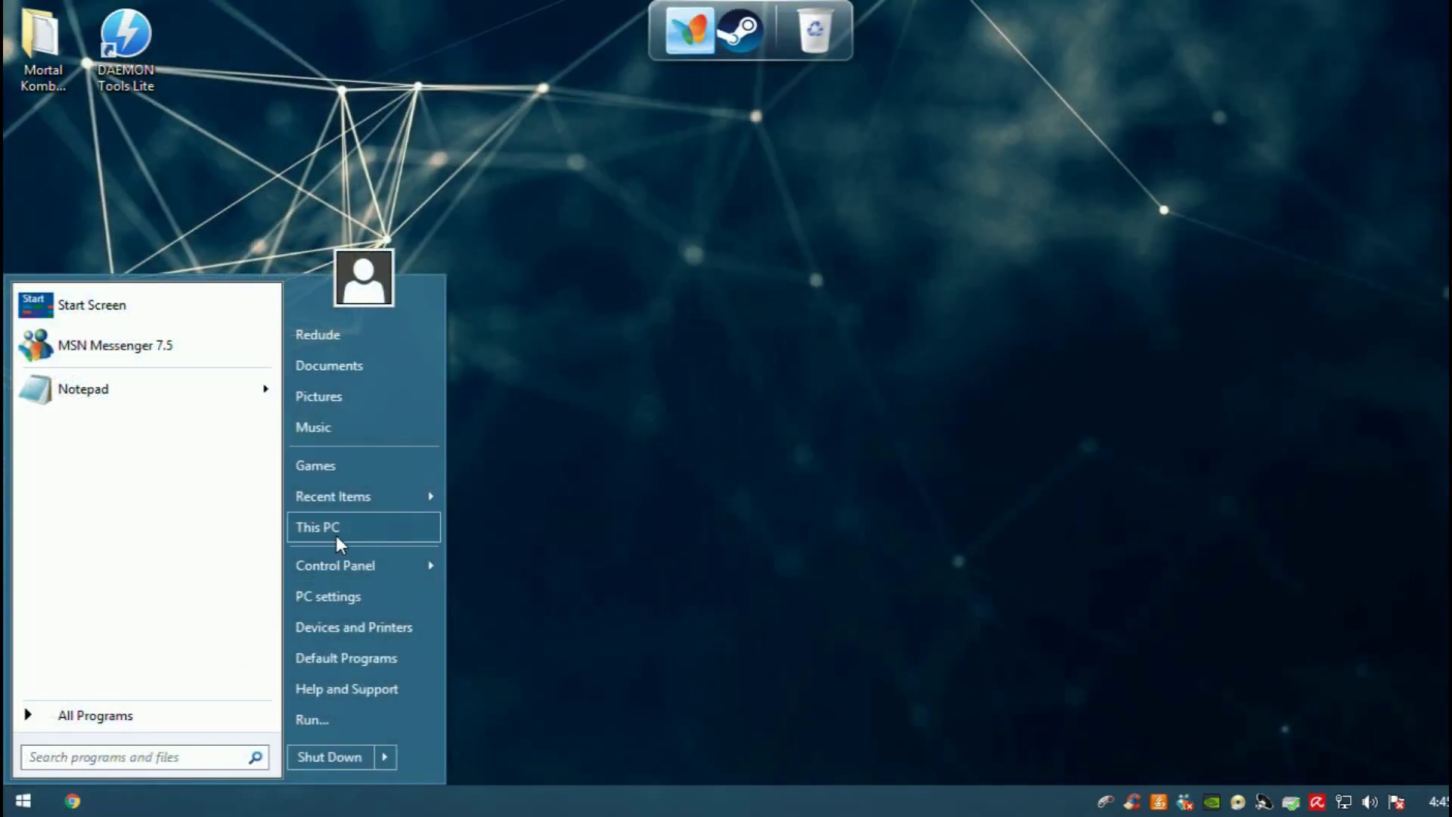
{"action": "right_click", "coordinate": [345, 533]}
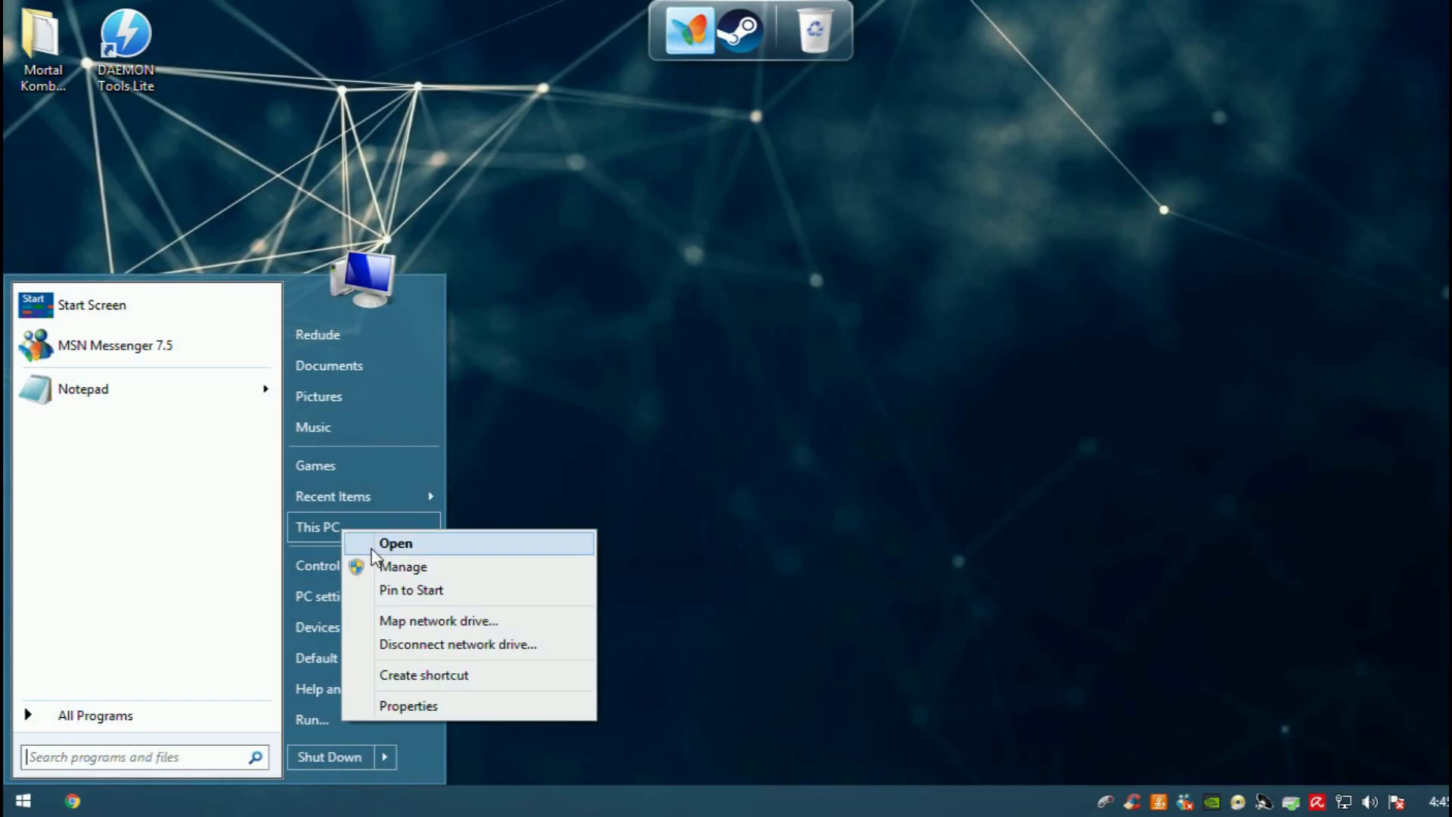
{"action": "left_click", "coordinate": [383, 567]}
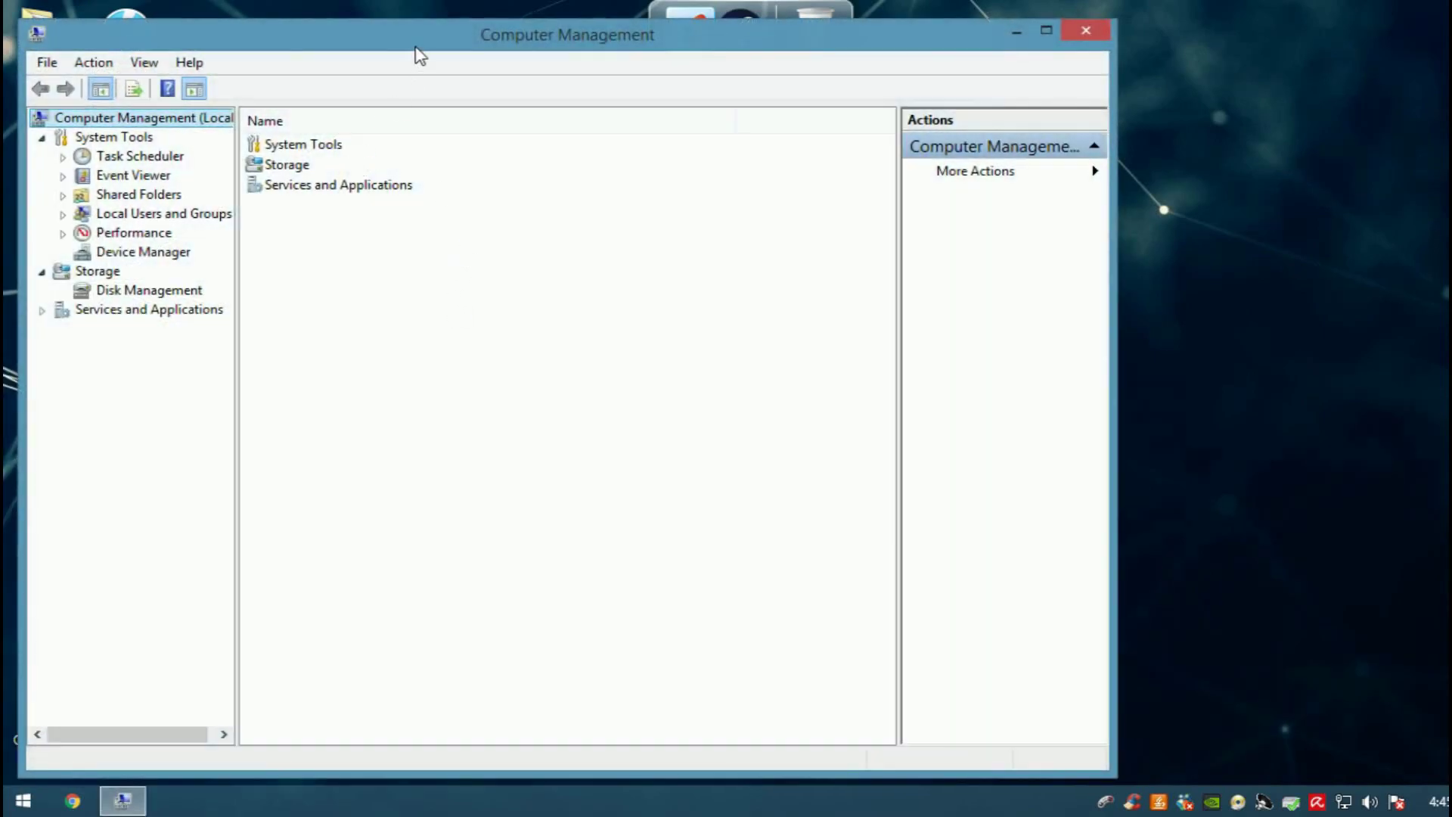
{"action": "left_click_drag", "start_coordinate": [420, 56], "coordinate": [479, 38]}
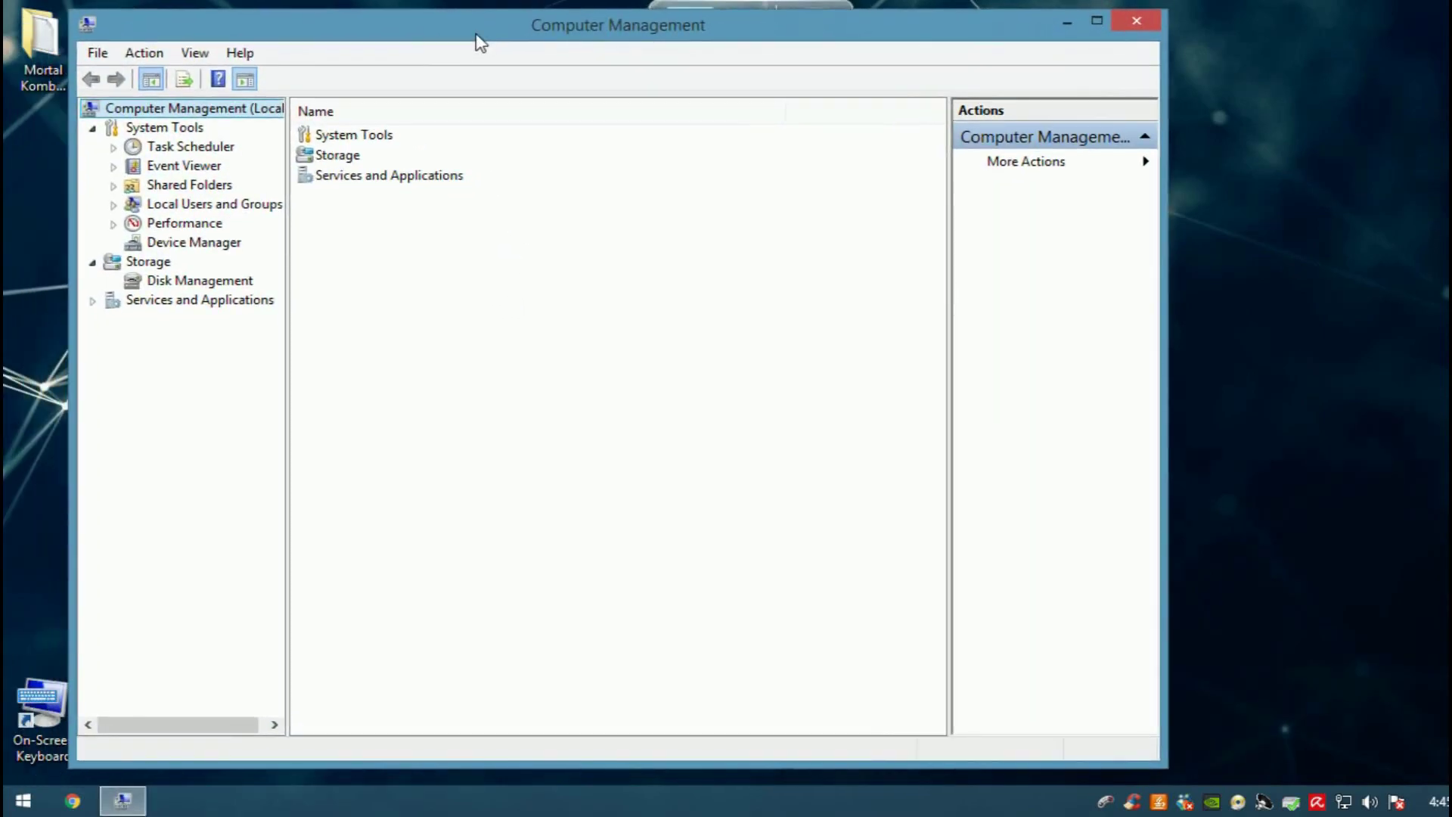
{"action": "double_click", "coordinate": [479, 39]}
{"action": "left_click", "coordinate": [126, 264]}
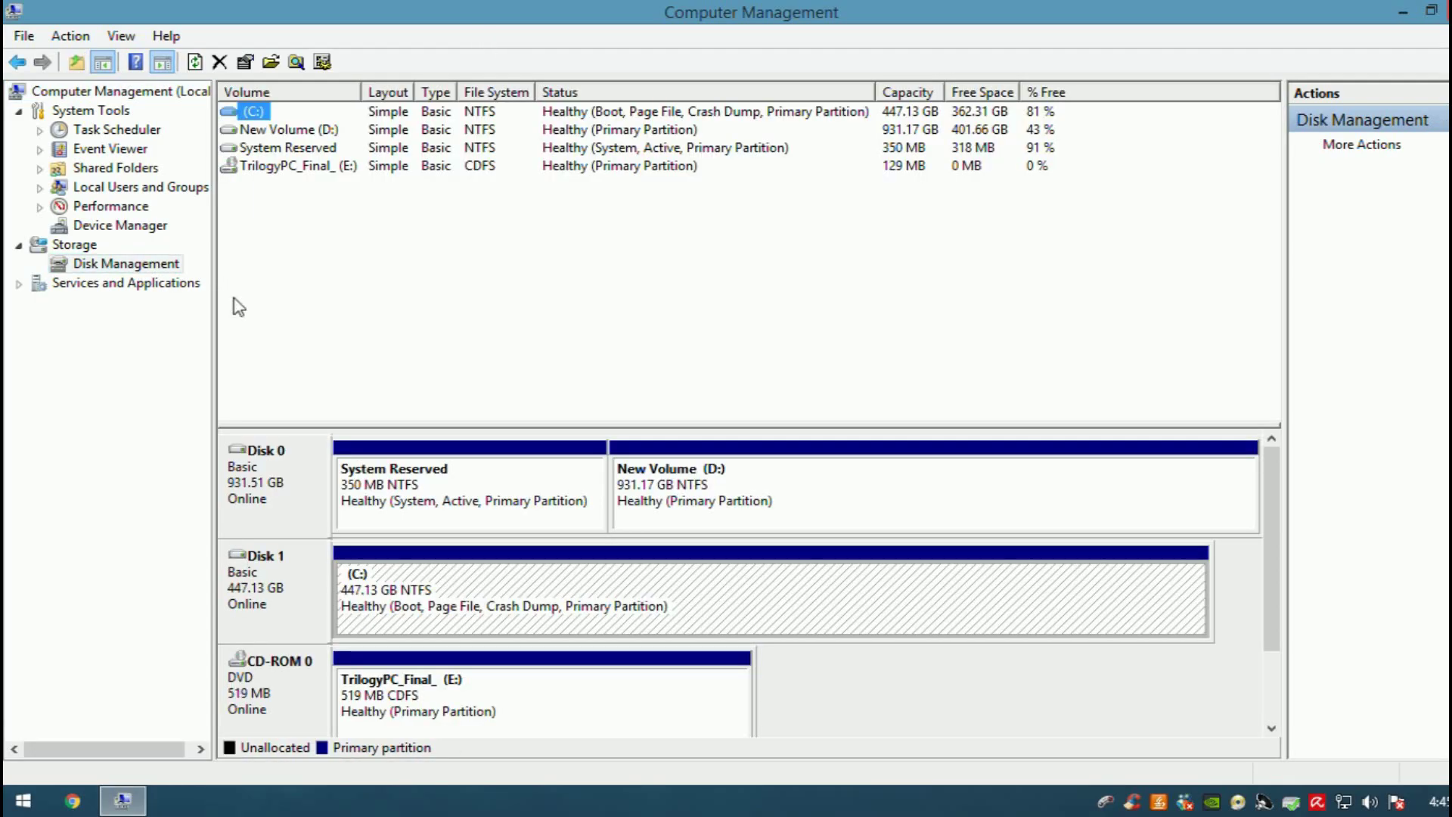
View the drive letters available for CD-ROM 0 (E:), cancel without changing the letter, and close Computer Management
{"action": "left_click", "coordinate": [282, 696]}
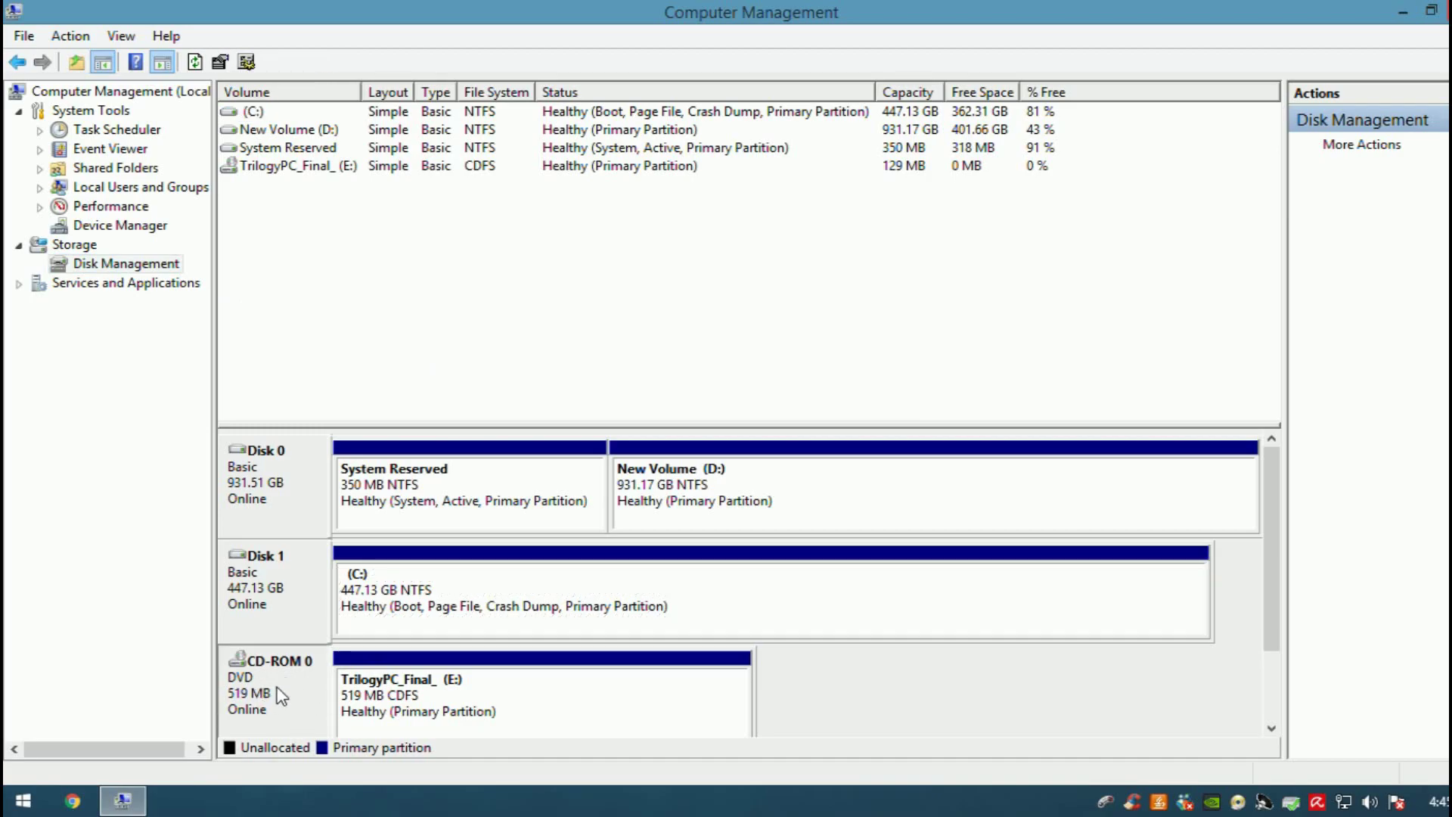
{"action": "right_click", "coordinate": [281, 696]}
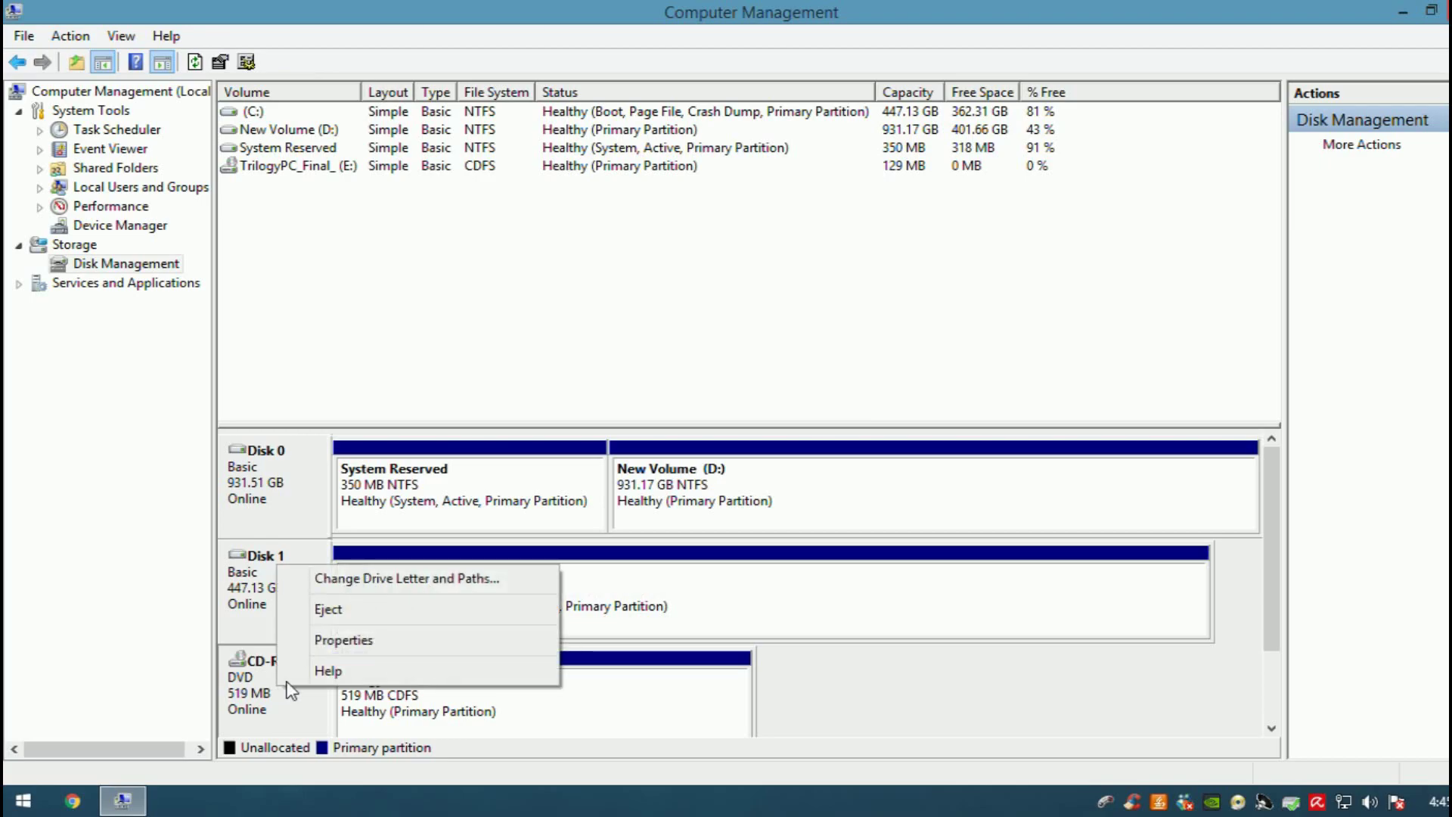
{"action": "left_click", "coordinate": [408, 579]}
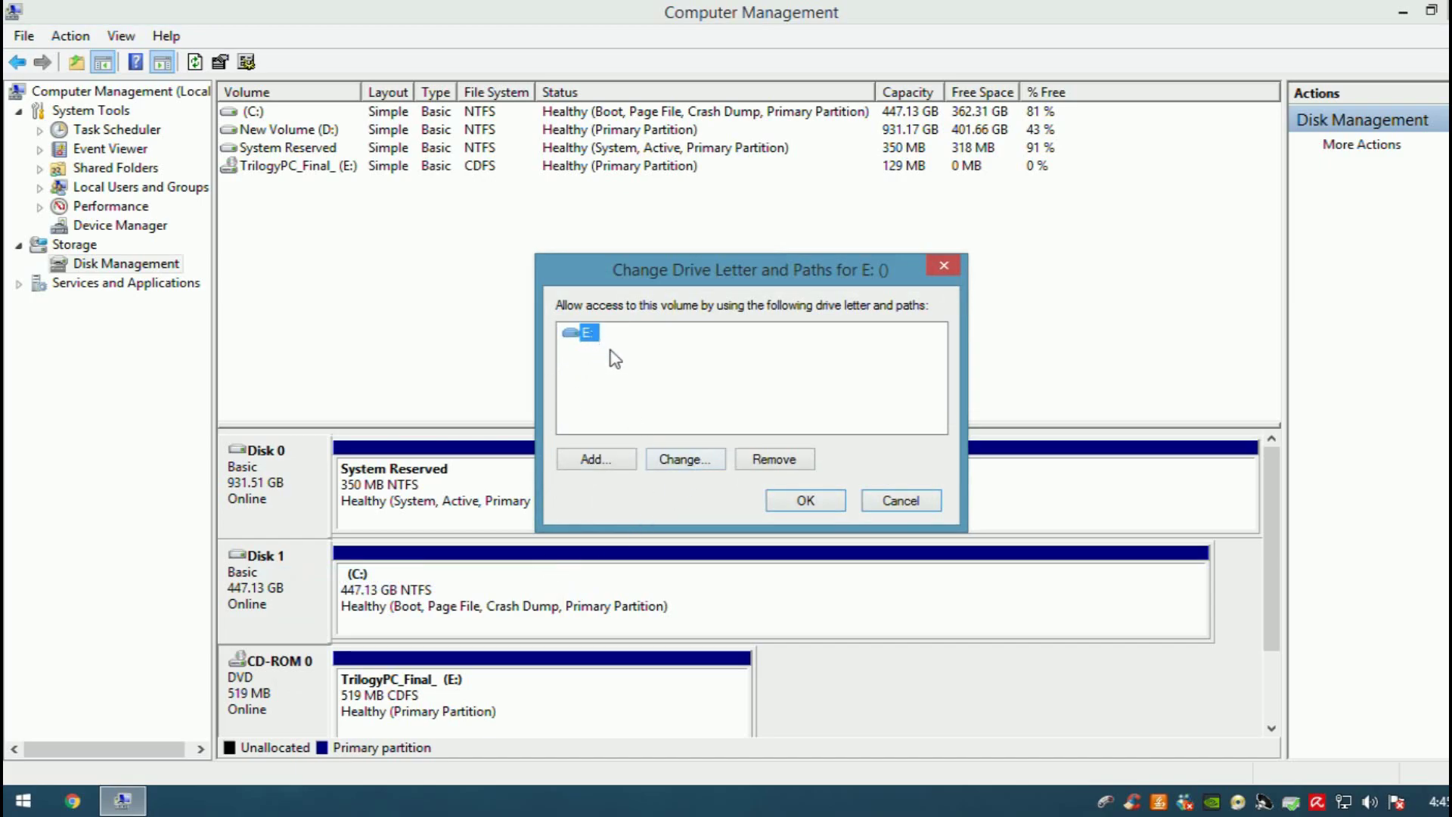
{"action": "left_click", "coordinate": [694, 467]}
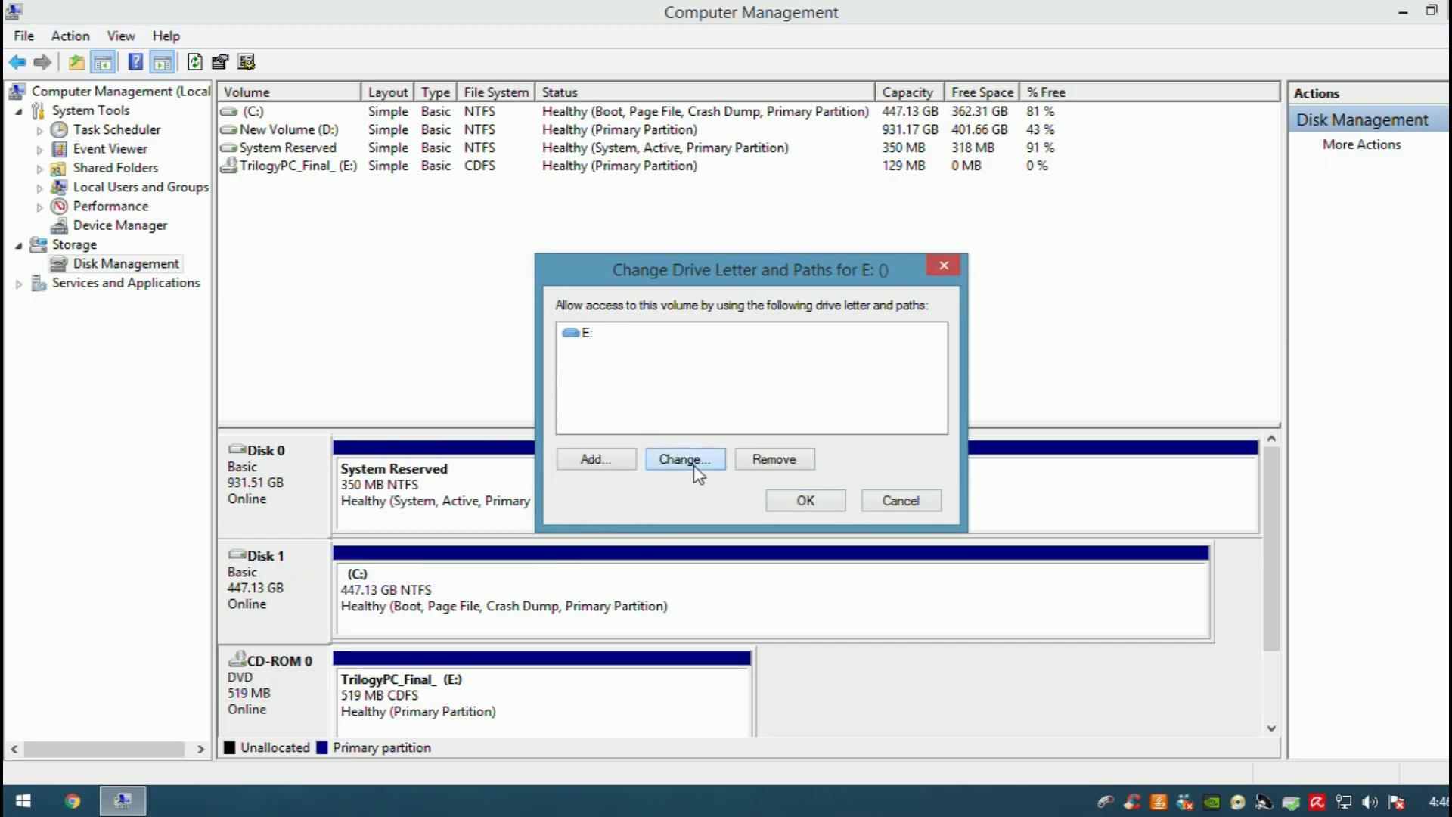
{"action": "left_click", "coordinate": [915, 366]}
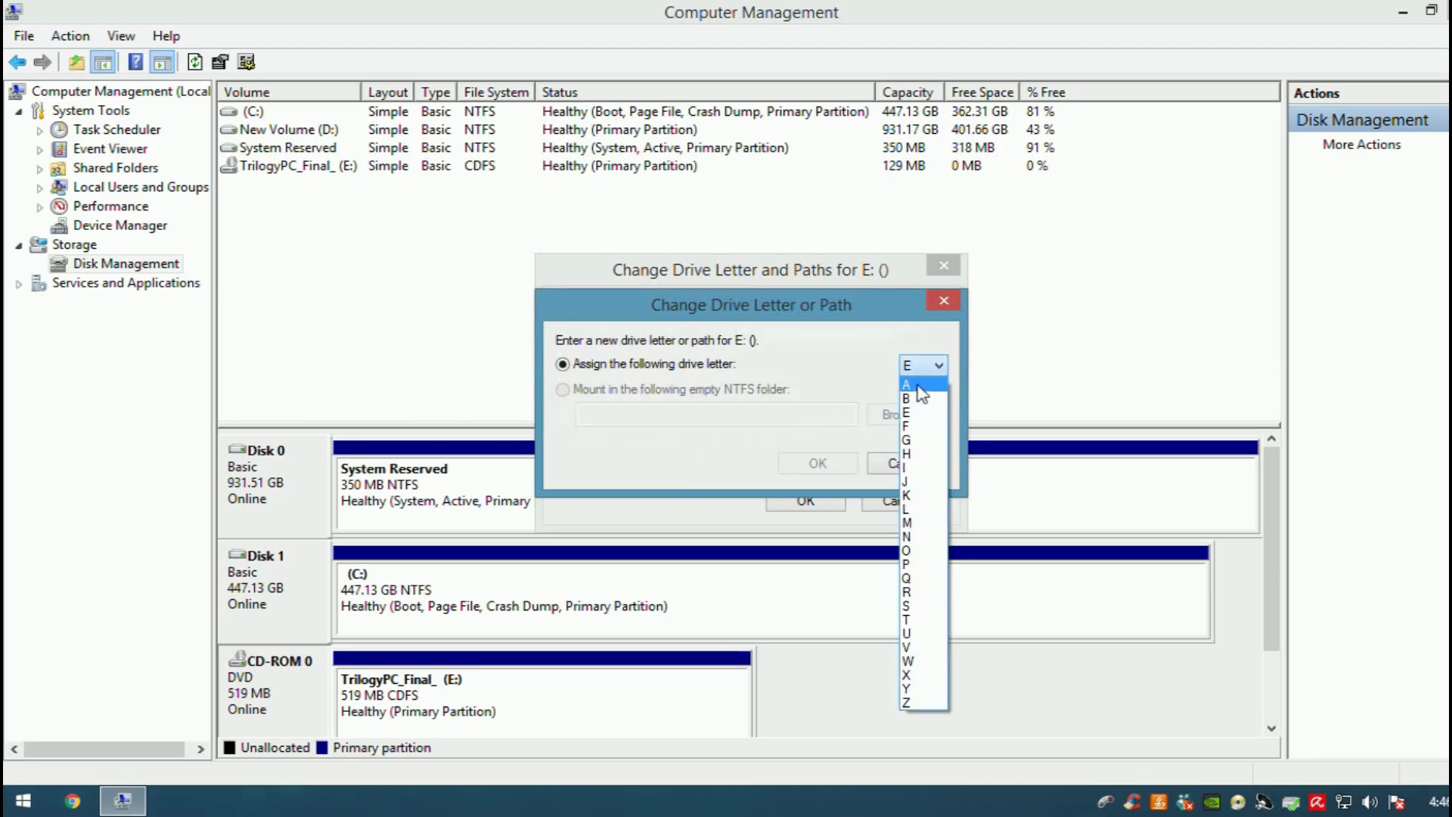
{"action": "left_click", "coordinate": [711, 450]}
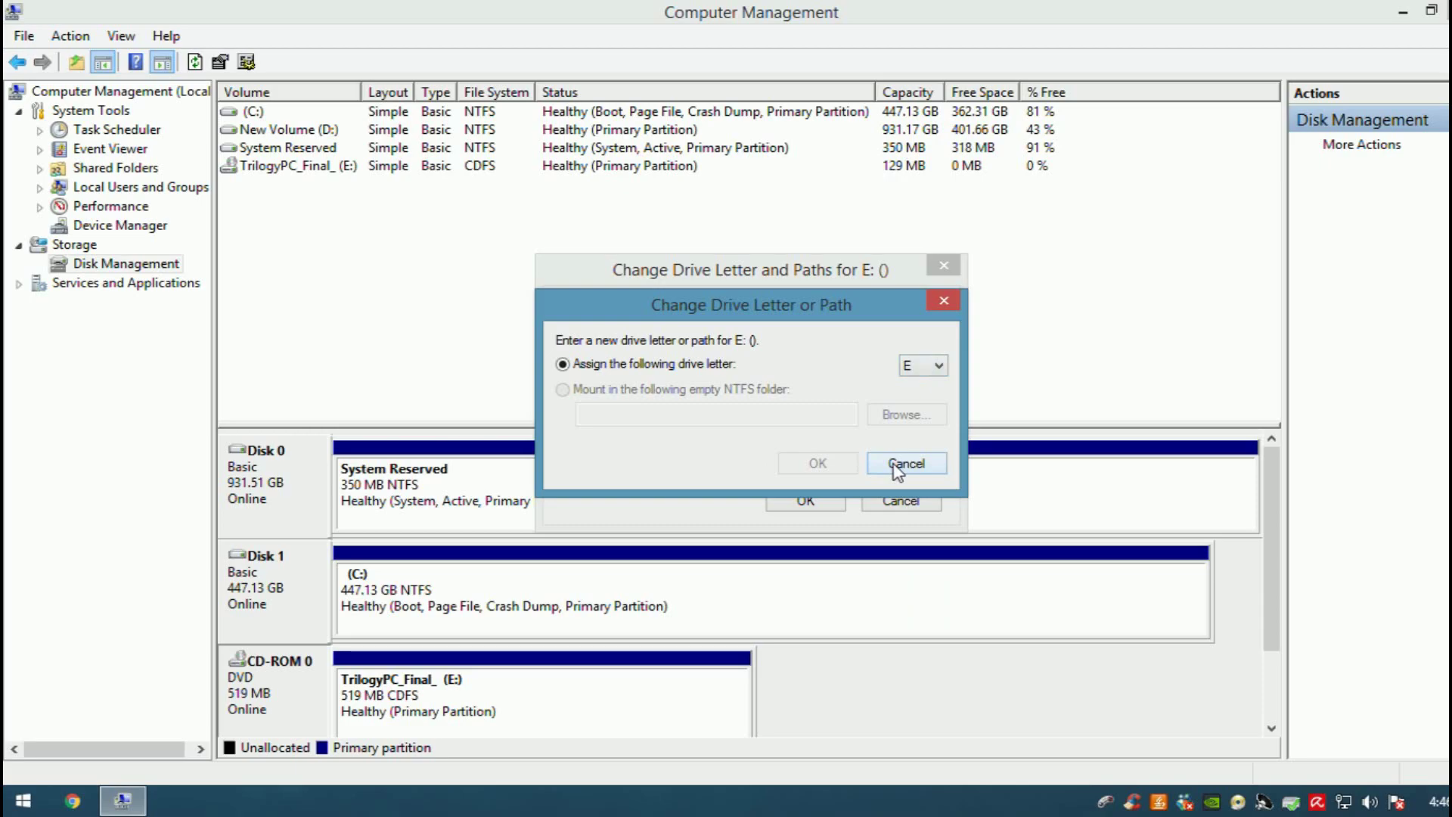
{"action": "left_click", "coordinate": [897, 465]}
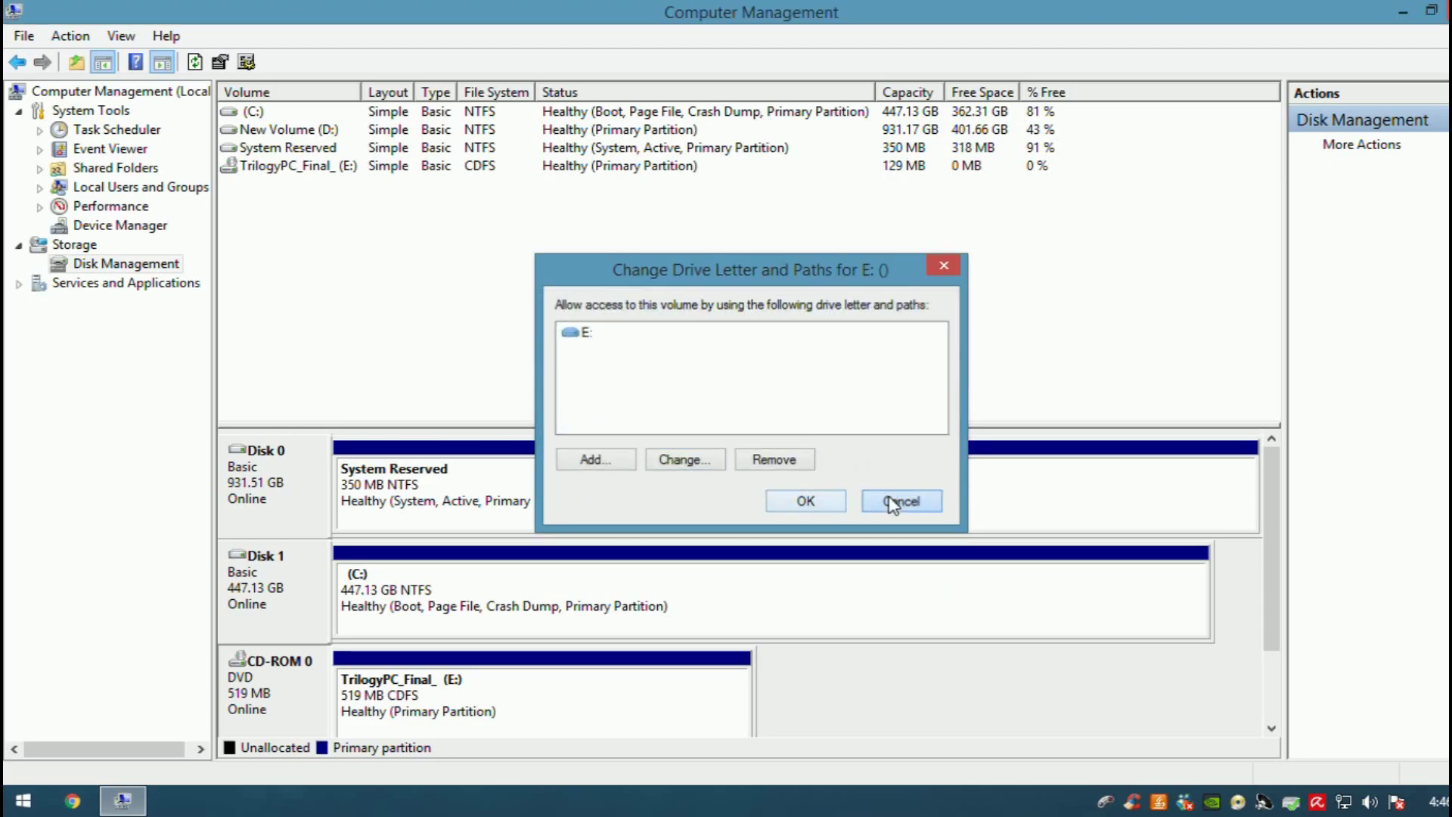
{"action": "left_click", "coordinate": [901, 500]}
{"action": "left_click", "coordinate": [1449, 11]}
Reopen This PC, compare the New Volume (D:) and CD Drive (E:) letters, and close the window
{"action": "left_click", "coordinate": [22, 801]}
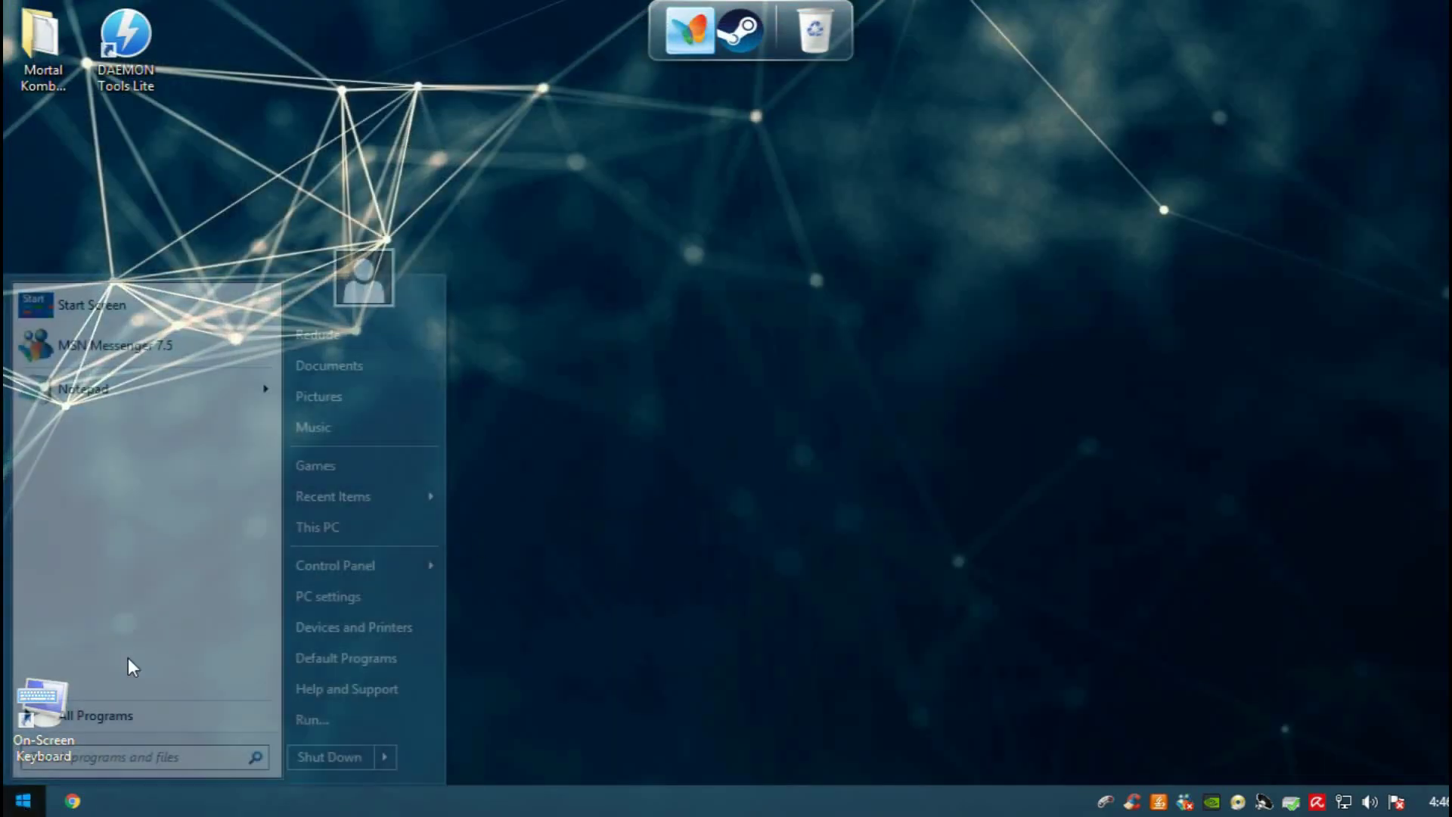
{"action": "left_click", "coordinate": [340, 528]}
{"action": "left_click", "coordinate": [605, 332]}
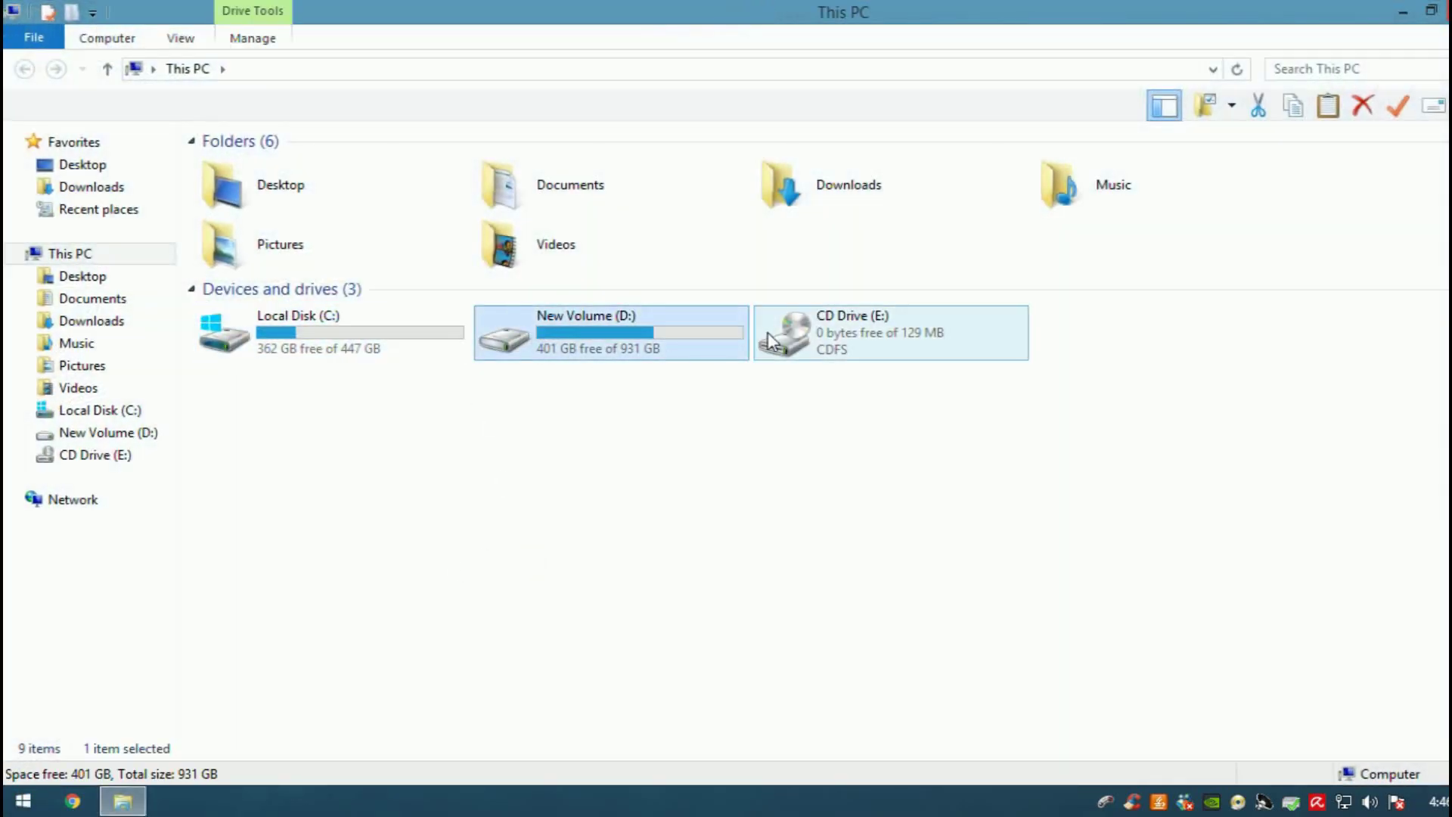
{"action": "left_click", "coordinate": [840, 332]}
{"action": "left_click", "coordinate": [682, 350]}
{"action": "left_click", "coordinate": [792, 353]}
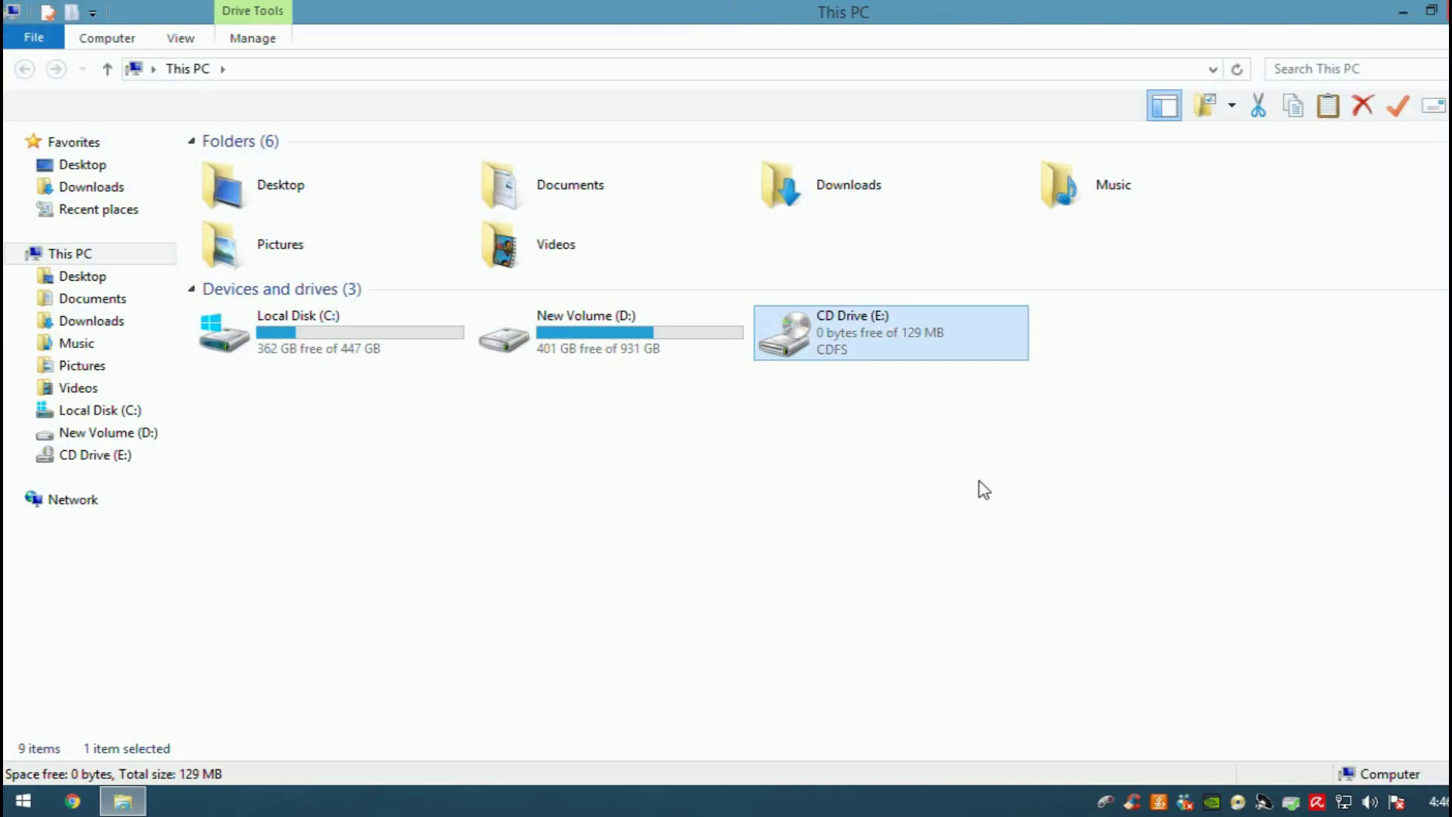
{"action": "key", "text": "alt+F4"}
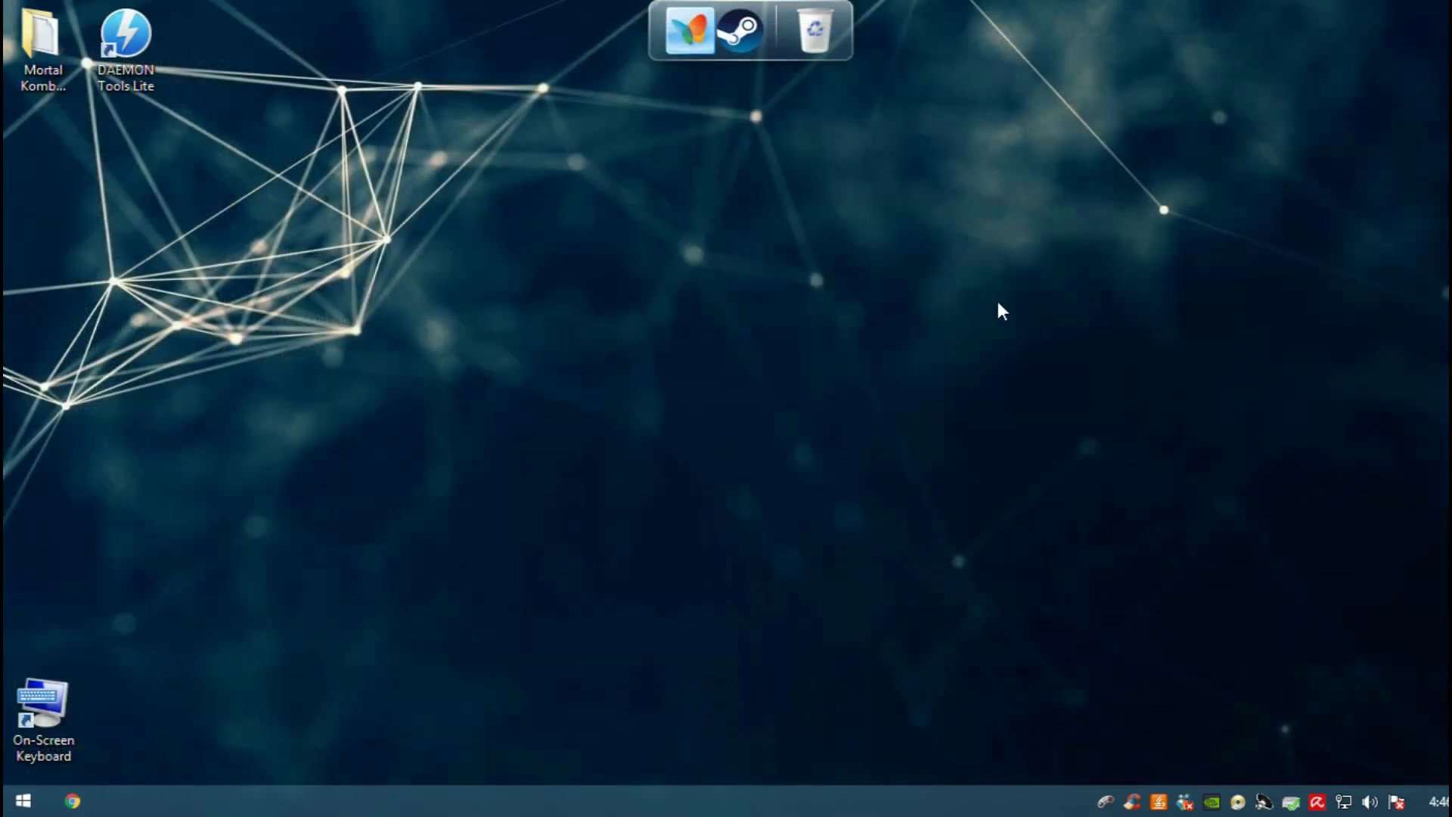
Look through the files in the Mortal Kombat Trilogy WIN10 folder and return to the Mortal Kombat Trilogy folder
{"action": "double_click", "coordinate": [53, 43]}
{"action": "double_click", "coordinate": [442, 211]}
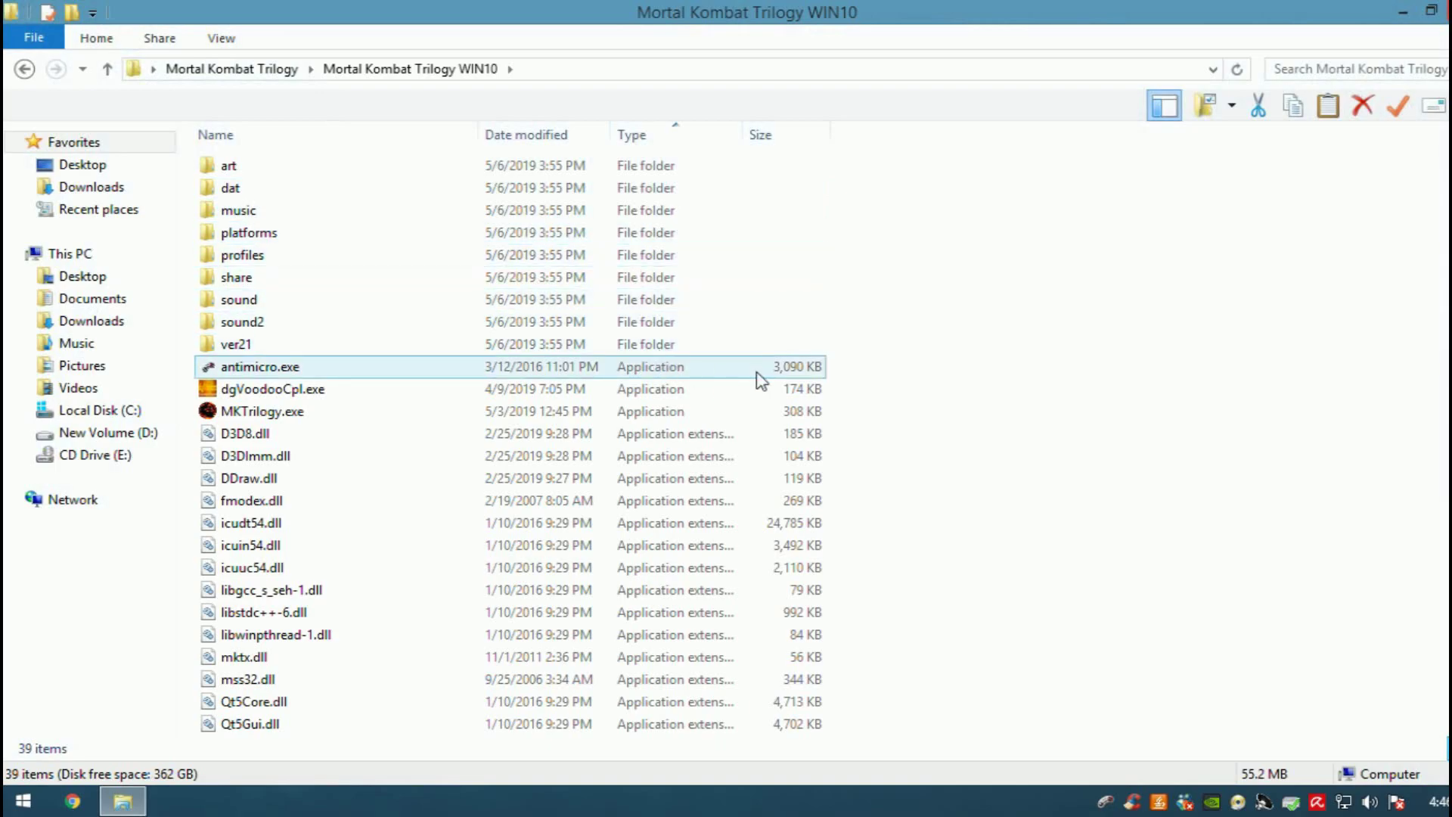
{"action": "left_click_drag", "start_coordinate": [885, 366], "coordinate": [832, 543]}
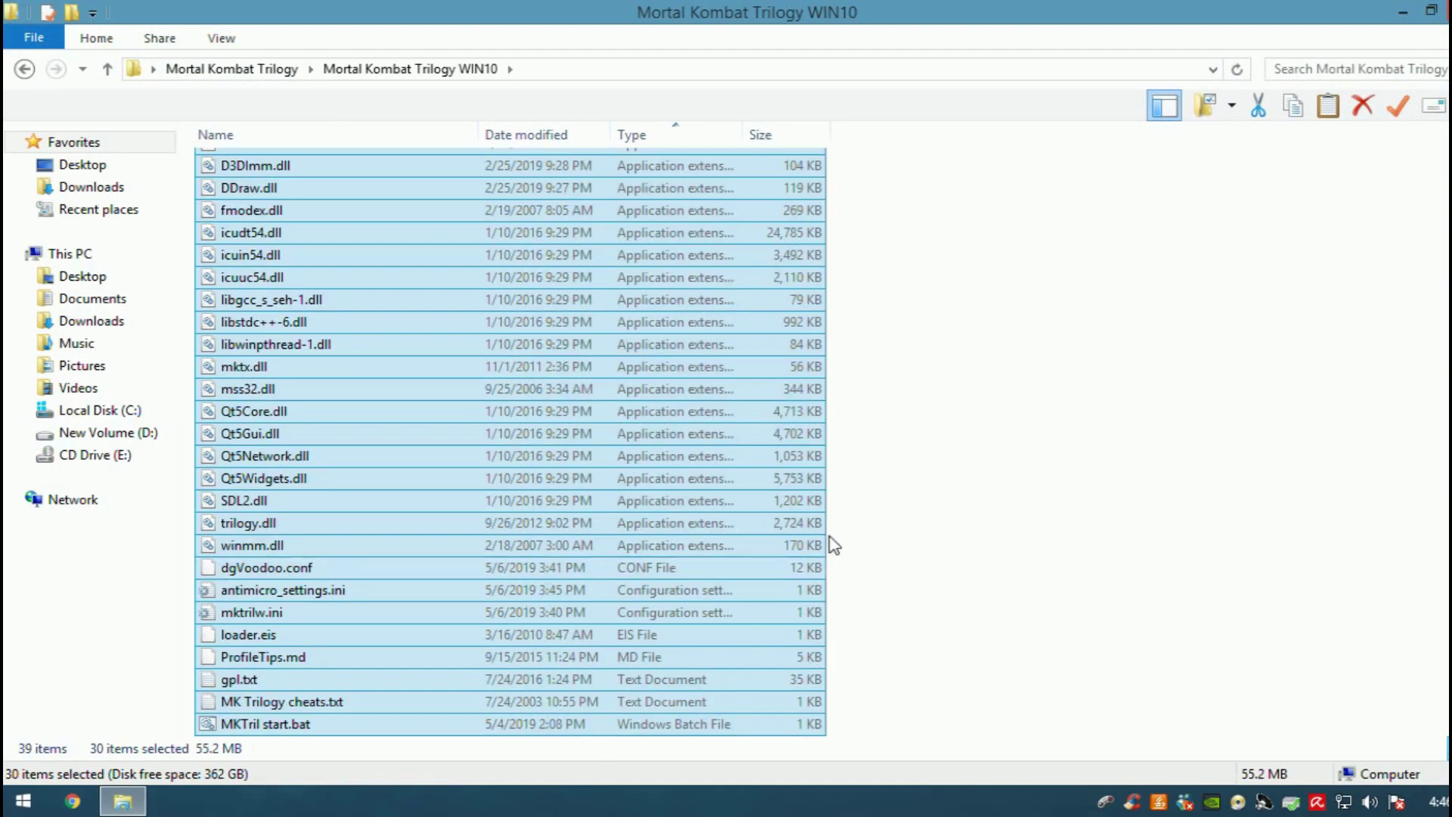
{"action": "left_click", "coordinate": [839, 543]}
{"action": "scroll", "coordinate": [908, 540], "scroll_direction": "up", "scroll_amount": 5}
{"action": "left_click", "coordinate": [24, 69]}
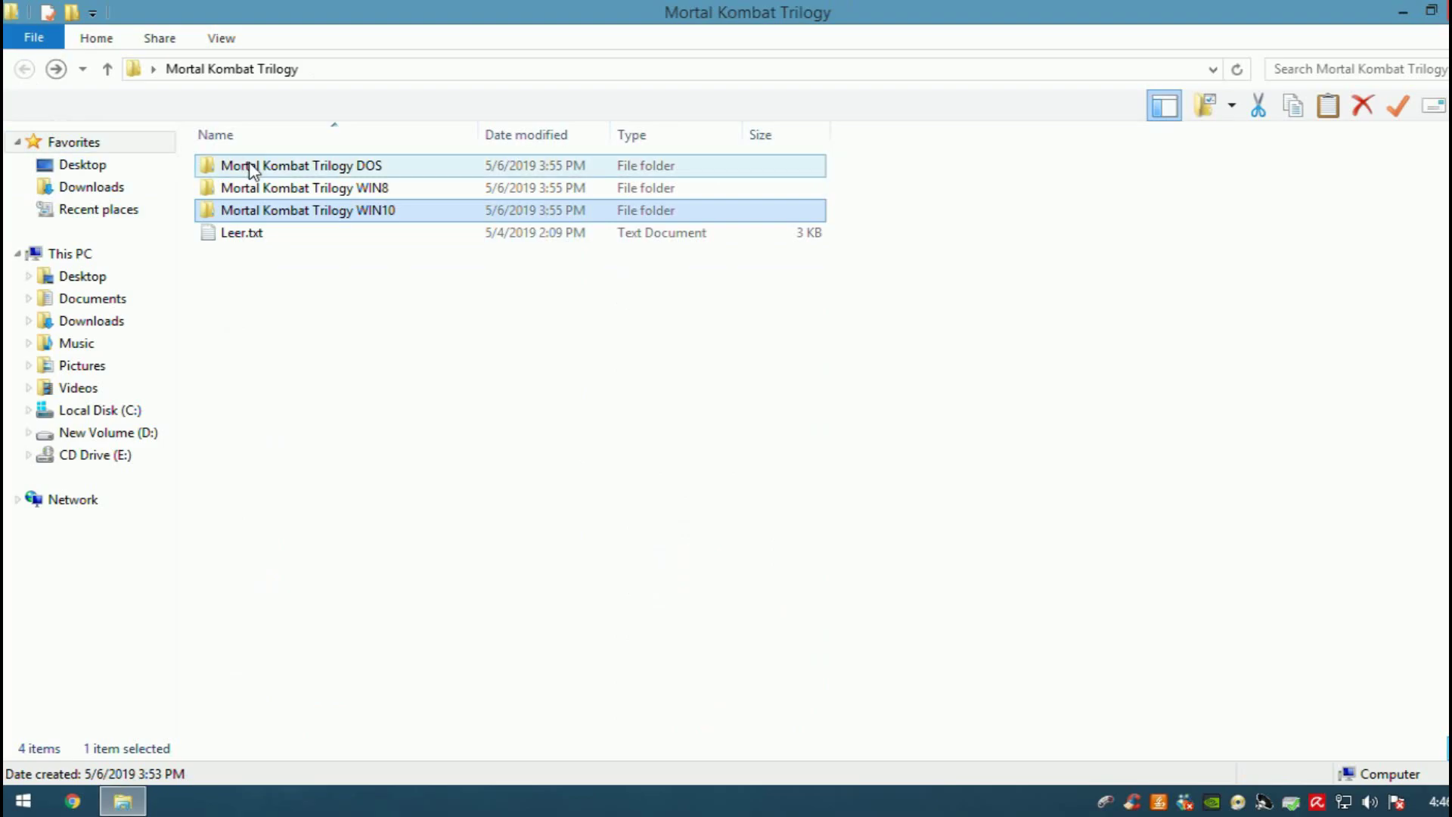
Open the Mortal Kombat Trilogy WIN8 folder, look through its files and select antimicro.exe
{"action": "double_click", "coordinate": [257, 188]}
{"action": "left_click_drag", "start_coordinate": [915, 268], "coordinate": [986, 499]}
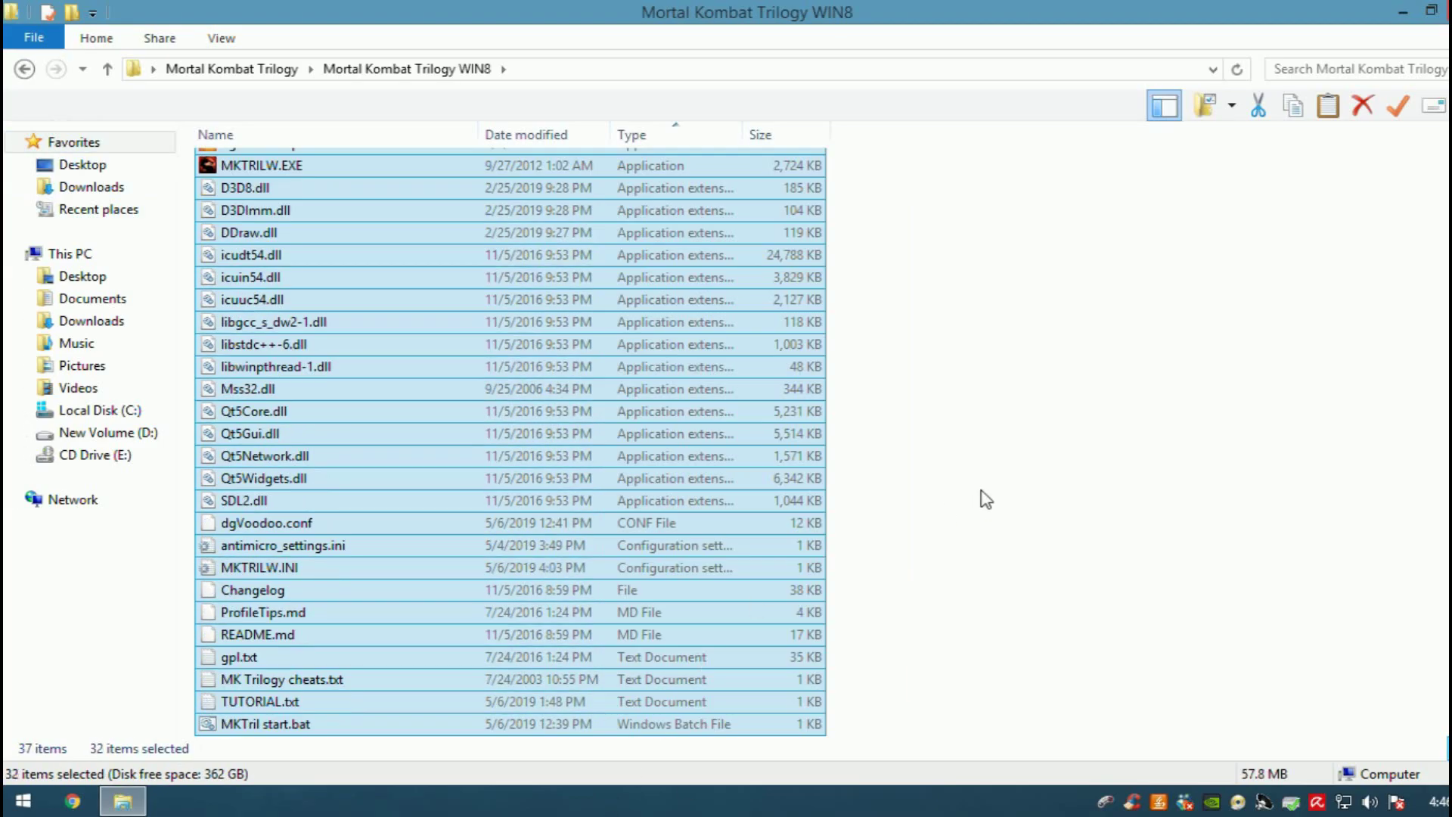
{"action": "scroll", "coordinate": [430, 352], "scroll_direction": "up", "scroll_amount": 4}
{"action": "left_click", "coordinate": [369, 368]}
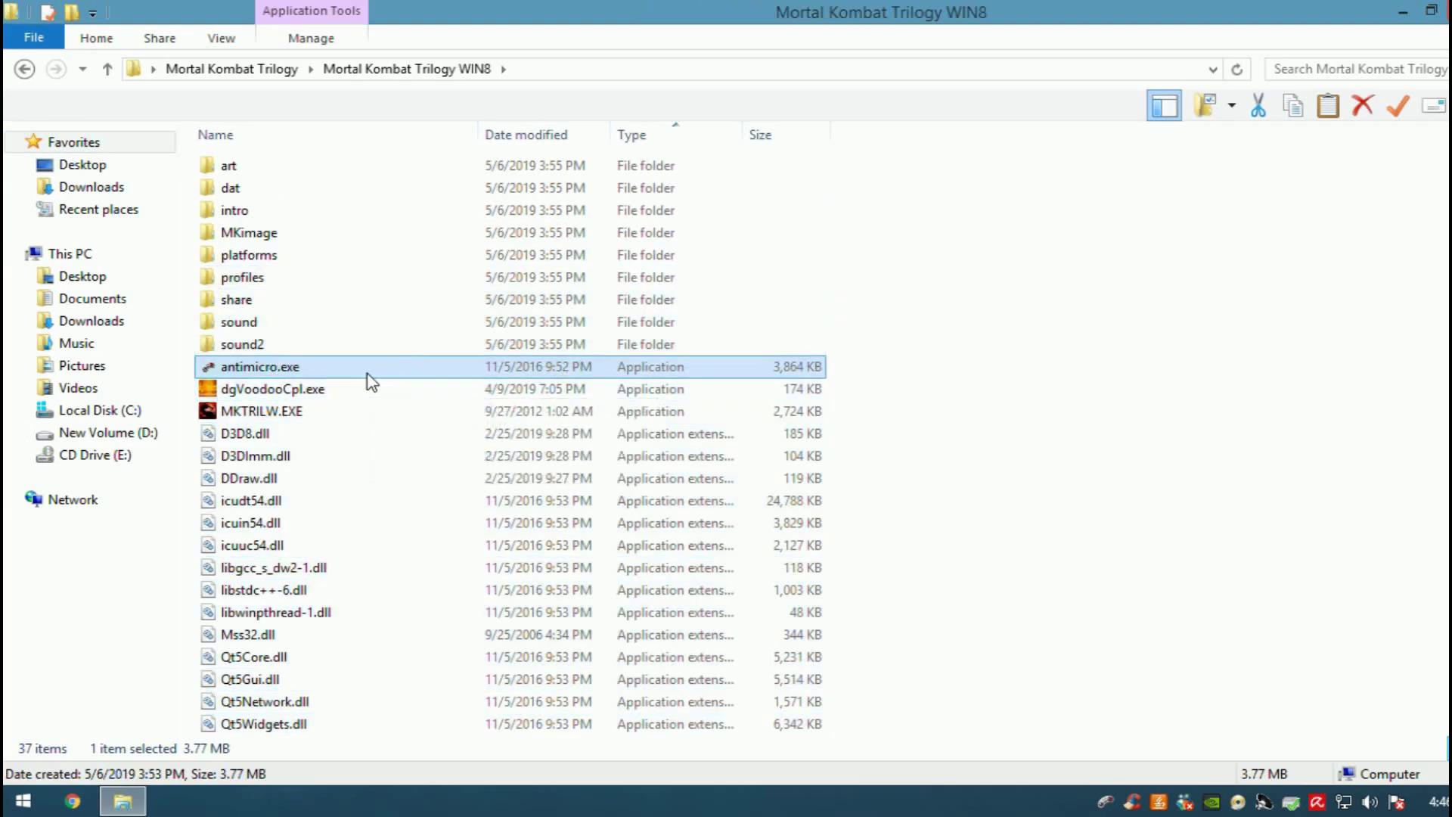
Open MKTril start.bat for editing, examine its antimicro.exe and MKTRILW.exe lines, and close it unchanged
{"action": "scroll", "coordinate": [545, 423], "scroll_direction": "down", "scroll_amount": 4}
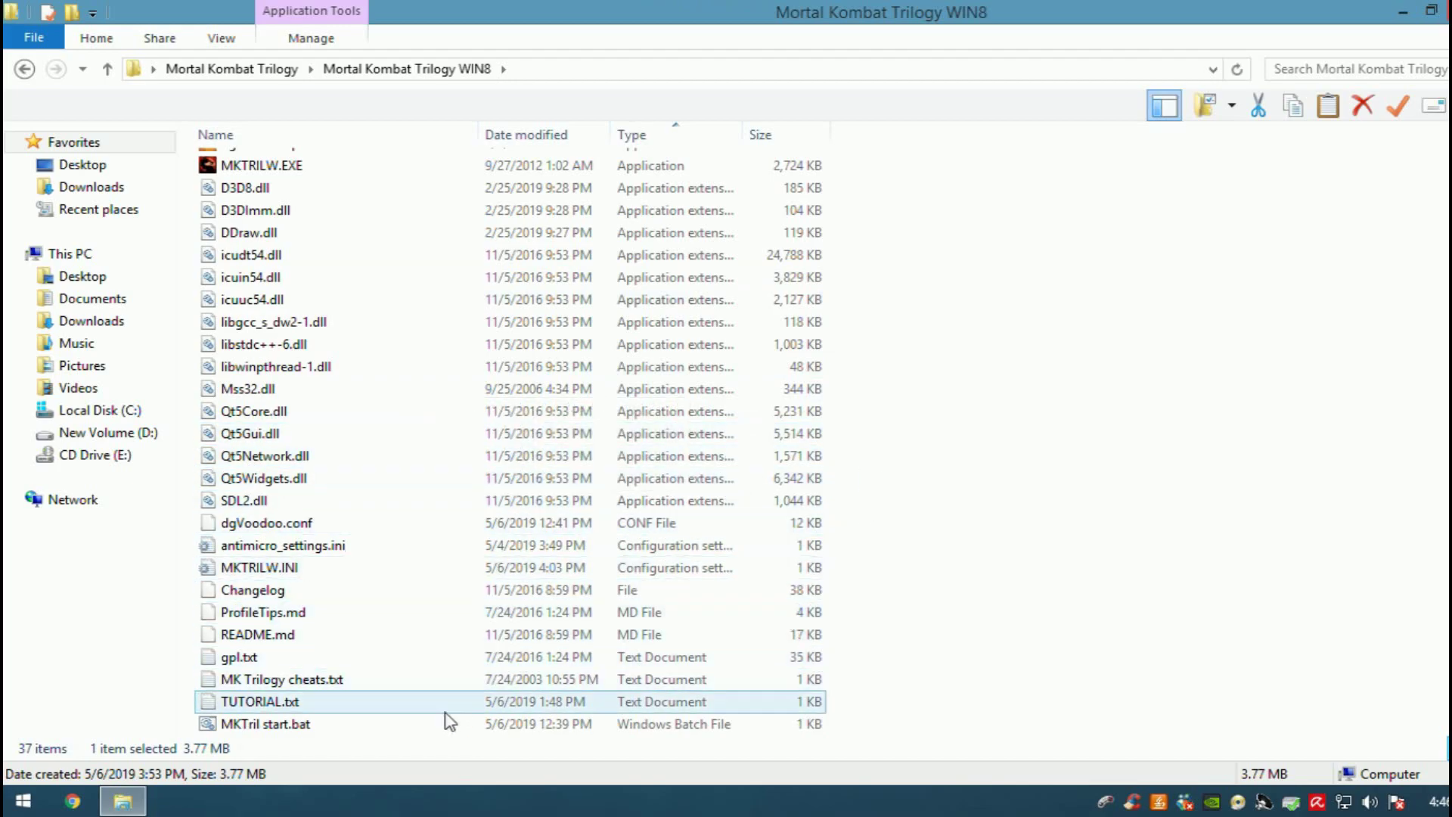
{"action": "right_click", "coordinate": [304, 726]}
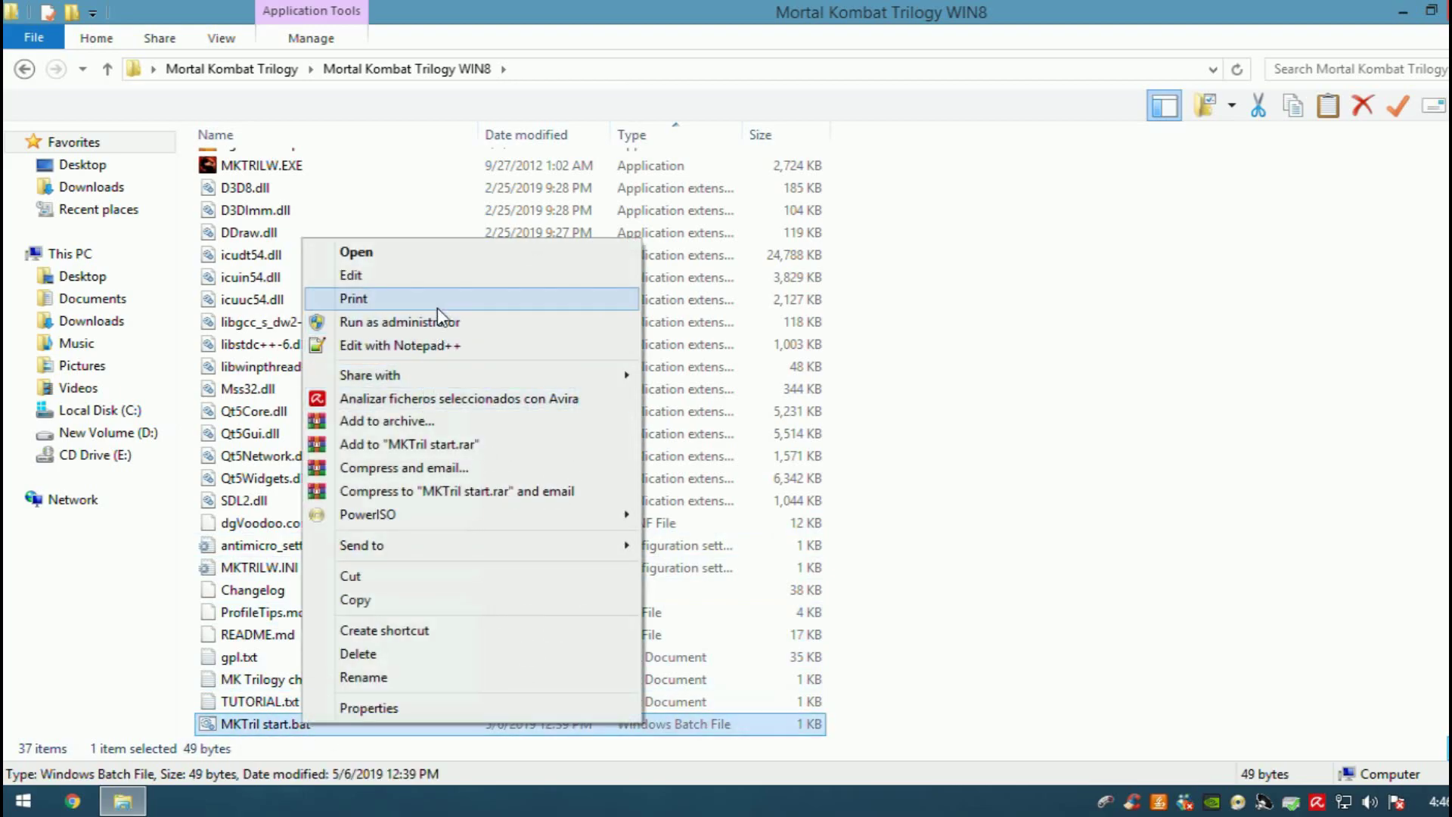
{"action": "left_click", "coordinate": [438, 277]}
{"action": "left_click_drag", "start_coordinate": [413, 273], "coordinate": [181, 277]}
{"action": "left_click_drag", "start_coordinate": [351, 295], "coordinate": [187, 298]}
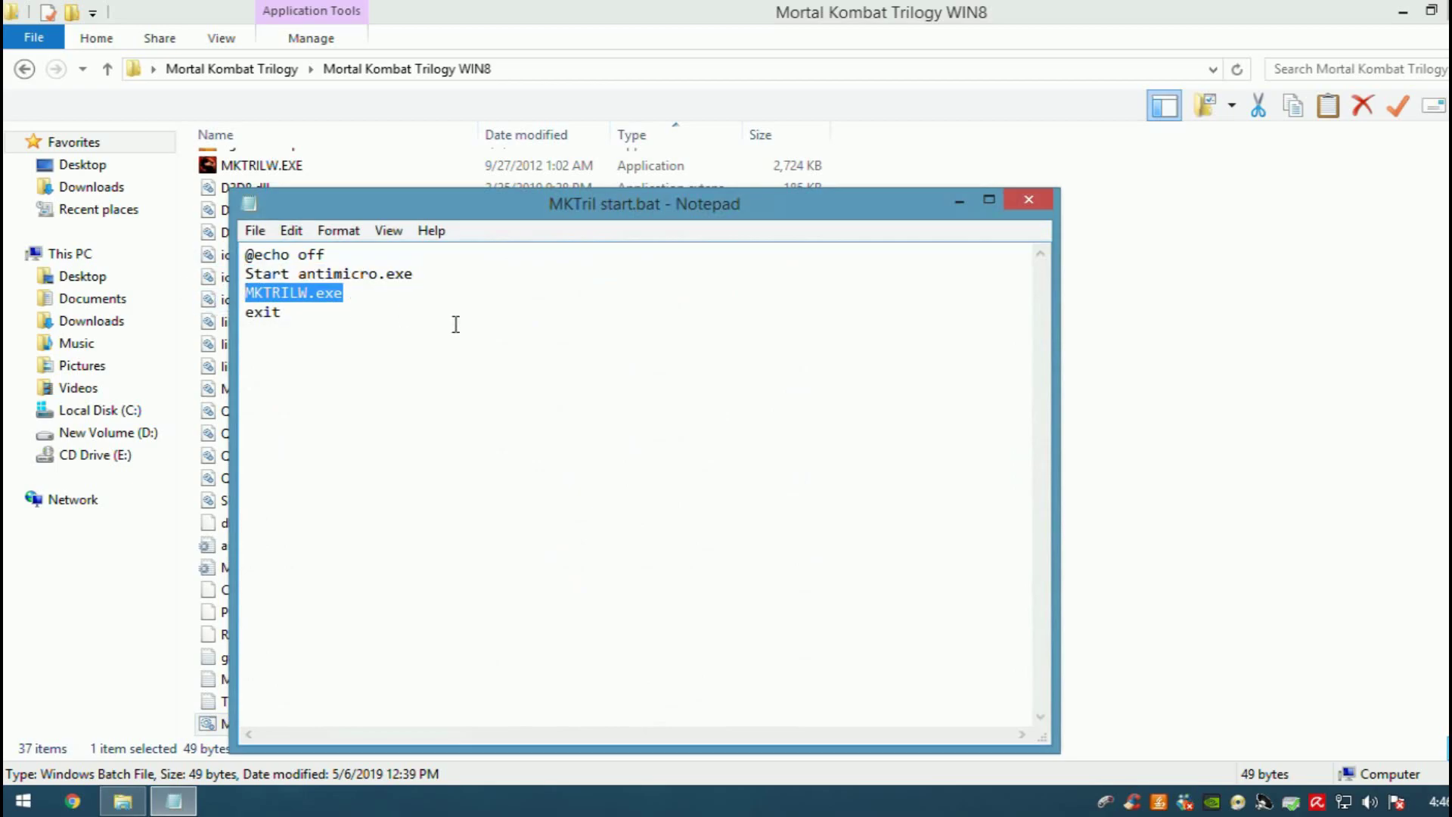
{"action": "left_click", "coordinate": [388, 293]}
{"action": "left_click", "coordinate": [1028, 199]}
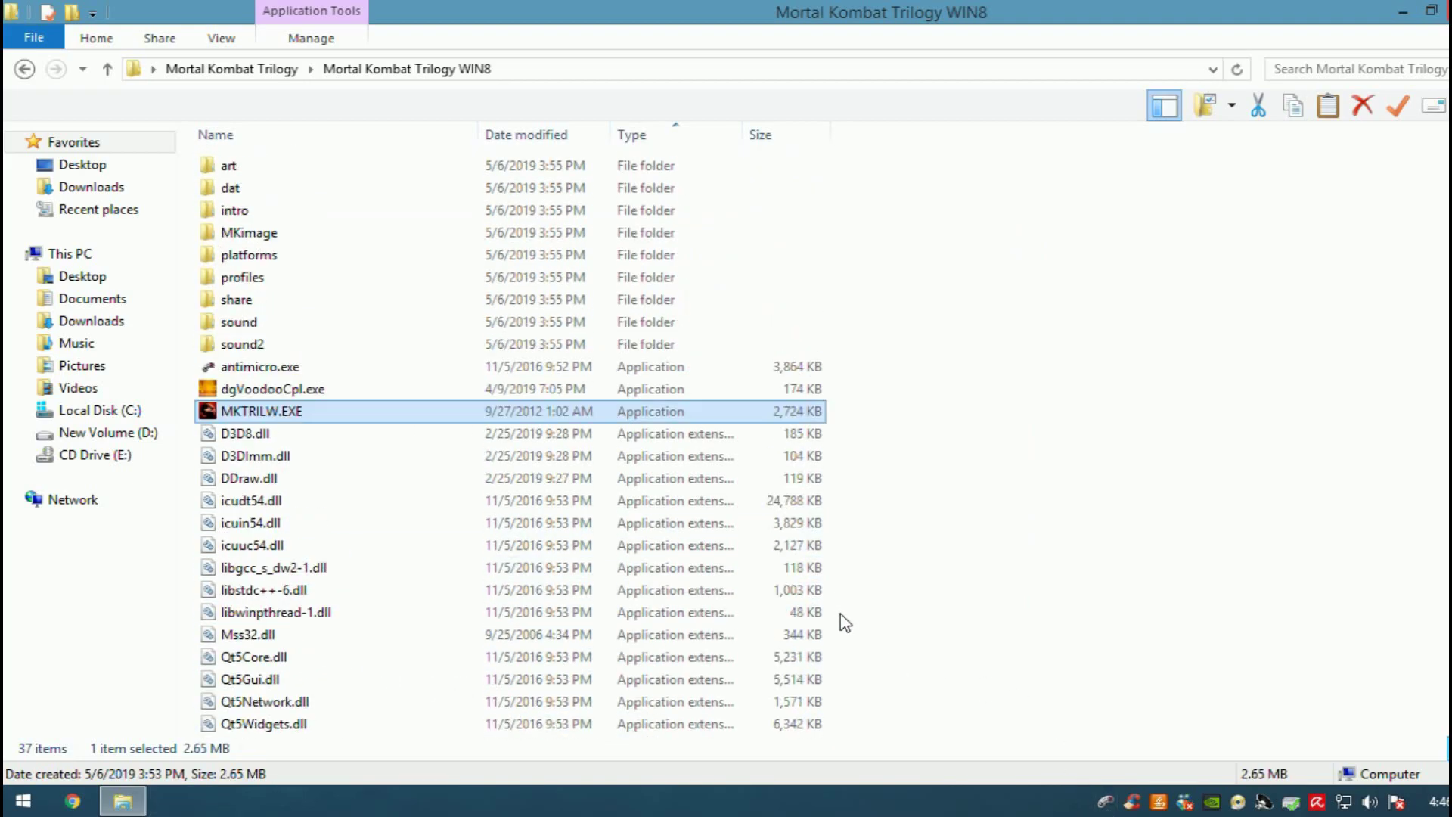
Check the dgVoodooCpl.exe and MKTRILW.EXE files in the Mortal Kombat Trilogy WIN8 folder
{"action": "left_click", "coordinate": [1000, 436]}
{"action": "left_click", "coordinate": [383, 388]}
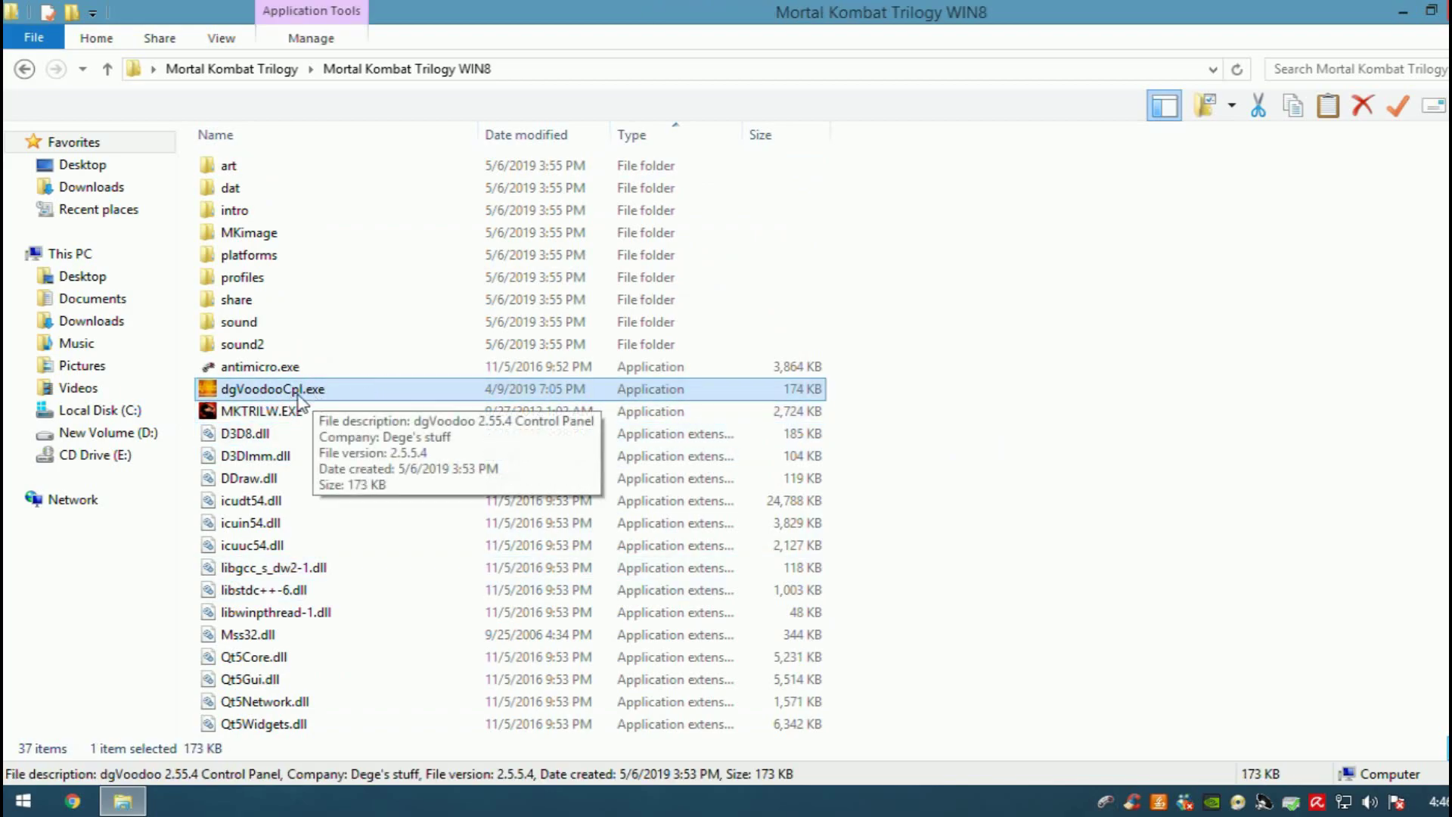
{"action": "left_click", "coordinate": [308, 413]}
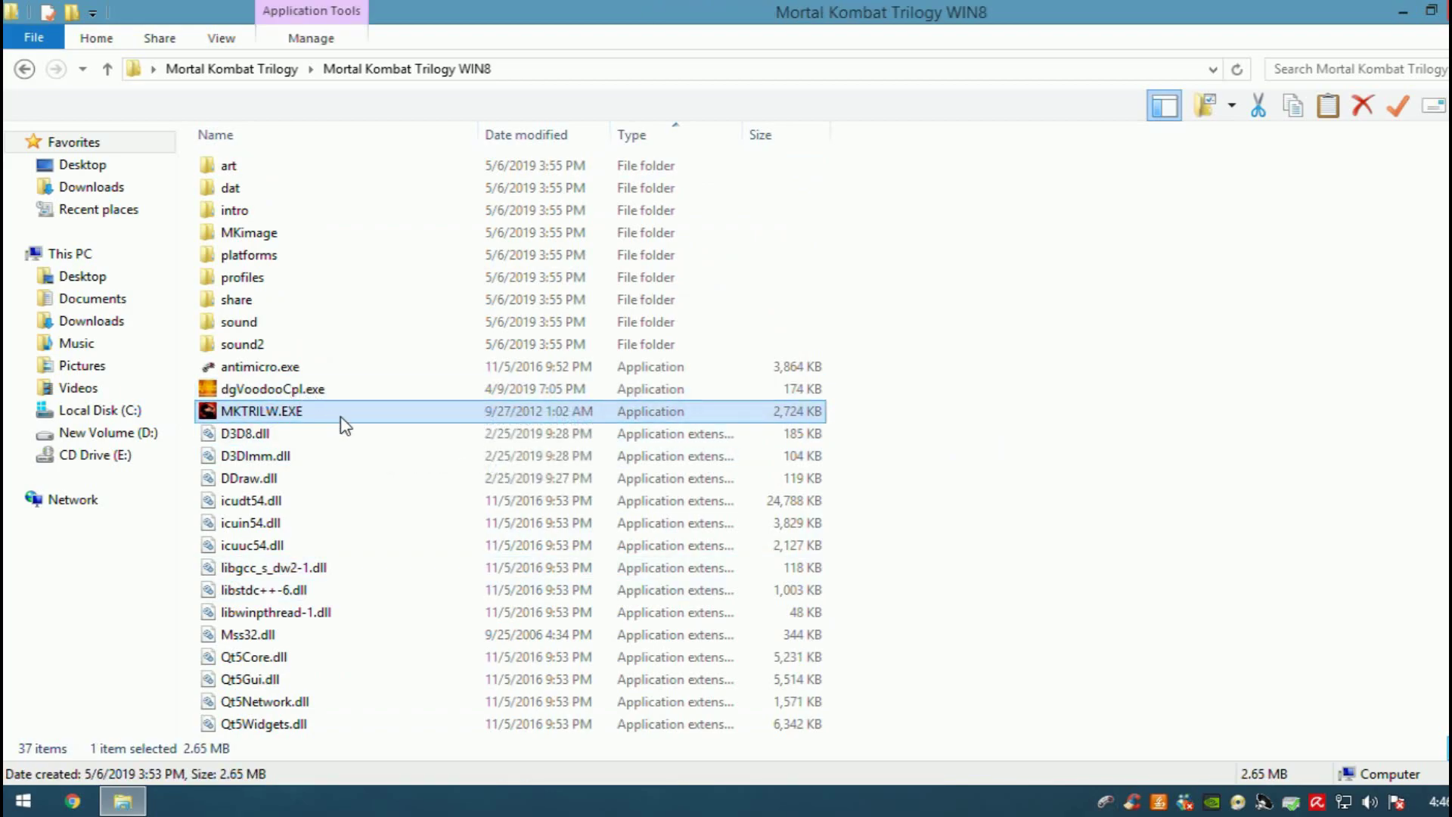
Launch the game by running MKTril start.bat and switch the MK Trilogy window to full screen
{"action": "scroll", "coordinate": [344, 427], "scroll_direction": "down", "scroll_amount": 4}
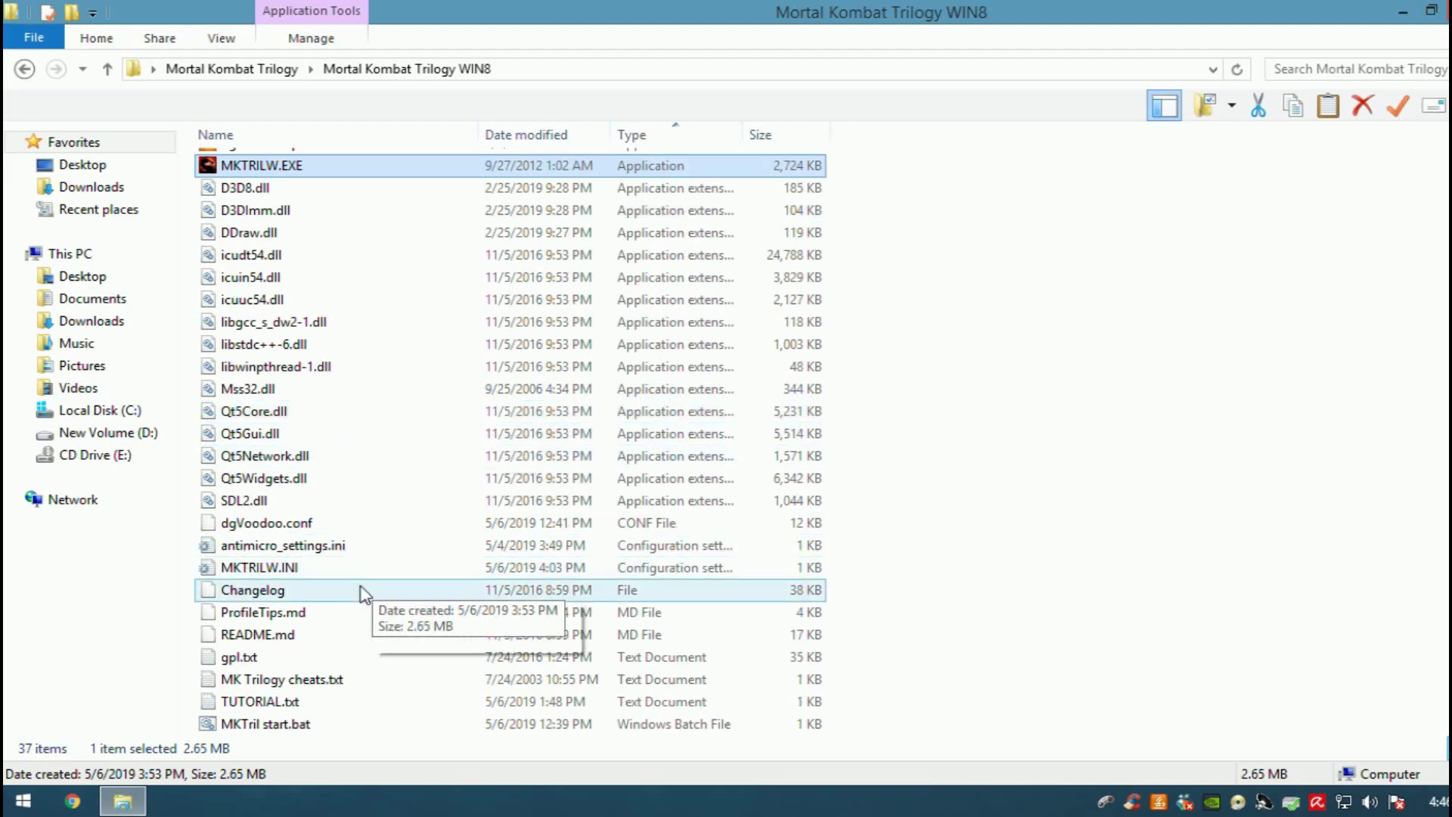
{"action": "double_click", "coordinate": [301, 726]}
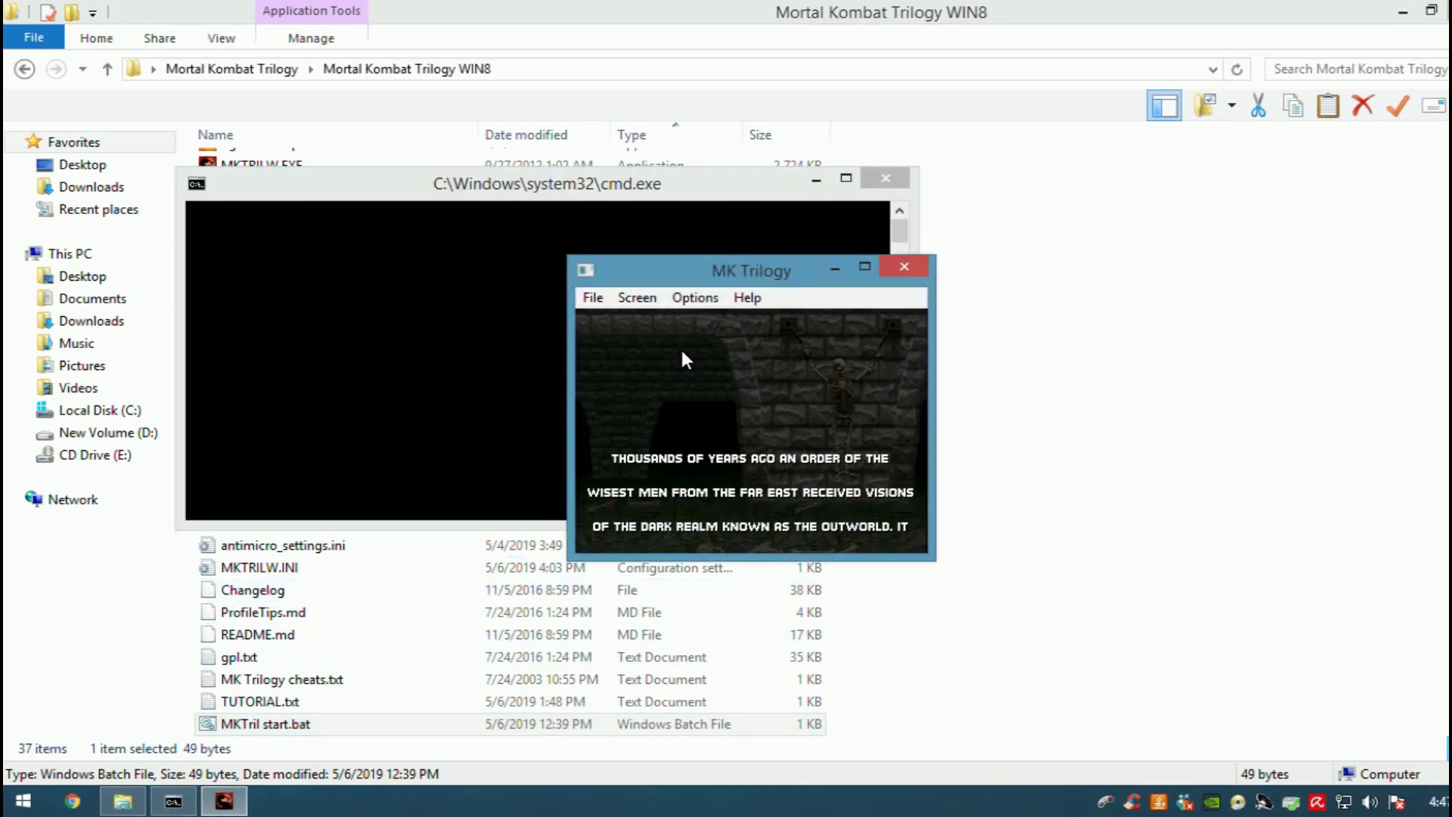
{"action": "left_click", "coordinate": [652, 299]}
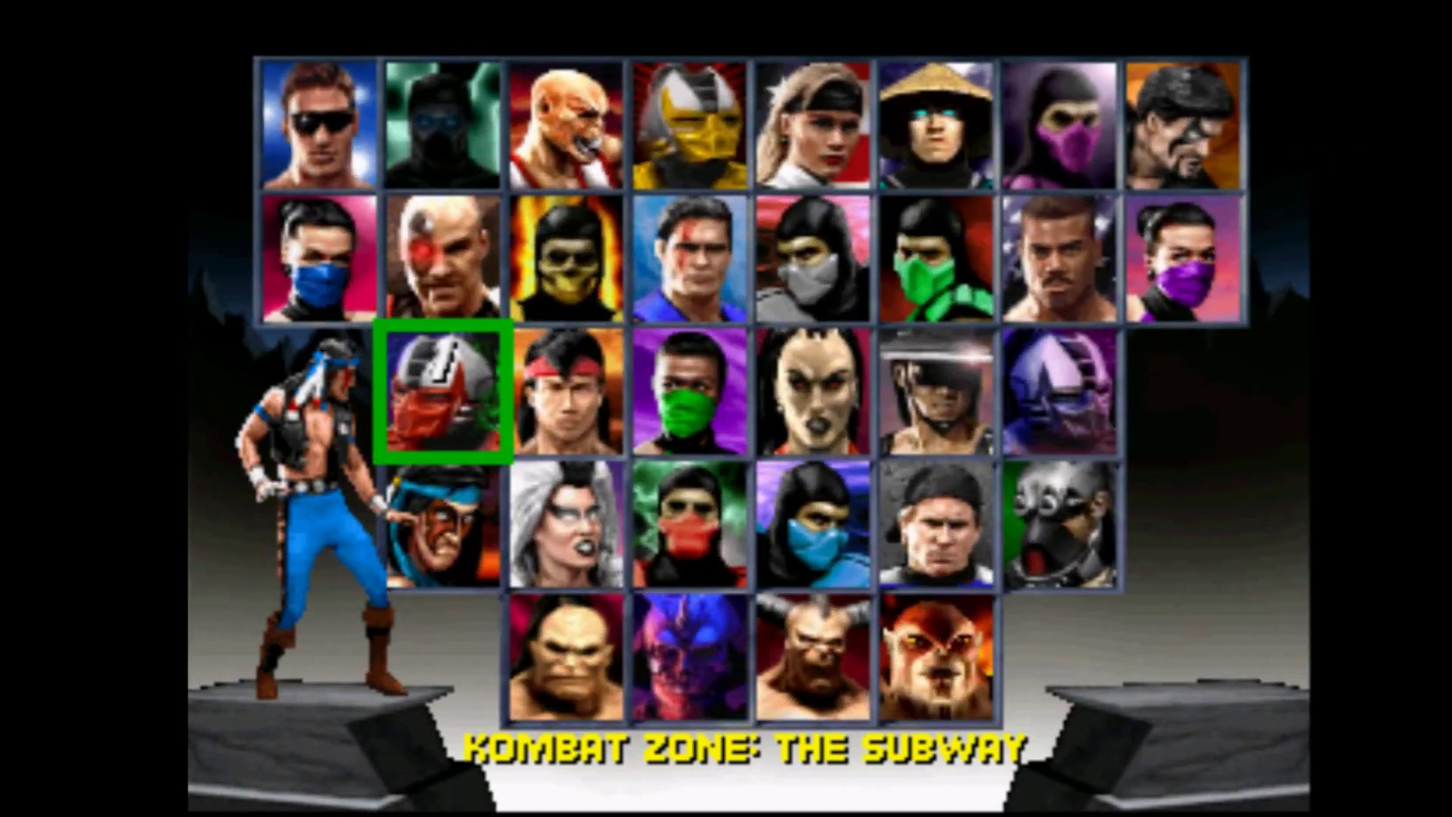
{"action": "key", "text": "Down"}
Choose Sub-Zero in the blue mask as the fighter and start the Novice tower
{"action": "key", "text": "Right"}
{"action": "key", "text": "Right"}
{"action": "key", "text": "Right"}
{"action": "key", "text": "Return"}
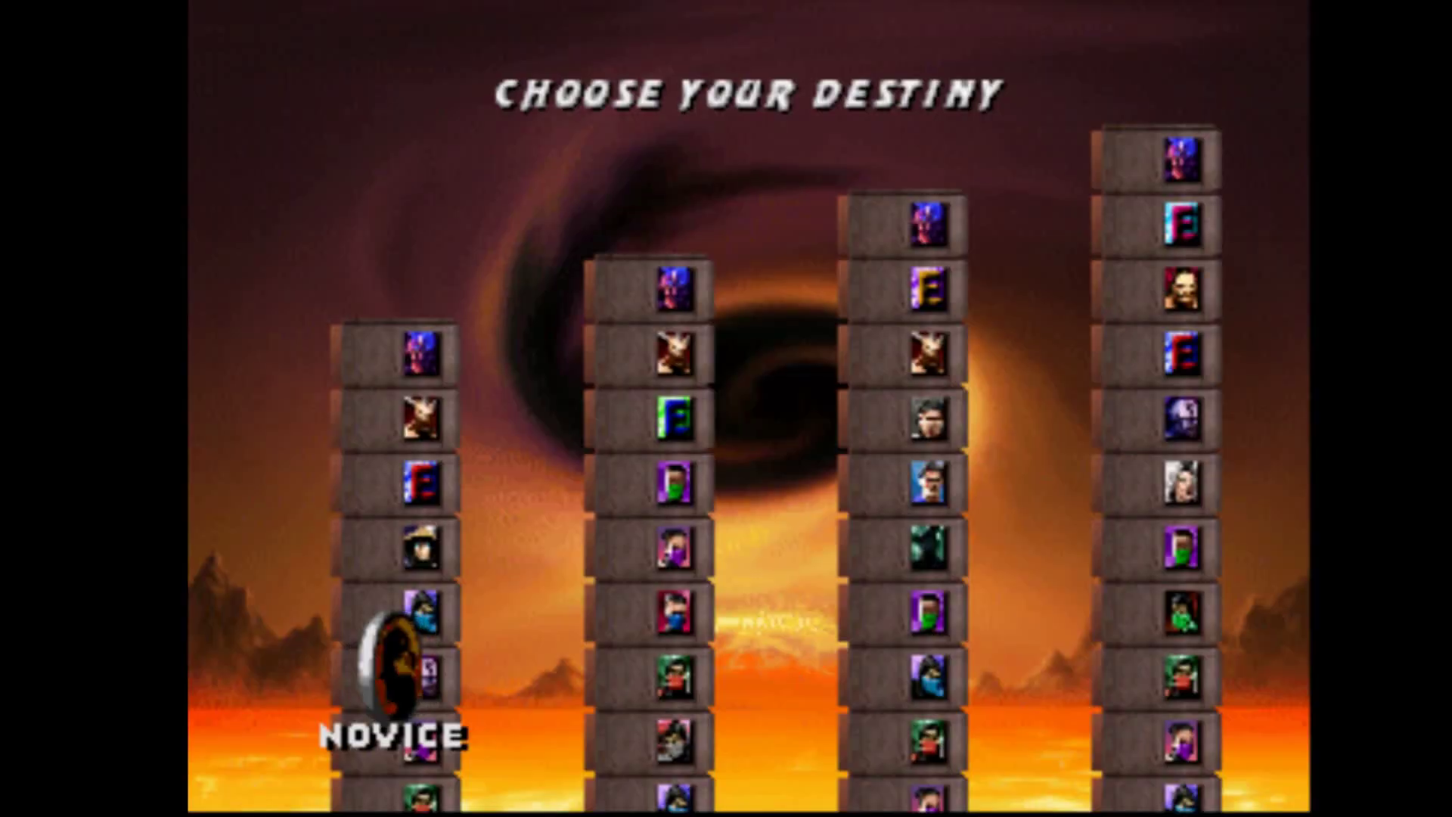
{"action": "key", "text": "Right"}
{"action": "key", "text": "Left"}
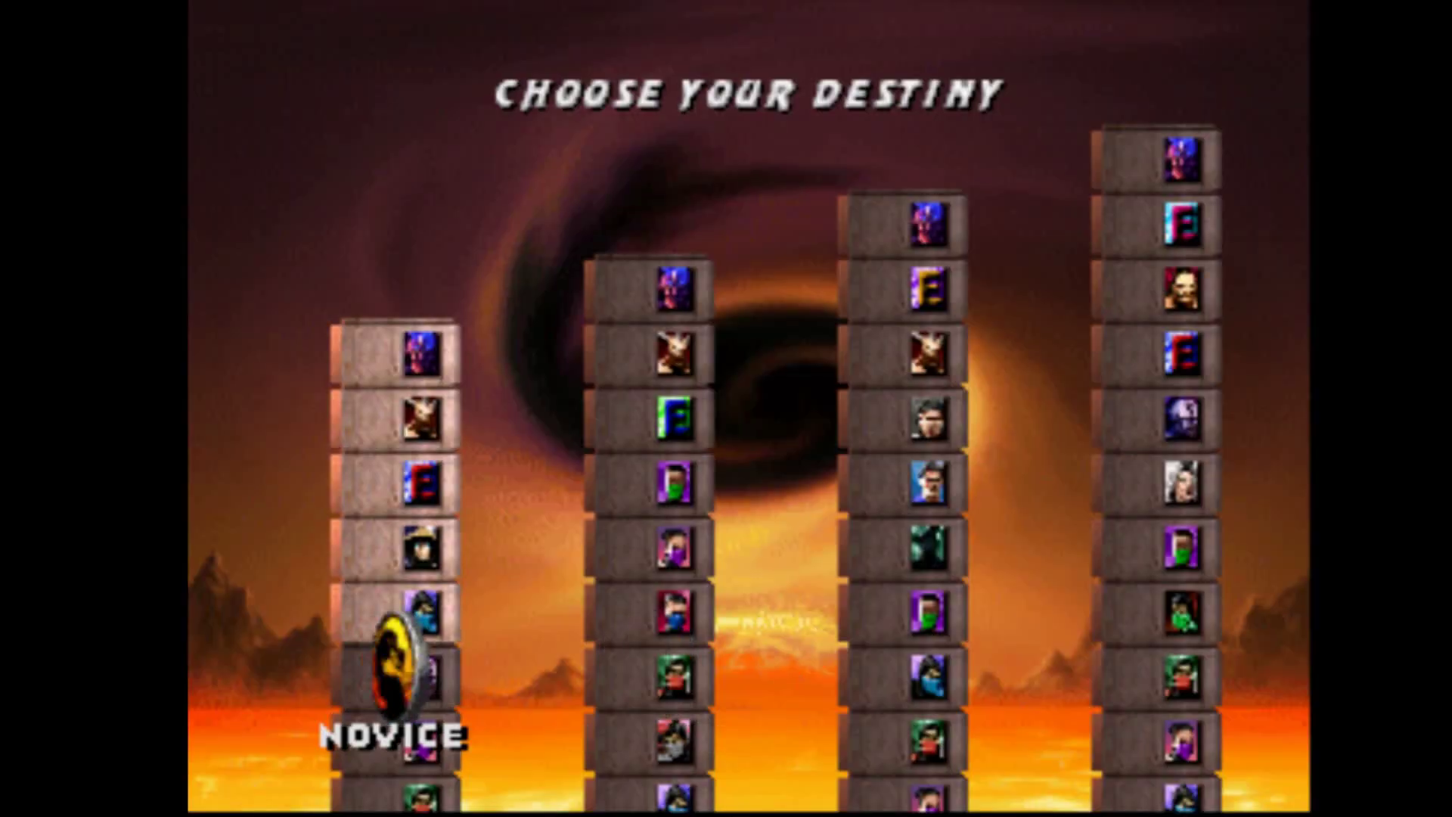
{"action": "key", "text": "Return"}
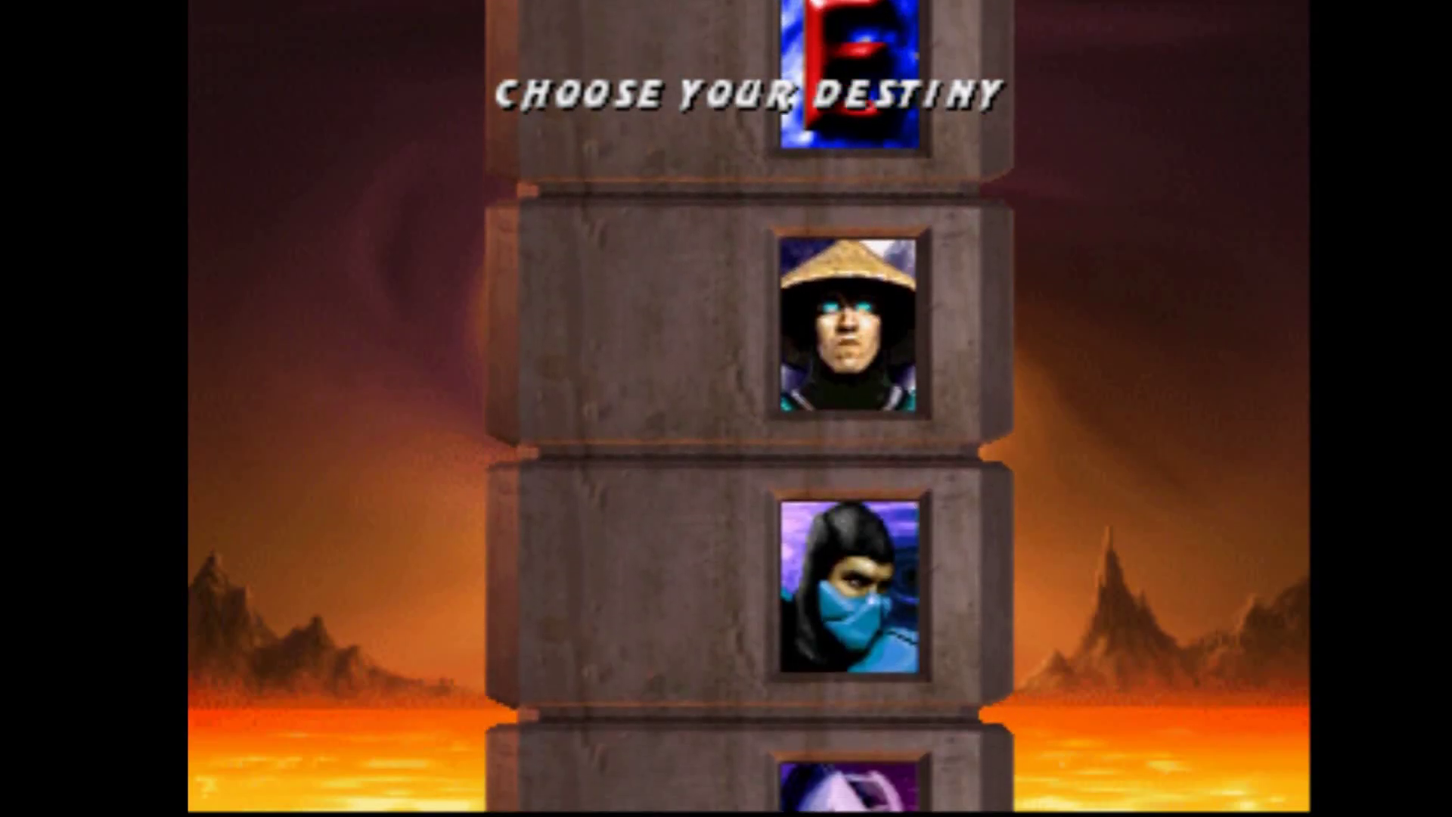
Fight round 1 against Ermac as Sub-Zero, using jumps, punches and freeze attacks to test the controls
{"action": "key", "text": "Up"}
{"action": "key", "text": "Left"}
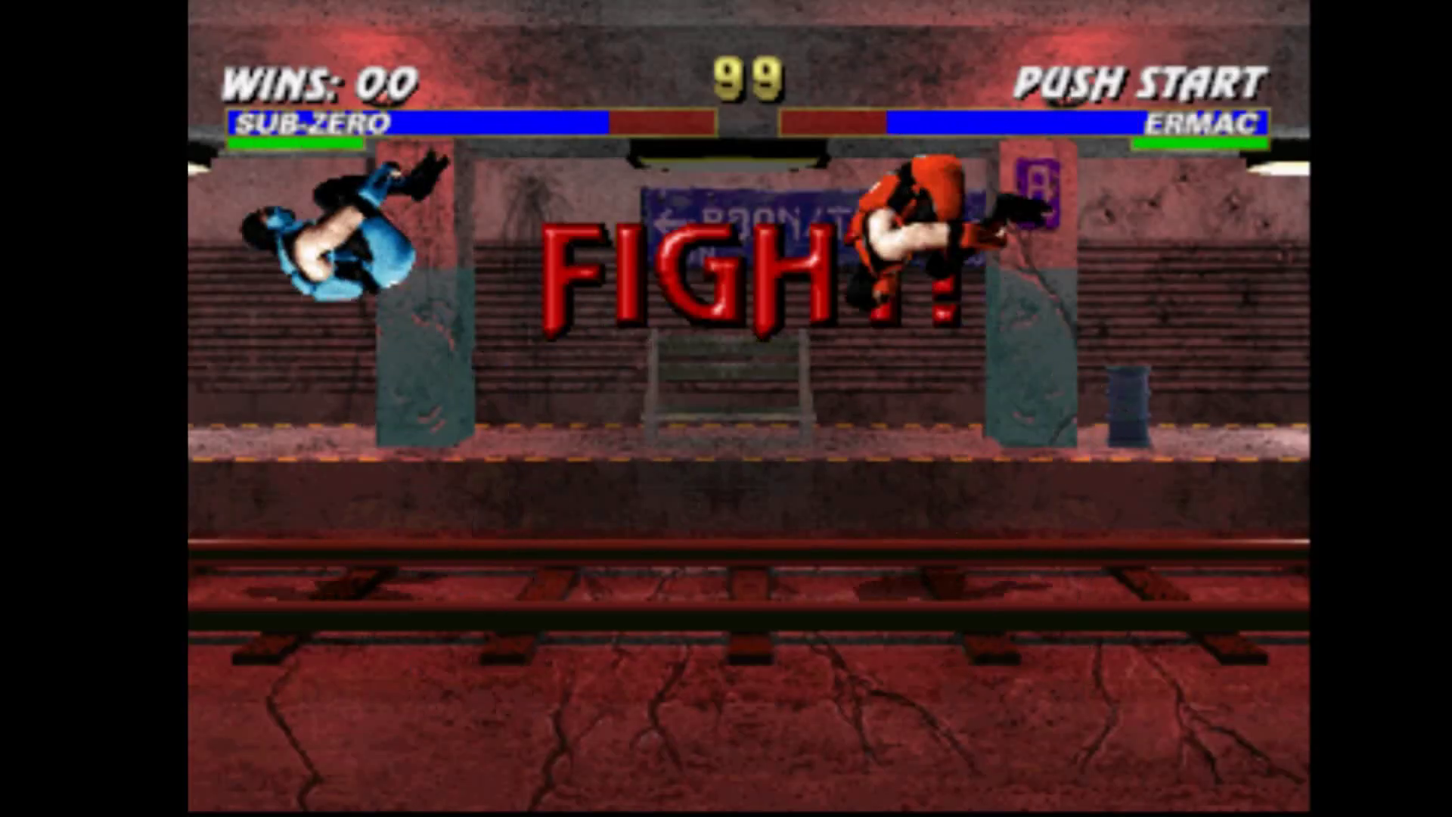
{"action": "key", "text": "Down"}
{"action": "key", "text": "Right"}
{"action": "key", "text": "a"}
{"action": "key", "text": "Up"}
{"action": "key", "text": "Right"}
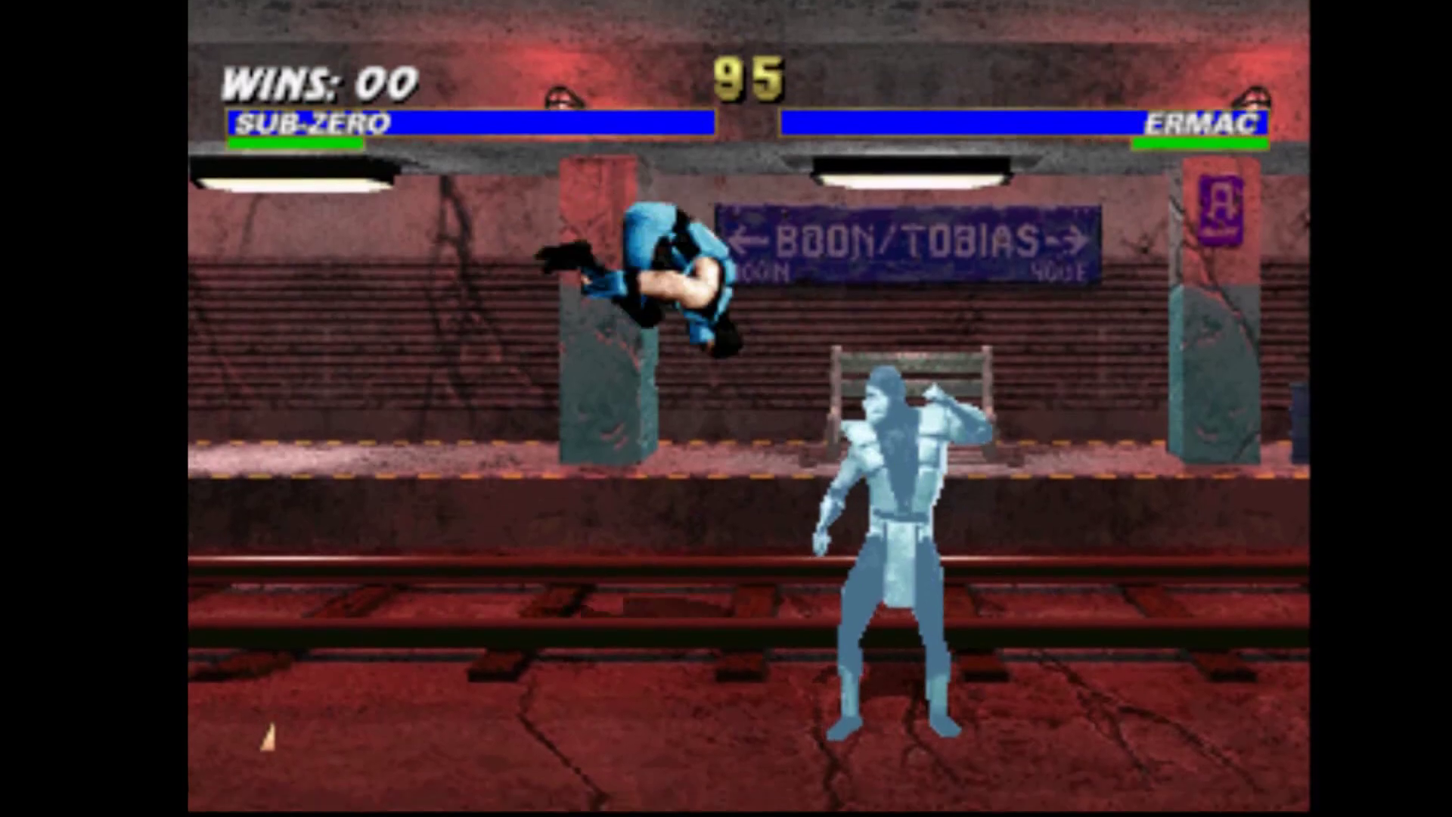
{"action": "key", "text": "Down"}
{"action": "key", "text": "a"}
{"action": "key", "text": "Up"}
{"action": "key", "text": "Left"}
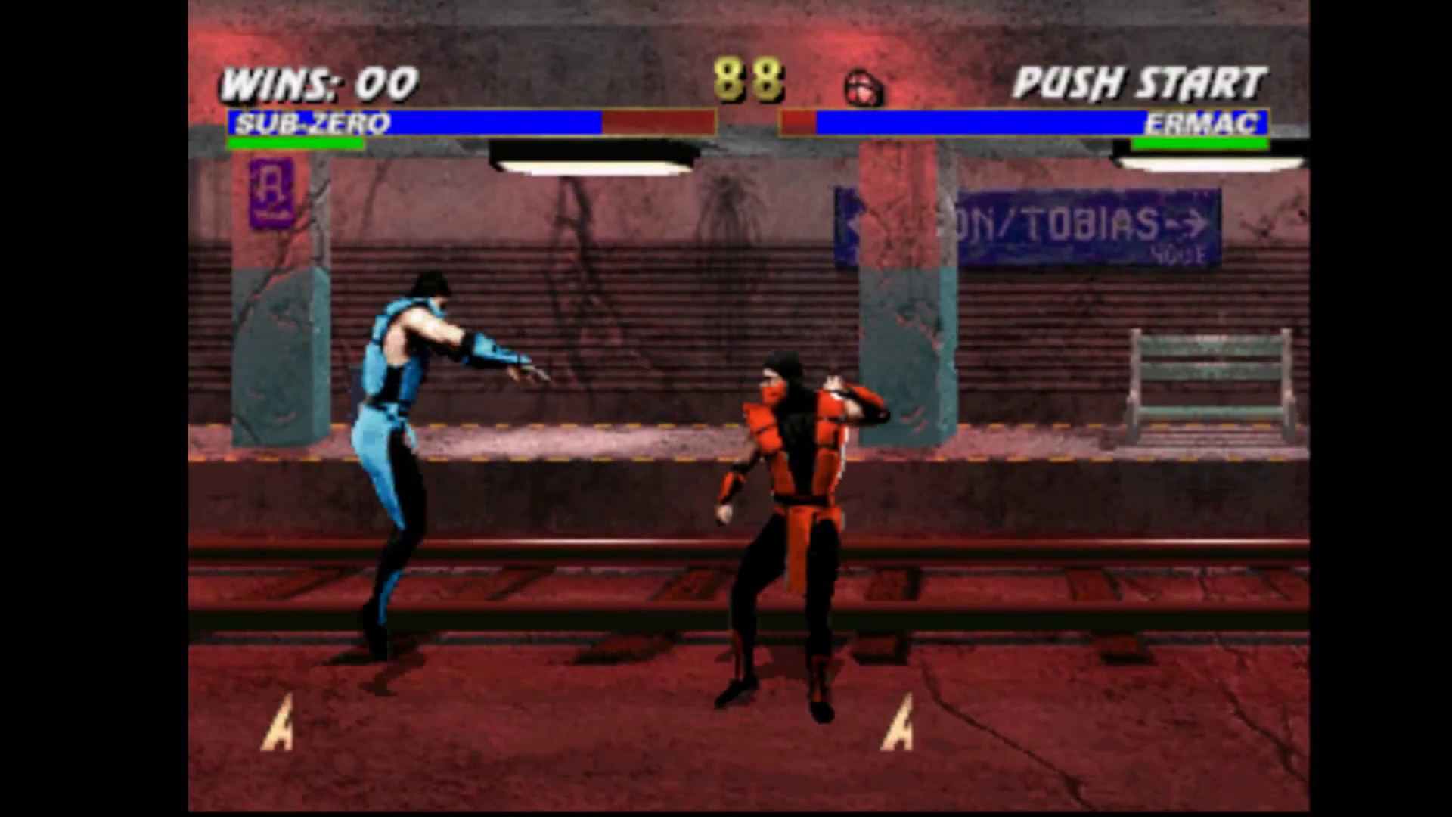
{"action": "key", "text": "Left"}
{"action": "key", "text": "a"}
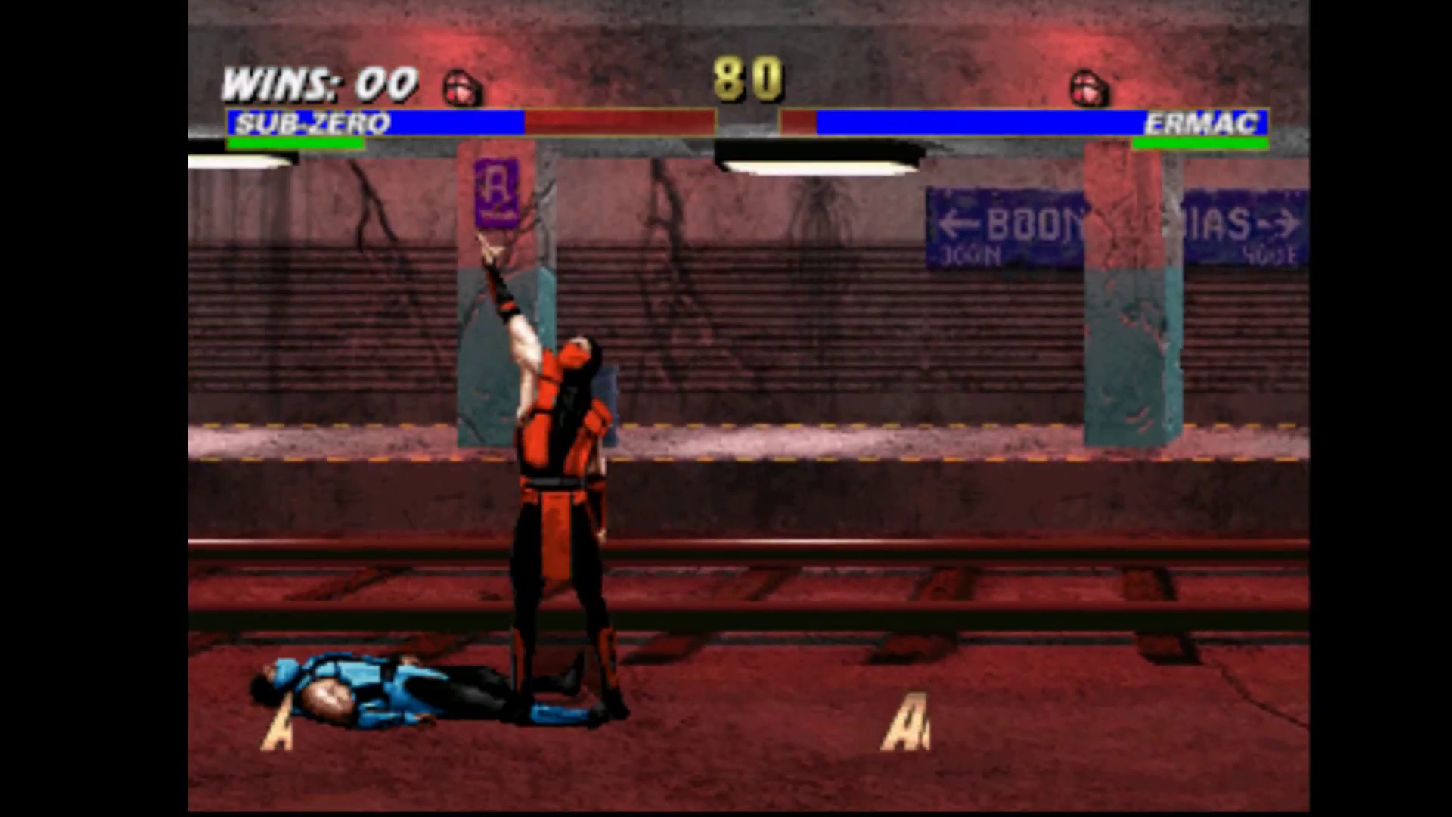
{"action": "key", "text": "Down"}
{"action": "key", "text": "a"}
{"action": "key", "text": "Up"}
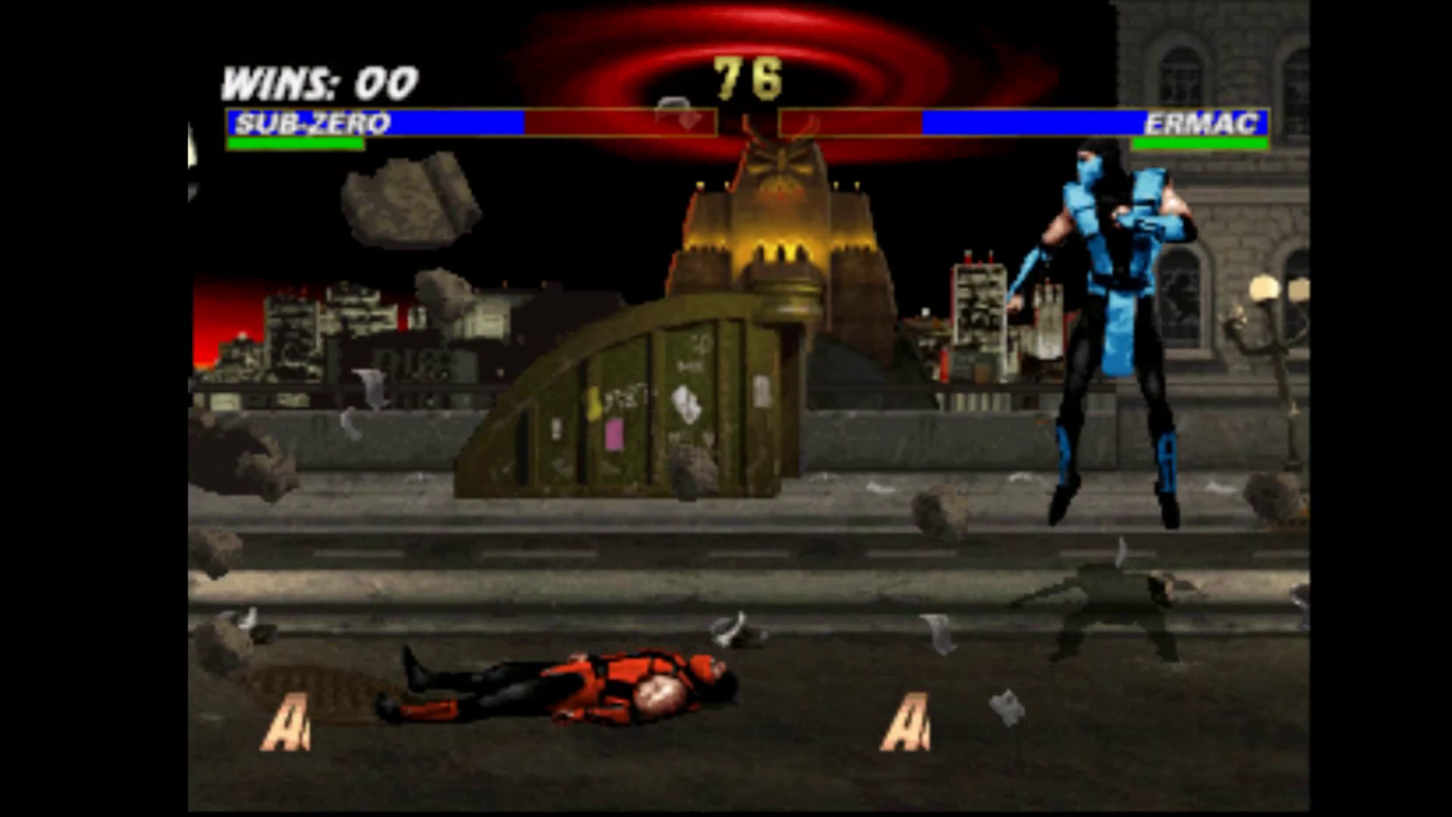
{"action": "key", "text": "Up"}
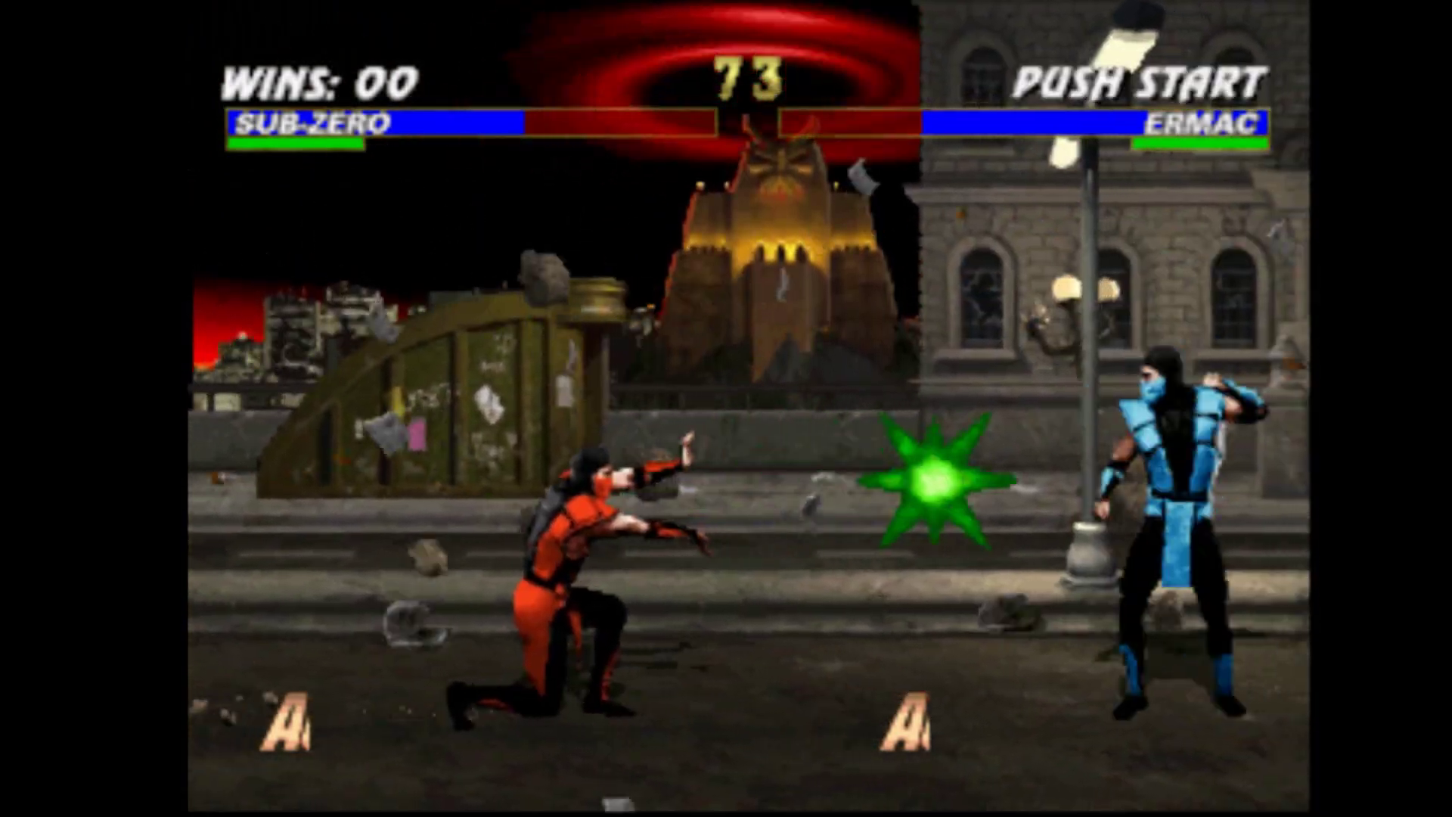
{"action": "key", "text": "Up"}
{"action": "key", "text": "Up"}
{"action": "key", "text": "a"}
{"action": "key", "text": "Up"}
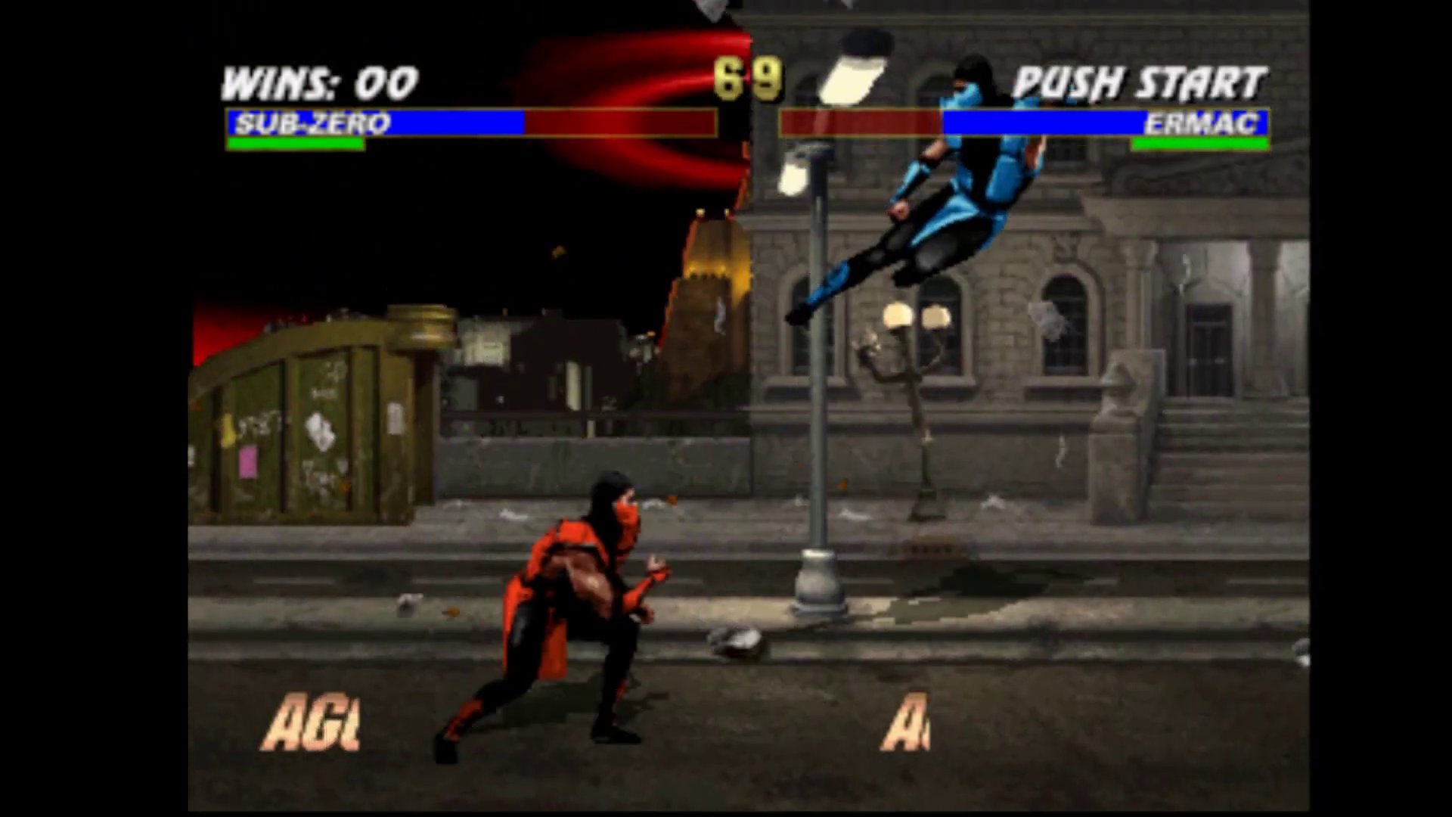
{"action": "key", "text": "Up"}
{"action": "key", "text": "a"}
{"action": "key", "text": "Up"}
{"action": "key", "text": "a"}
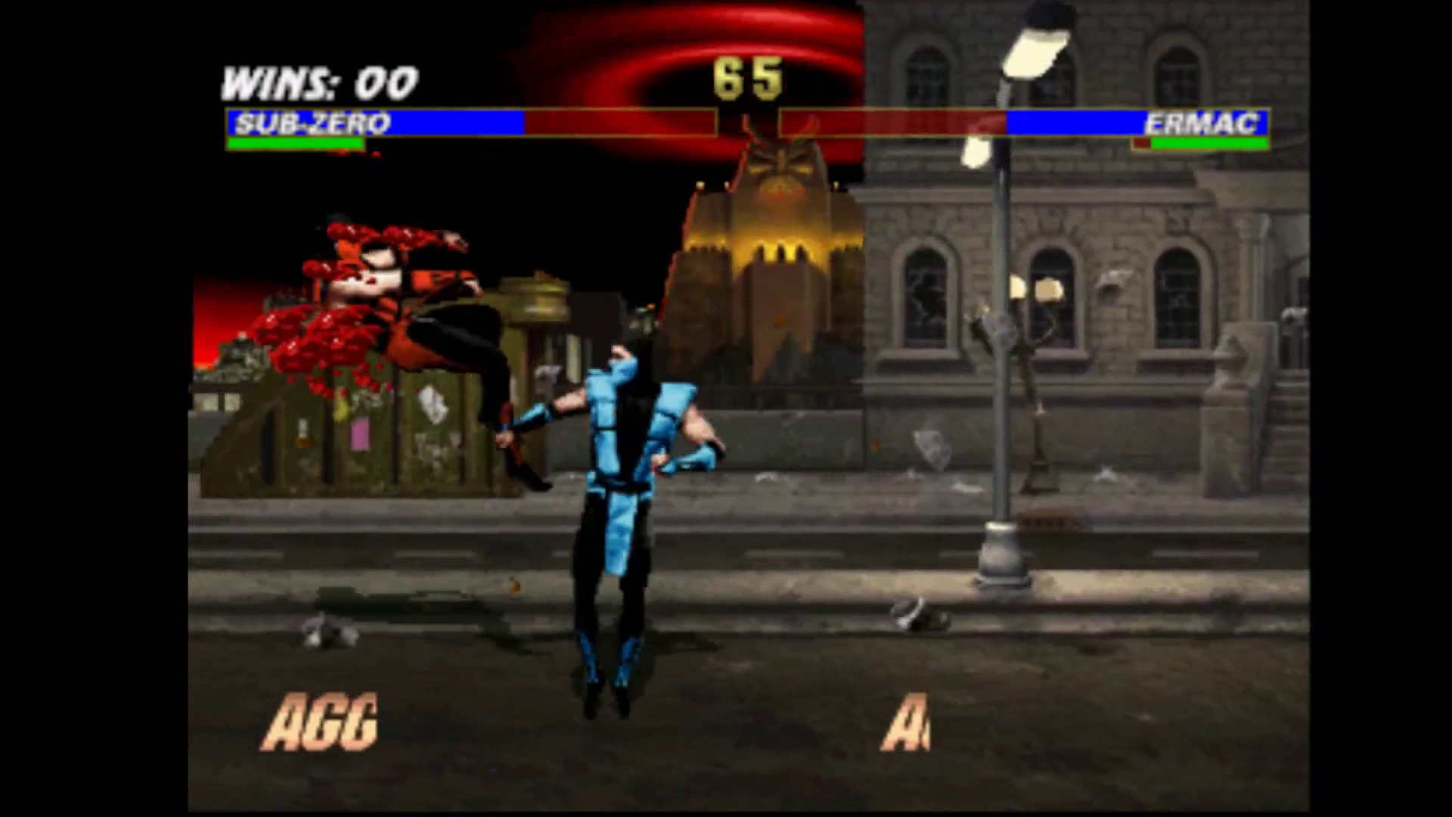
{"action": "key", "text": "a"}
{"action": "key", "text": "Up"}
{"action": "key", "text": "a"}
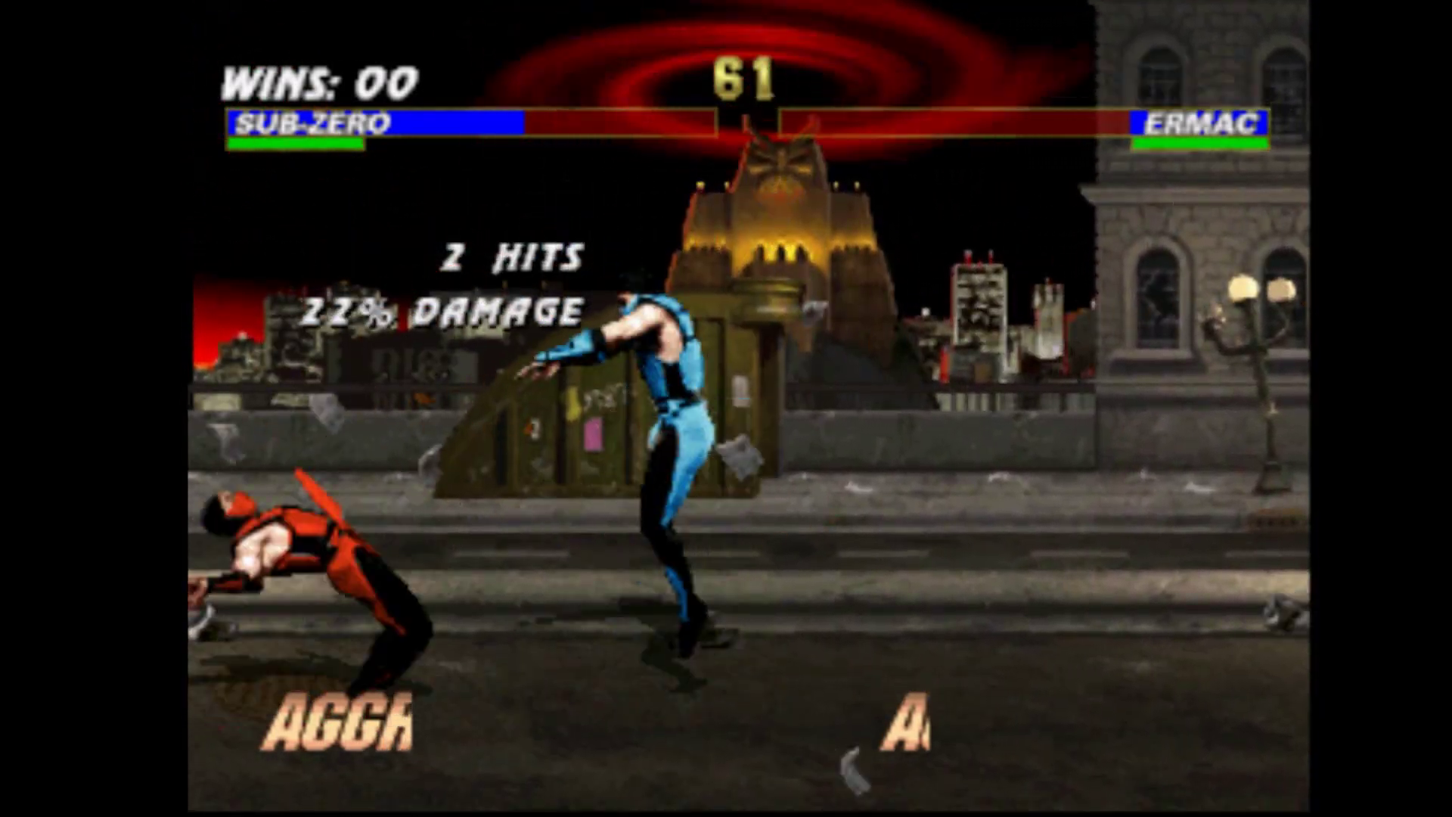
{"action": "key", "text": "Up"}
{"action": "key", "text": "a"}
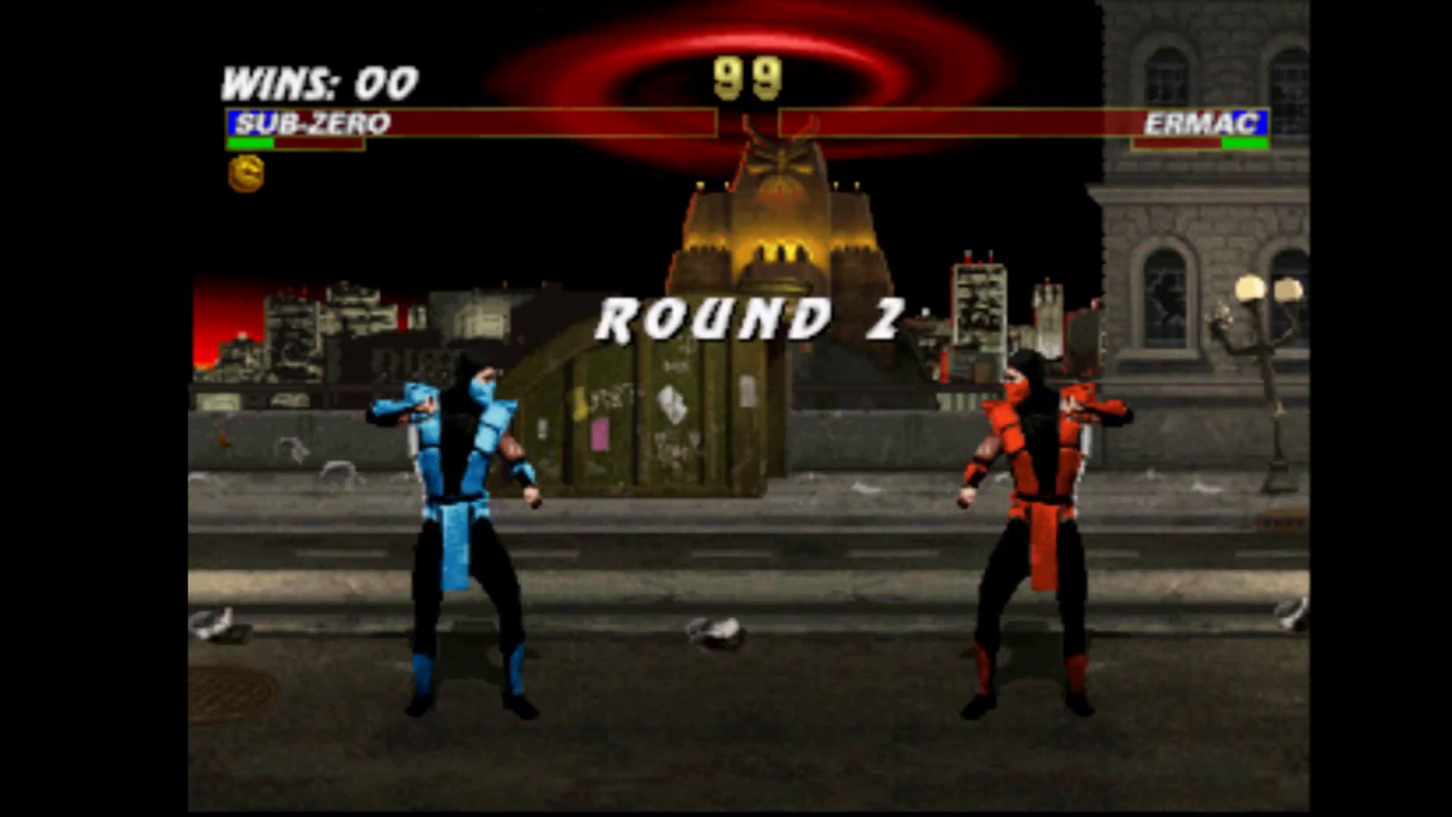
Fight round 2 against Ermac as Sub-Zero with uppercuts, kicks and freeze attacks to complete the match
{"action": "key", "text": "Up"}
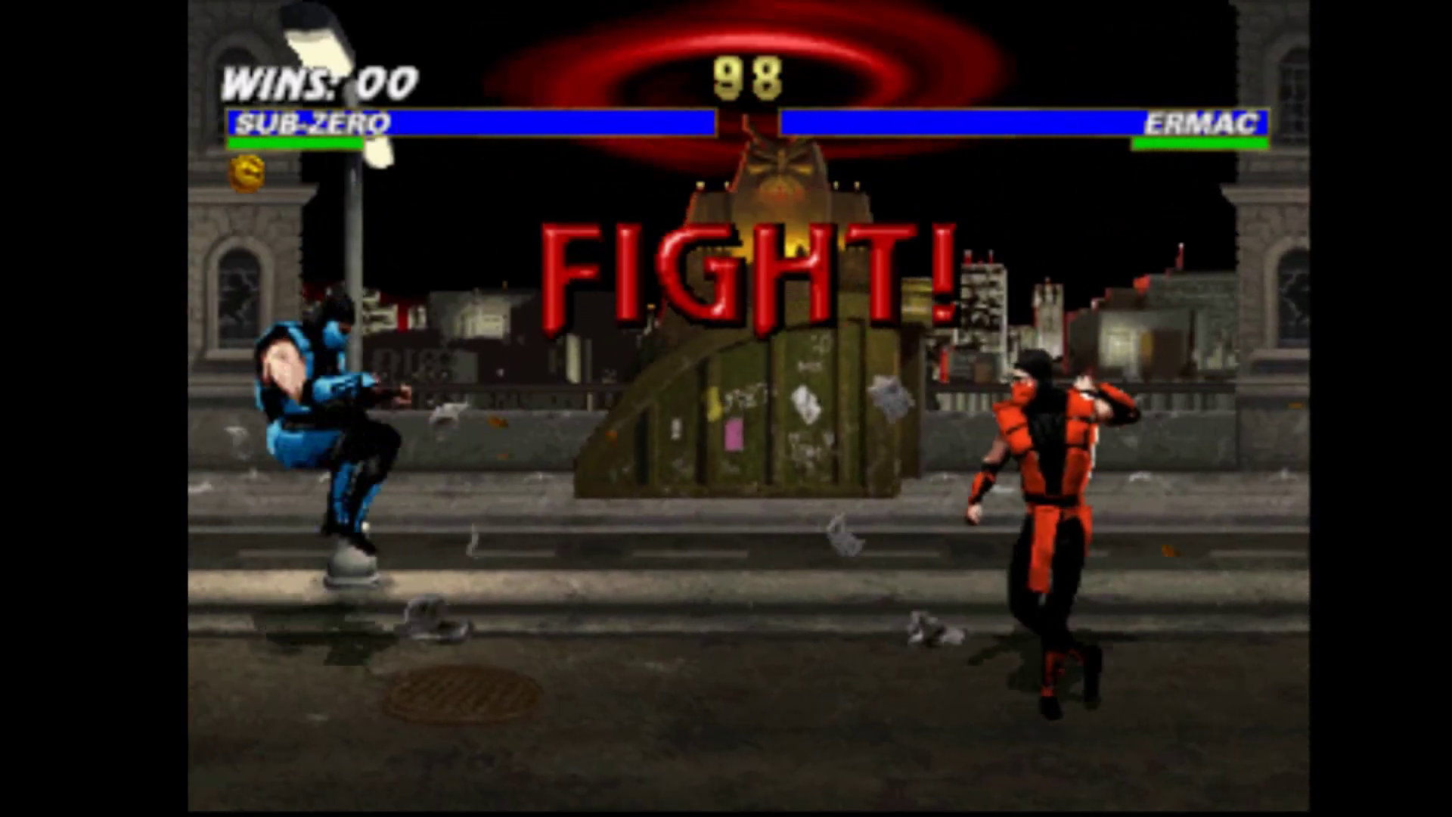
{"action": "key", "text": "Down"}
{"action": "key", "text": "Right"}
{"action": "key", "text": "a"}
{"action": "key", "text": "Up+Right"}
{"action": "key", "text": "Down+a"}
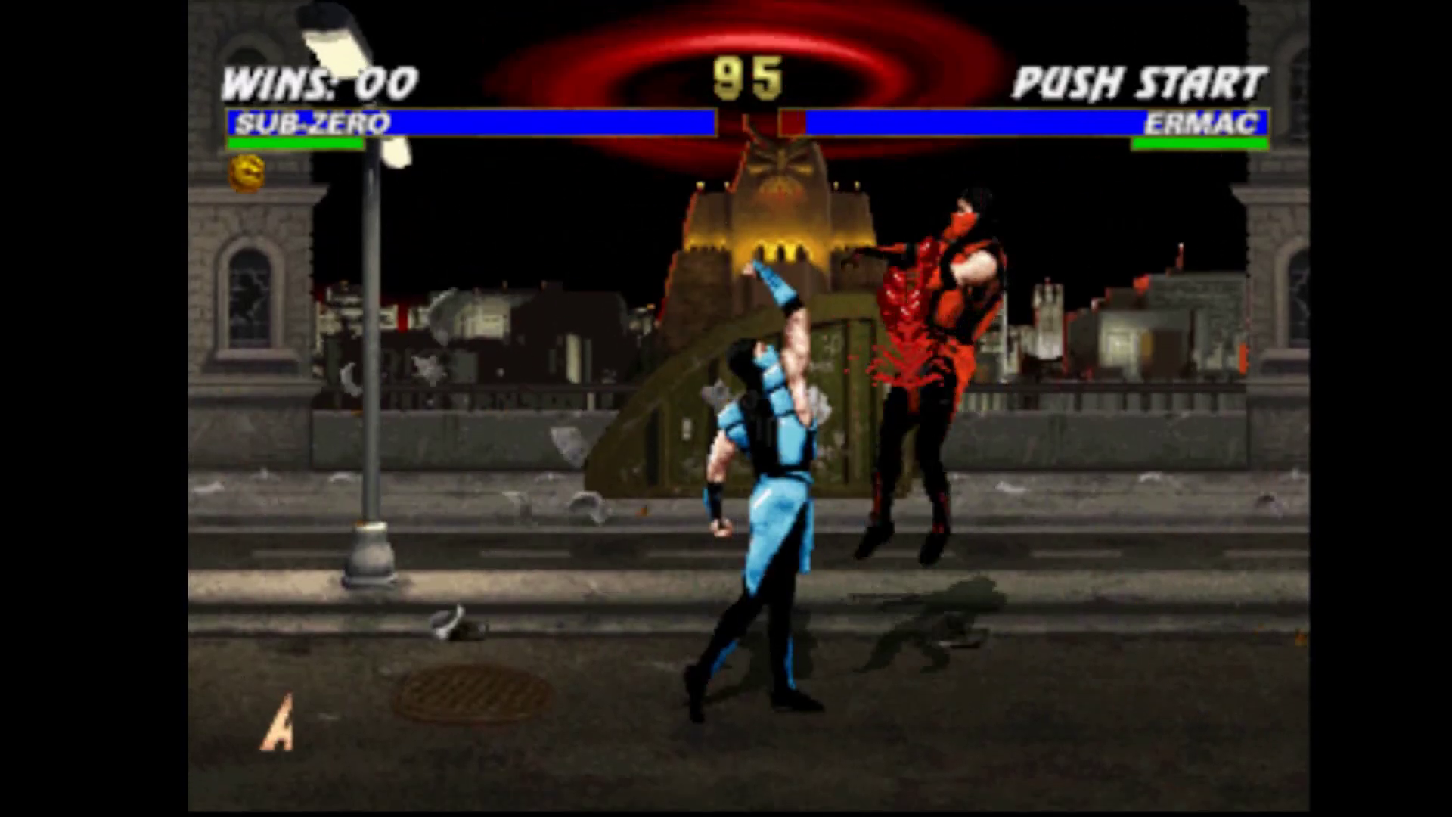
{"action": "key", "text": "Up+Right"}
{"action": "key", "text": "s"}
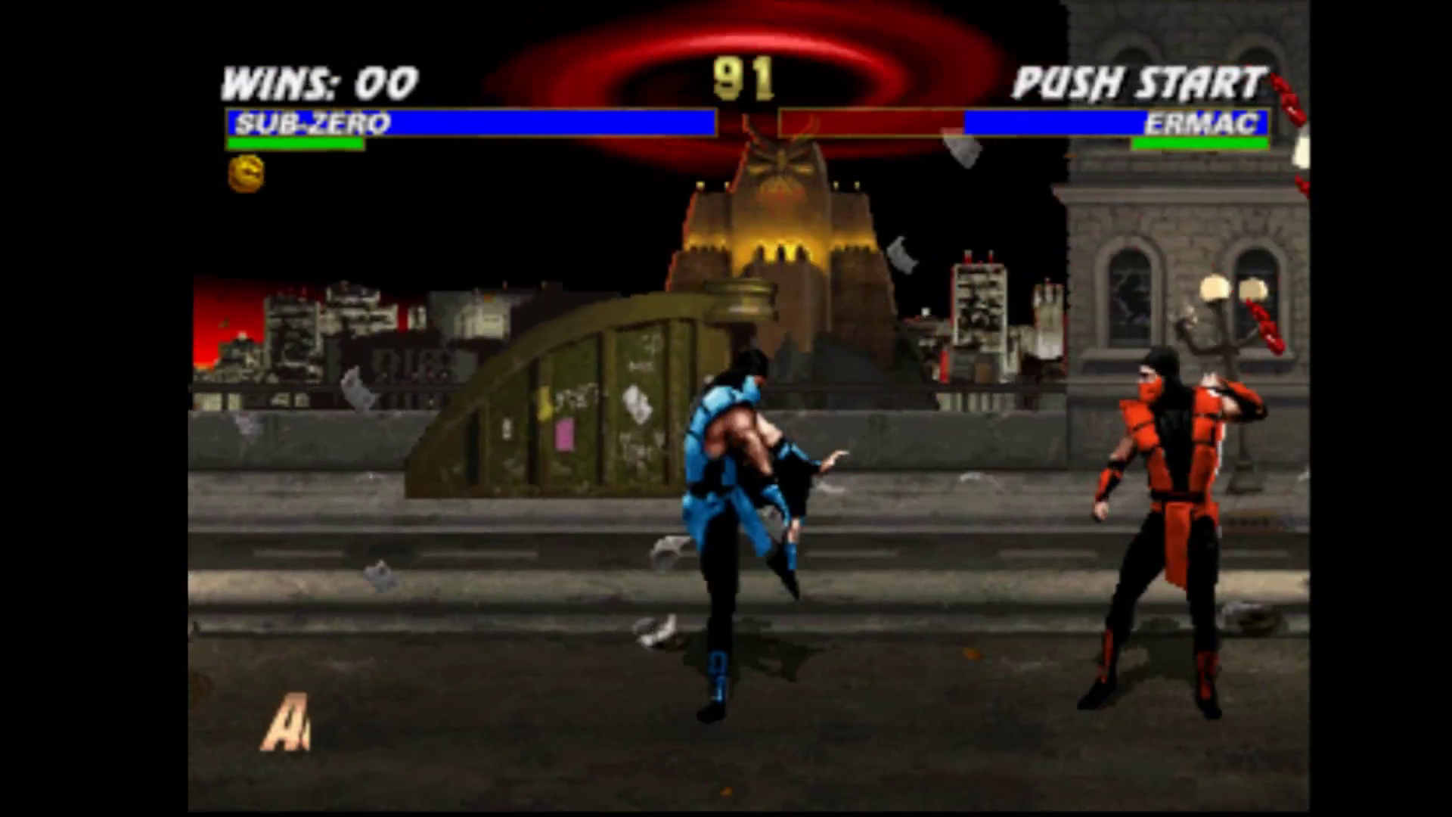
{"action": "key", "text": "Down"}
{"action": "key", "text": "Left"}
{"action": "key", "text": "s"}
{"action": "key", "text": "Up+Right"}
{"action": "key", "text": "Up+Right"}
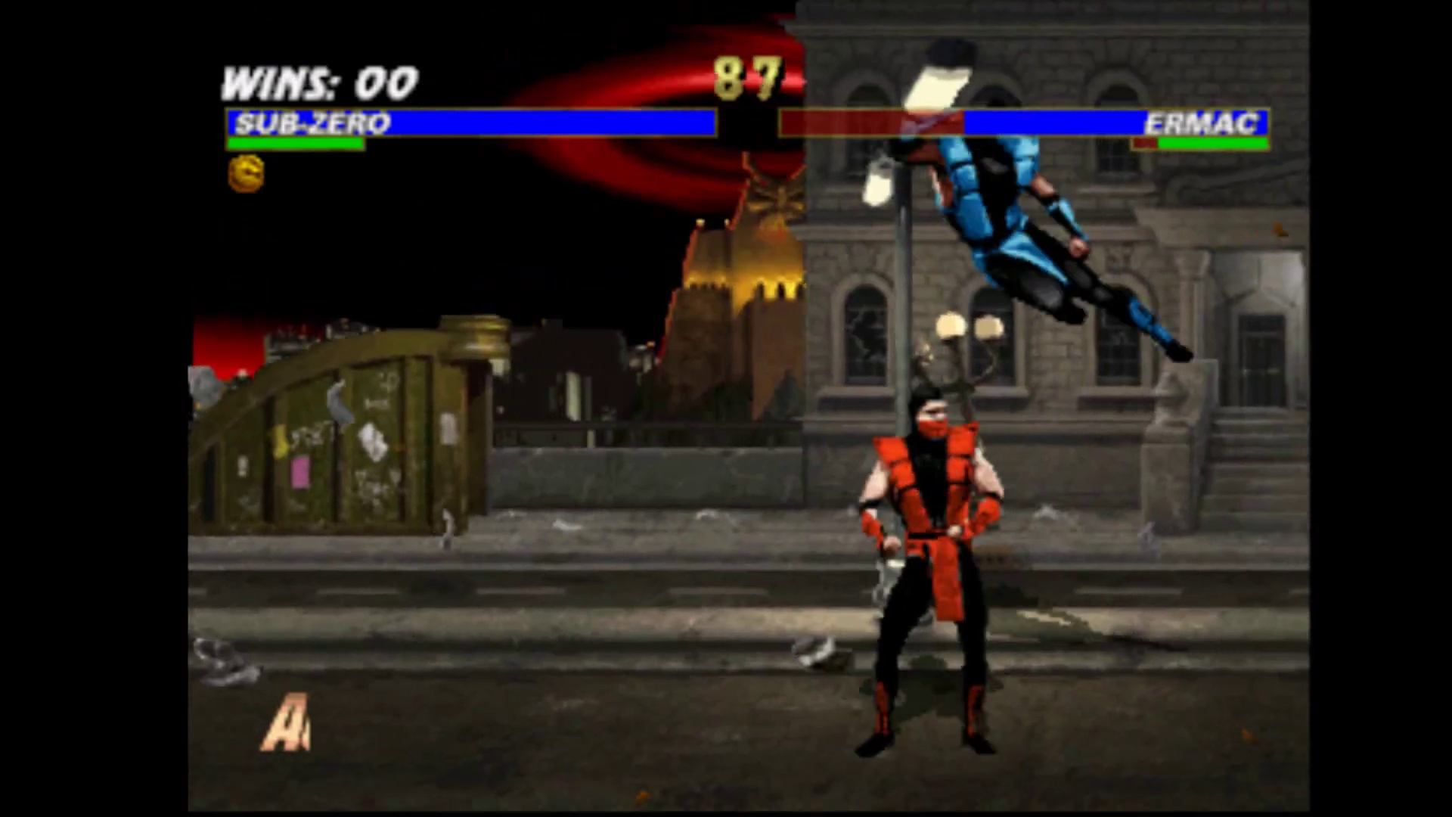
{"action": "key", "text": "Down+a"}
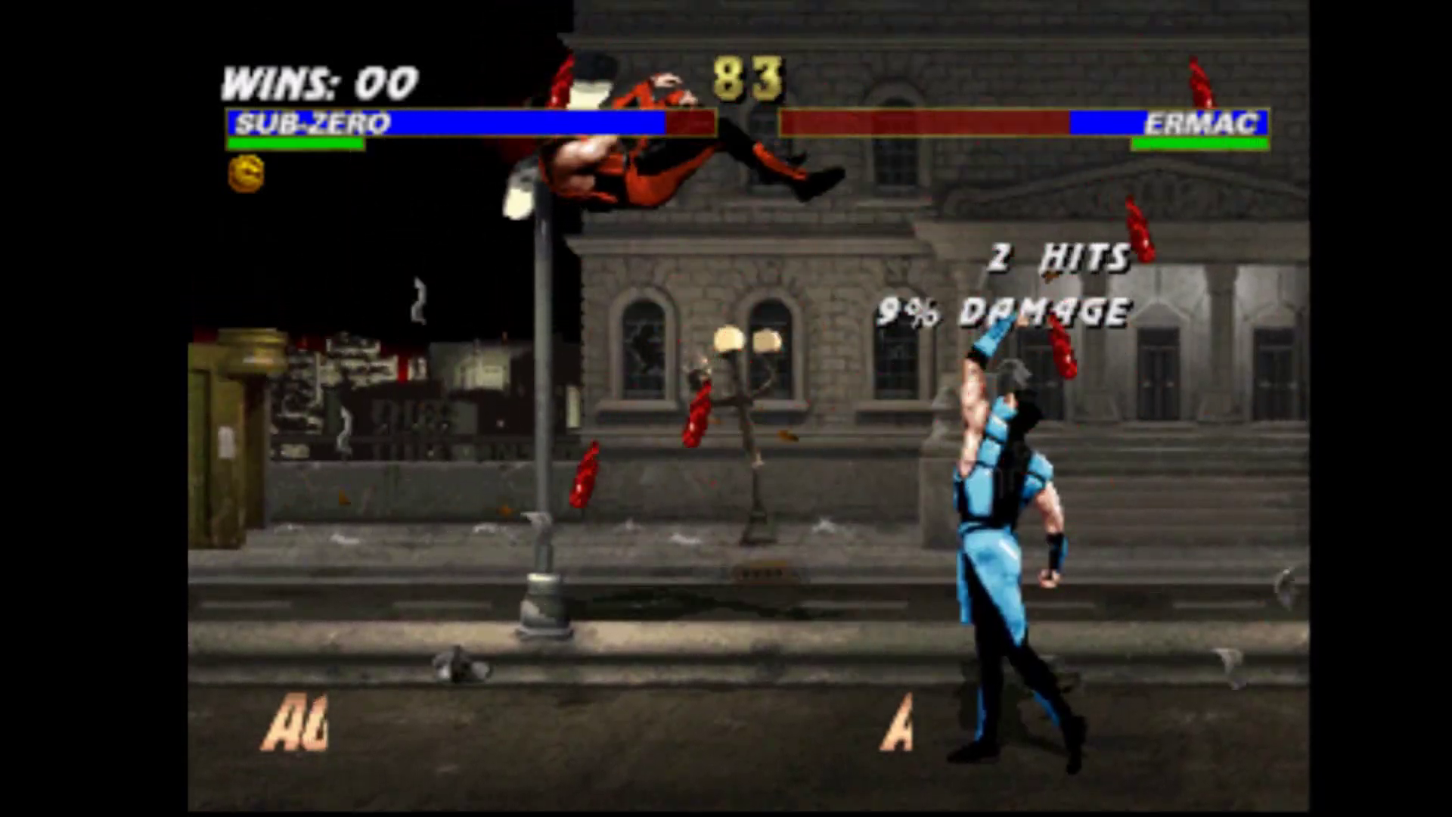
{"action": "key", "text": "Up+Left"}
{"action": "key", "text": "s"}
{"action": "key", "text": "Up+Right"}
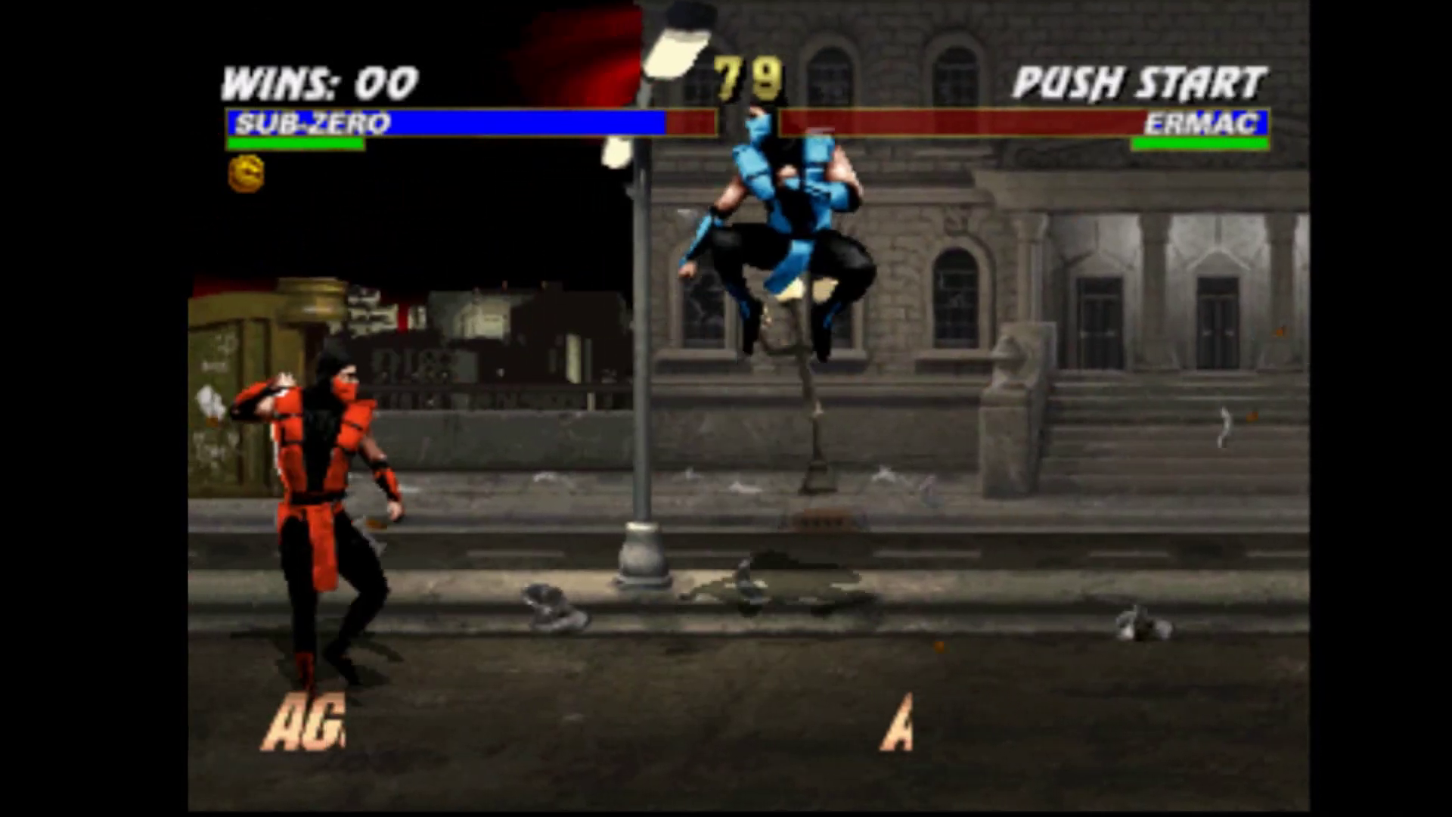
{"action": "key", "text": "Down"}
{"action": "key", "text": "Left"}
{"action": "key", "text": "a"}
{"action": "key", "text": "Up+Left"}
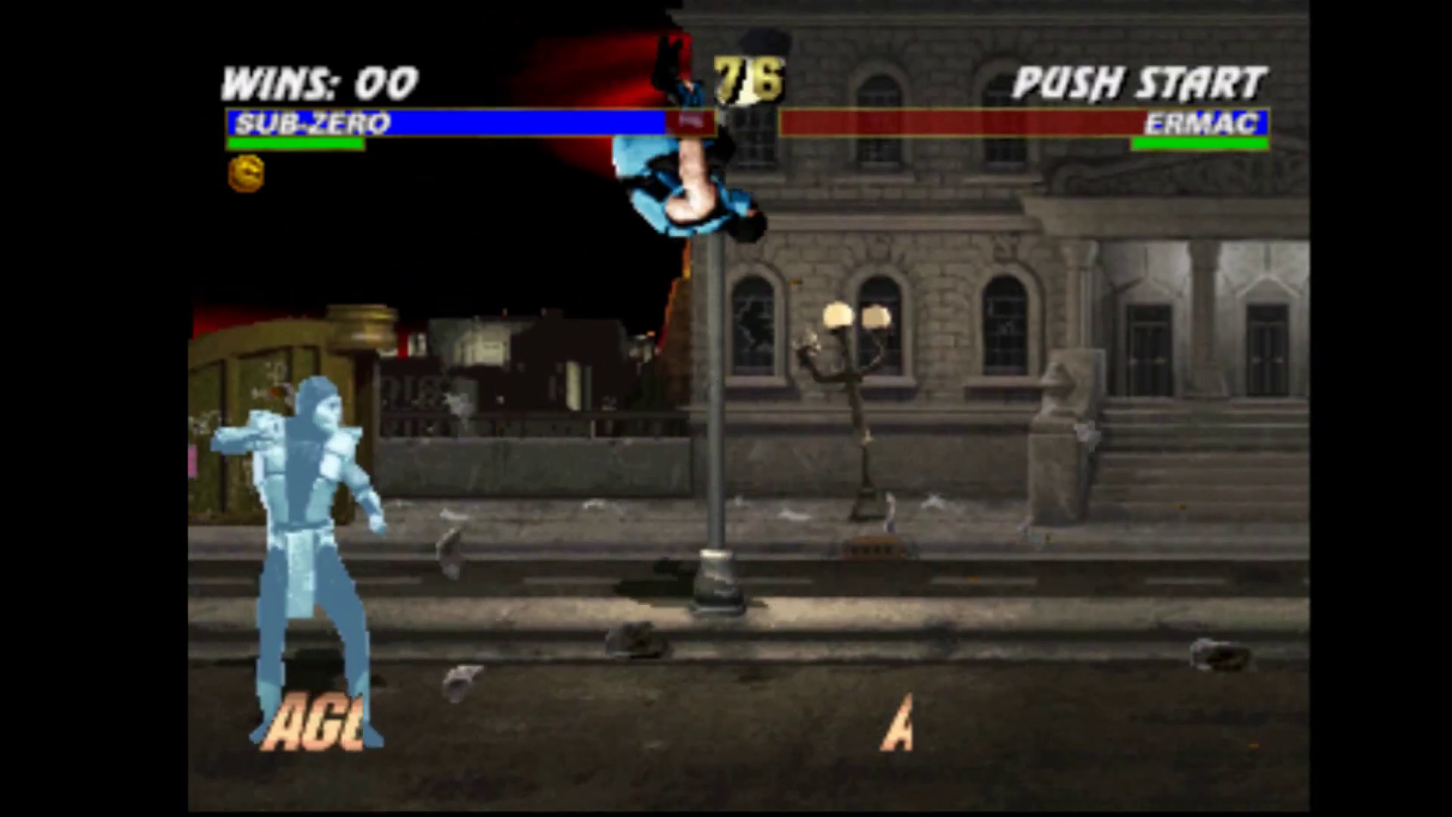
{"action": "key", "text": "s"}
{"action": "key", "text": "s"}
{"action": "key", "text": "Down"}
{"action": "key", "text": "Right"}
{"action": "key", "text": "s"}
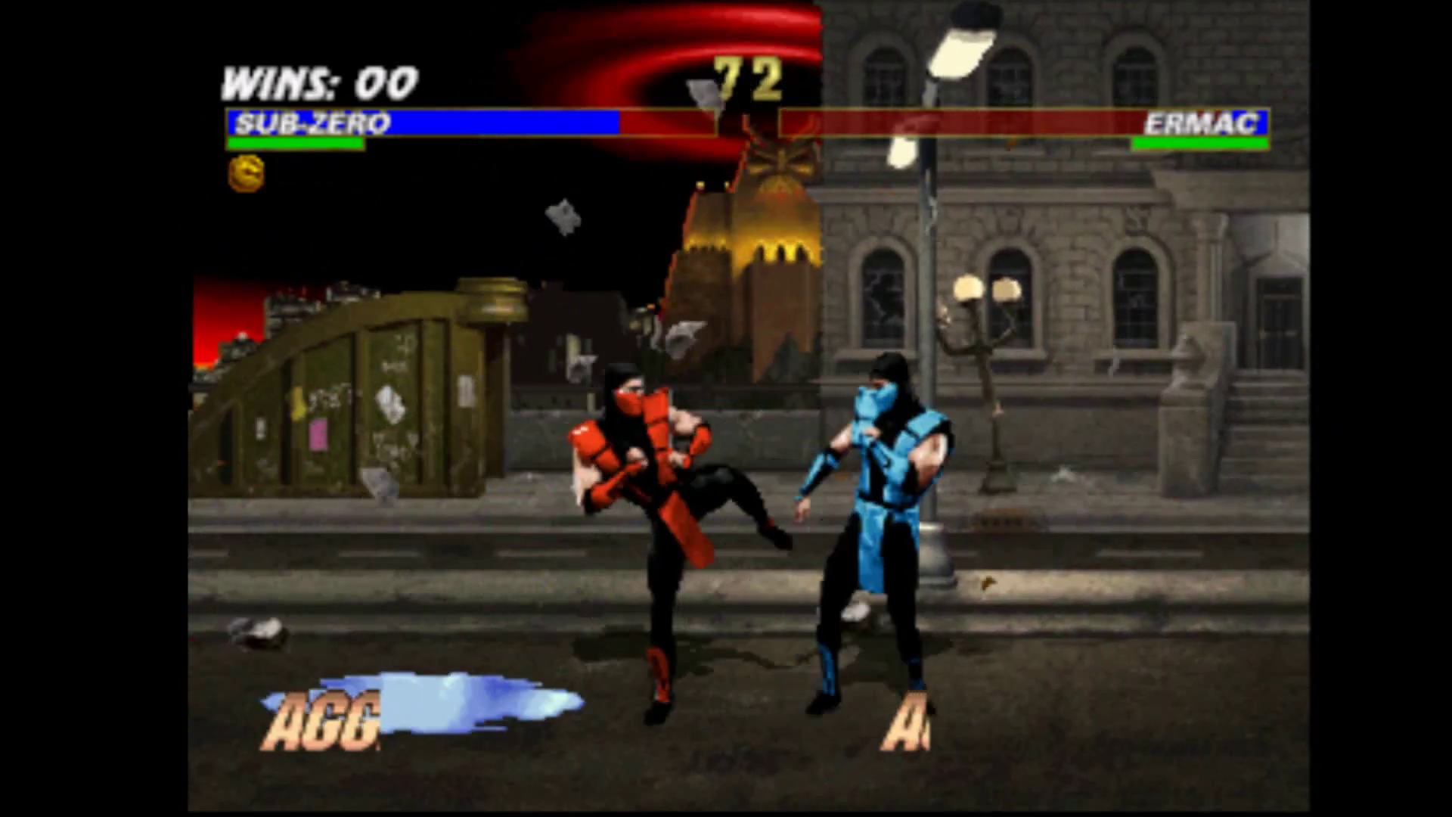
{"action": "key", "text": "Up+Left"}
{"action": "key", "text": "s"}
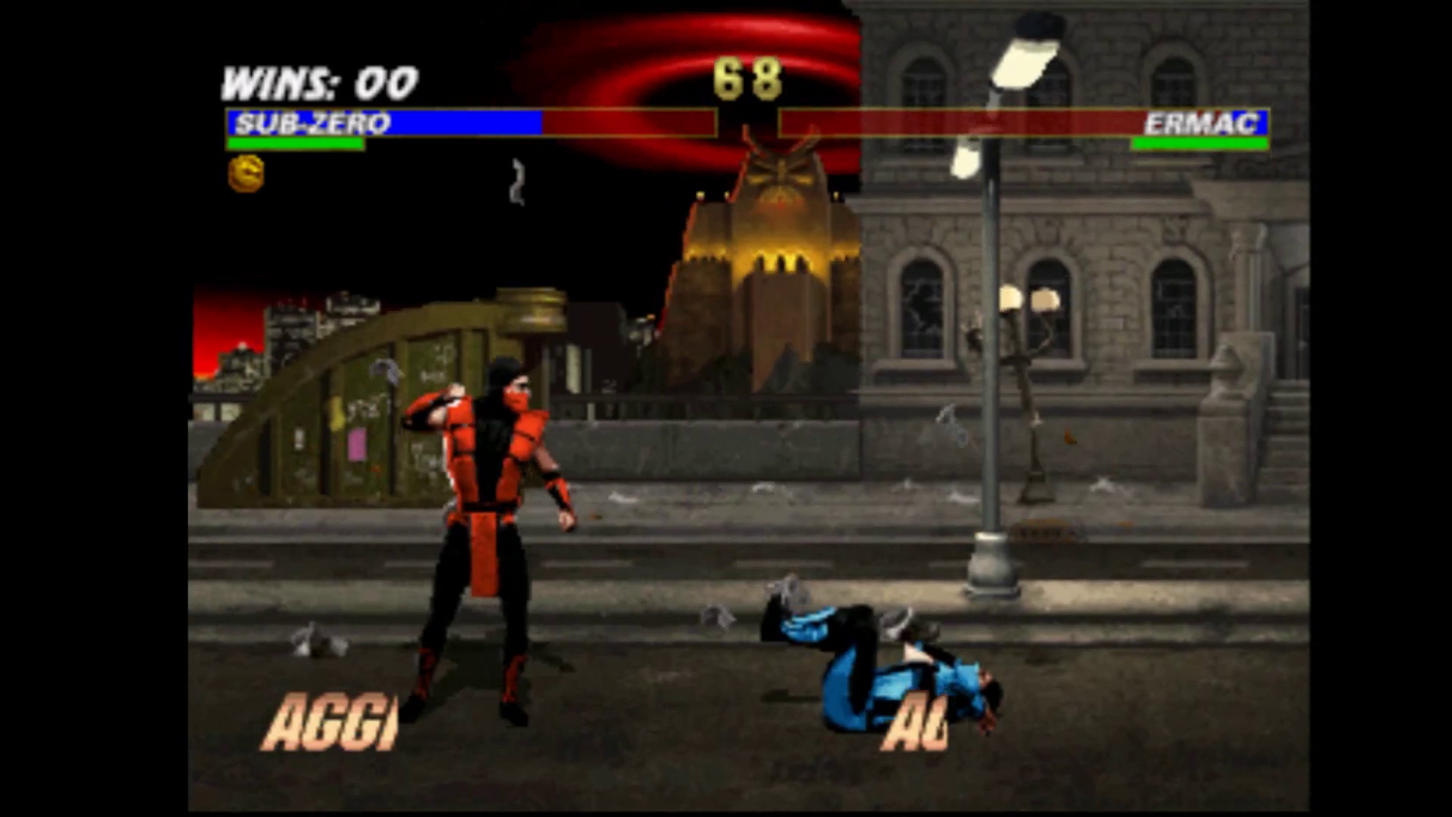
{"action": "key", "text": "Down+a"}
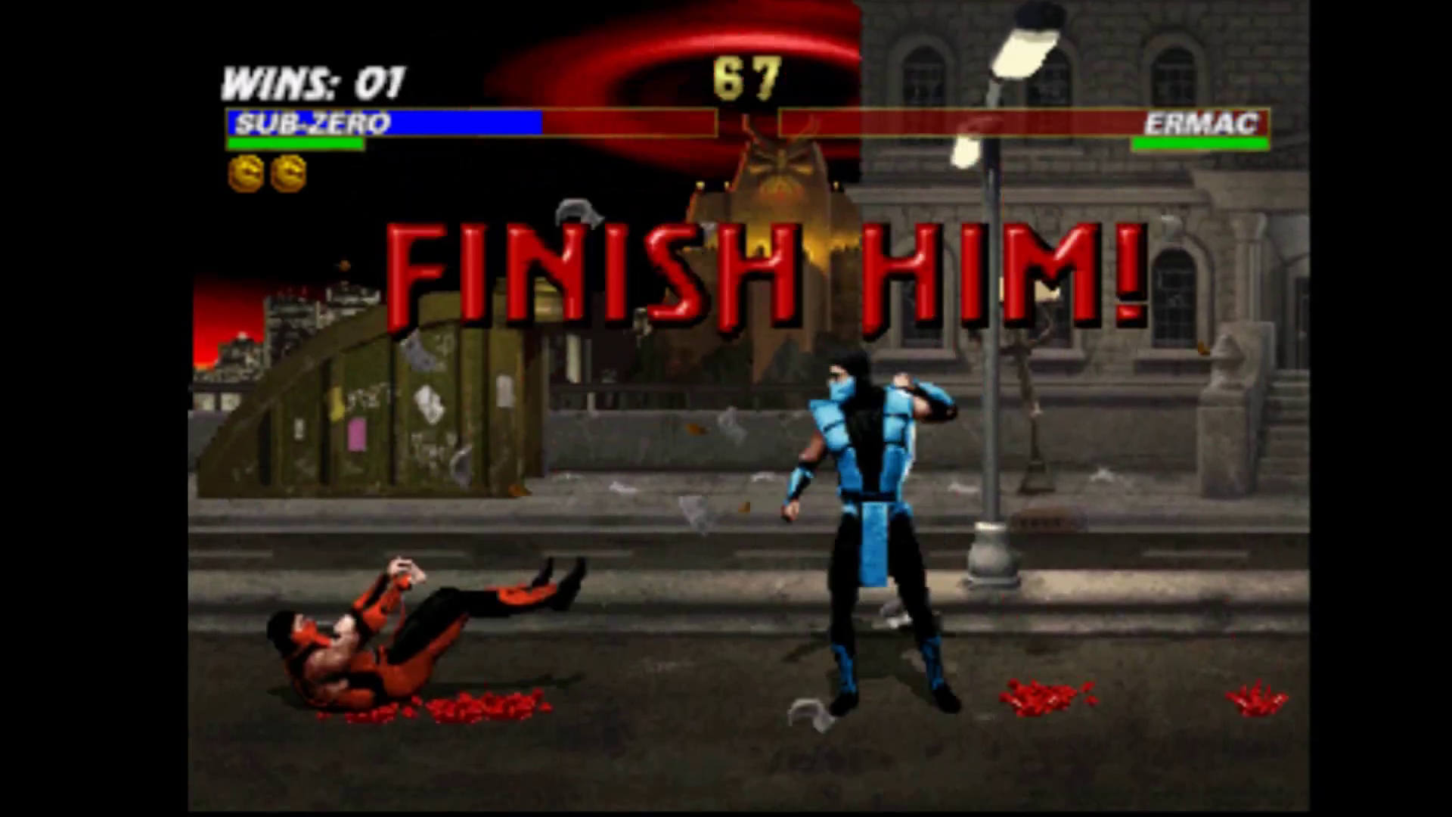
{"action": "key", "text": "Left"}
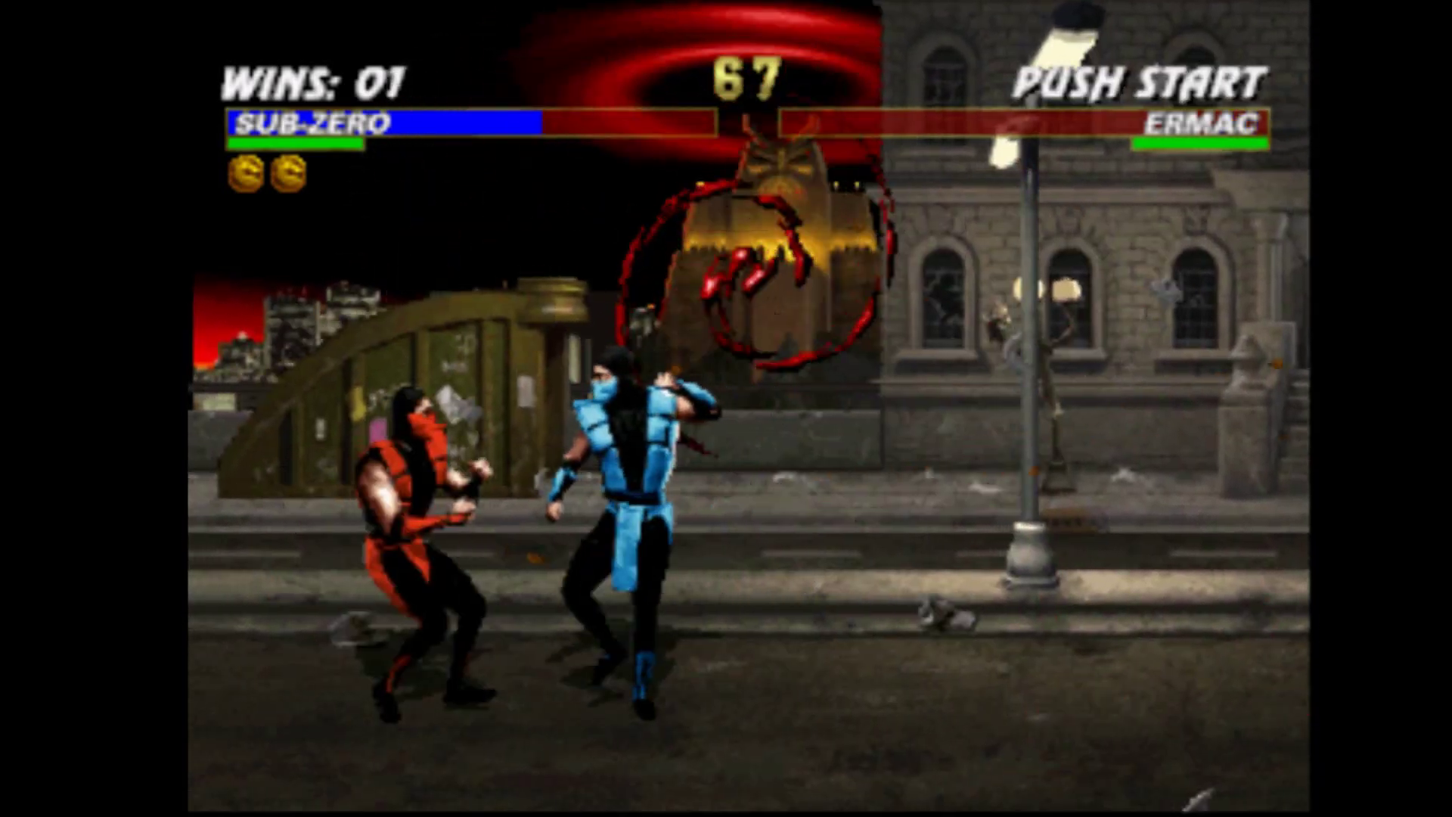
{"action": "key", "text": "Right+s"}
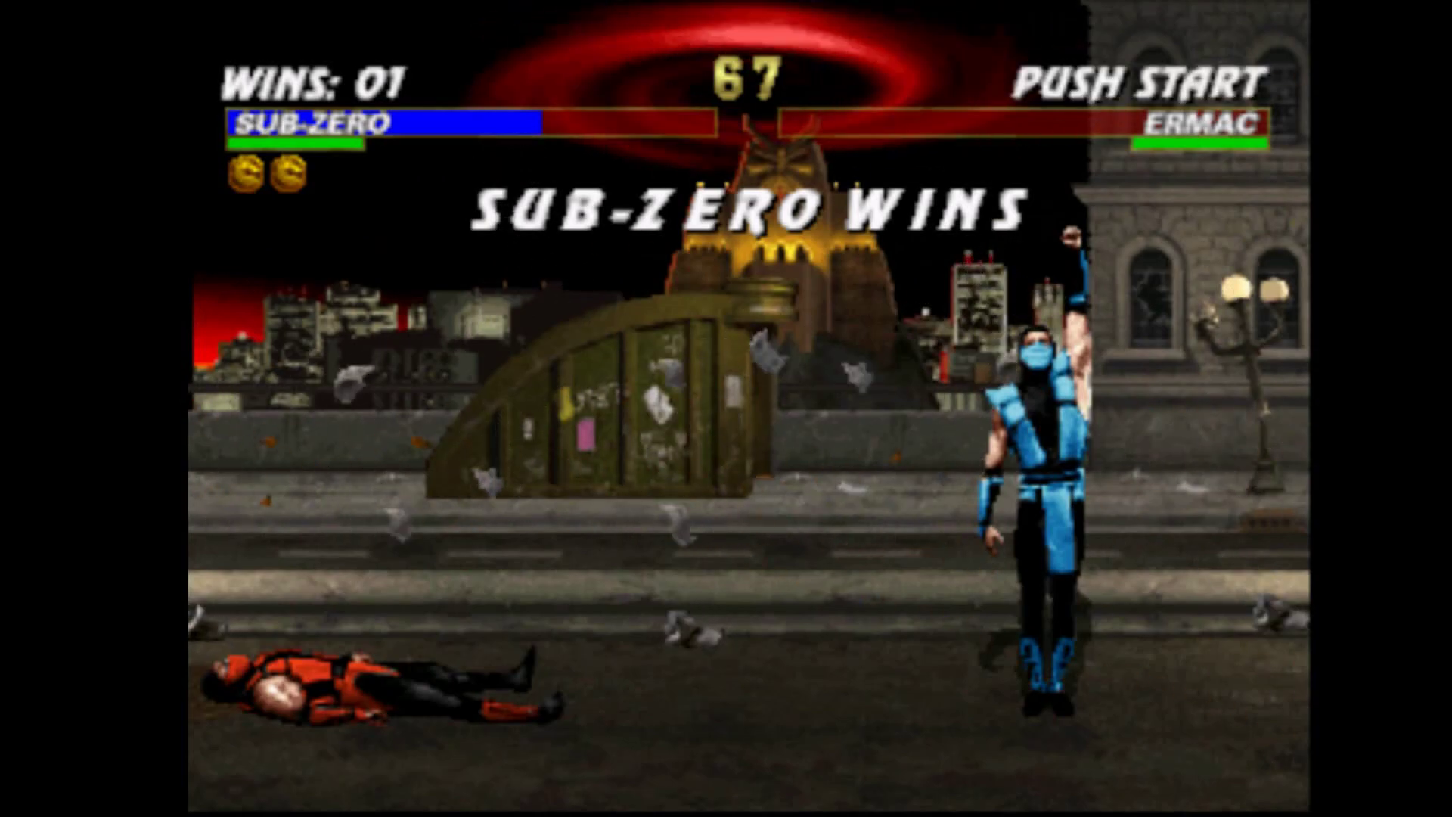
Leave full-screen mode and exit MK Trilogy back to the WIN8 folder
{"action": "key", "text": "Escape"}
{"action": "left_click", "coordinate": [596, 298]}
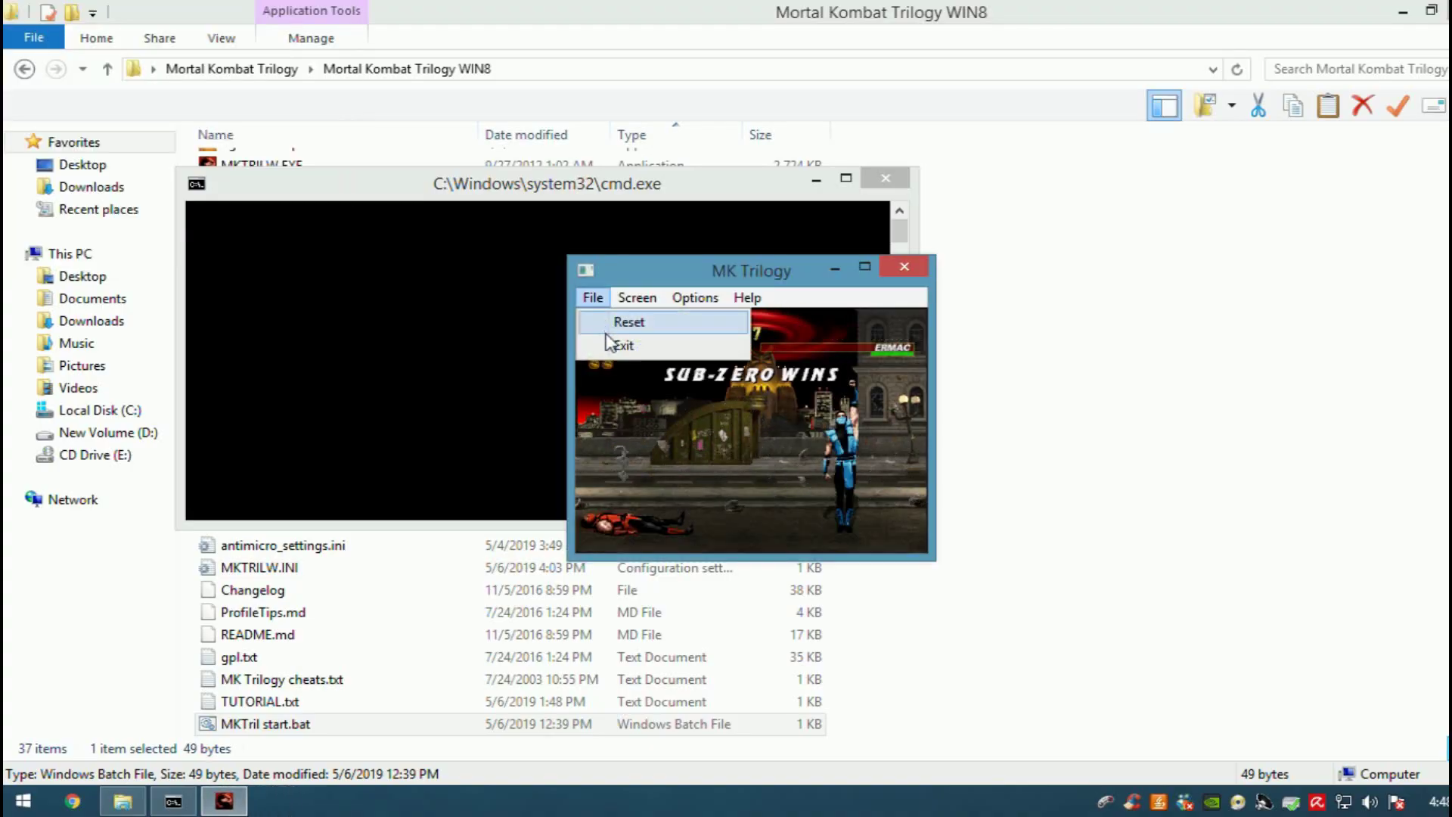
{"action": "left_click", "coordinate": [606, 341]}
{"action": "left_click", "coordinate": [704, 468]}
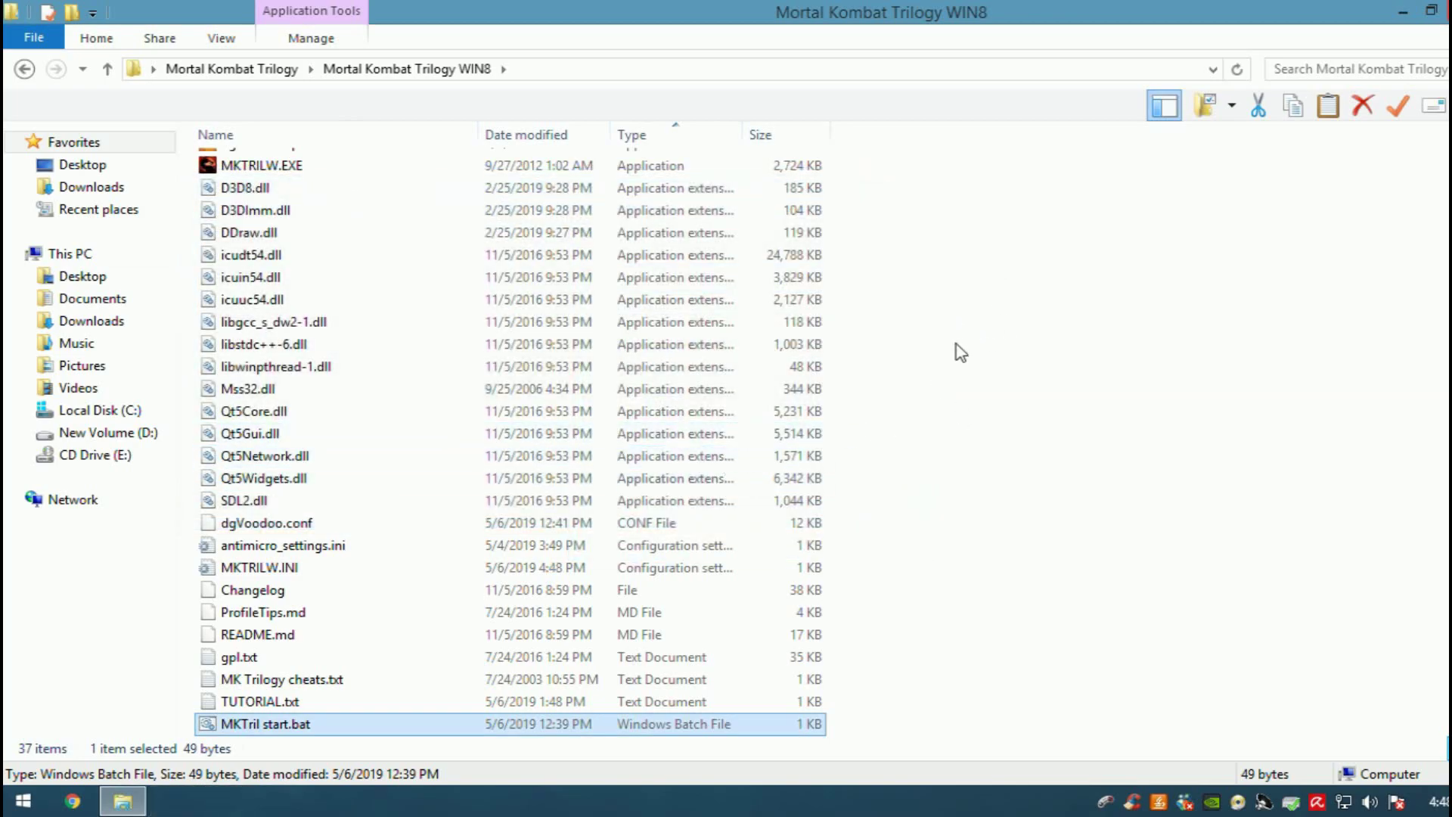
Look through the subfolders, programs and configuration files in the Mortal Kombat Trilogy WIN8 folder
{"action": "scroll", "coordinate": [956, 352], "scroll_direction": "up", "scroll_amount": 4}
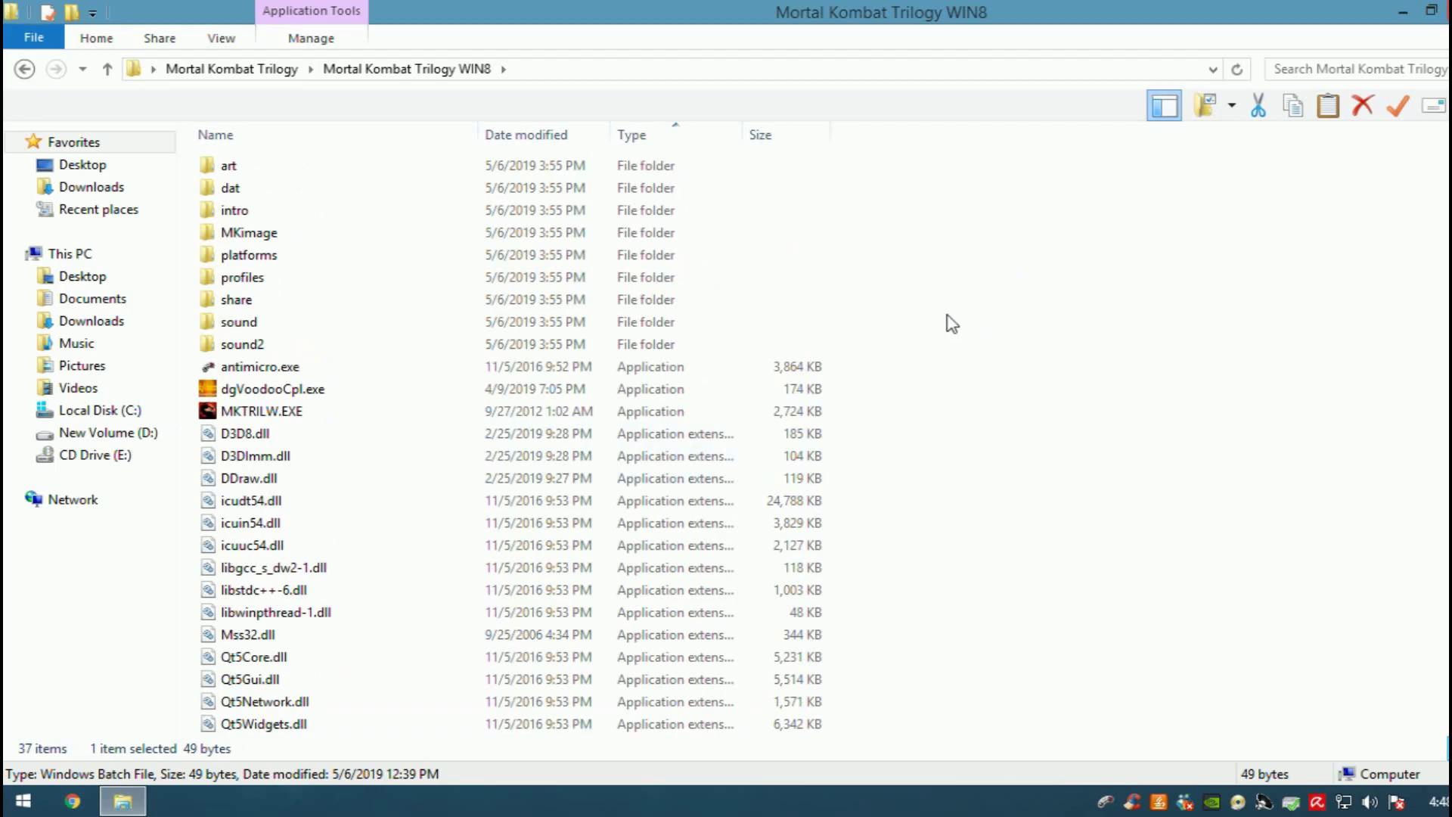
{"action": "left_click_drag", "start_coordinate": [950, 318], "coordinate": [983, 568]}
{"action": "left_click_drag", "start_coordinate": [973, 357], "coordinate": [855, 730]}
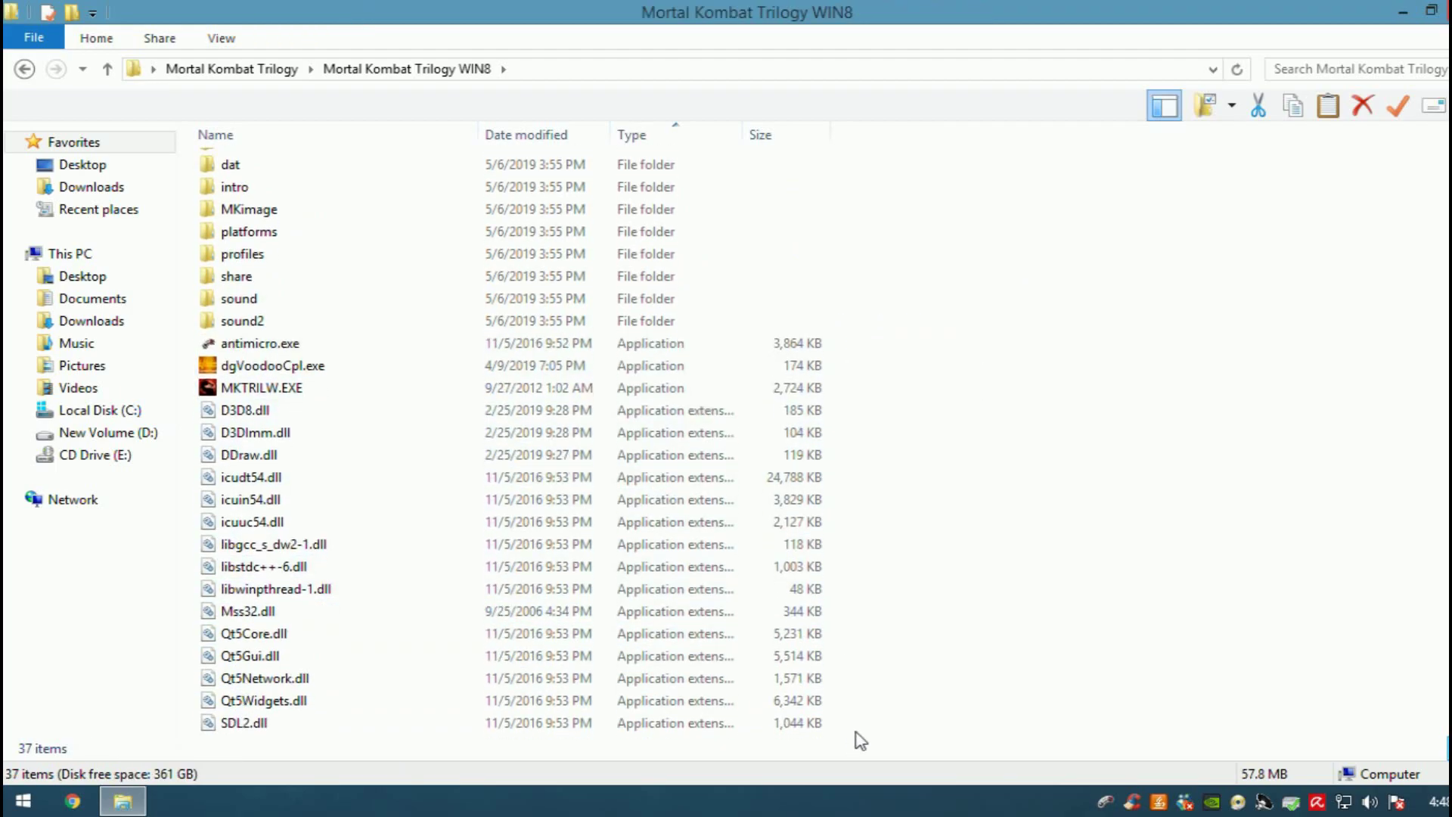
{"action": "scroll", "coordinate": [937, 544], "scroll_direction": "down", "scroll_amount": 4}
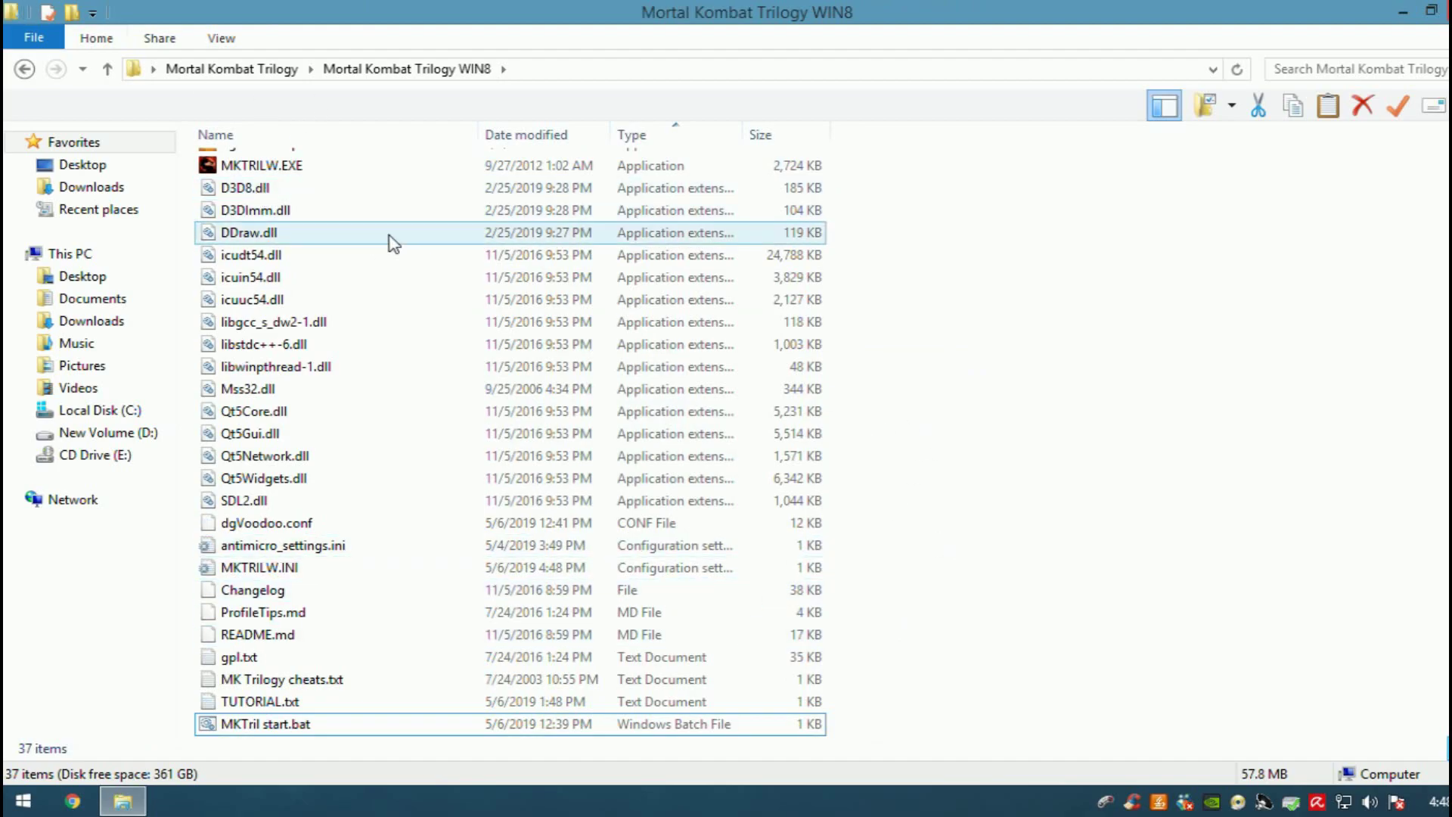
{"action": "scroll", "coordinate": [991, 454], "scroll_direction": "up", "scroll_amount": 2}
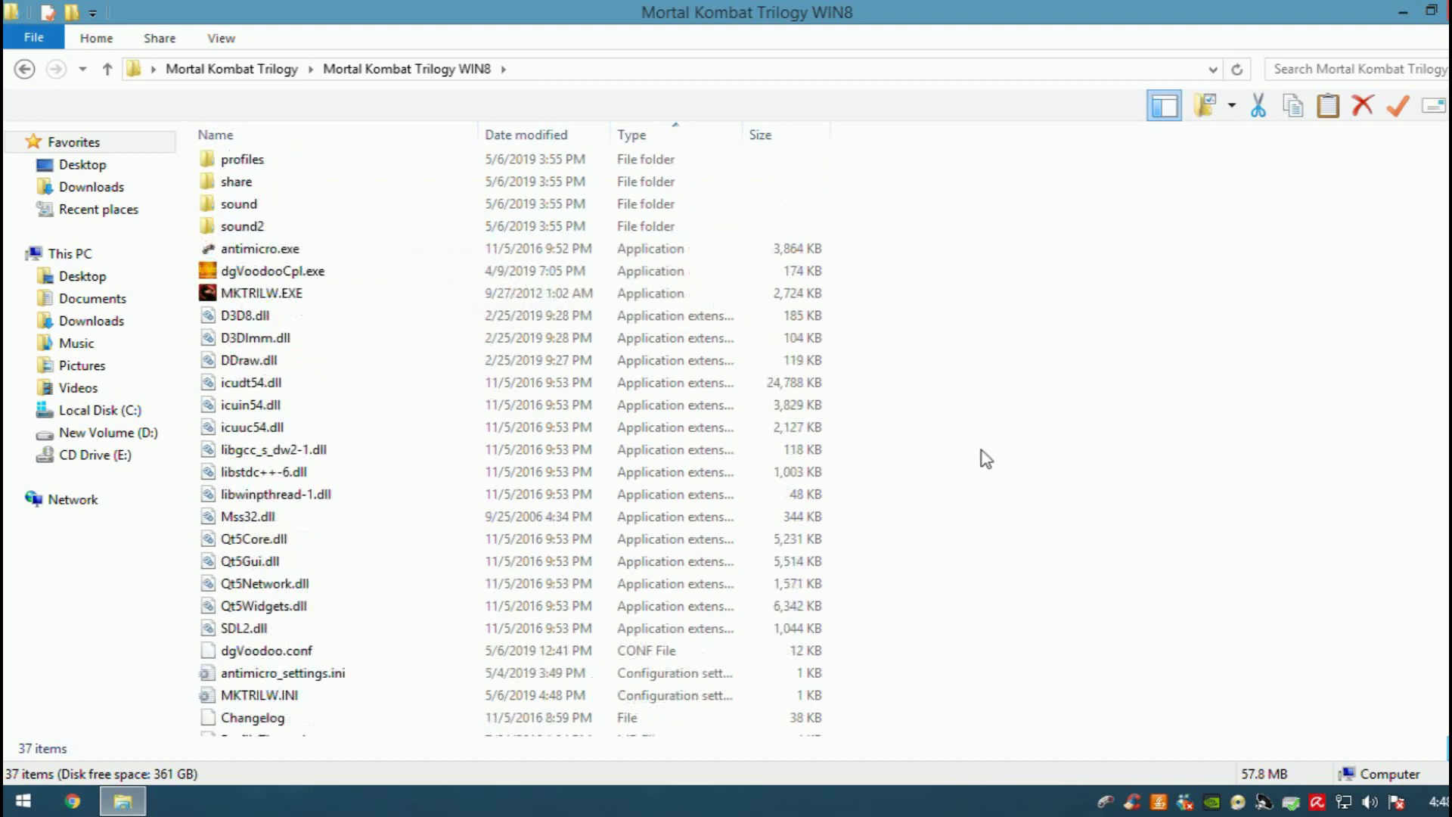
{"action": "scroll", "coordinate": [983, 461], "scroll_direction": "up", "scroll_amount": 2}
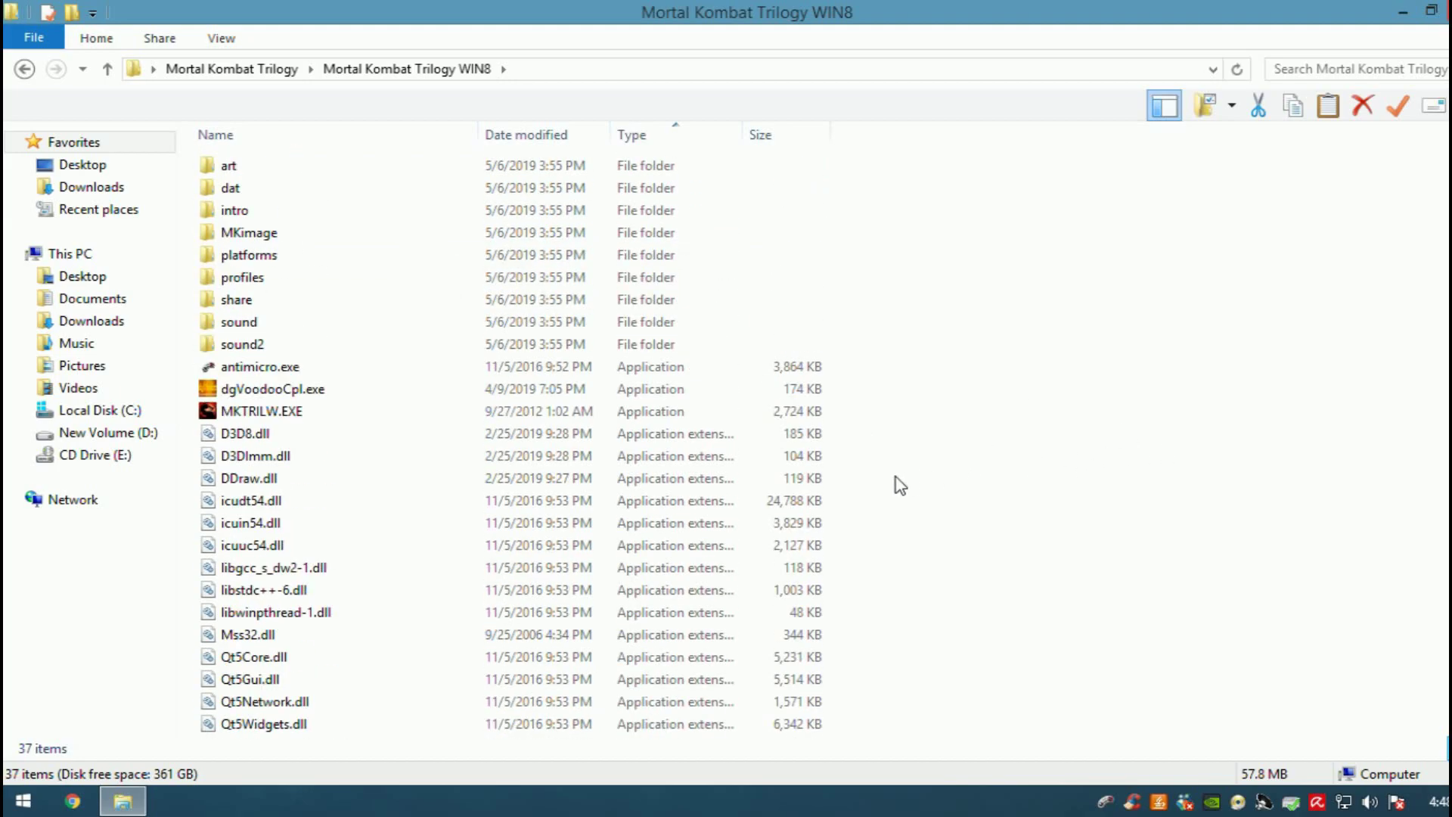
{"action": "left_click_drag", "start_coordinate": [893, 358], "coordinate": [908, 695]}
{"action": "scroll", "coordinate": [940, 634], "scroll_direction": "down", "scroll_amount": 4}
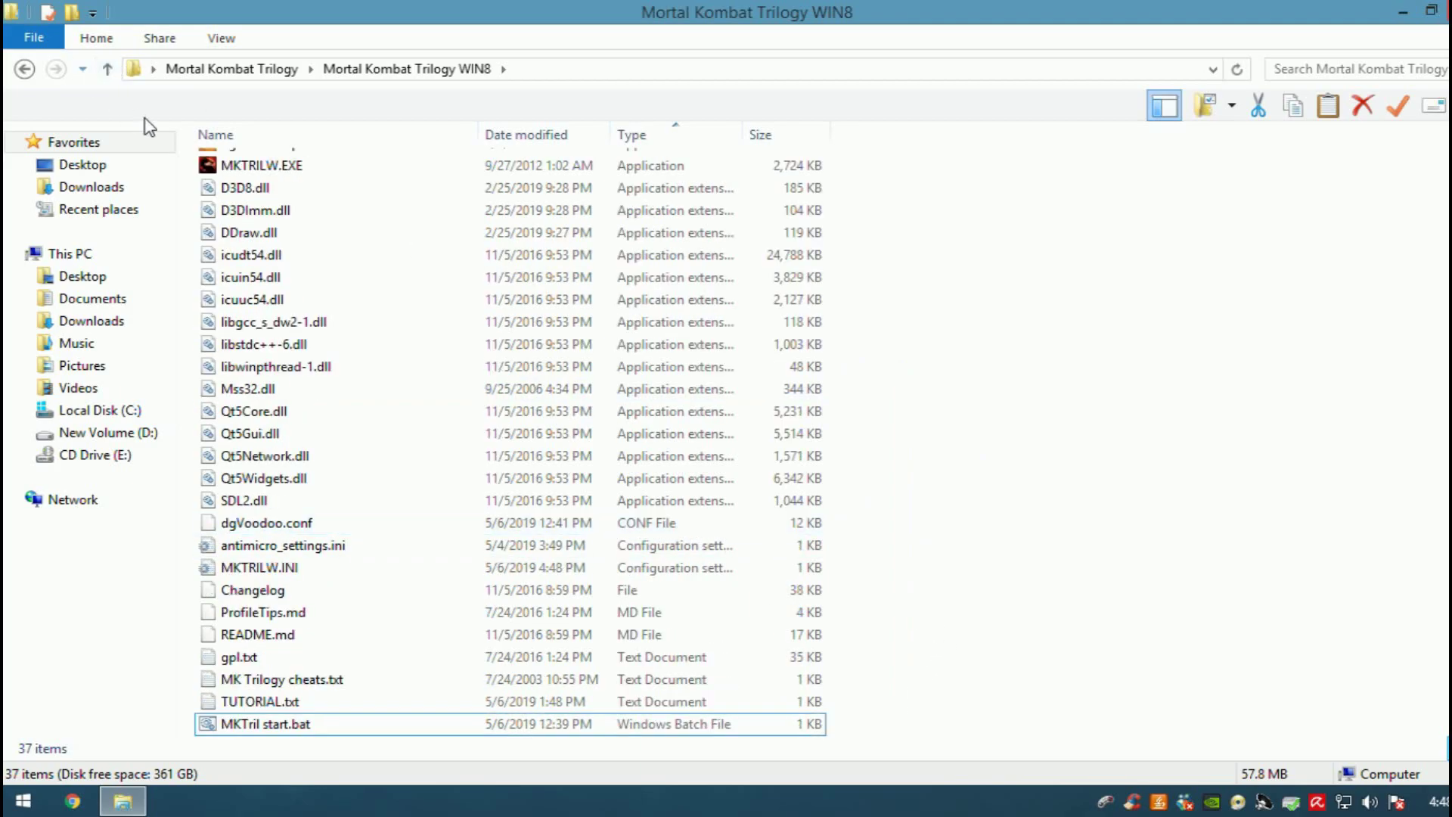
{"action": "left_click_drag", "start_coordinate": [1024, 216], "coordinate": [863, 576]}
{"action": "scroll", "coordinate": [964, 416], "scroll_direction": "up", "scroll_amount": 4}
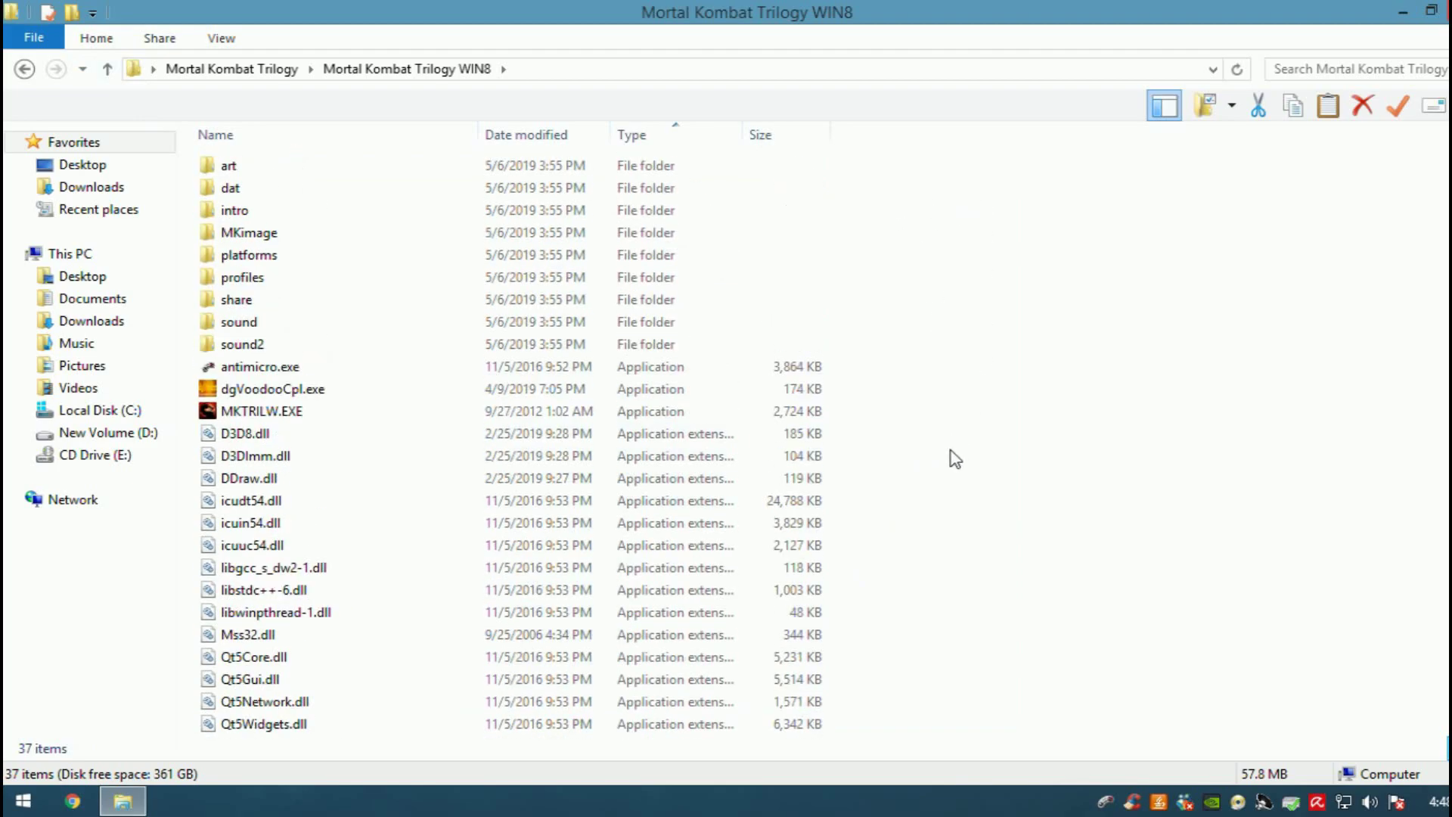
{"action": "left_click_drag", "start_coordinate": [989, 237], "coordinate": [983, 476]}
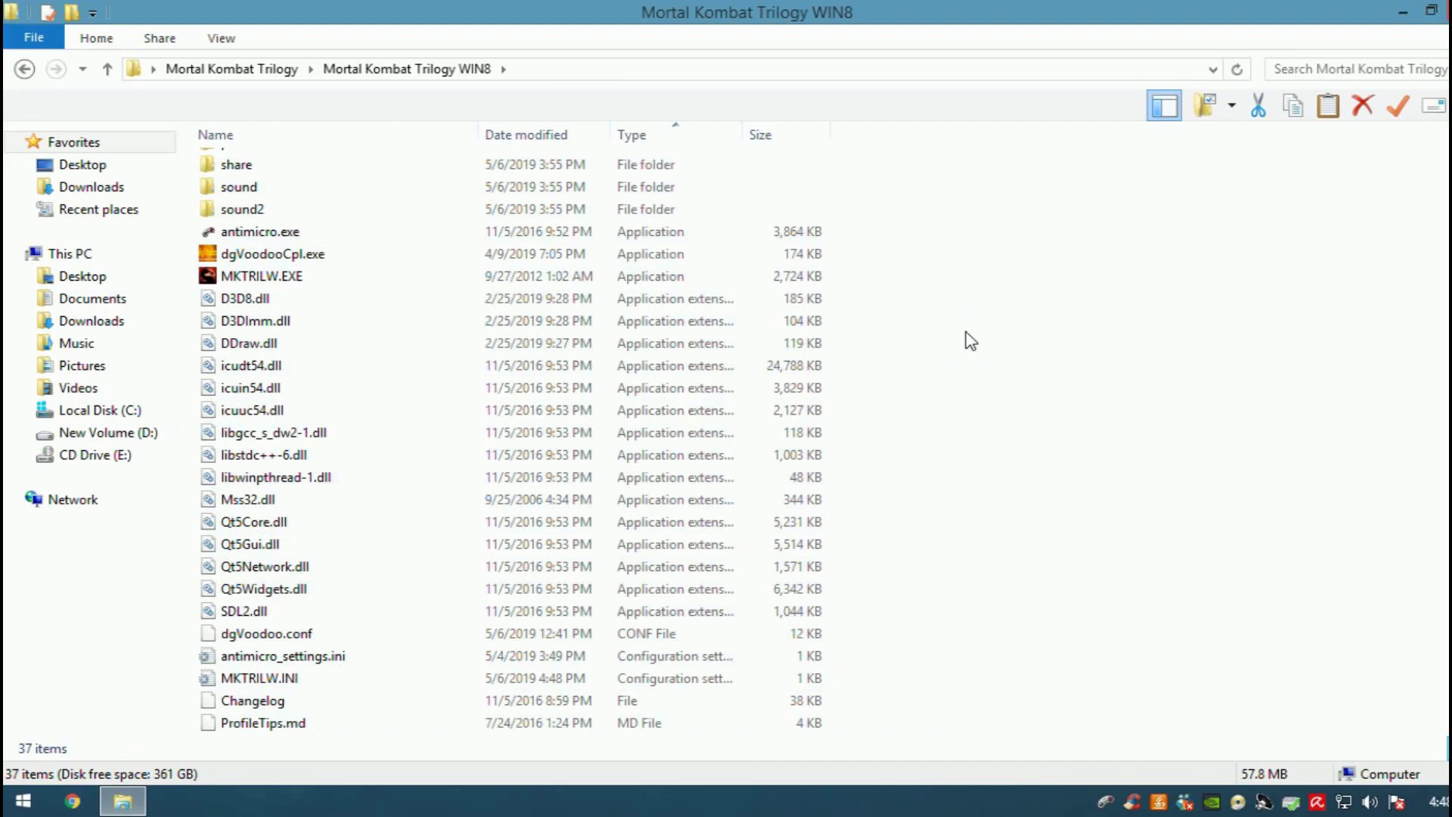
{"action": "scroll", "coordinate": [970, 342], "scroll_direction": "up", "scroll_amount": 2}
Return to the parent Mortal Kombat Trilogy folder and select the Mortal Kombat Trilogy DOS folder
{"action": "left_click", "coordinate": [24, 69]}
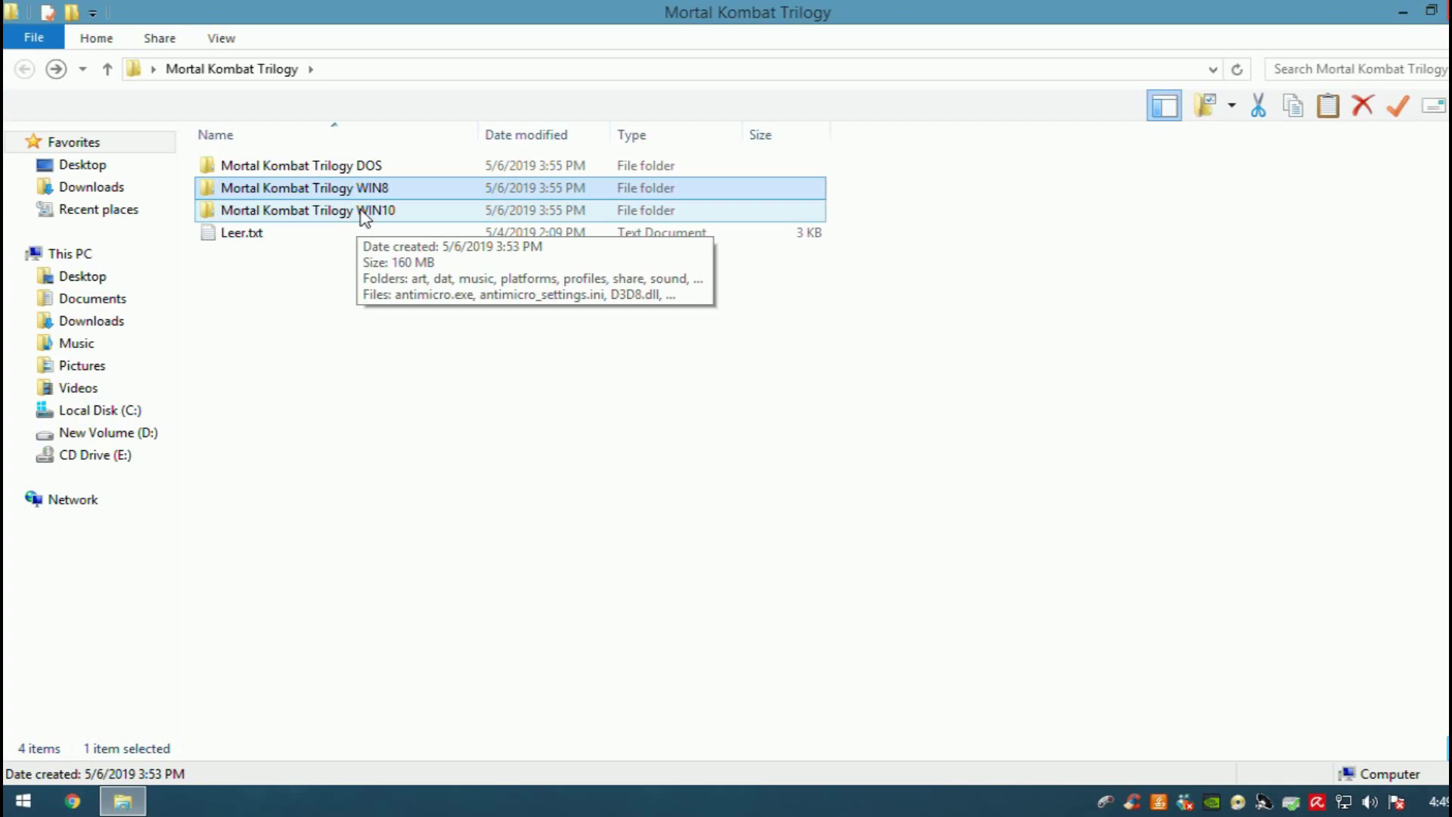
{"action": "left_click", "coordinate": [433, 204]}
{"action": "left_click", "coordinate": [372, 165]}
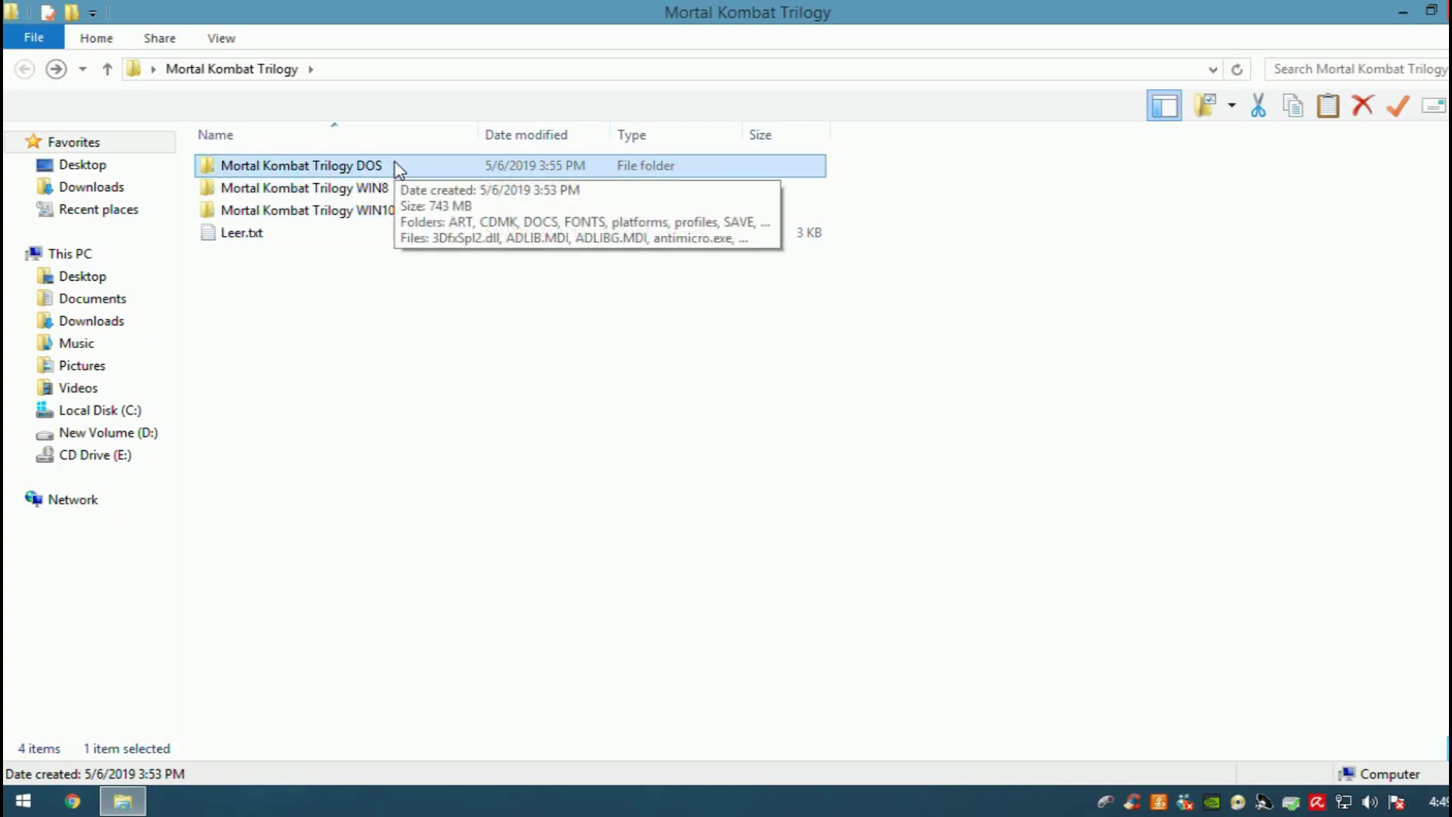
Select the DOS, WIN8 and WIN10 game folders together with Leer.txt
{"action": "left_click_drag", "start_coordinate": [513, 297], "coordinate": [567, 86]}
{"action": "left_click_drag", "start_coordinate": [577, 333], "coordinate": [546, 160]}
{"action": "left_click", "coordinate": [660, 348]}
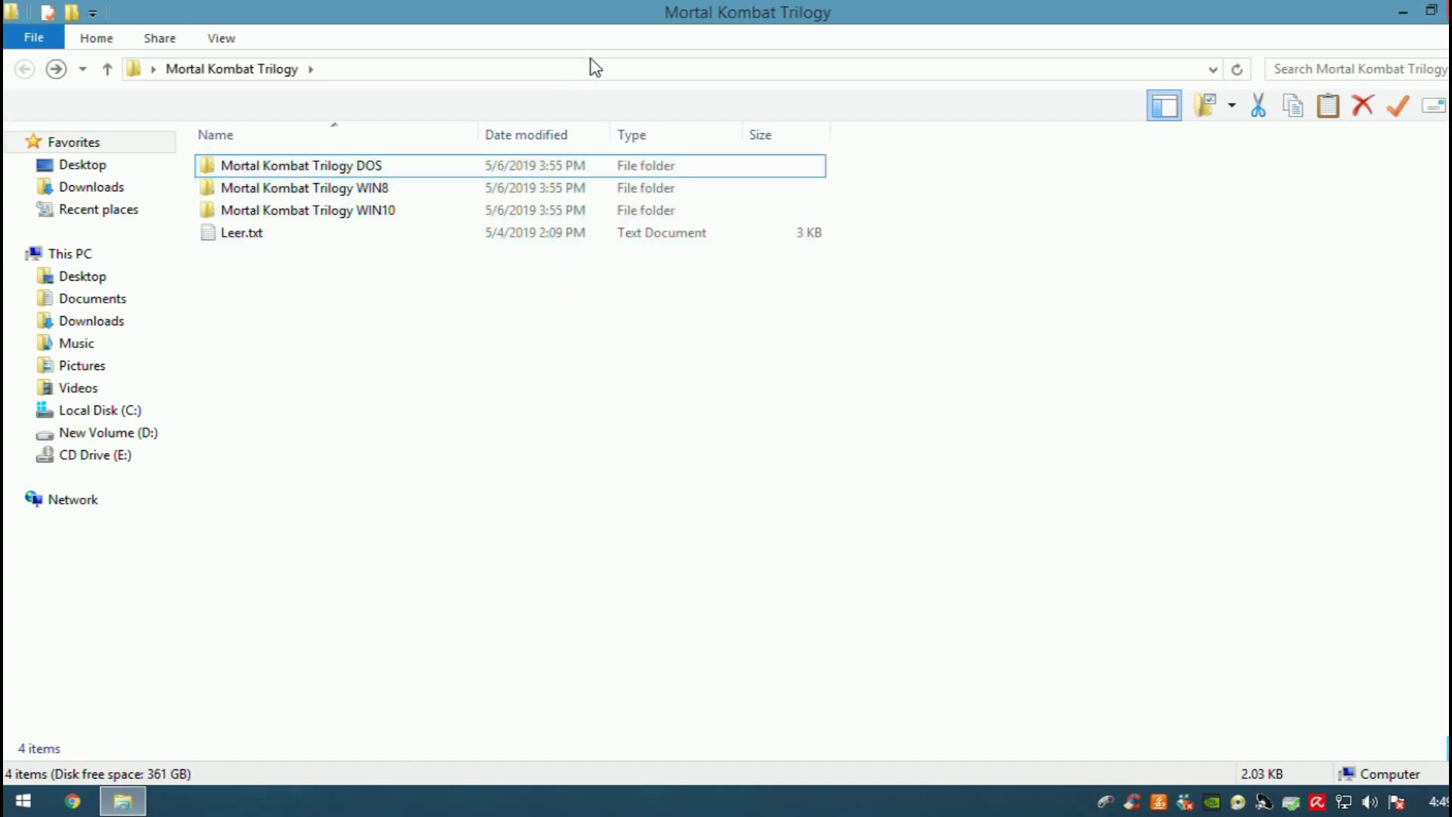
{"action": "left_click_drag", "start_coordinate": [658, 357], "coordinate": [598, 51]}
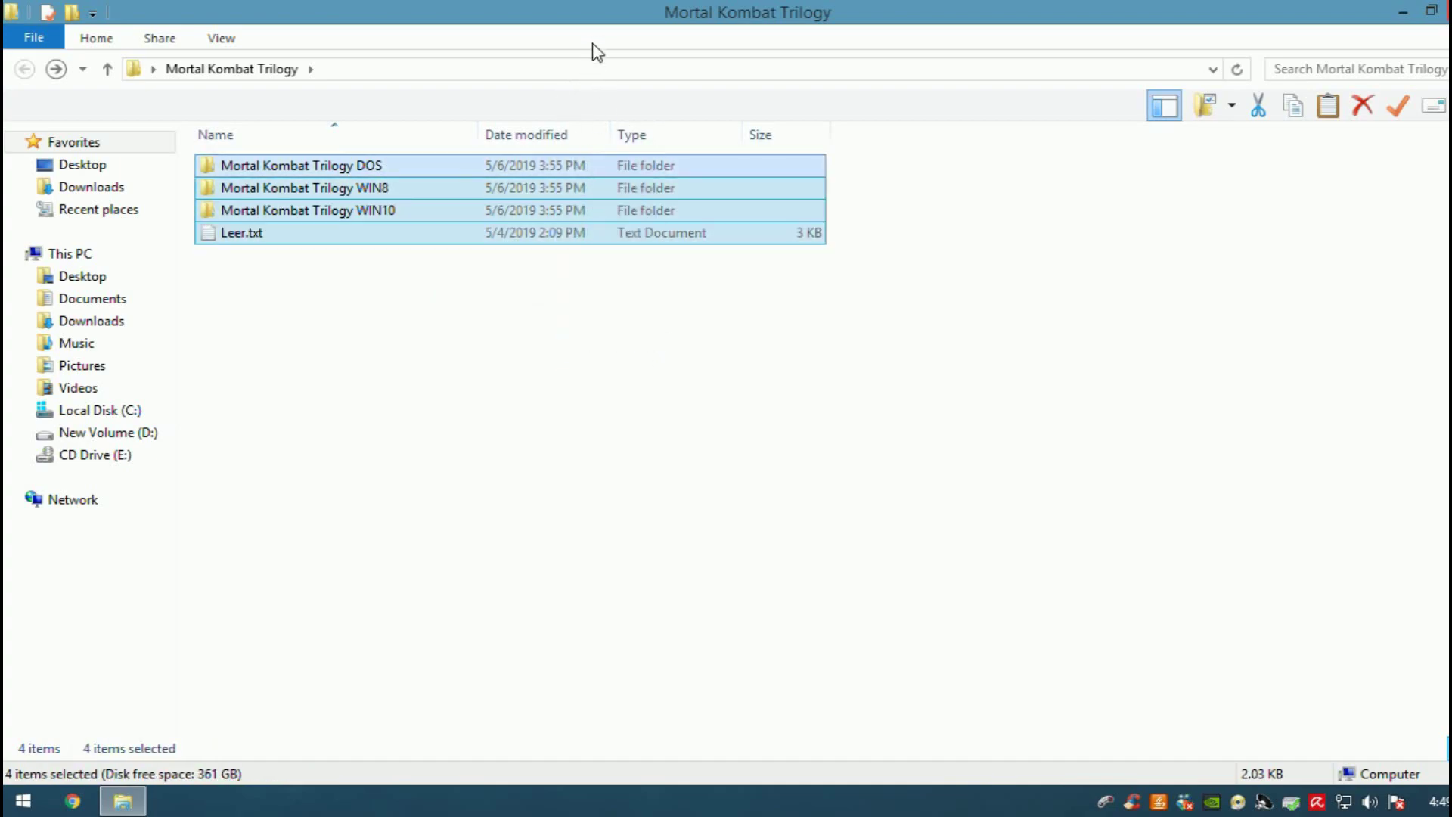